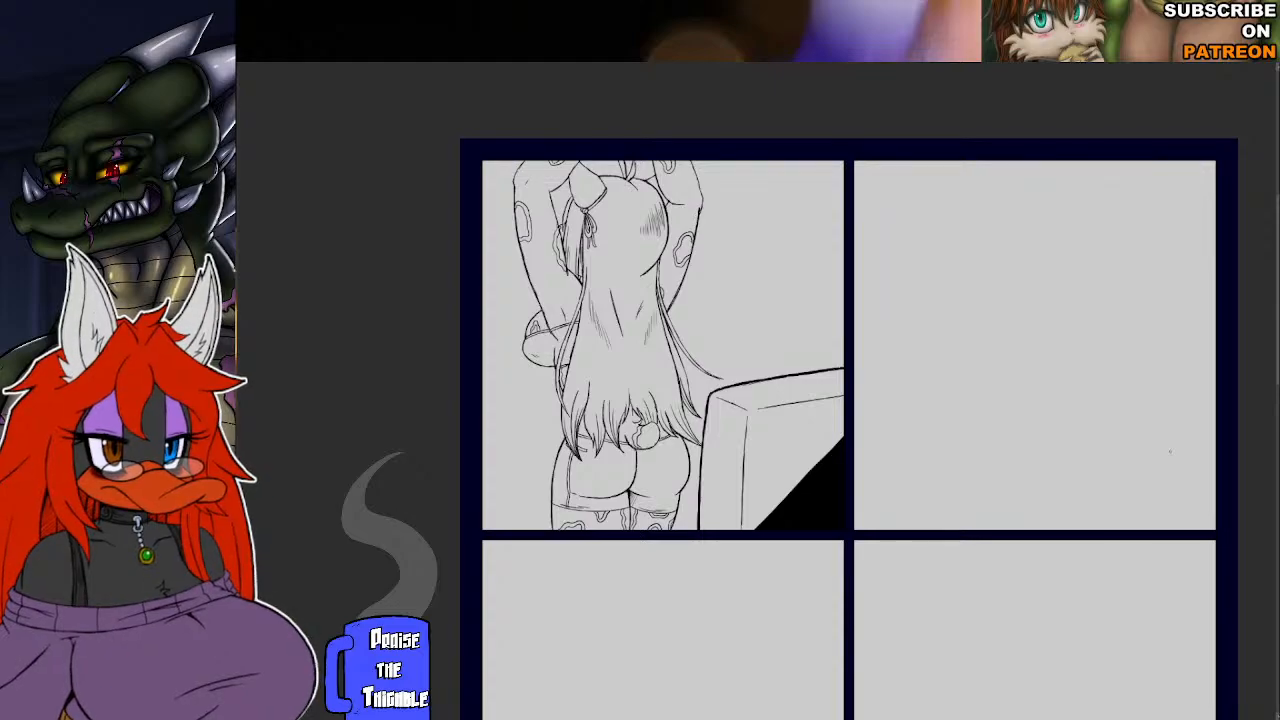
Sketch the outlines of both eyes of a face in the empty comic panel beside the finished figure.
{"action": "left_click_drag", "start_coordinate": [1052, 438], "coordinate": [934, 466]}
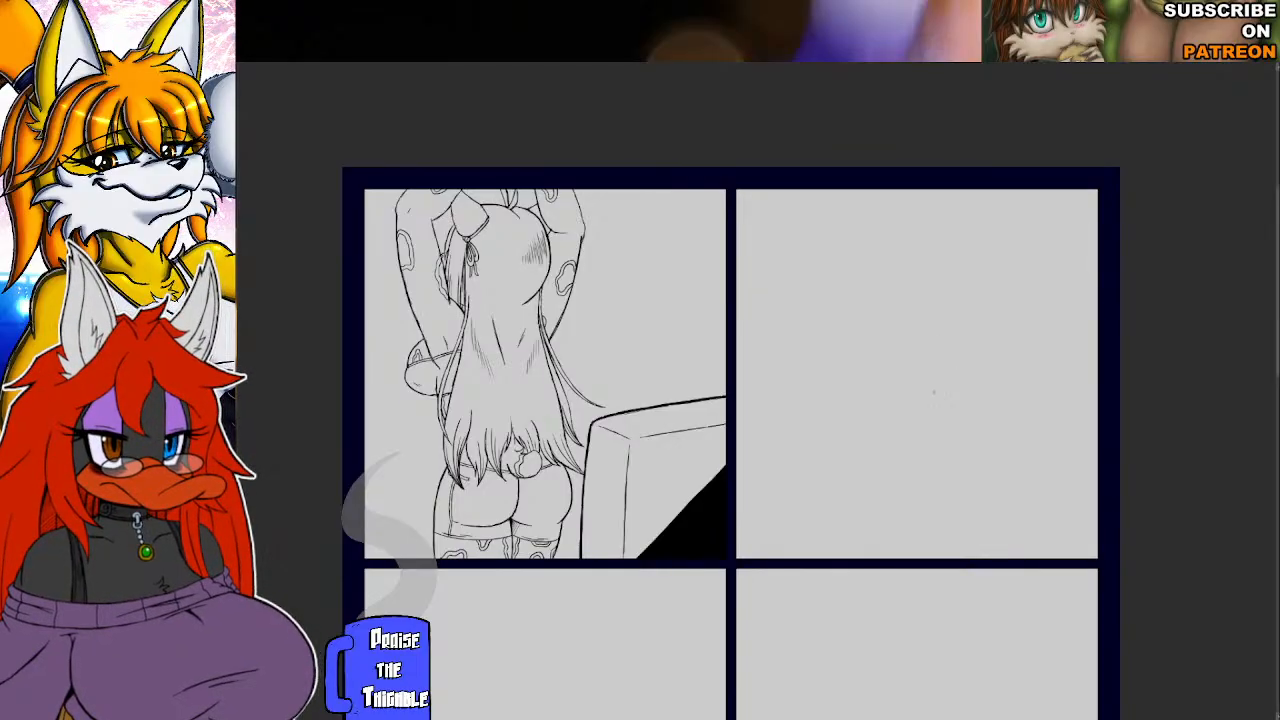
{"action": "left_click_drag", "start_coordinate": [933, 396], "coordinate": [934, 354]}
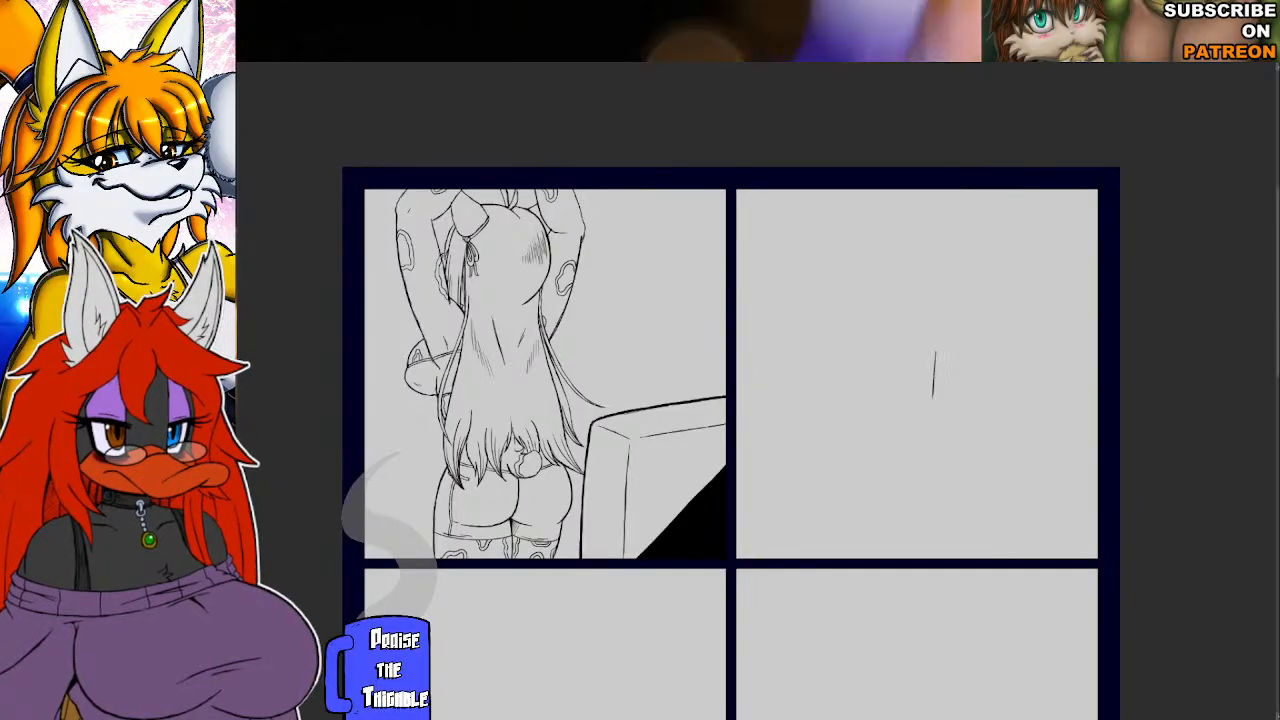
{"action": "mouse_move", "coordinate": [918, 341]}
{"action": "left_mouse_down"}
{"action": "mouse_move", "coordinate": [931, 368]}
{"action": "mouse_move", "coordinate": [896, 325]}
{"action": "mouse_move", "coordinate": [905, 391]}
{"action": "left_mouse_up"}
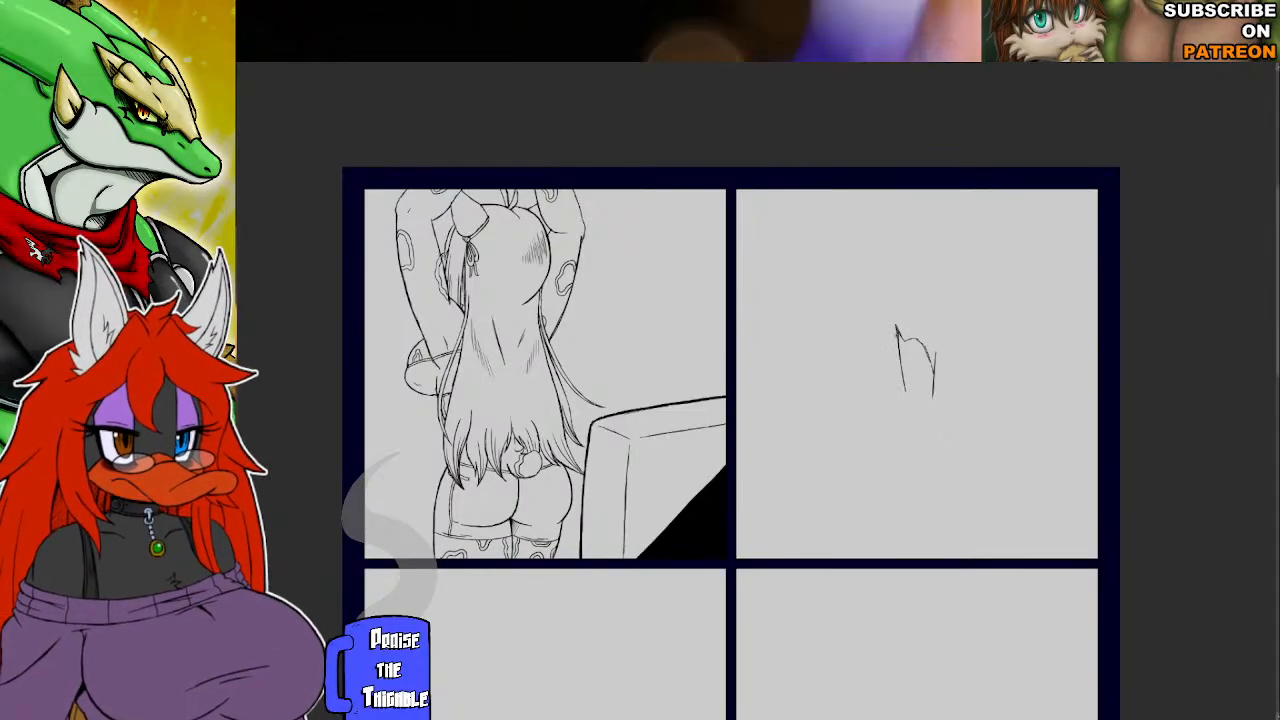
{"action": "left_click_drag", "start_coordinate": [912, 406], "coordinate": [930, 408]}
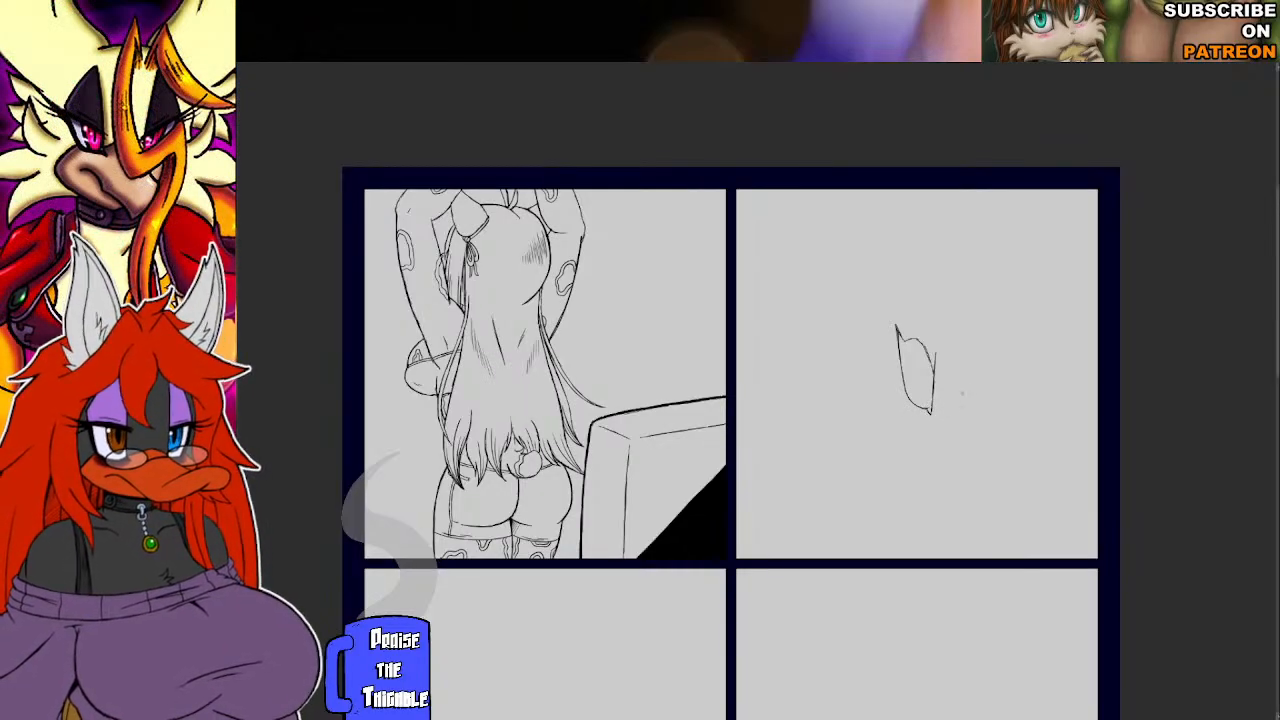
{"action": "key", "text": "ctrl+z"}
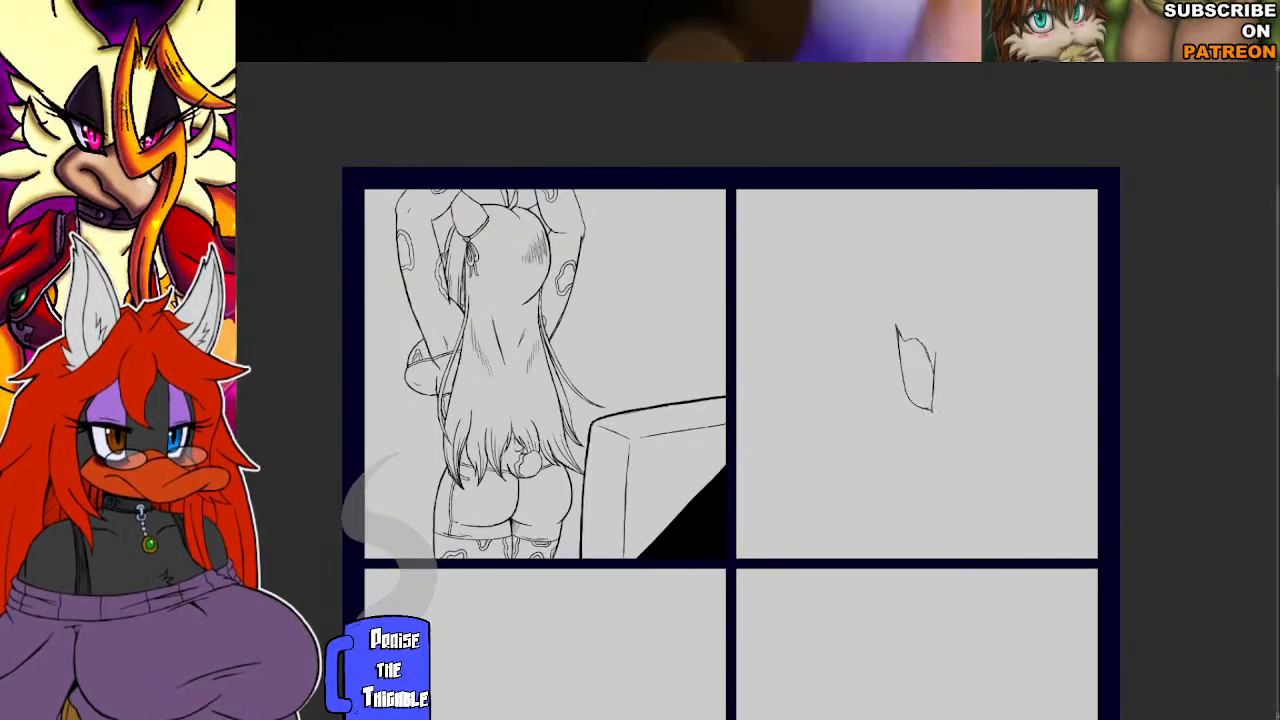
{"action": "left_click_drag", "start_coordinate": [977, 400], "coordinate": [974, 418]}
{"action": "mouse_move", "coordinate": [984, 374]}
{"action": "left_mouse_down"}
{"action": "mouse_move", "coordinate": [976, 416]}
{"action": "mouse_move", "coordinate": [1012, 374]}
{"action": "mouse_move", "coordinate": [1040, 376]}
{"action": "mouse_move", "coordinate": [1018, 414]}
{"action": "left_mouse_up"}
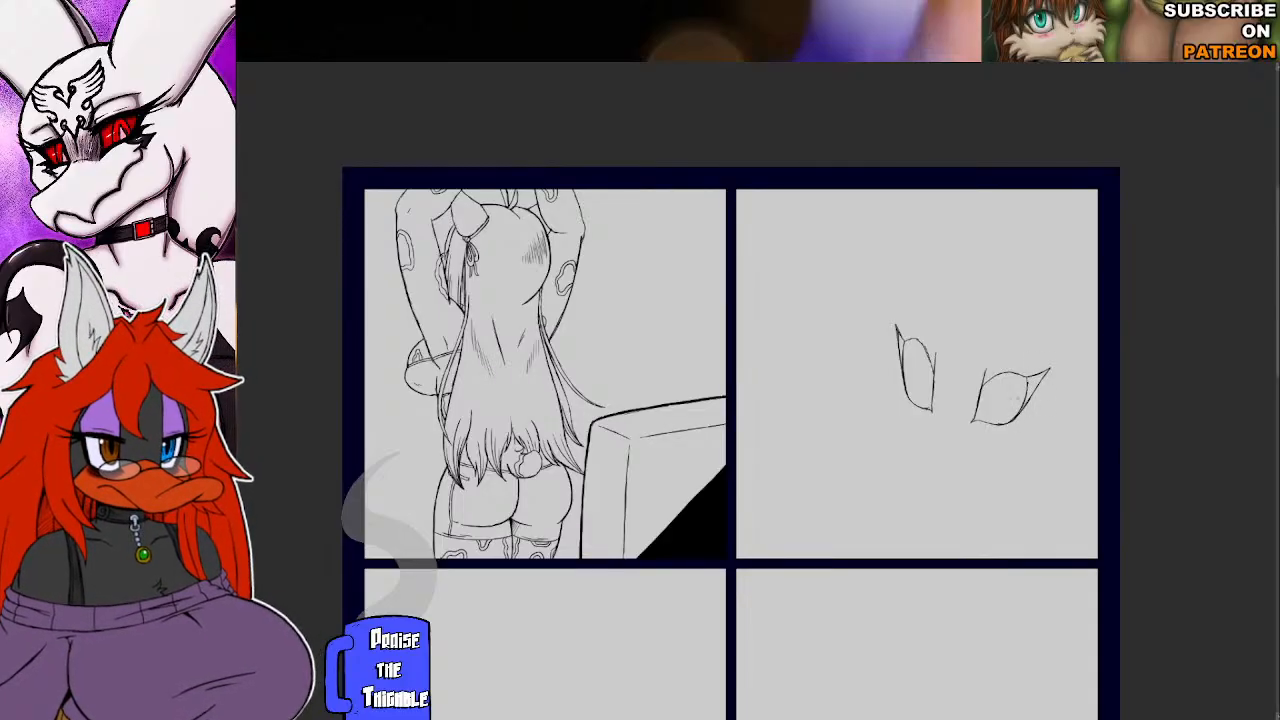
Detail both eyes with irises and solid black upper lashes, and add a small triangular nose below and between them.
{"action": "mouse_move", "coordinate": [903, 353]}
{"action": "left_mouse_down"}
{"action": "mouse_move", "coordinate": [917, 345]}
{"action": "mouse_move", "coordinate": [934, 384]}
{"action": "mouse_move", "coordinate": [1016, 378]}
{"action": "left_mouse_up"}
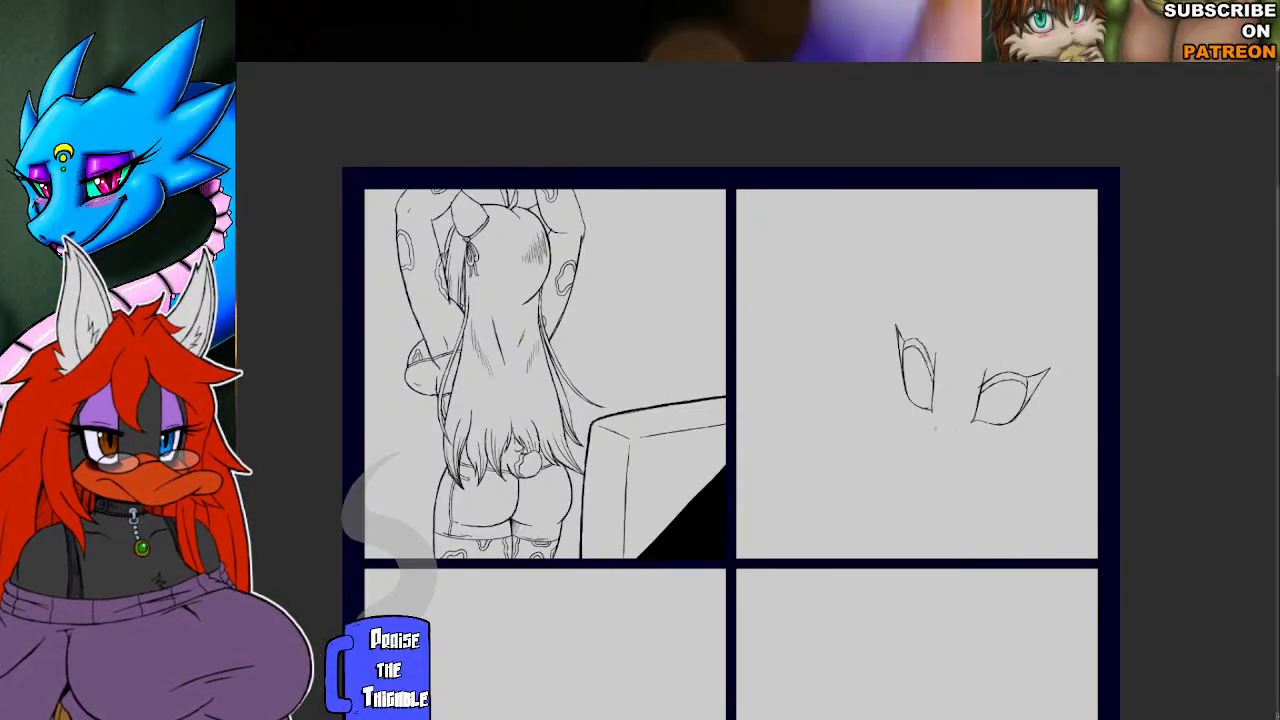
{"action": "left_click_drag", "start_coordinate": [934, 430], "coordinate": [943, 432]}
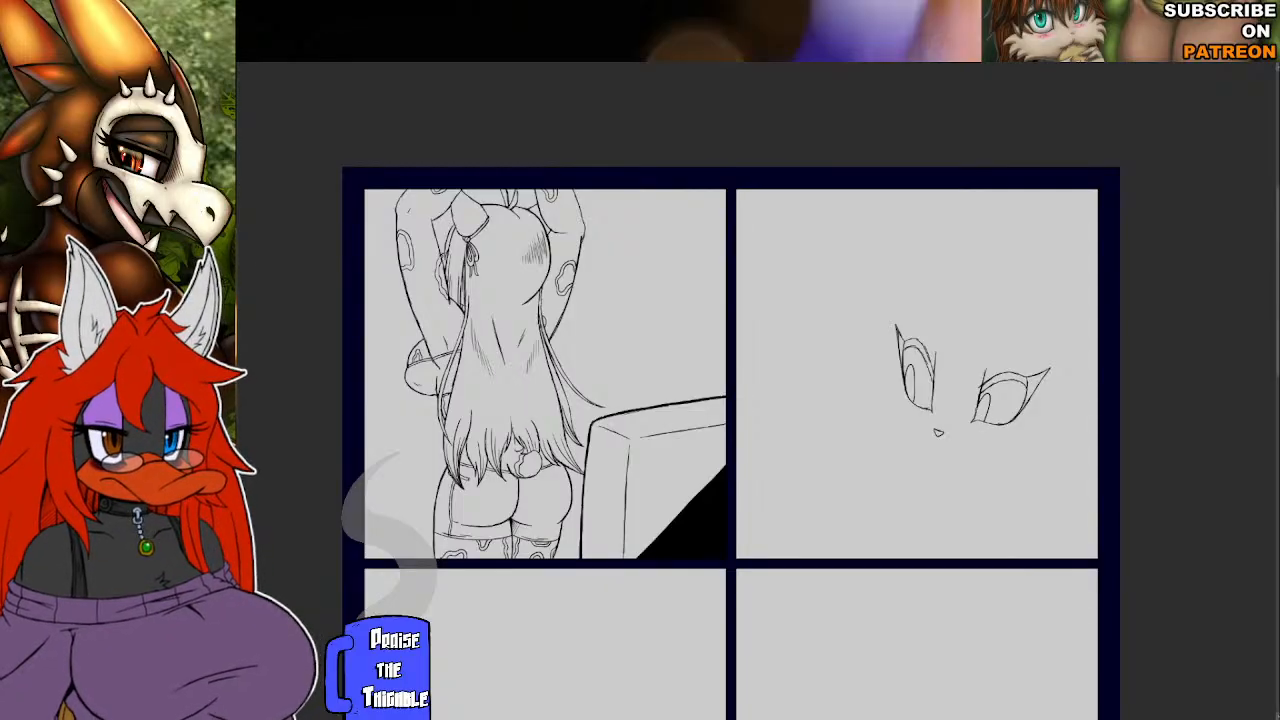
{"action": "mouse_move", "coordinate": [920, 342]}
{"action": "left_mouse_down"}
{"action": "mouse_move", "coordinate": [934, 352]}
{"action": "mouse_move", "coordinate": [912, 364]}
{"action": "mouse_move", "coordinate": [911, 343]}
{"action": "left_mouse_up"}
{"action": "left_click_drag", "start_coordinate": [982, 390], "coordinate": [1045, 373]}
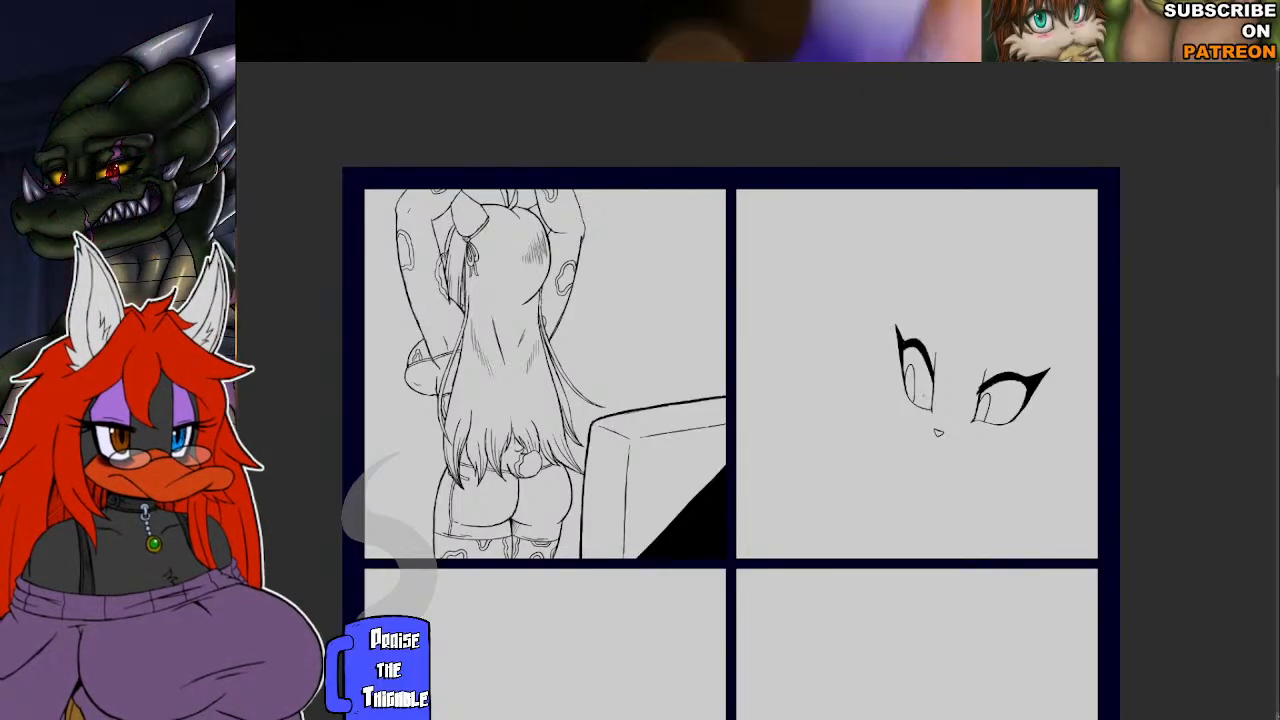
Draw a curved eyelid crease above each eye, and lasso the right-hand eye for a slight adjustment.
{"action": "left_click_drag", "start_coordinate": [906, 338], "coordinate": [937, 335]}
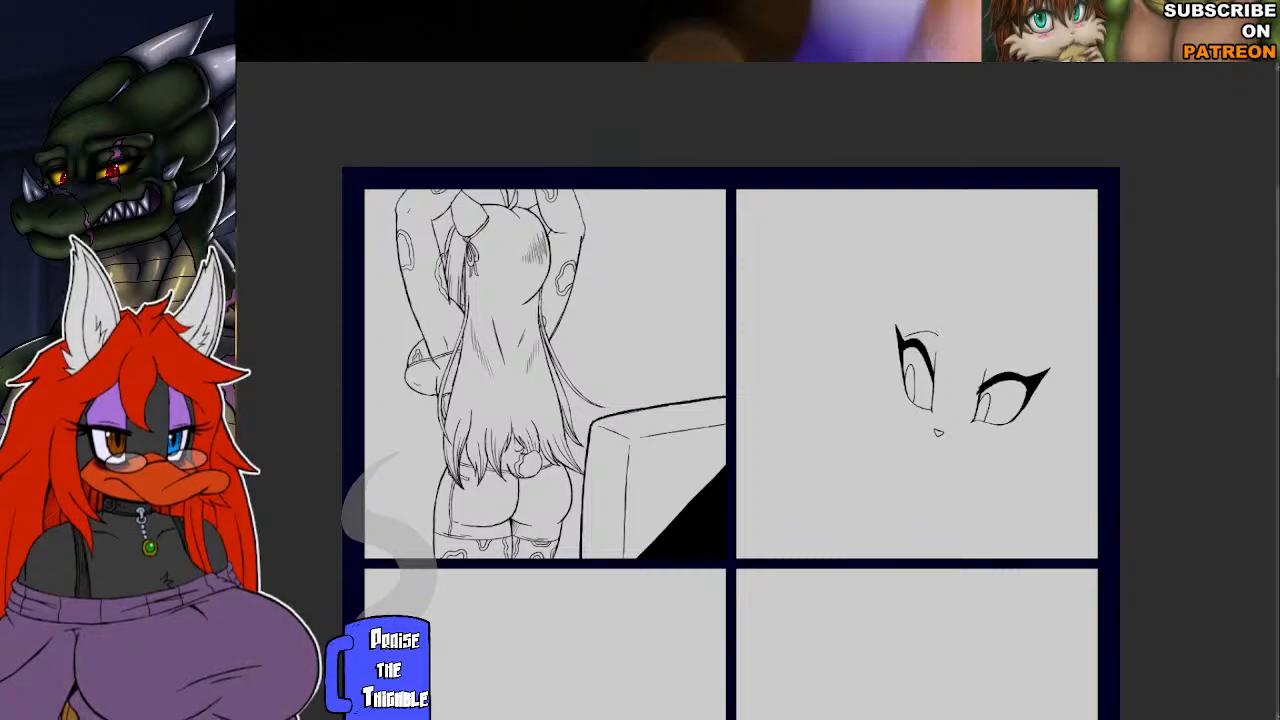
{"action": "left_click_drag", "start_coordinate": [993, 351], "coordinate": [1022, 362]}
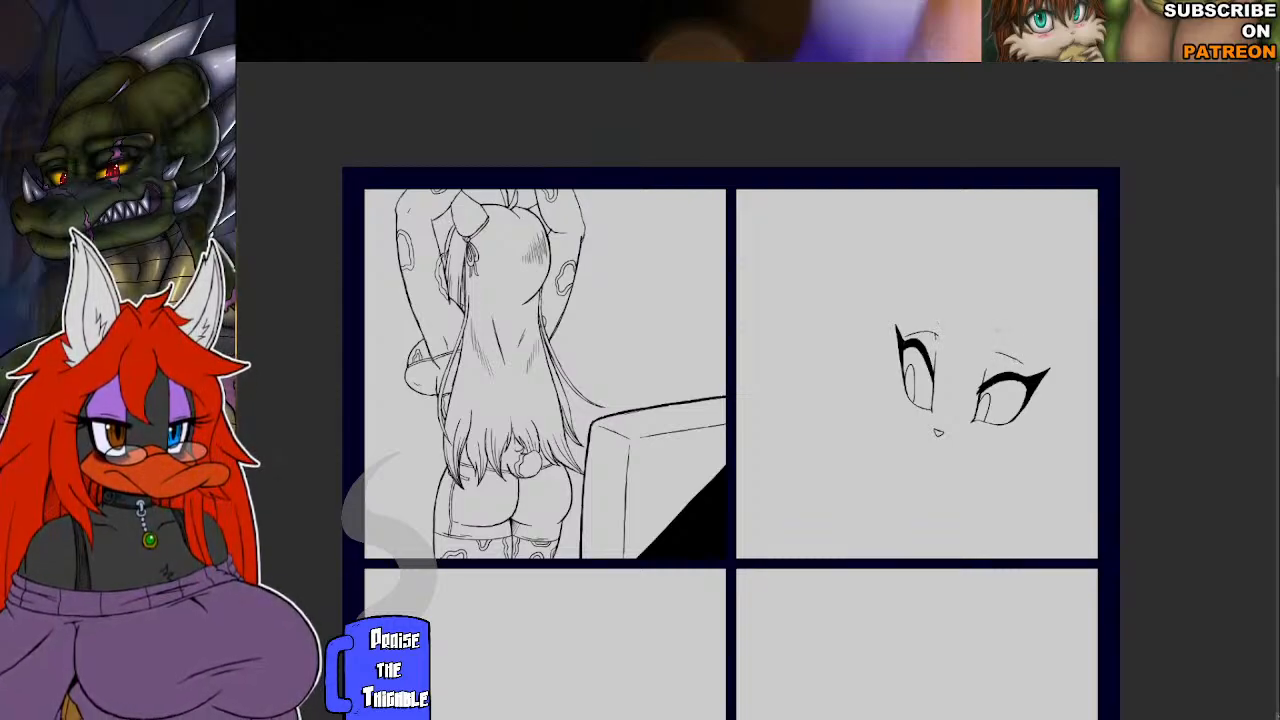
{"action": "key", "text": "ctrl+z"}
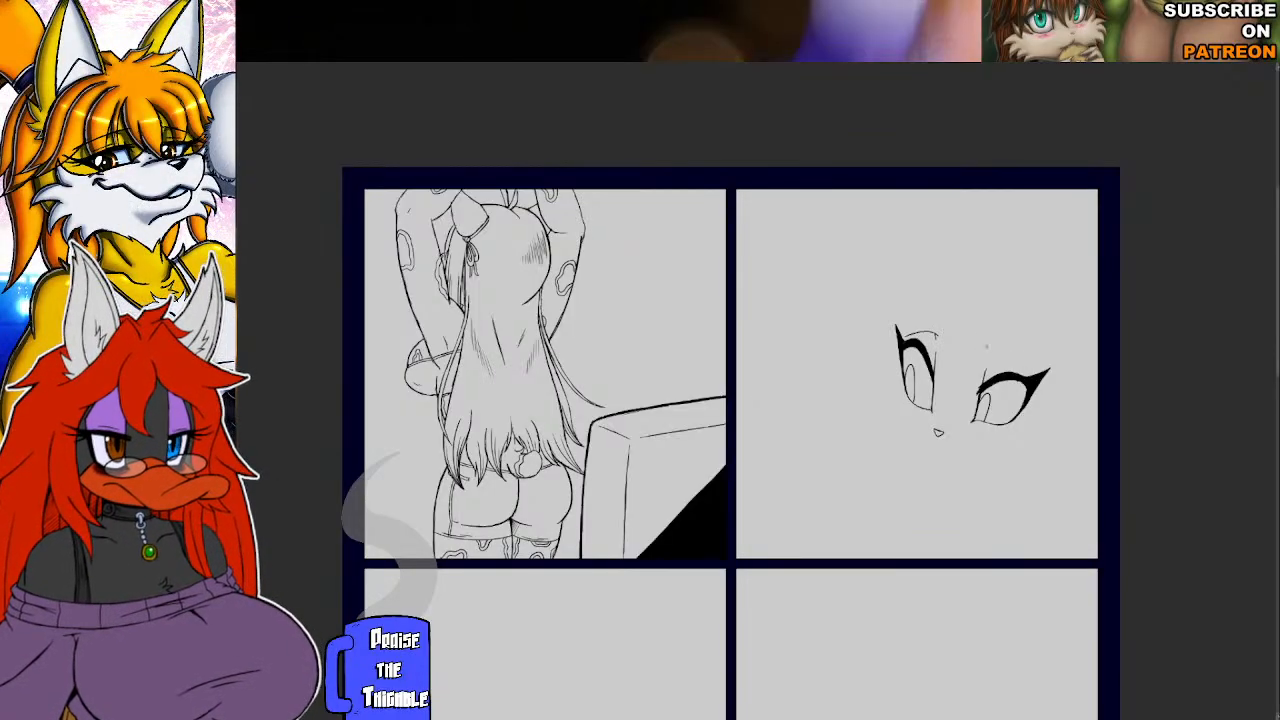
{"action": "left_click_drag", "start_coordinate": [1006, 353], "coordinate": [1032, 369]}
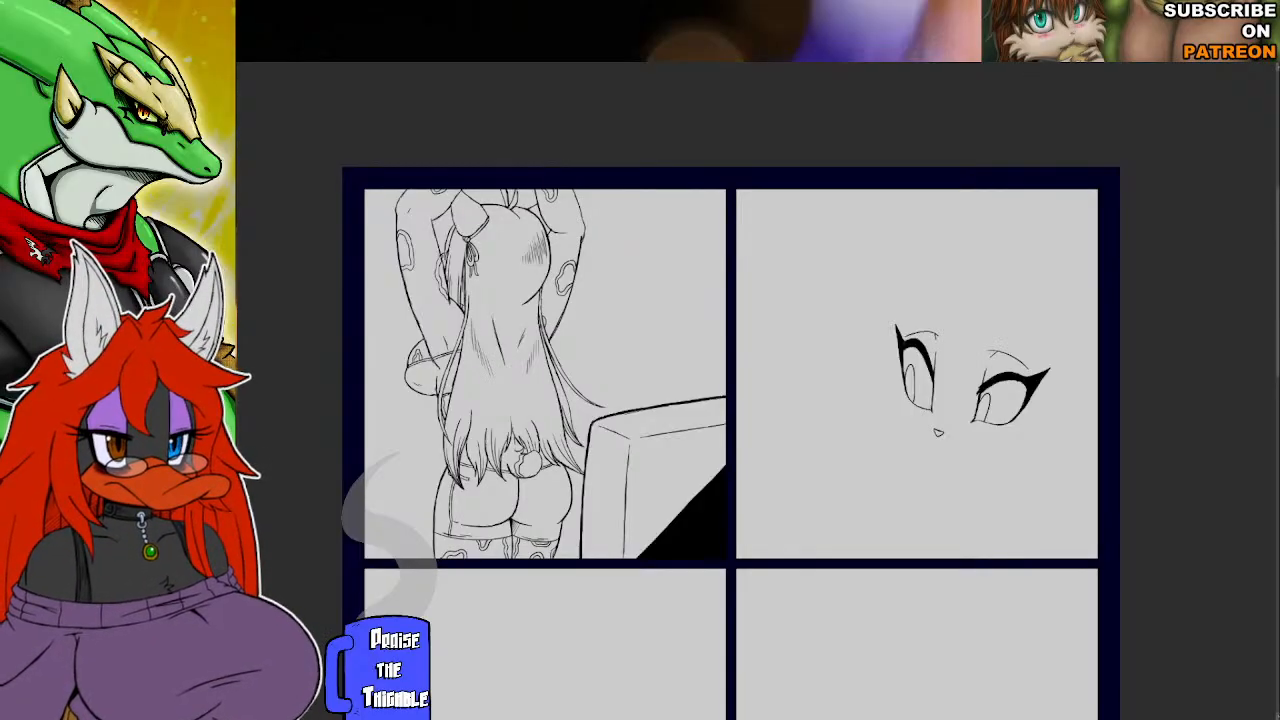
{"action": "mouse_move", "coordinate": [1012, 322]}
{"action": "left_mouse_down"}
{"action": "mouse_move", "coordinate": [986, 340]}
{"action": "mouse_move", "coordinate": [966, 422]}
{"action": "mouse_move", "coordinate": [1045, 432]}
{"action": "mouse_move", "coordinate": [1060, 338]}
{"action": "mouse_move", "coordinate": [1016, 324]}
{"action": "left_mouse_up"}
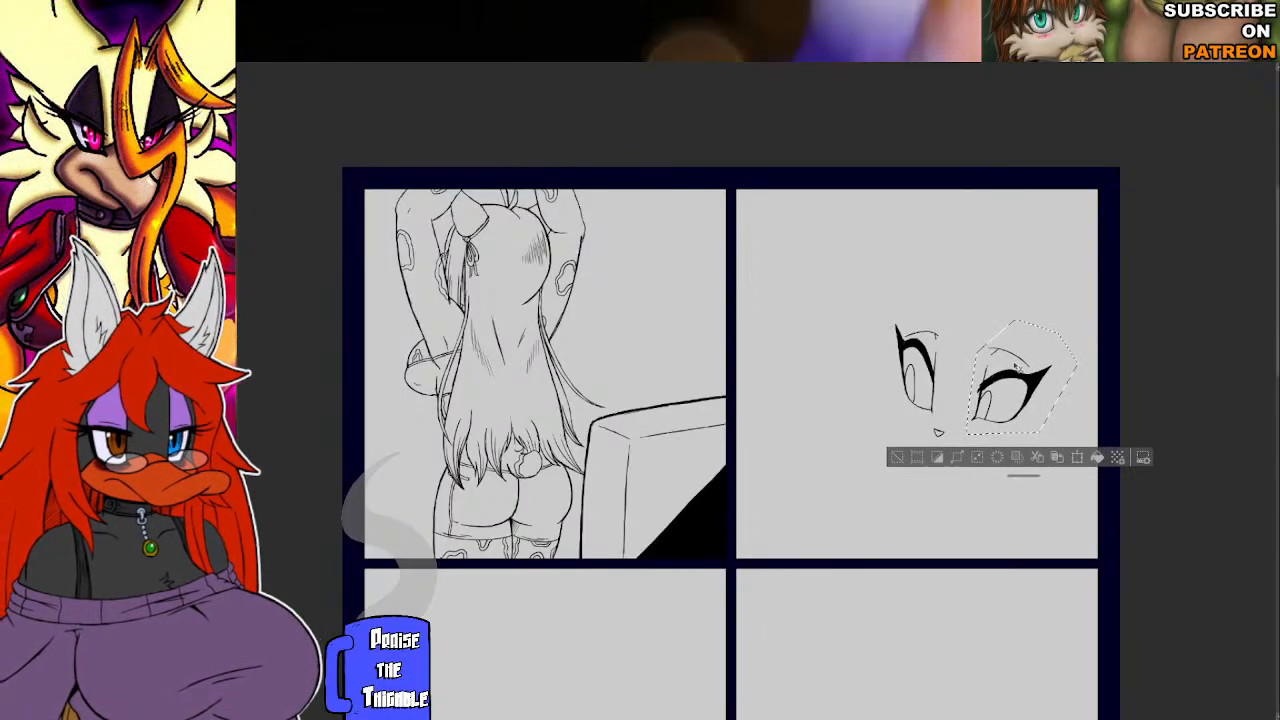
{"action": "left_click", "coordinate": [916, 457]}
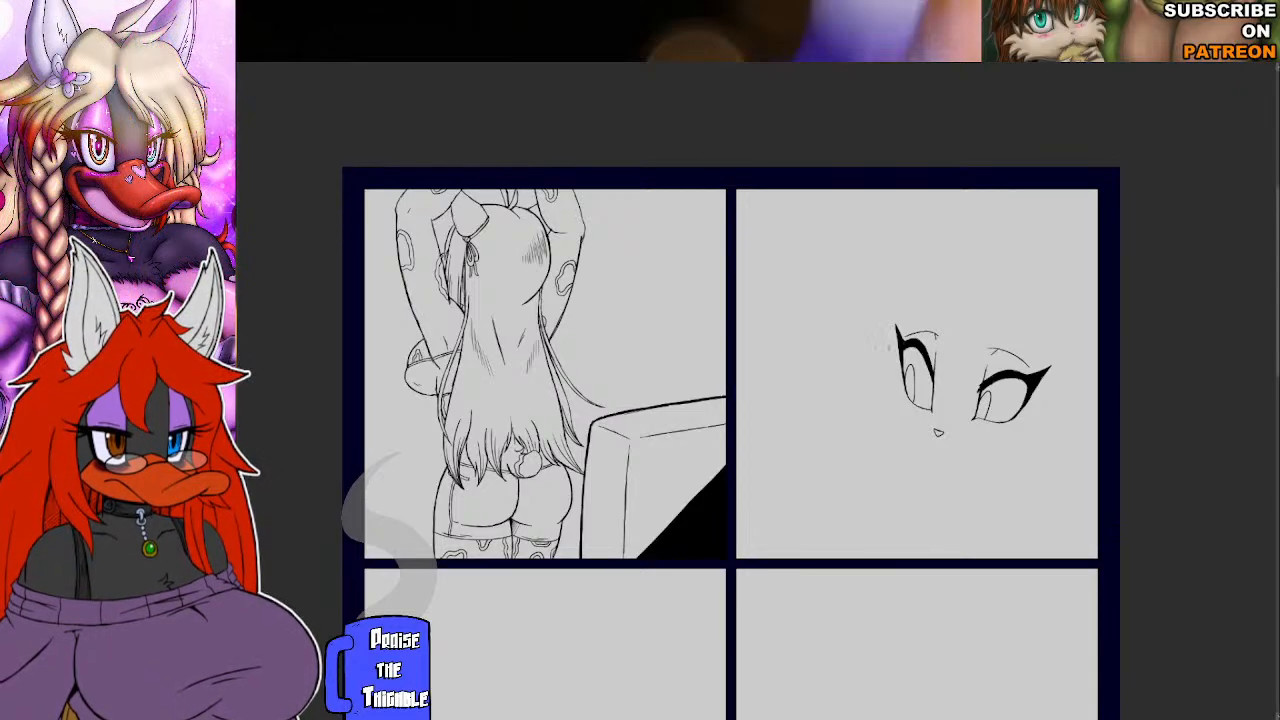
Draw the head outline around the eyes, with a cheek and chin contour closed by a rounded skull.
{"action": "left_click_drag", "start_coordinate": [890, 348], "coordinate": [889, 400]}
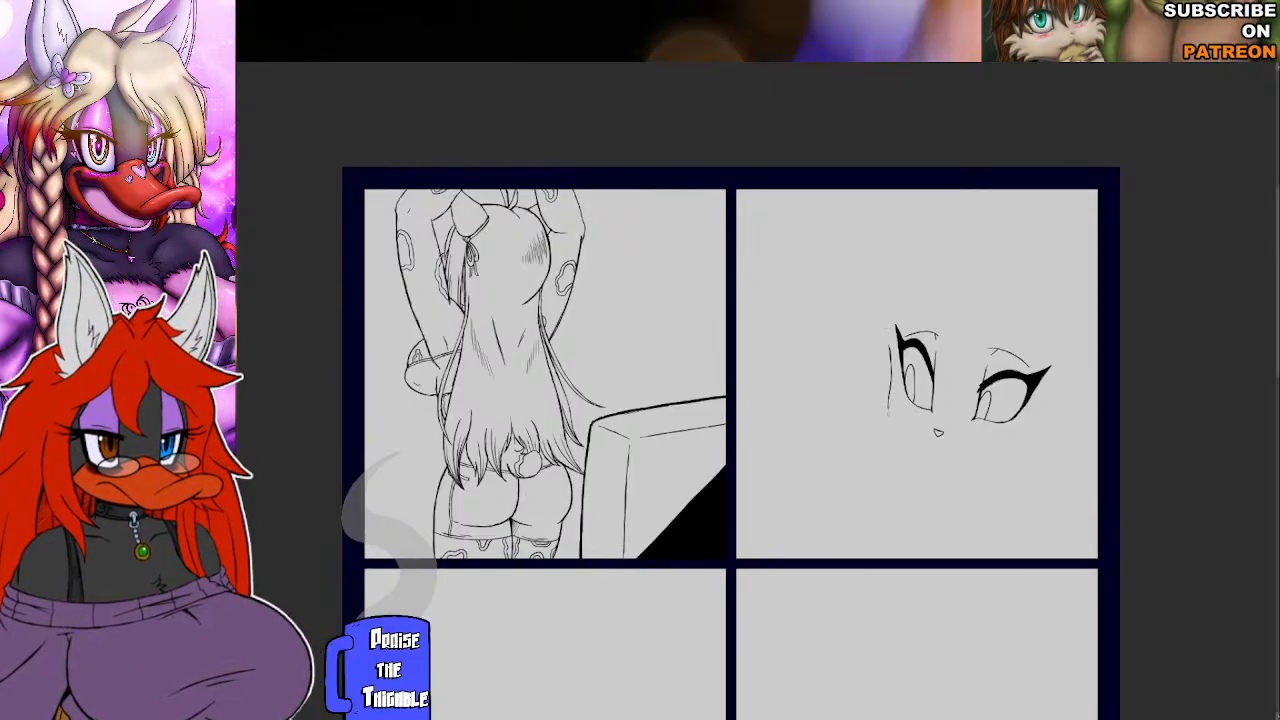
{"action": "mouse_move", "coordinate": [889, 402]}
{"action": "left_mouse_down"}
{"action": "mouse_move", "coordinate": [897, 437]}
{"action": "mouse_move", "coordinate": [887, 417]}
{"action": "mouse_move", "coordinate": [943, 471]}
{"action": "left_mouse_up"}
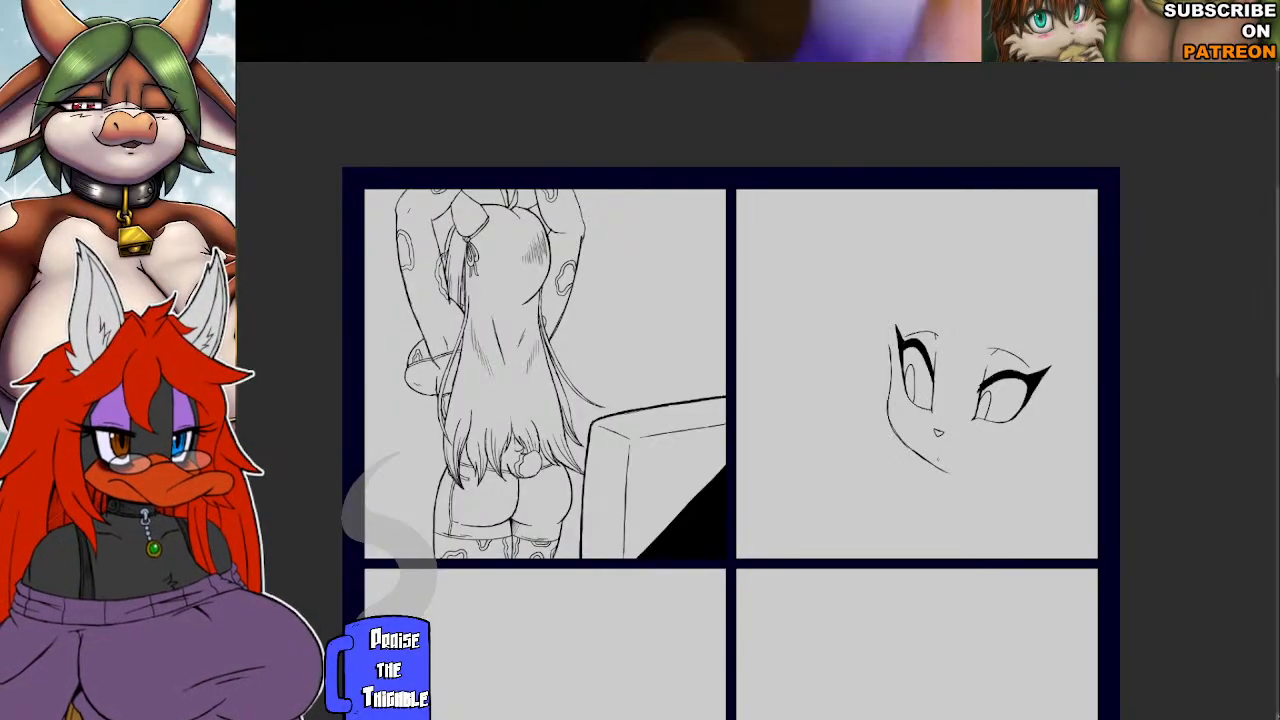
{"action": "left_click_drag", "start_coordinate": [946, 475], "coordinate": [988, 468]}
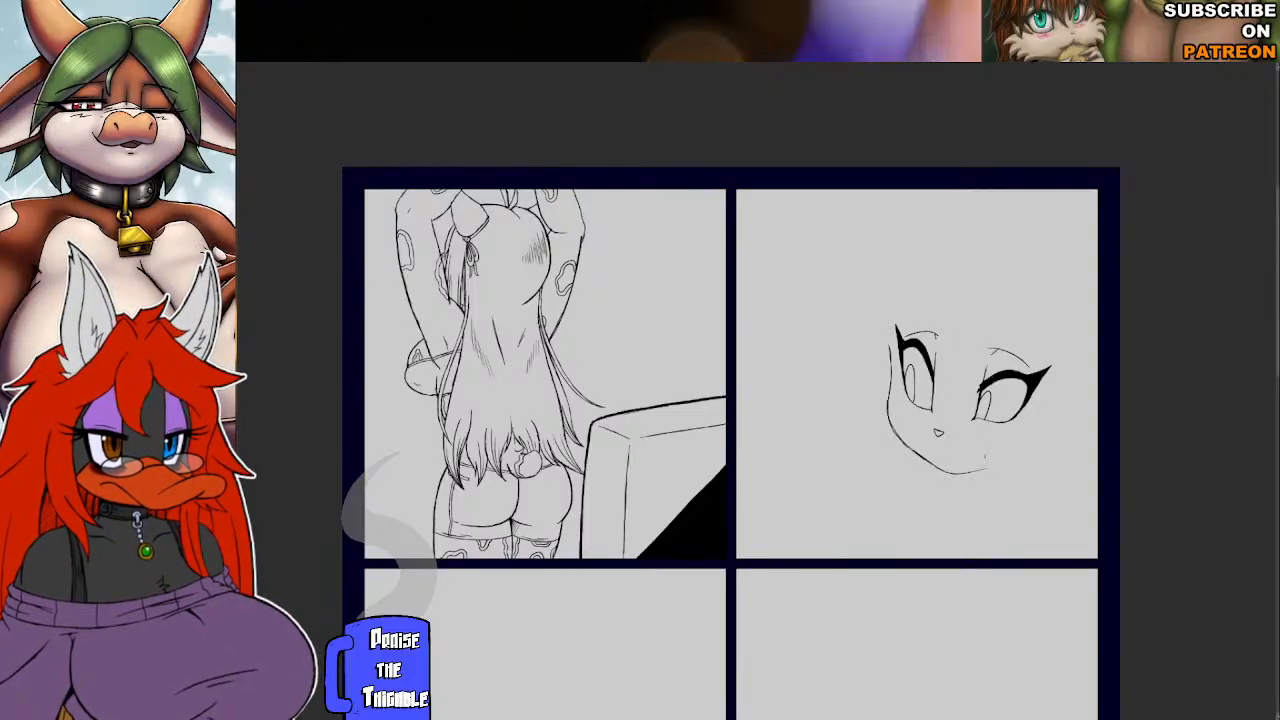
{"action": "left_click_drag", "start_coordinate": [960, 474], "coordinate": [1030, 451]}
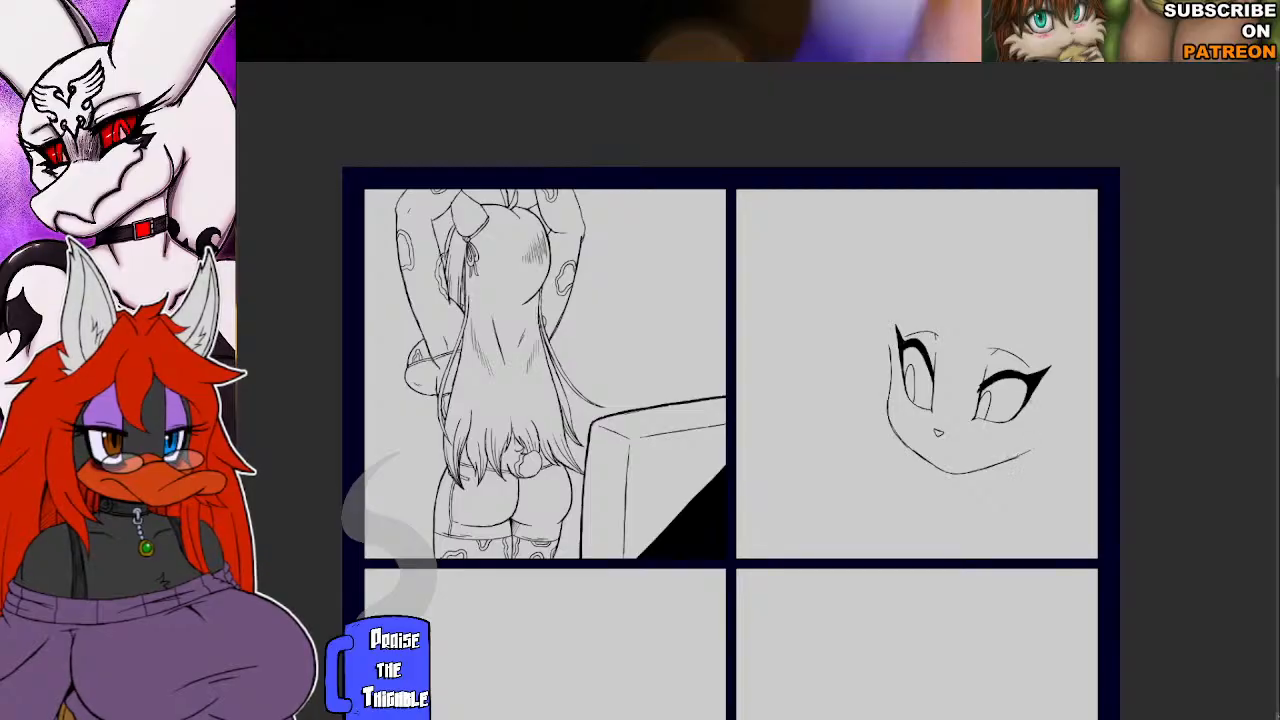
{"action": "mouse_move", "coordinate": [891, 348]}
{"action": "left_mouse_down"}
{"action": "mouse_move", "coordinate": [892, 322]}
{"action": "mouse_move", "coordinate": [919, 291]}
{"action": "mouse_move", "coordinate": [1012, 275]}
{"action": "mouse_move", "coordinate": [1068, 330]}
{"action": "mouse_move", "coordinate": [1071, 396]}
{"action": "mouse_move", "coordinate": [1037, 444]}
{"action": "mouse_move", "coordinate": [1055, 428]}
{"action": "left_mouse_up"}
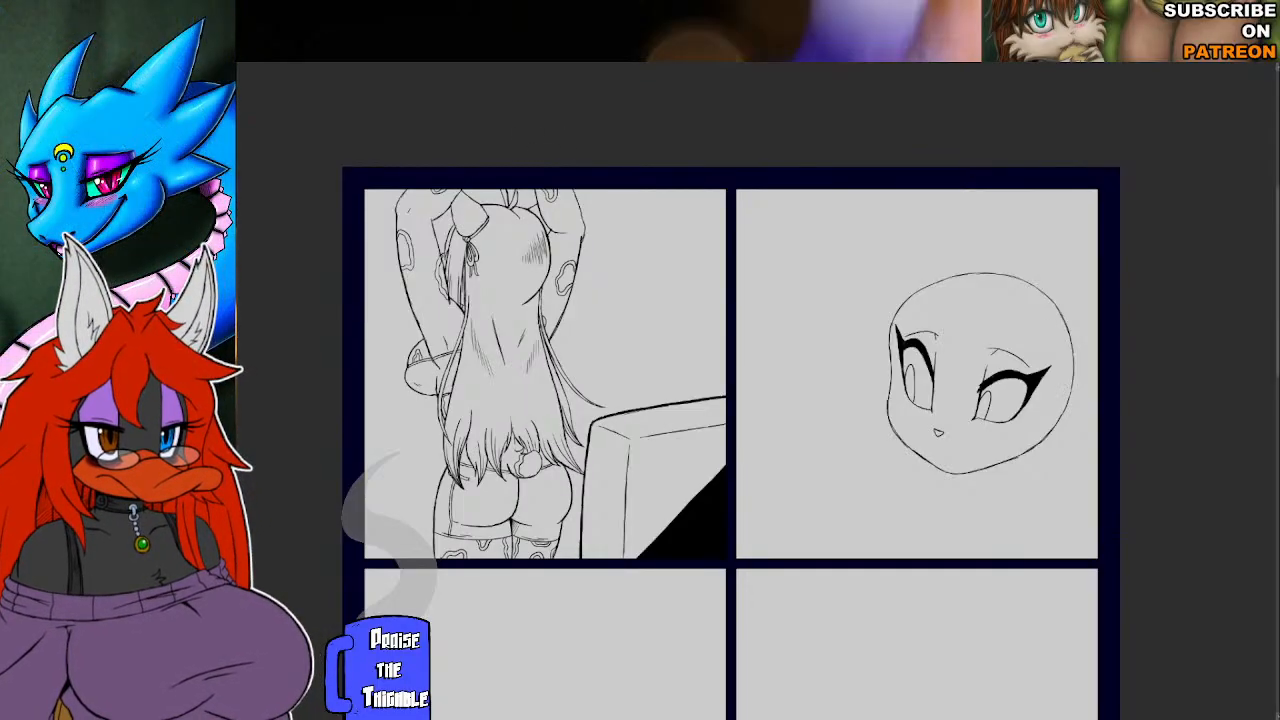
{"action": "left_click_drag", "start_coordinate": [772, 242], "coordinate": [772, 300]}
{"action": "mouse_move", "coordinate": [774, 238]}
{"action": "left_mouse_down"}
{"action": "mouse_move", "coordinate": [800, 252]}
{"action": "mouse_move", "coordinate": [775, 302]}
{"action": "mouse_move", "coordinate": [812, 278]}
{"action": "left_mouse_up"}
{"action": "left_click_drag", "start_coordinate": [812, 232], "coordinate": [844, 262]}
{"action": "mouse_move", "coordinate": [846, 226]}
{"action": "left_mouse_down"}
{"action": "mouse_move", "coordinate": [866, 260]}
{"action": "mouse_move", "coordinate": [846, 272]}
{"action": "left_mouse_up"}
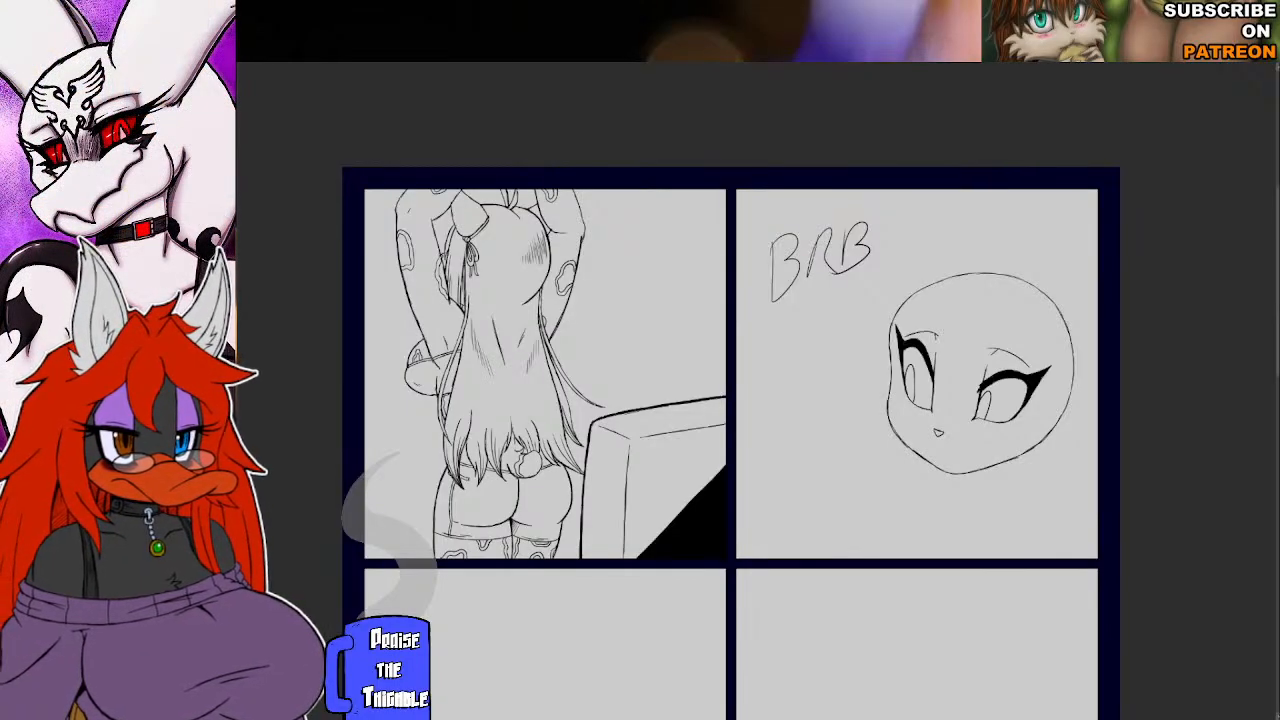
{"action": "key", "text": "ctrl+z"}
{"action": "key", "text": "ctrl+z"}
{"action": "key", "text": "ctrl+z"}
{"action": "key", "text": "ctrl+z"}
{"action": "key", "text": "ctrl+z"}
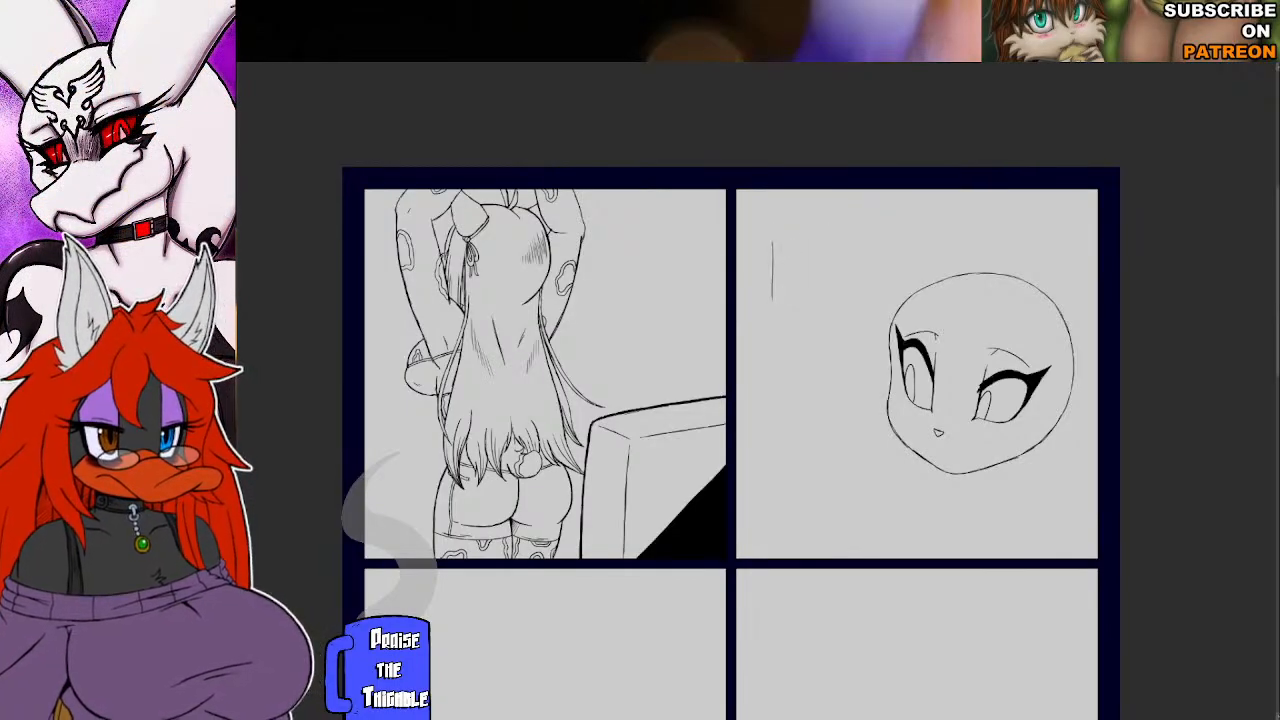
{"action": "key", "text": "ctrl+z"}
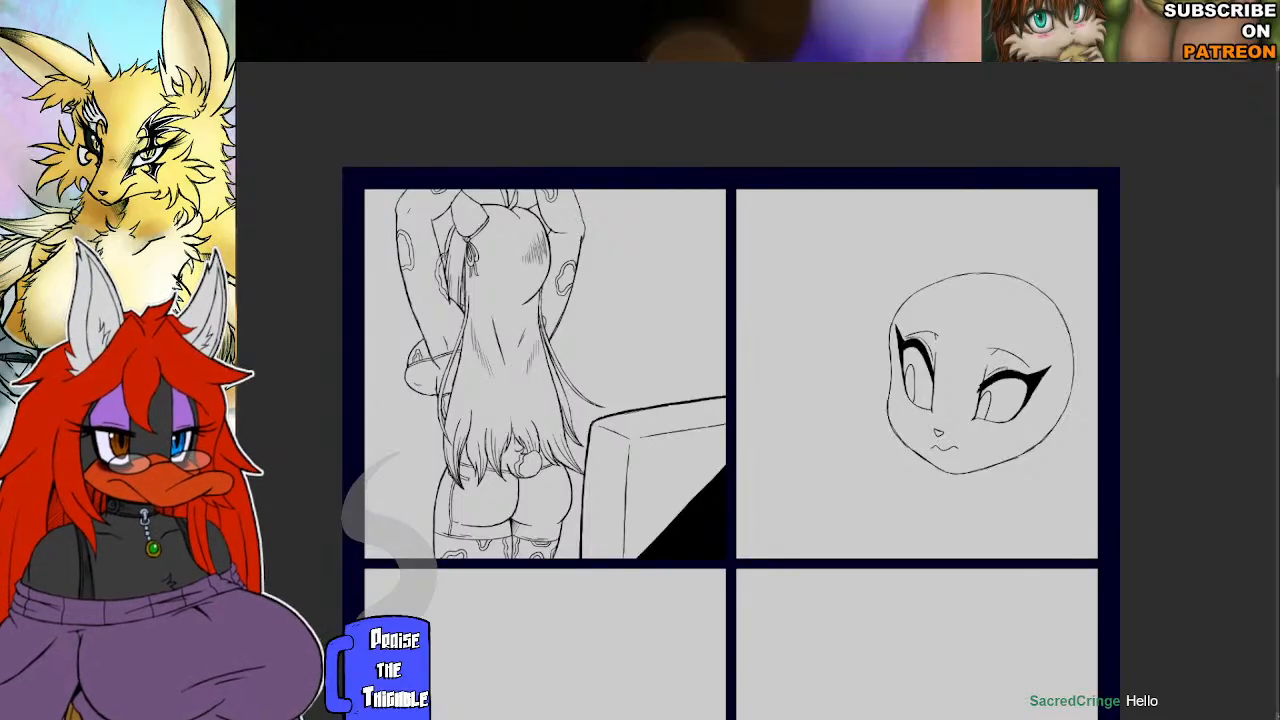
Complete the eyelid creases and draw long pointed hair strands falling from the forehead between the eyes.
{"action": "left_click_drag", "start_coordinate": [1002, 371], "coordinate": [1016, 368]}
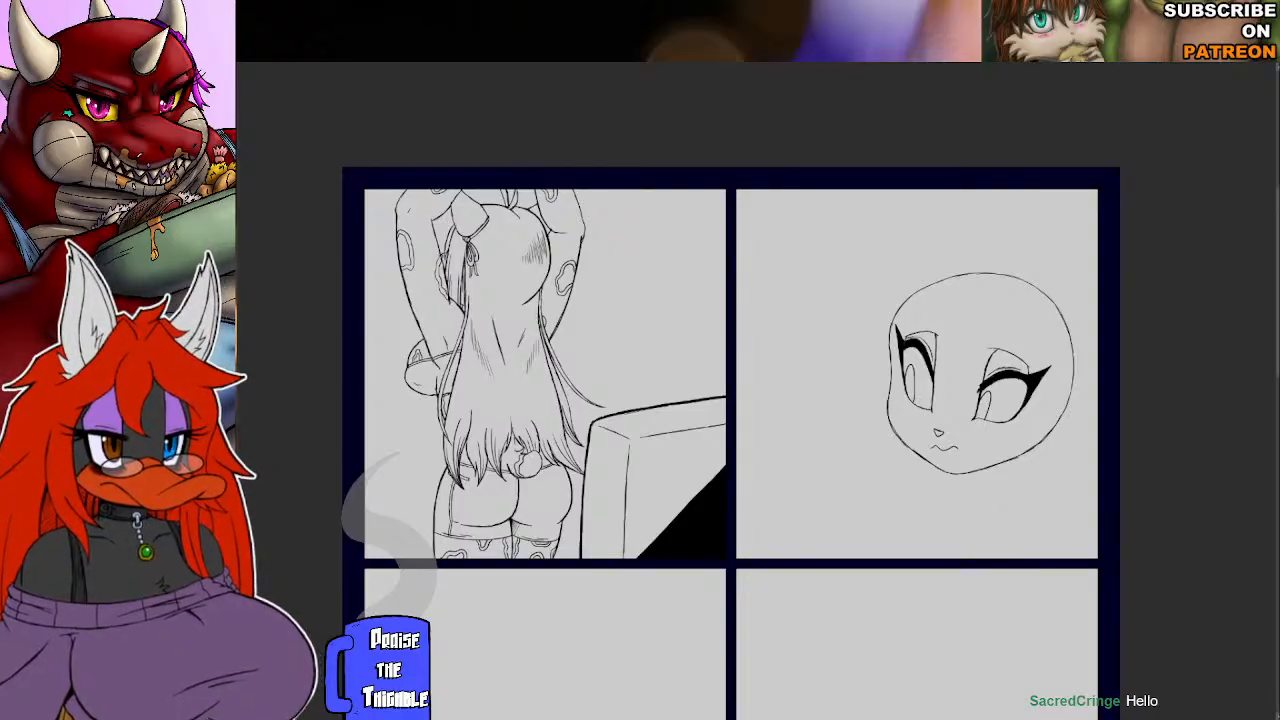
{"action": "mouse_move", "coordinate": [957, 298]}
{"action": "left_mouse_down"}
{"action": "mouse_move", "coordinate": [947, 367]}
{"action": "mouse_move", "coordinate": [960, 428]}
{"action": "left_mouse_up"}
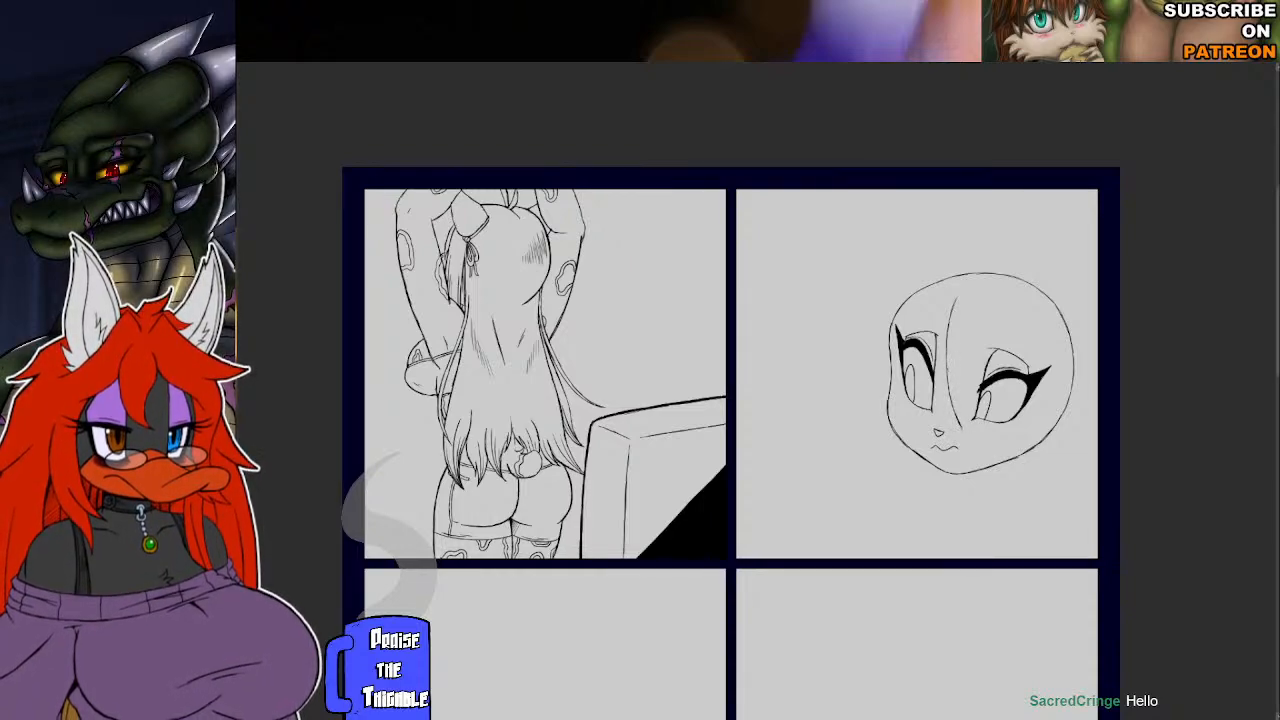
{"action": "left_click_drag", "start_coordinate": [948, 330], "coordinate": [946, 352]}
{"action": "left_click_drag", "start_coordinate": [958, 293], "coordinate": [951, 316]}
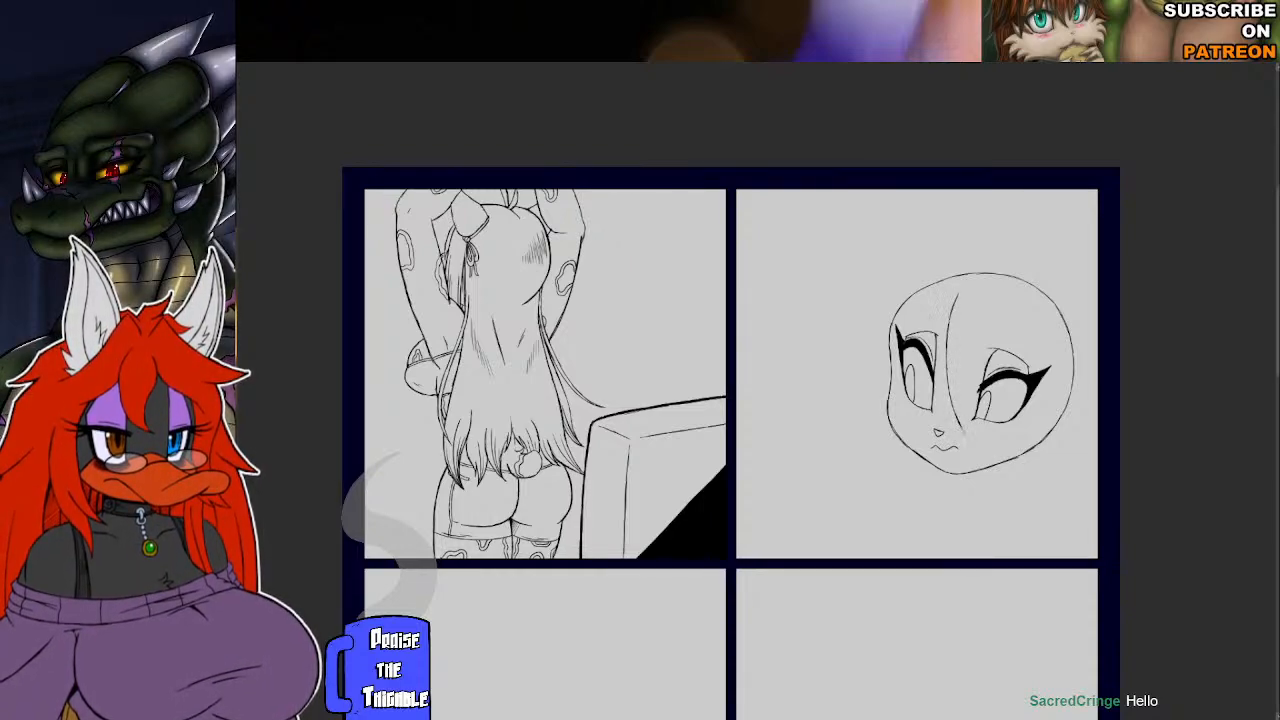
{"action": "mouse_move", "coordinate": [954, 413]}
{"action": "left_mouse_down"}
{"action": "mouse_move", "coordinate": [967, 438]}
{"action": "mouse_move", "coordinate": [969, 343]}
{"action": "left_mouse_up"}
{"action": "mouse_move", "coordinate": [964, 398]}
{"action": "left_mouse_down"}
{"action": "mouse_move", "coordinate": [980, 300]}
{"action": "mouse_move", "coordinate": [968, 344]}
{"action": "mouse_move", "coordinate": [971, 325]}
{"action": "left_mouse_up"}
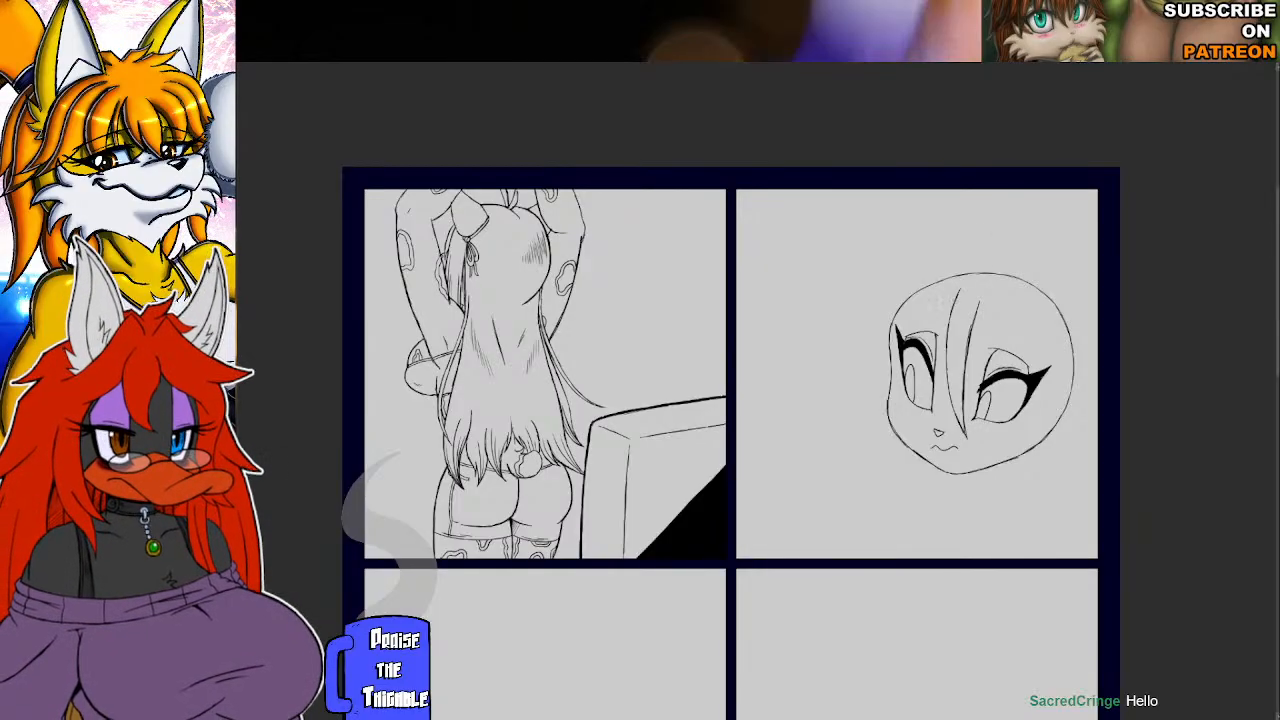
{"action": "mouse_move", "coordinate": [942, 308]}
{"action": "left_mouse_down"}
{"action": "mouse_move", "coordinate": [906, 332]}
{"action": "mouse_move", "coordinate": [953, 307]}
{"action": "left_mouse_up"}
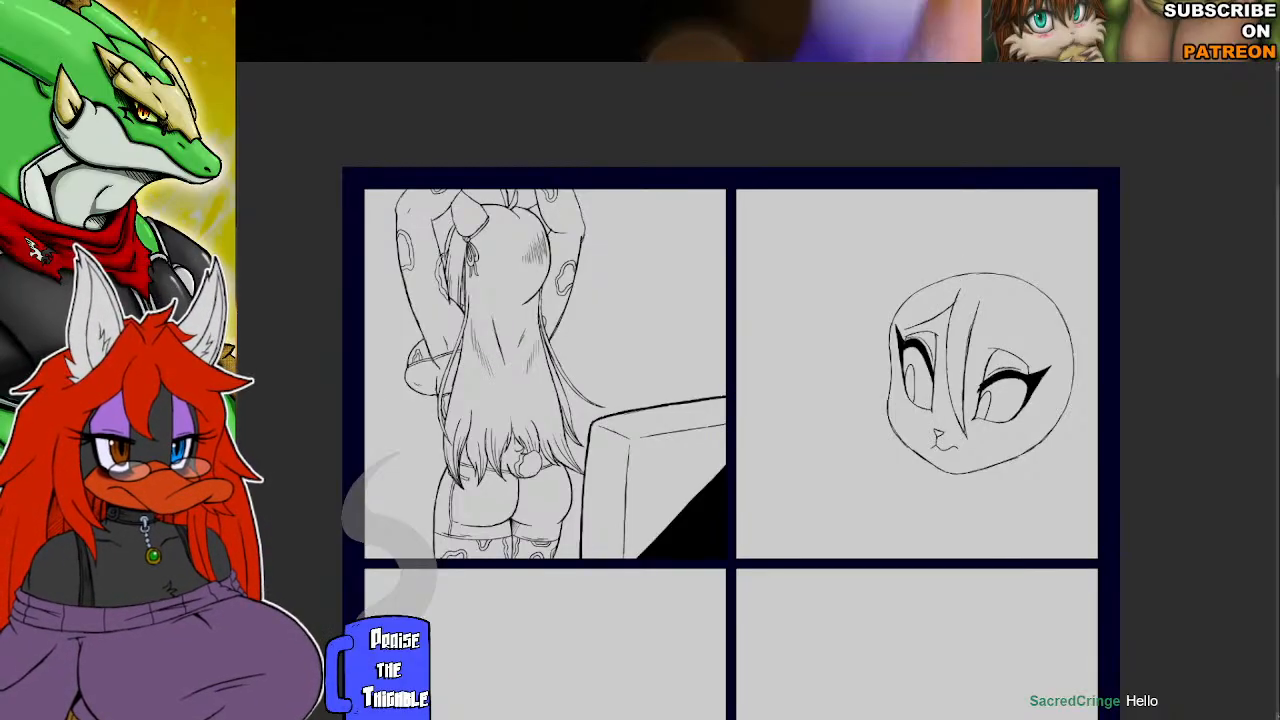
Rework the nose and mouth inside a small oval outline and shade dark pupils in both eyes.
{"action": "mouse_move", "coordinate": [938, 430]}
{"action": "left_mouse_down"}
{"action": "mouse_move", "coordinate": [926, 442]}
{"action": "mouse_move", "coordinate": [946, 457]}
{"action": "mouse_move", "coordinate": [965, 444]}
{"action": "mouse_move", "coordinate": [949, 434]}
{"action": "left_mouse_up"}
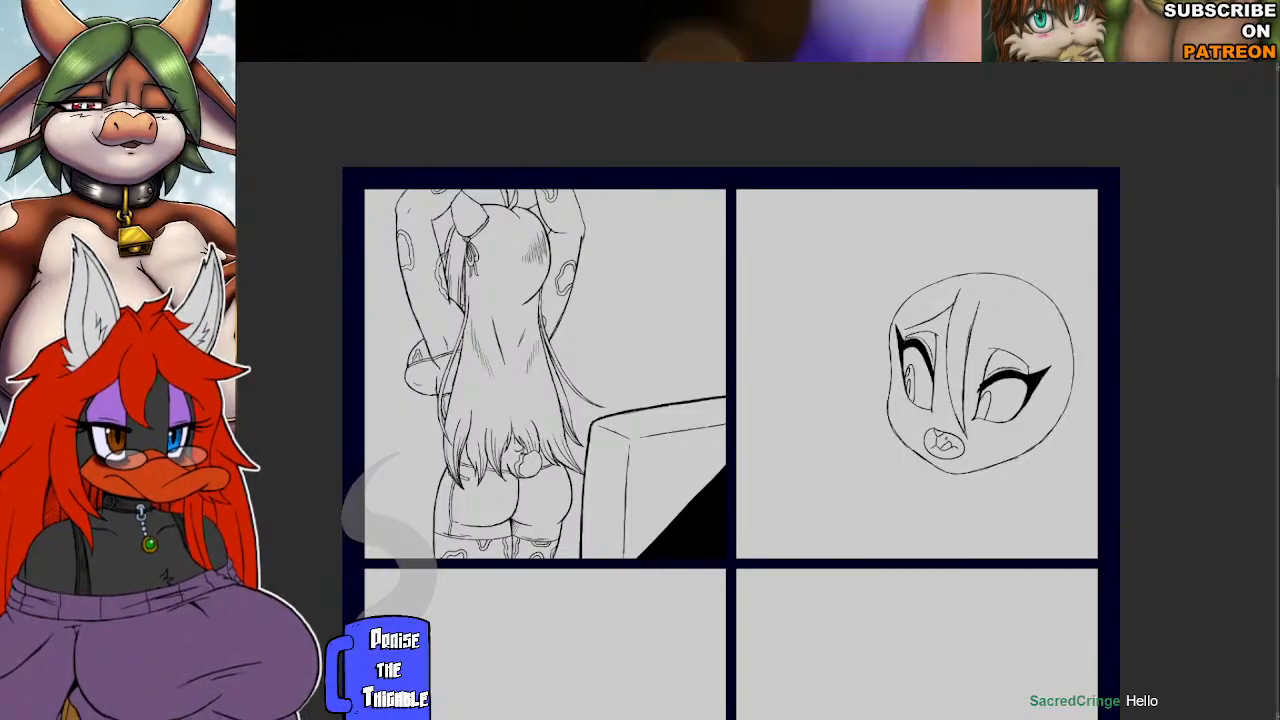
{"action": "left_click_drag", "start_coordinate": [983, 401], "coordinate": [979, 418]}
{"action": "key", "text": "ctrl+z"}
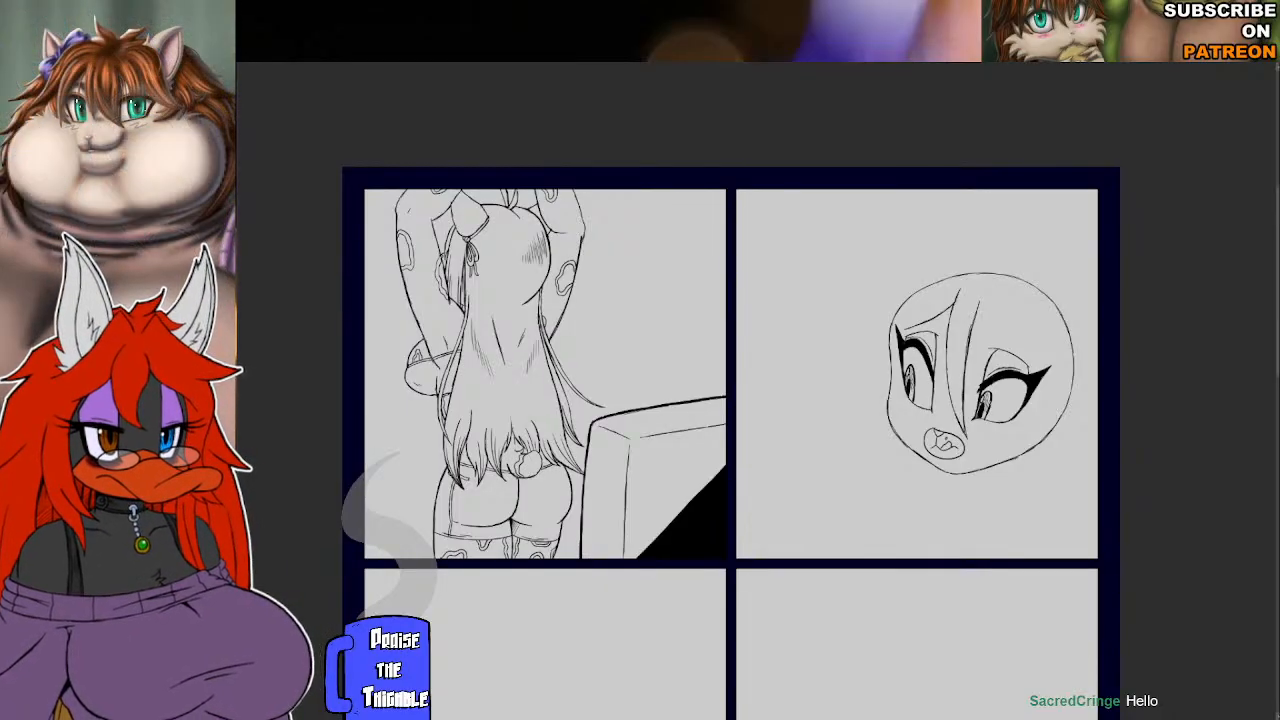
{"action": "left_click_drag", "start_coordinate": [987, 407], "coordinate": [983, 419]}
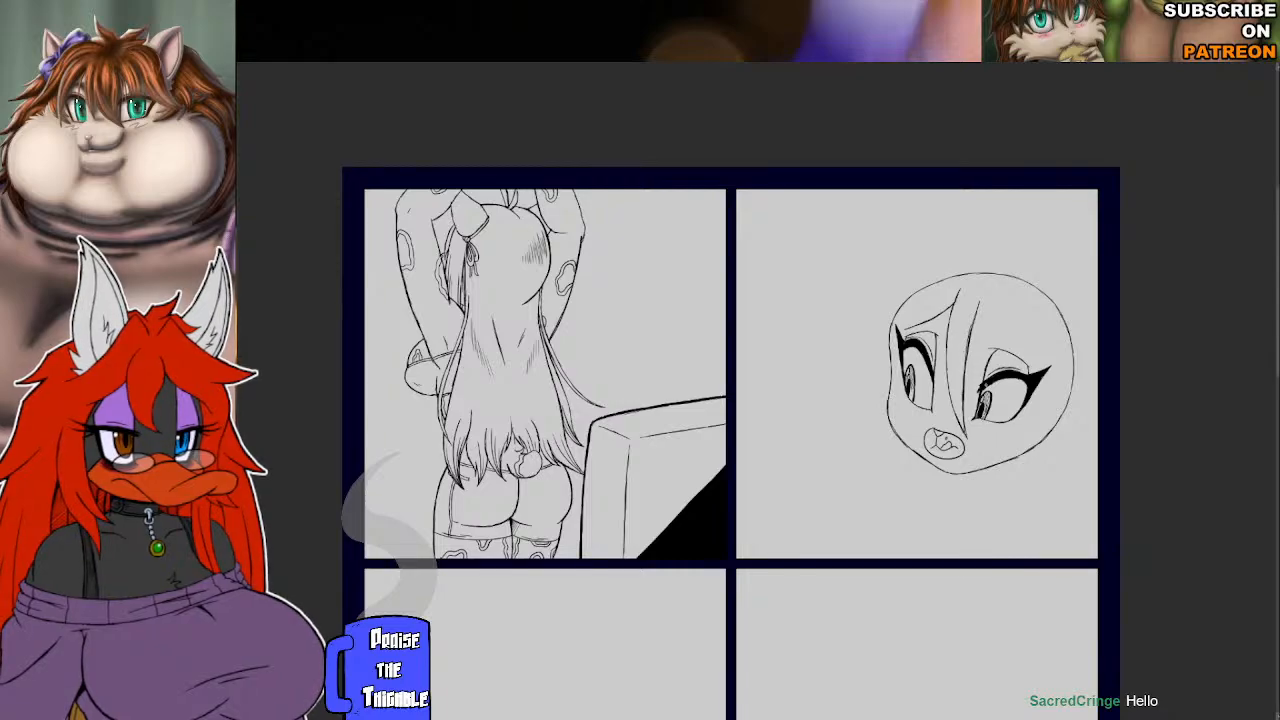
{"action": "left_click_drag", "start_coordinate": [912, 381], "coordinate": [910, 399]}
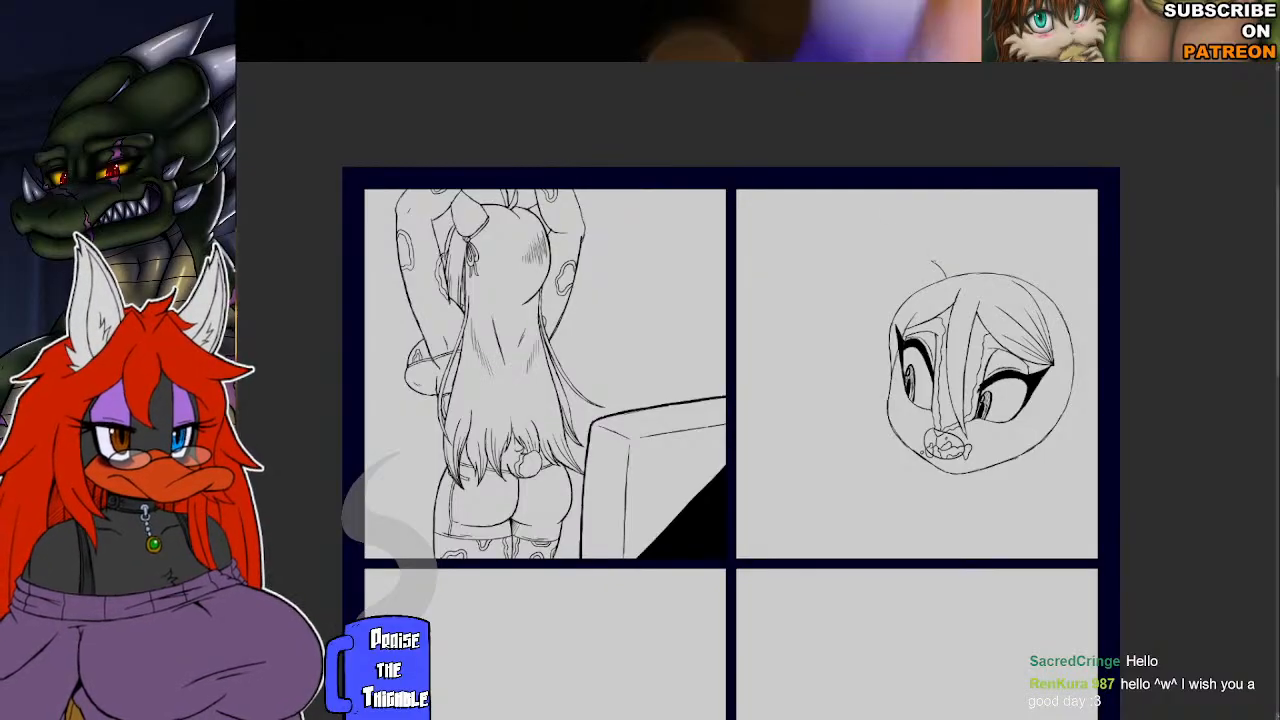
Draw a pointed animal ear on each side of the top of the head.
{"action": "left_click_drag", "start_coordinate": [930, 256], "coordinate": [913, 231]}
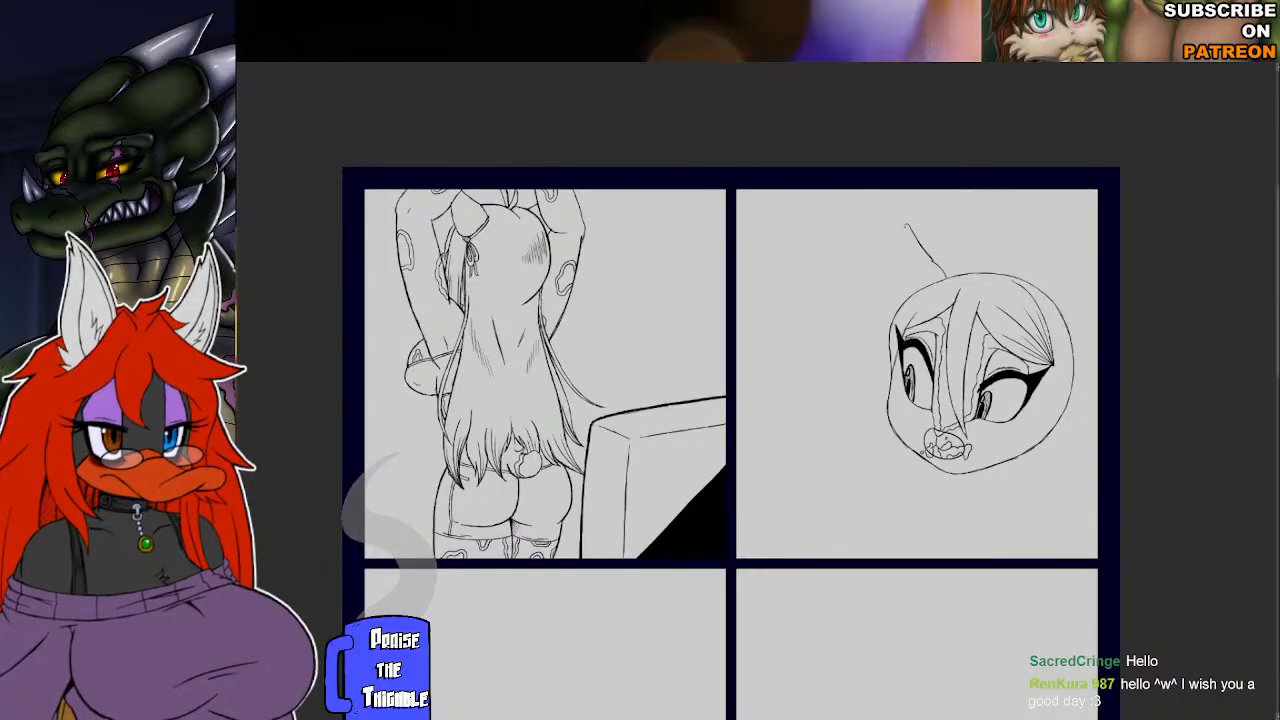
{"action": "mouse_move", "coordinate": [905, 224]}
{"action": "left_mouse_down"}
{"action": "mouse_move", "coordinate": [888, 268]}
{"action": "mouse_move", "coordinate": [895, 306]}
{"action": "left_mouse_up"}
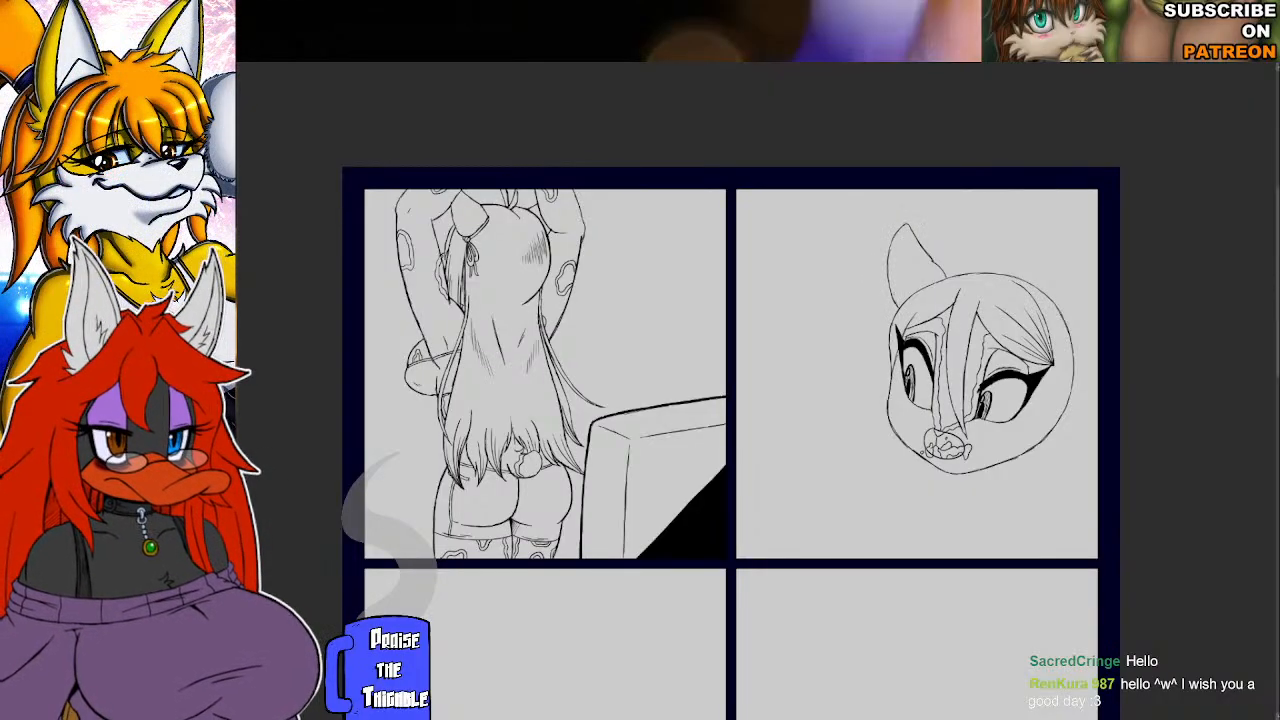
{"action": "mouse_move", "coordinate": [1022, 284]}
{"action": "left_mouse_down"}
{"action": "mouse_move", "coordinate": [1088, 234]}
{"action": "mouse_move", "coordinate": [1092, 288]}
{"action": "mouse_move", "coordinate": [1062, 326]}
{"action": "left_mouse_up"}
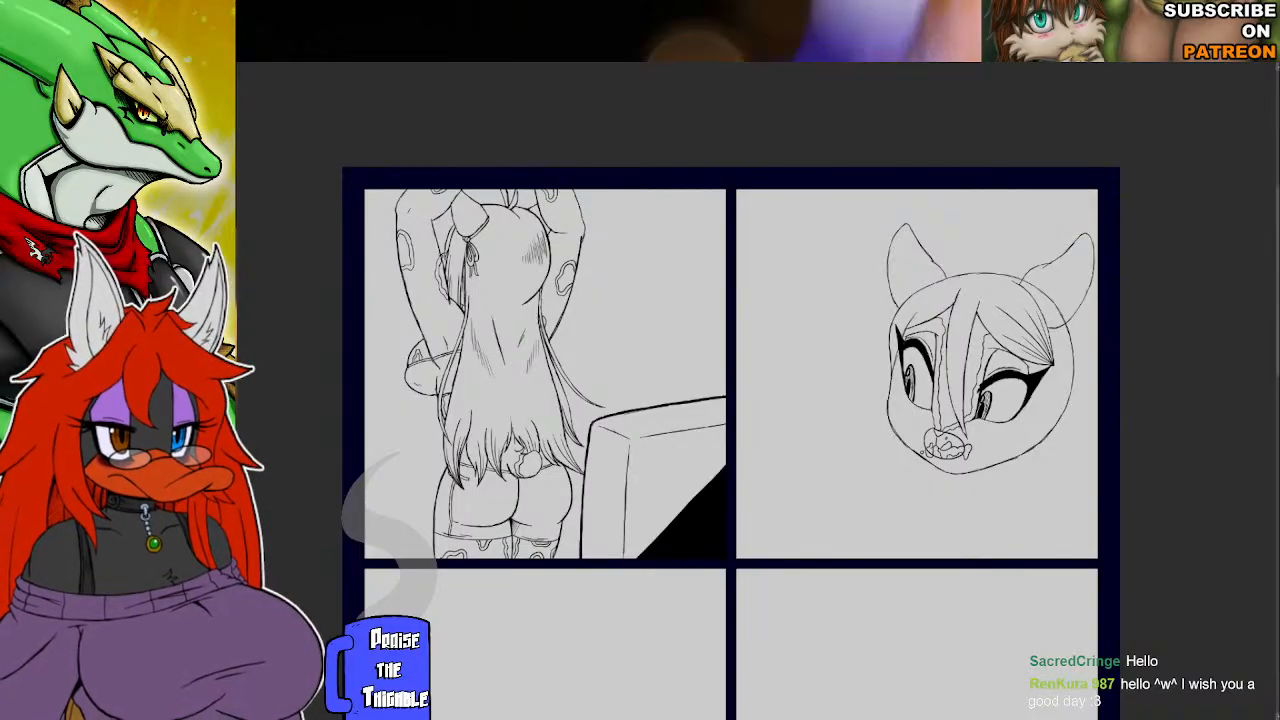
Rework the base of the tilted ear beside the hair and redraw the crown of the head as one curve between the ears.
{"action": "left_click_drag", "start_coordinate": [1040, 296], "coordinate": [1048, 310]}
{"action": "left_click_drag", "start_coordinate": [1062, 264], "coordinate": [1048, 310]}
{"action": "left_click_drag", "start_coordinate": [1060, 268], "coordinate": [1049, 288]}
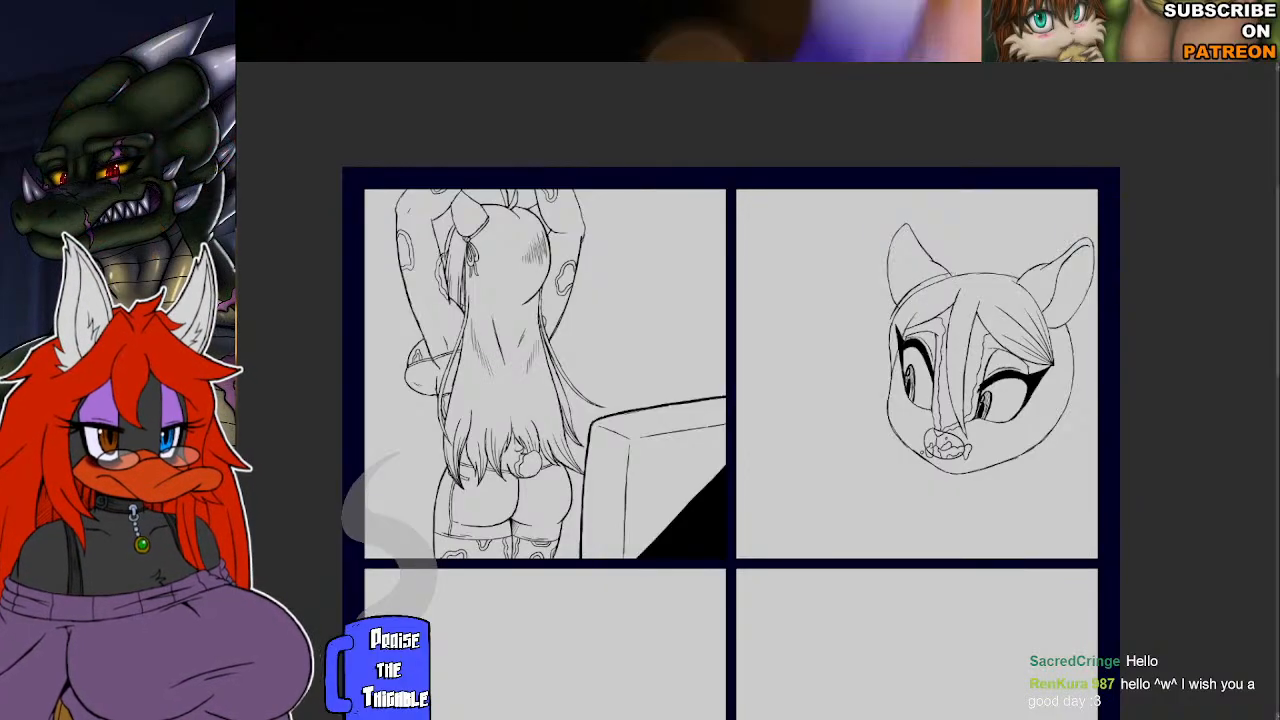
{"action": "mouse_move", "coordinate": [945, 275]}
{"action": "left_mouse_down"}
{"action": "mouse_move", "coordinate": [966, 271]}
{"action": "mouse_move", "coordinate": [908, 294]}
{"action": "left_mouse_up"}
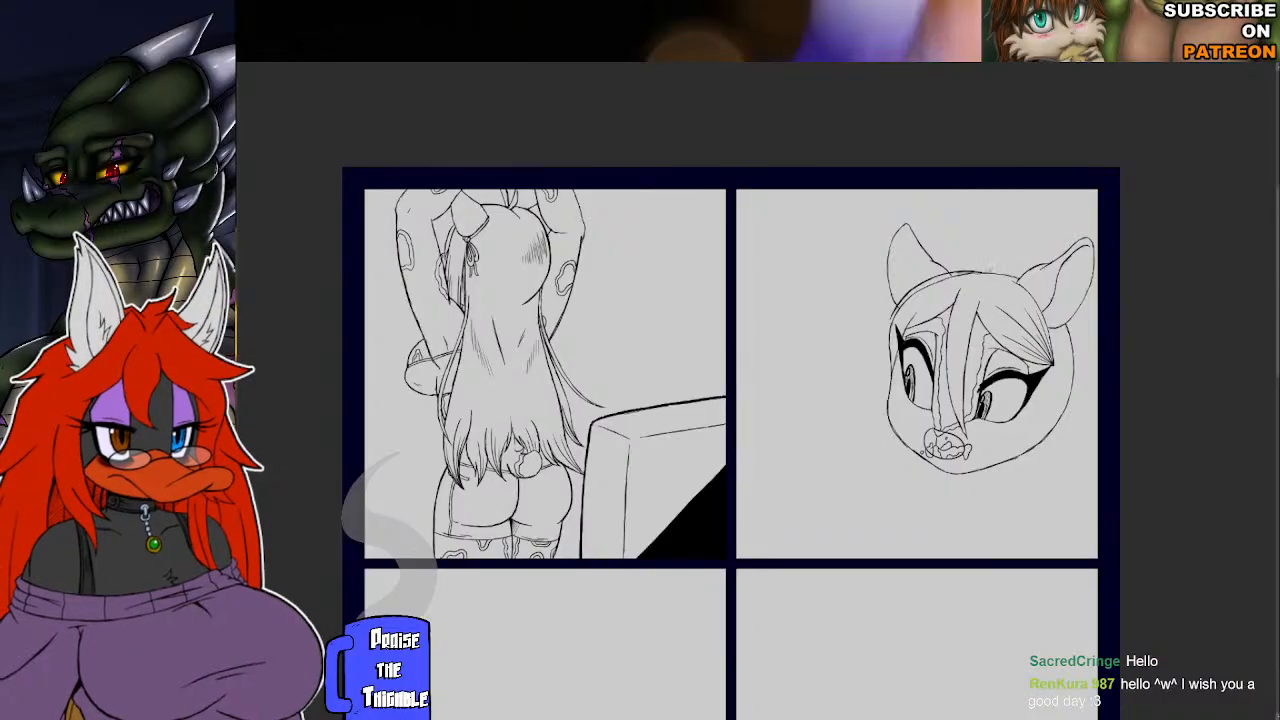
{"action": "mouse_move", "coordinate": [1001, 269]}
{"action": "left_mouse_down"}
{"action": "mouse_move", "coordinate": [1023, 275]}
{"action": "mouse_move", "coordinate": [975, 272]}
{"action": "left_mouse_up"}
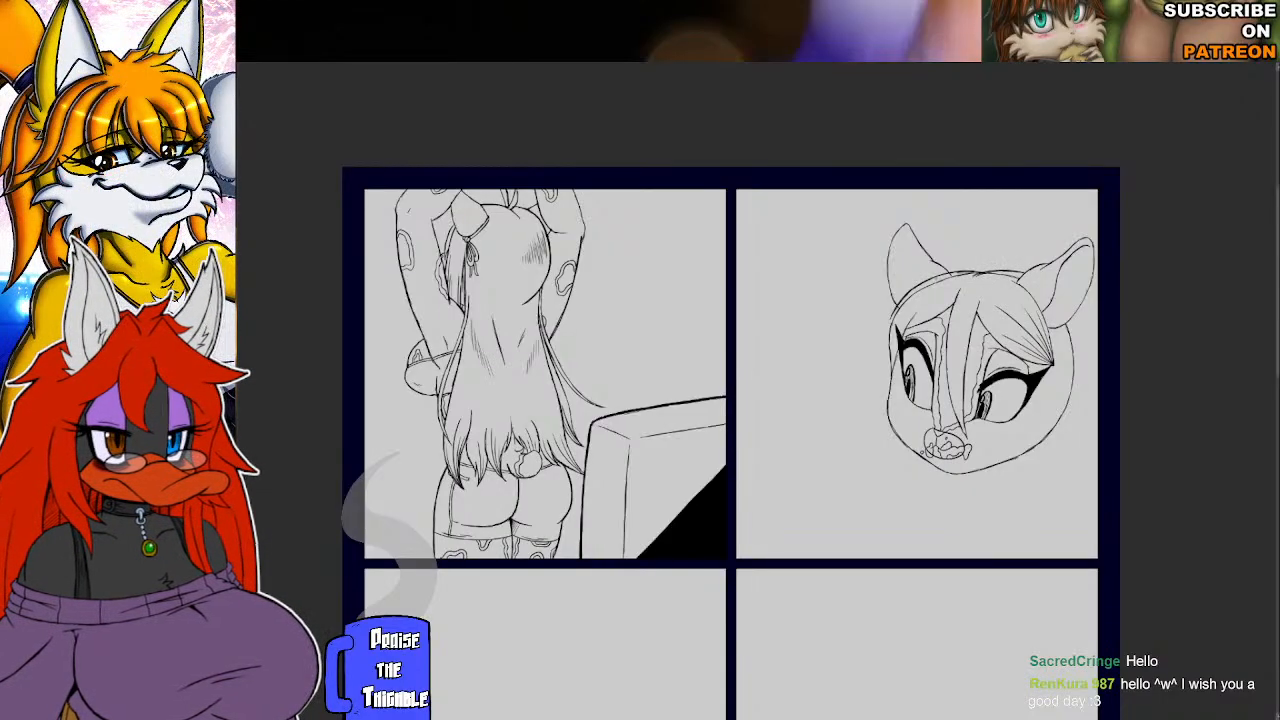
{"action": "left_click_drag", "start_coordinate": [933, 277], "coordinate": [980, 269]}
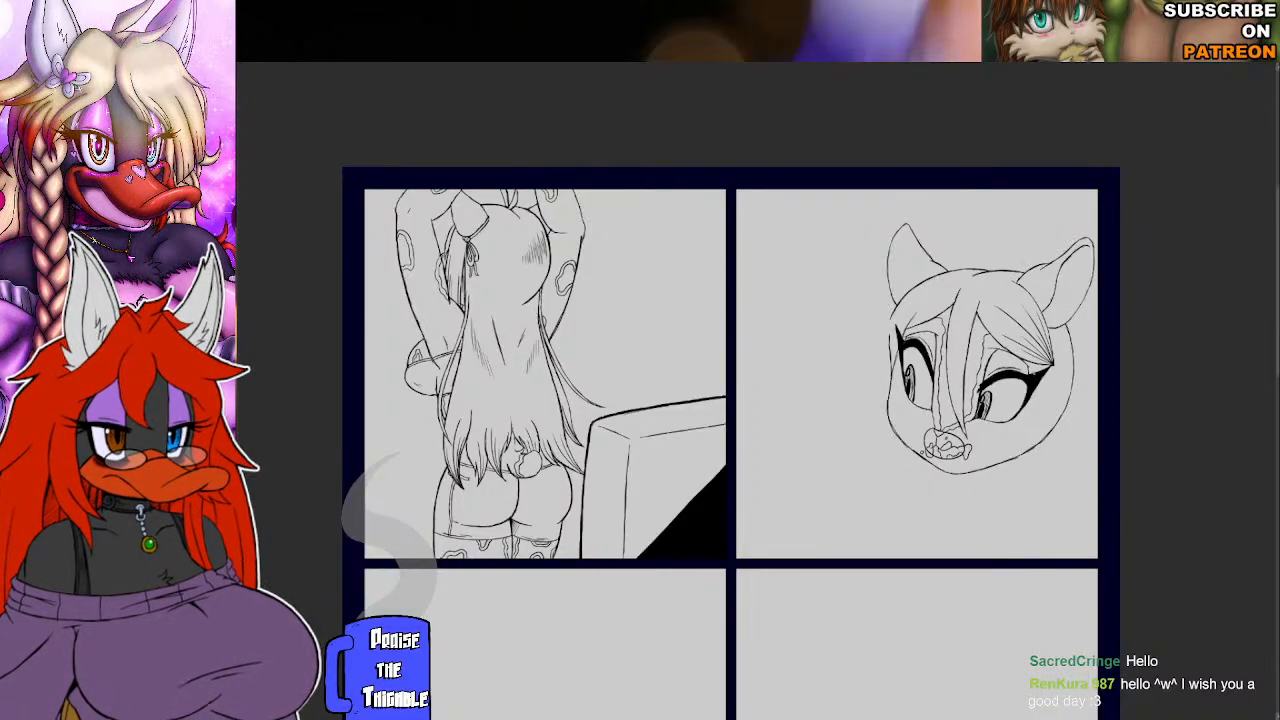
Draw the neck lines under the chin and the curved lower edge of a collar band around the neck.
{"action": "left_click_drag", "start_coordinate": [1034, 396], "coordinate": [1024, 447]}
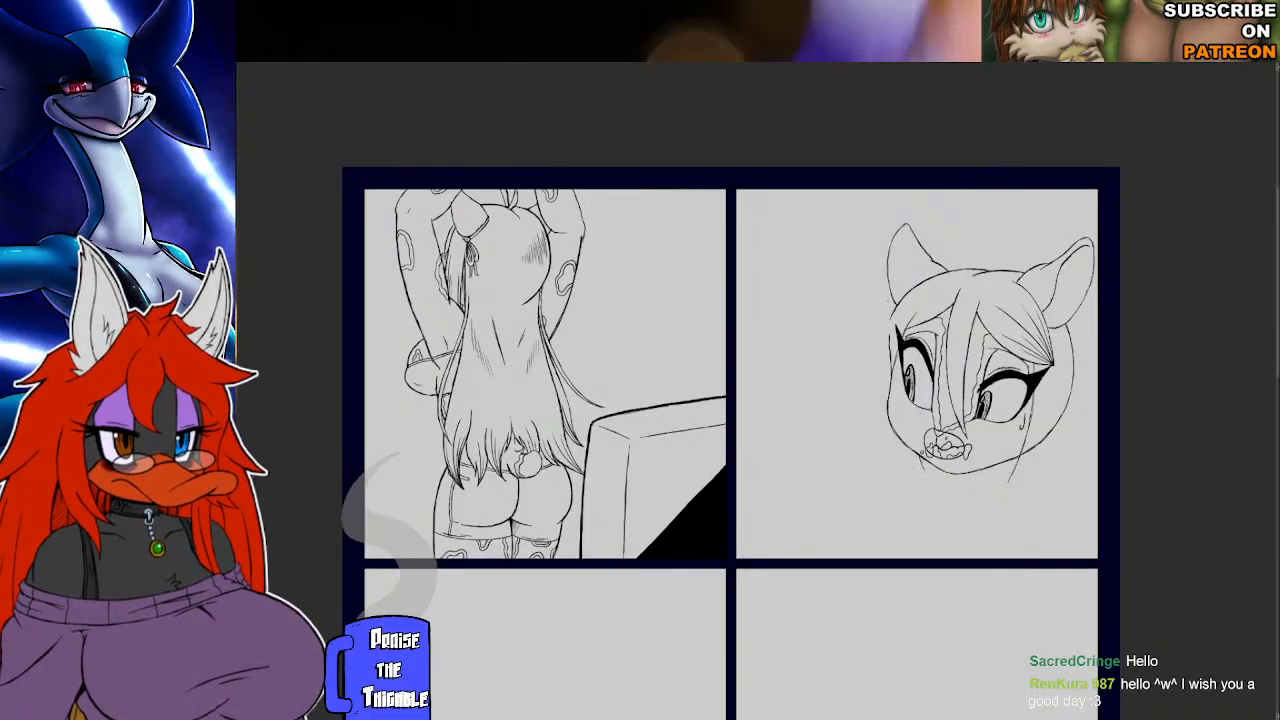
{"action": "left_click_drag", "start_coordinate": [936, 481], "coordinate": [988, 481]}
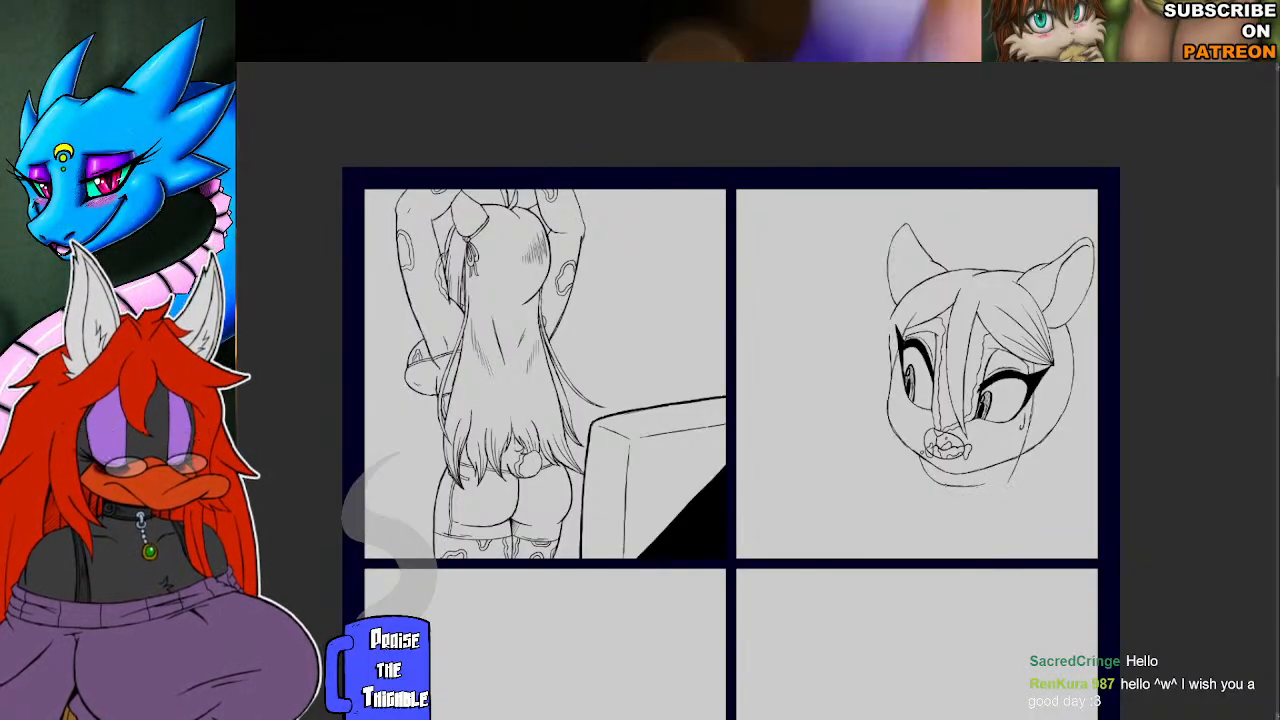
{"action": "left_click_drag", "start_coordinate": [976, 486], "coordinate": [1000, 477]}
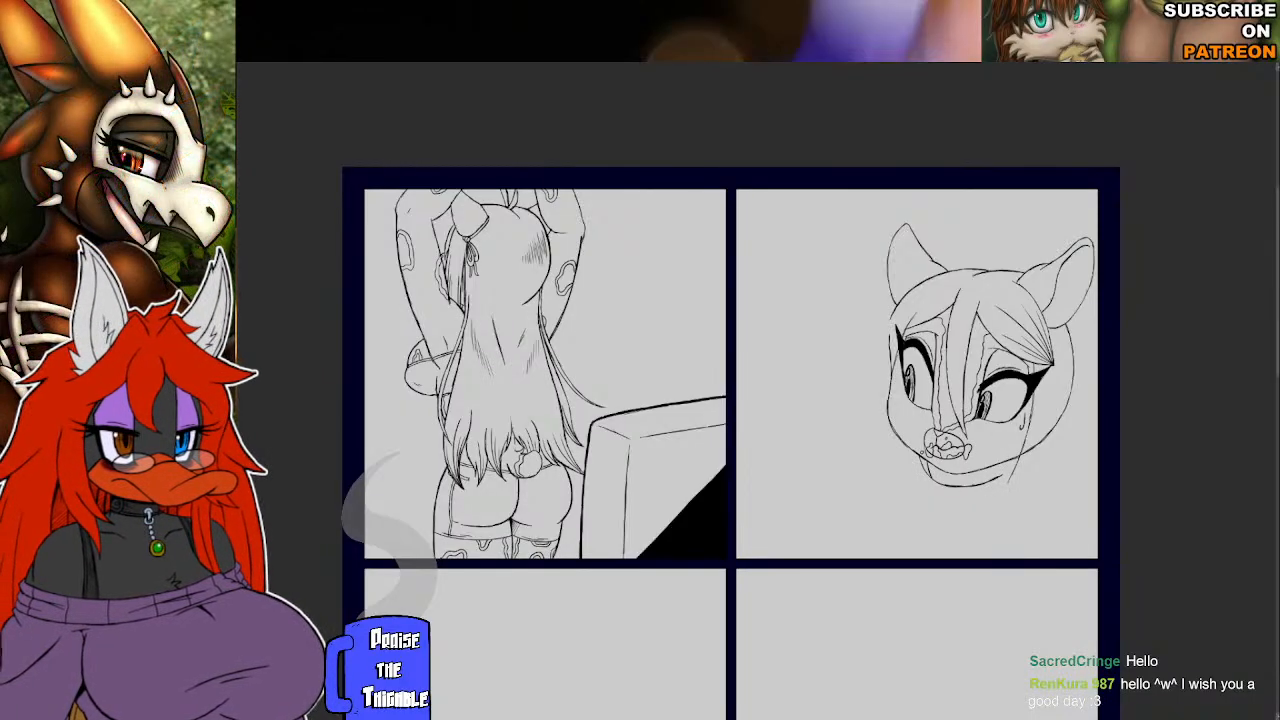
{"action": "left_click_drag", "start_coordinate": [979, 485], "coordinate": [998, 477]}
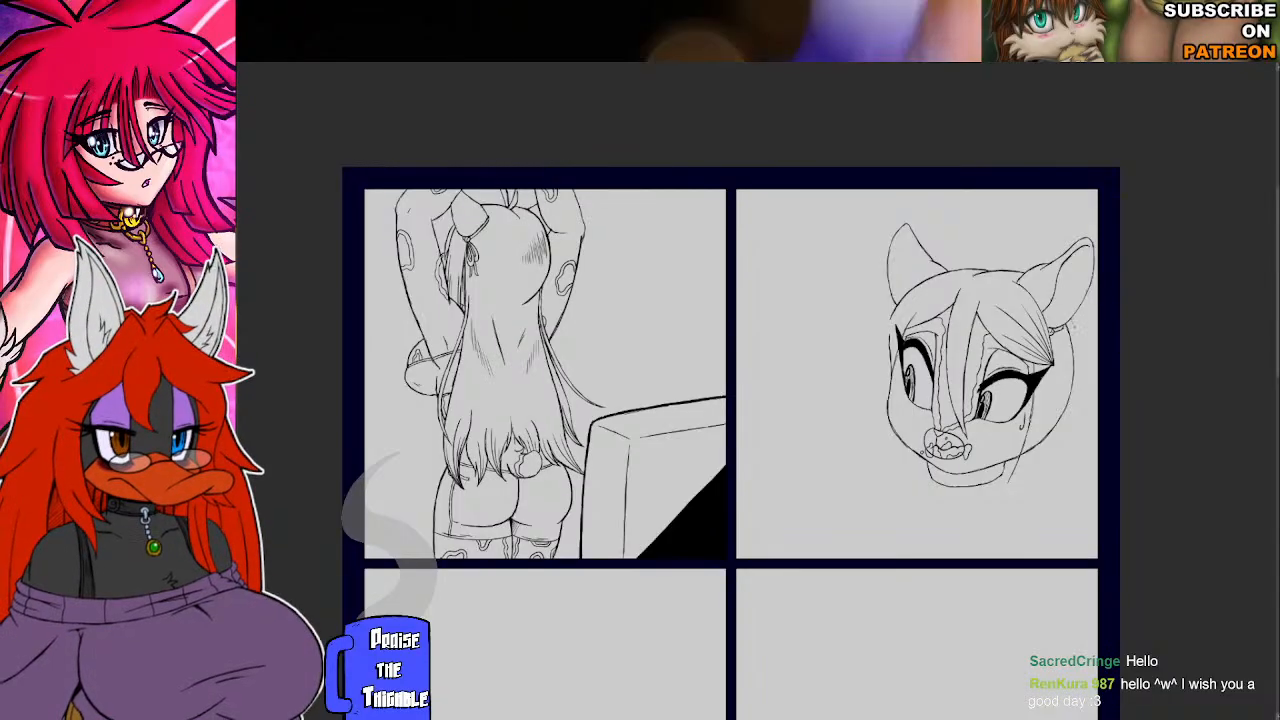
Draw long hair outlines falling from behind the ears down both sides of the face in the second panel.
{"action": "left_click_drag", "start_coordinate": [1082, 342], "coordinate": [1079, 411]}
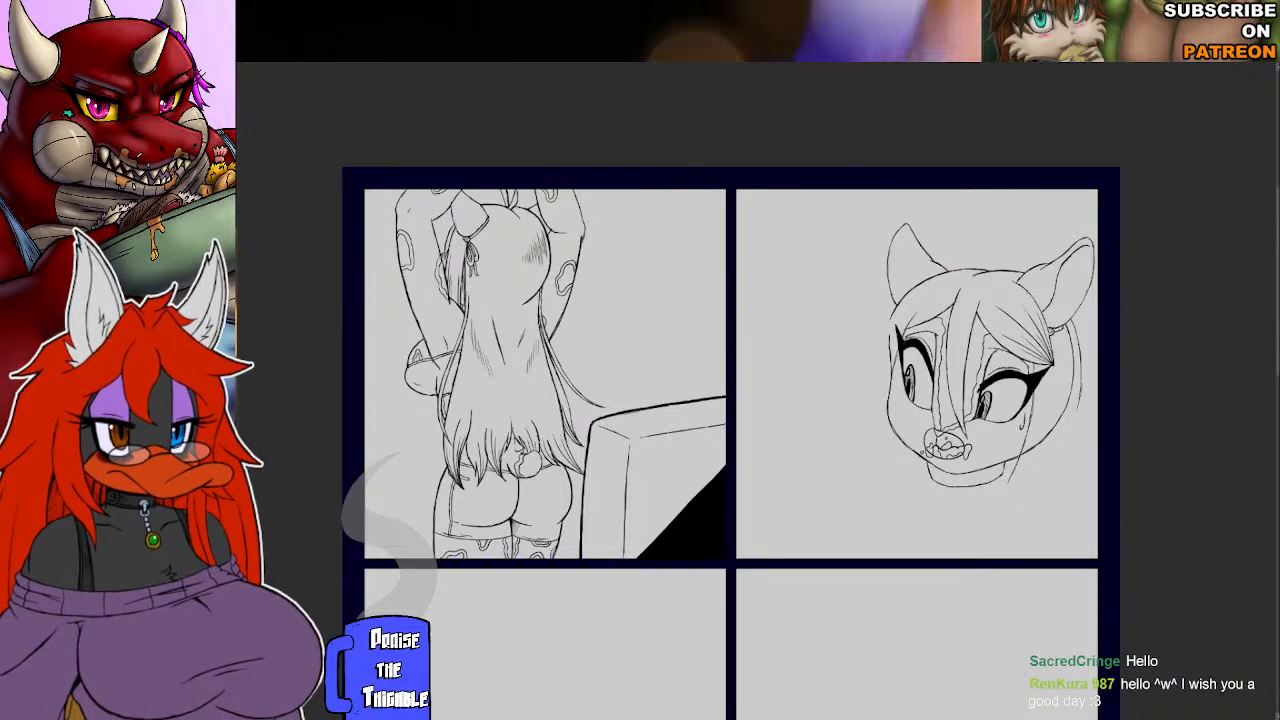
{"action": "mouse_move", "coordinate": [1028, 289]}
{"action": "left_mouse_down"}
{"action": "mouse_move", "coordinate": [1061, 379]}
{"action": "mouse_move", "coordinate": [1048, 474]}
{"action": "left_mouse_up"}
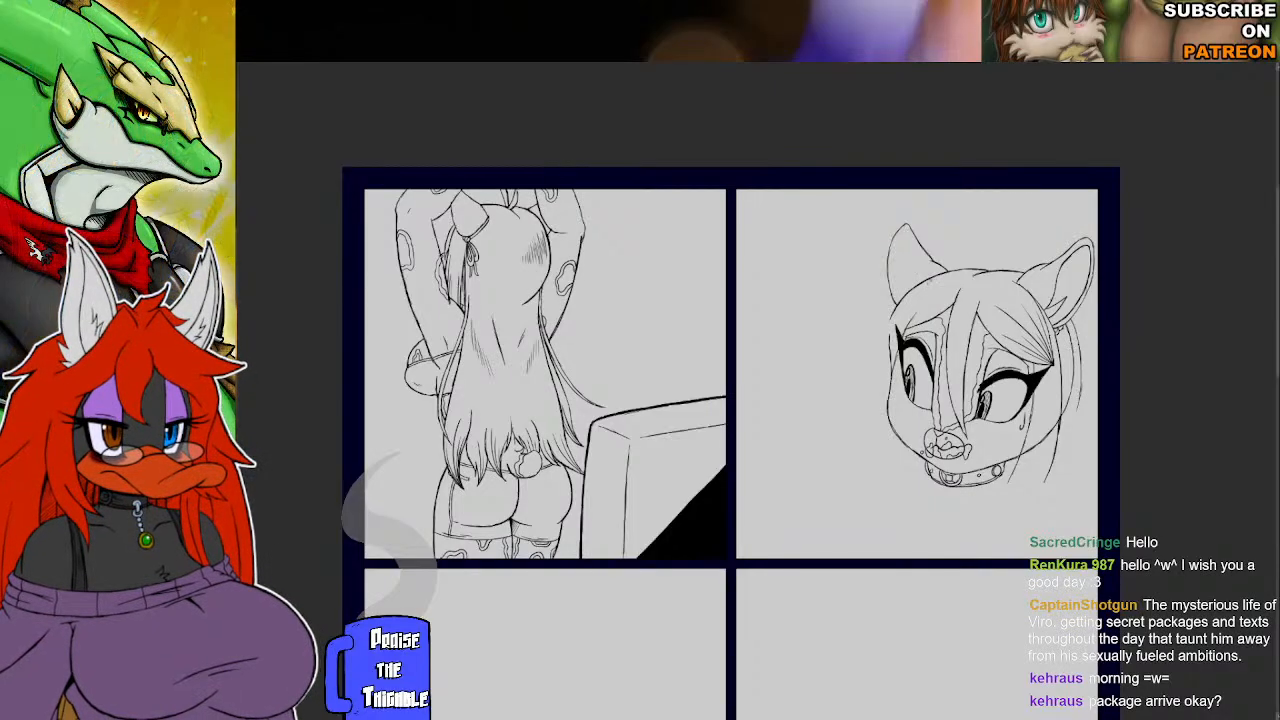
{"action": "mouse_move", "coordinate": [938, 274]}
{"action": "left_mouse_down"}
{"action": "mouse_move", "coordinate": [893, 310]}
{"action": "mouse_move", "coordinate": [877, 351]}
{"action": "left_mouse_up"}
{"action": "mouse_move", "coordinate": [898, 304]}
{"action": "left_mouse_down"}
{"action": "mouse_move", "coordinate": [866, 408]}
{"action": "mouse_move", "coordinate": [885, 516]}
{"action": "left_mouse_up"}
{"action": "left_click_drag", "start_coordinate": [871, 458], "coordinate": [867, 480]}
{"action": "left_click_drag", "start_coordinate": [867, 422], "coordinate": [865, 440]}
{"action": "left_click_drag", "start_coordinate": [866, 384], "coordinate": [868, 428]}
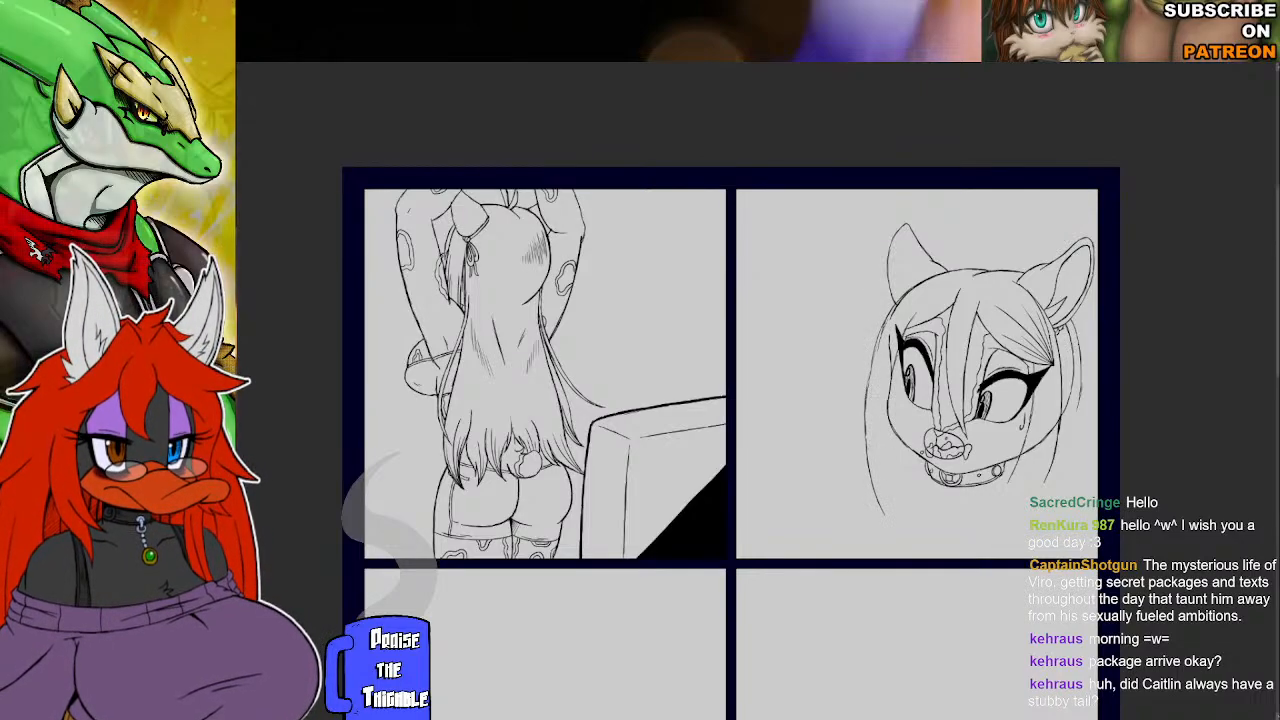
{"action": "left_click_drag", "start_coordinate": [873, 357], "coordinate": [867, 382]}
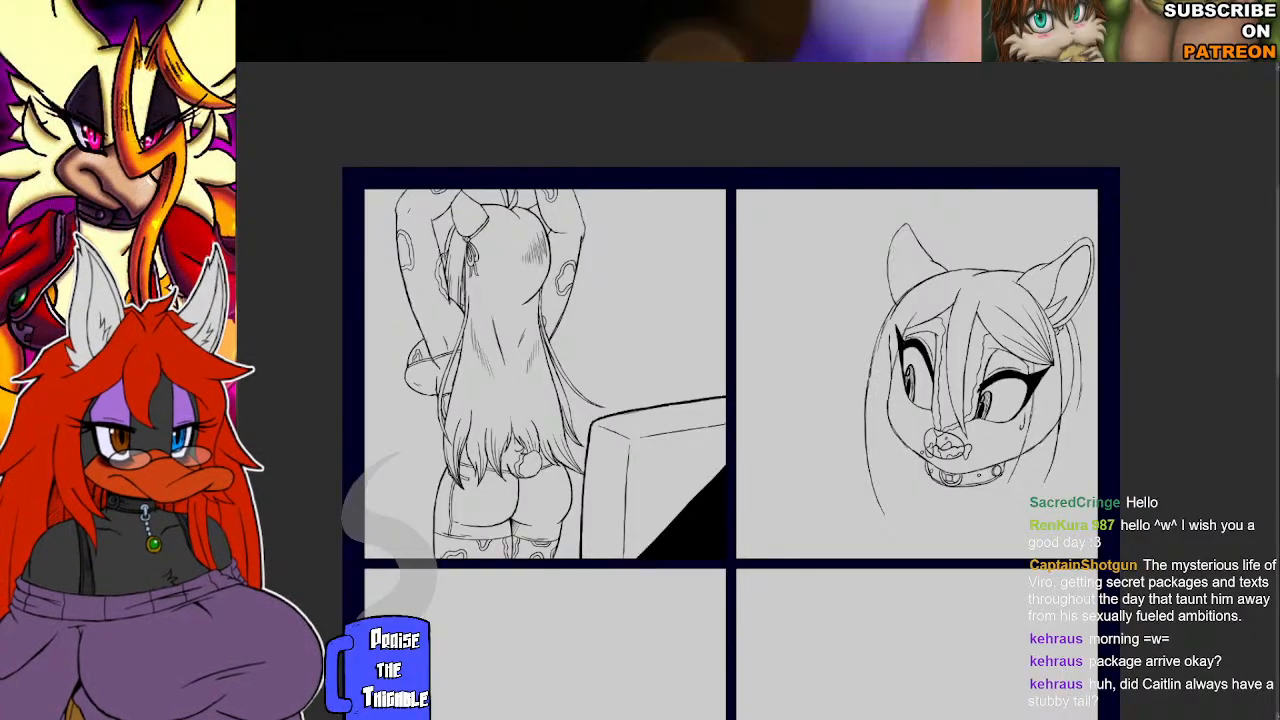
{"action": "left_click_drag", "start_coordinate": [893, 305], "coordinate": [885, 323]}
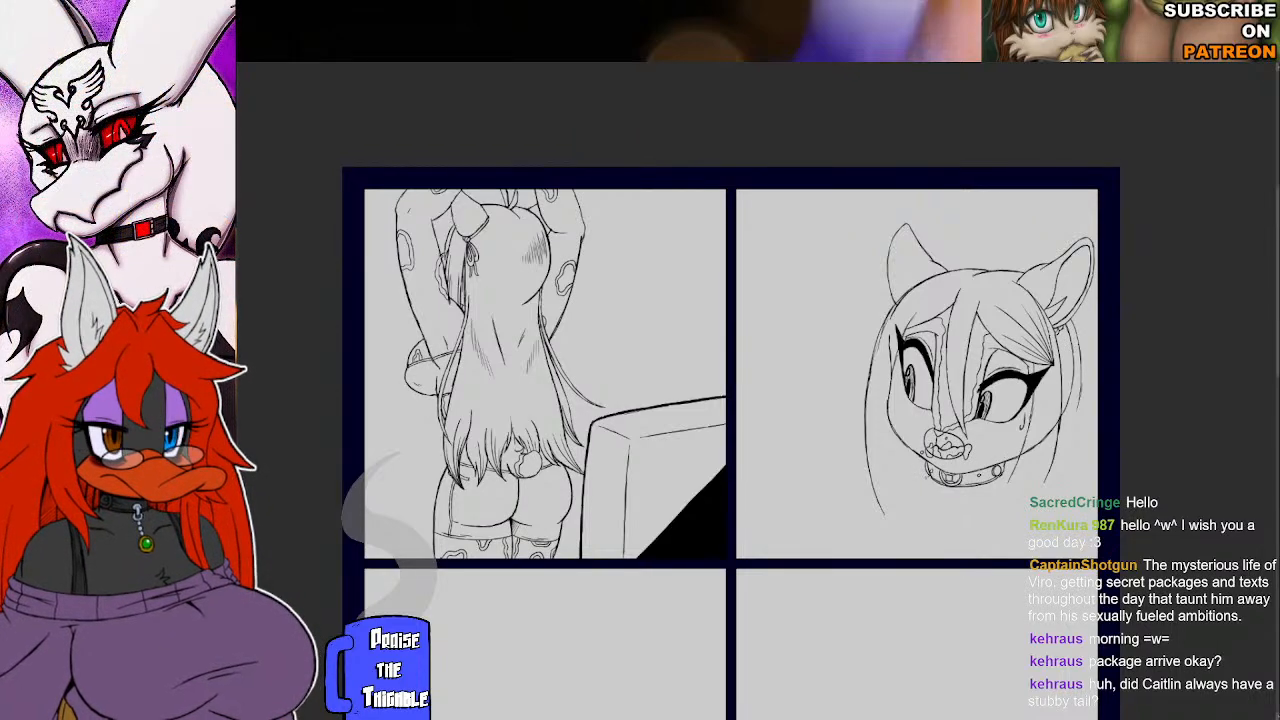
Draw the shoulder, arm and upper chest contours beneath the collar, cleaning up the hair line beside the cheek.
{"action": "mouse_move", "coordinate": [924, 479]}
{"action": "left_mouse_down"}
{"action": "mouse_move", "coordinate": [871, 499]}
{"action": "mouse_move", "coordinate": [867, 518]}
{"action": "mouse_move", "coordinate": [875, 495]}
{"action": "mouse_move", "coordinate": [916, 478]}
{"action": "mouse_move", "coordinate": [906, 526]}
{"action": "mouse_move", "coordinate": [875, 557]}
{"action": "left_mouse_up"}
{"action": "left_click_drag", "start_coordinate": [910, 516], "coordinate": [898, 538]}
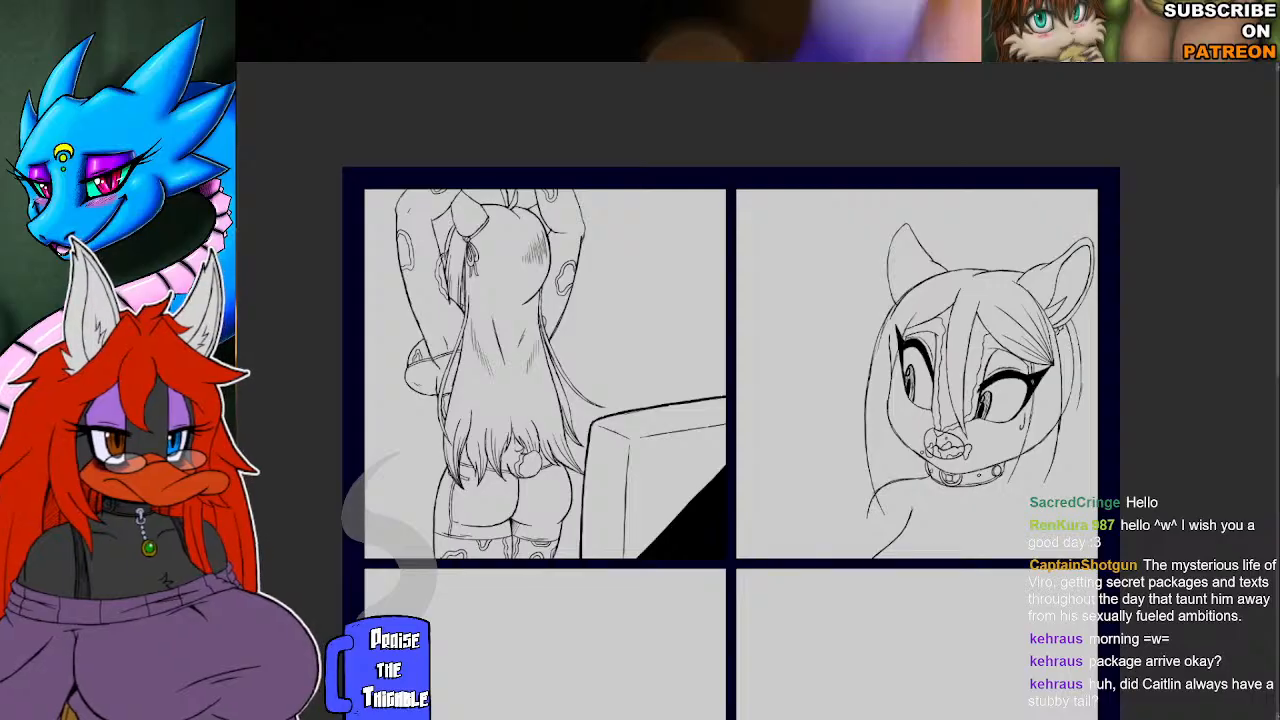
{"action": "left_click_drag", "start_coordinate": [1032, 395], "coordinate": [1027, 427]}
{"action": "mouse_move", "coordinate": [1060, 348]}
{"action": "left_mouse_down"}
{"action": "mouse_move", "coordinate": [1056, 476]}
{"action": "mouse_move", "coordinate": [1005, 484]}
{"action": "mouse_move", "coordinate": [1050, 491]}
{"action": "mouse_move", "coordinate": [1063, 522]}
{"action": "left_mouse_up"}
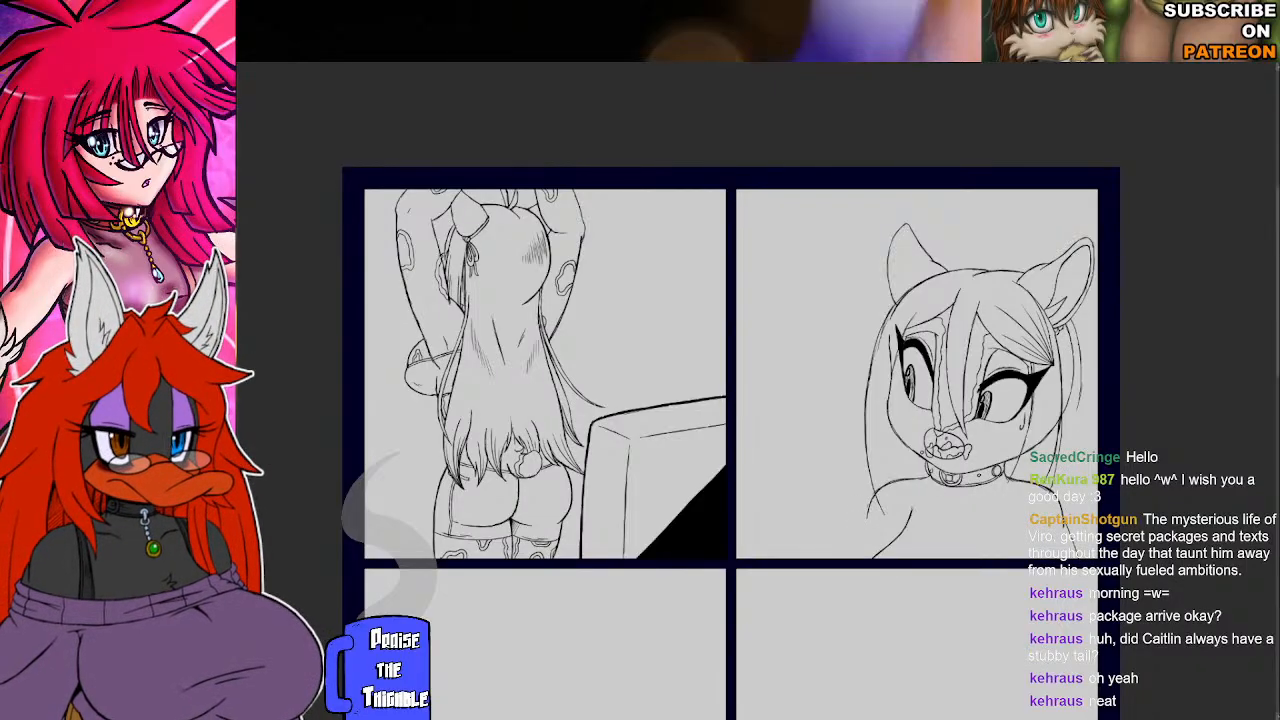
{"action": "left_click_drag", "start_coordinate": [862, 518], "coordinate": [836, 558]}
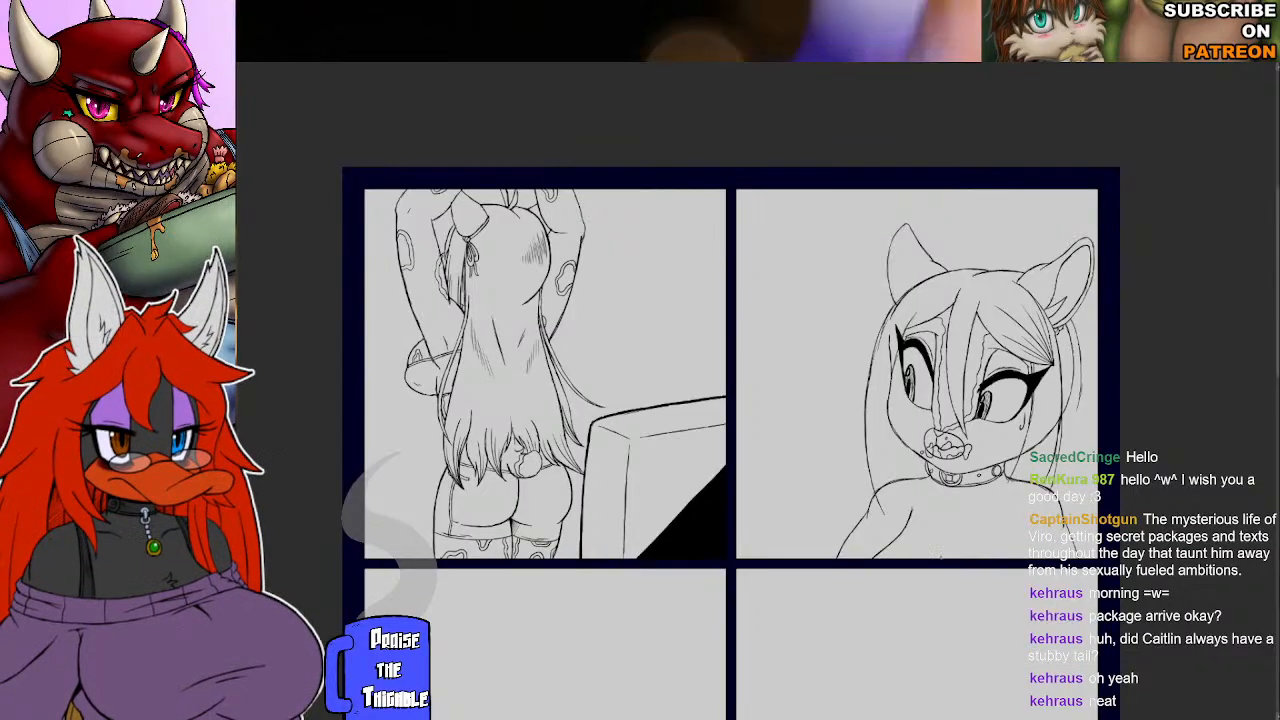
{"action": "left_click_drag", "start_coordinate": [961, 538], "coordinate": [945, 555]}
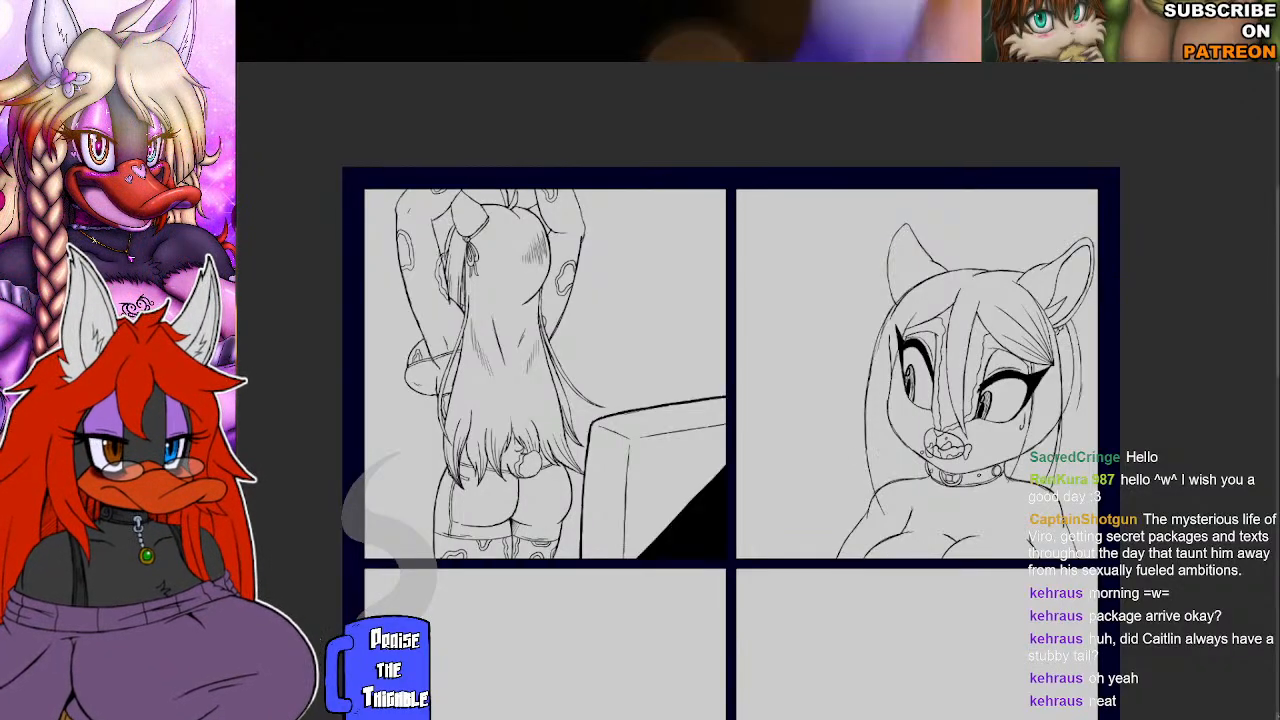
Draw the inner edges of the long hair locks over the shoulders and refine their outer contours.
{"action": "left_click_drag", "start_coordinate": [872, 486], "coordinate": [877, 528]}
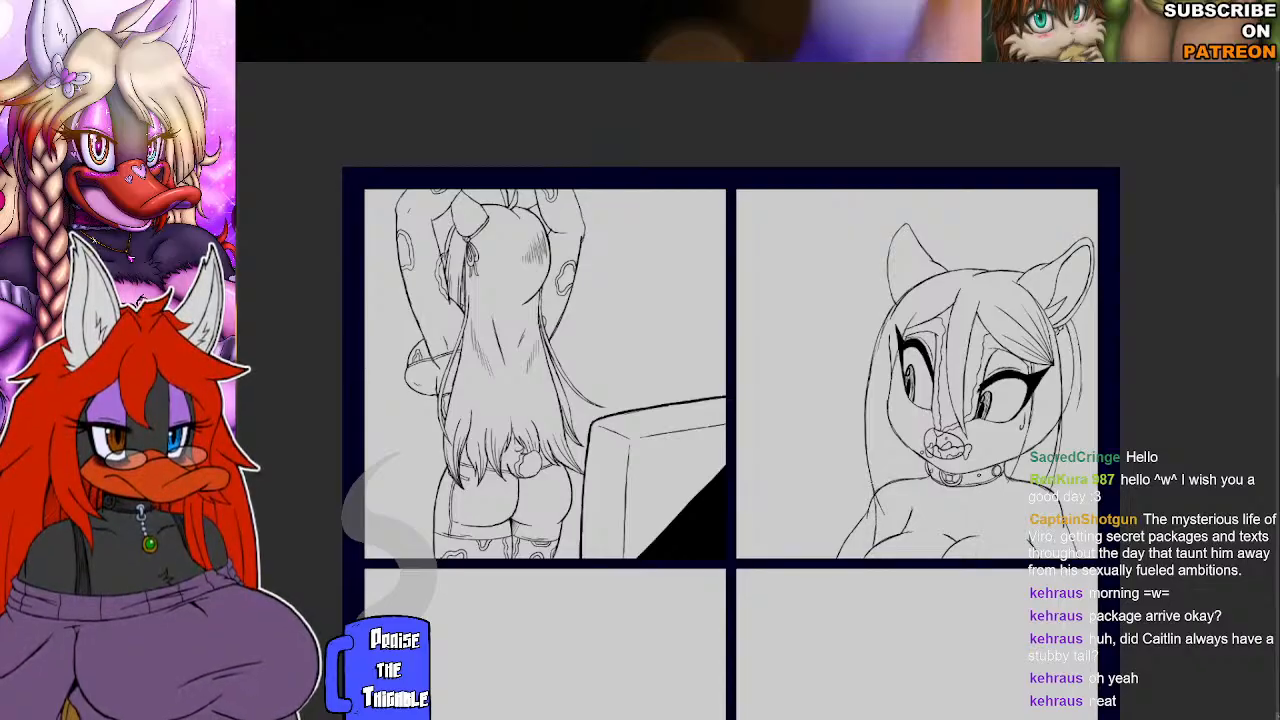
{"action": "left_click_drag", "start_coordinate": [896, 366], "coordinate": [906, 525]}
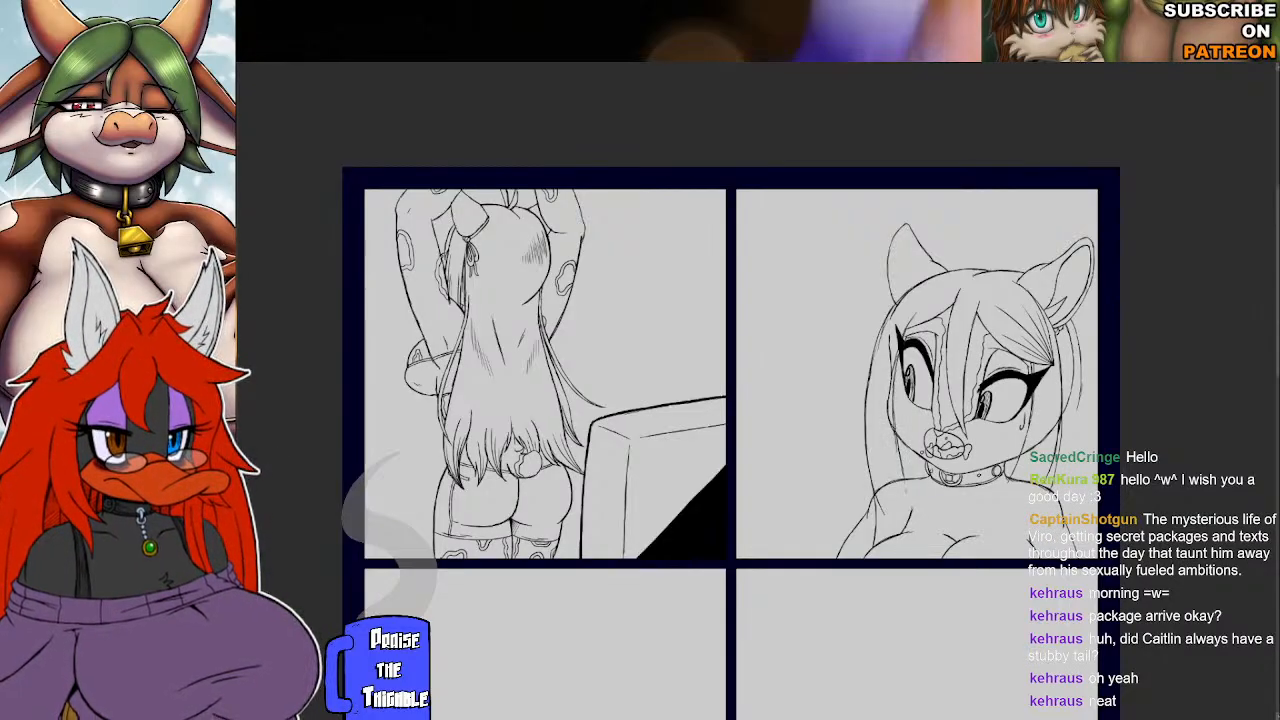
{"action": "left_click_drag", "start_coordinate": [906, 479], "coordinate": [906, 496]}
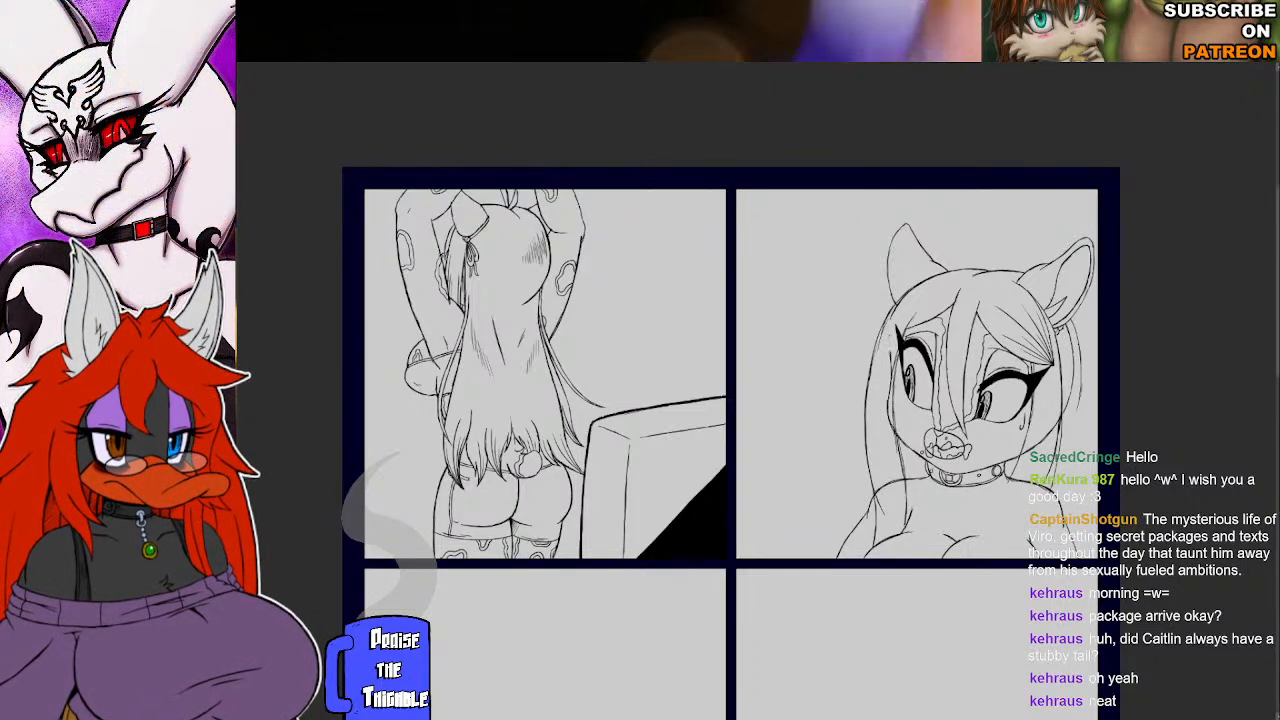
{"action": "left_click_drag", "start_coordinate": [890, 348], "coordinate": [890, 415]}
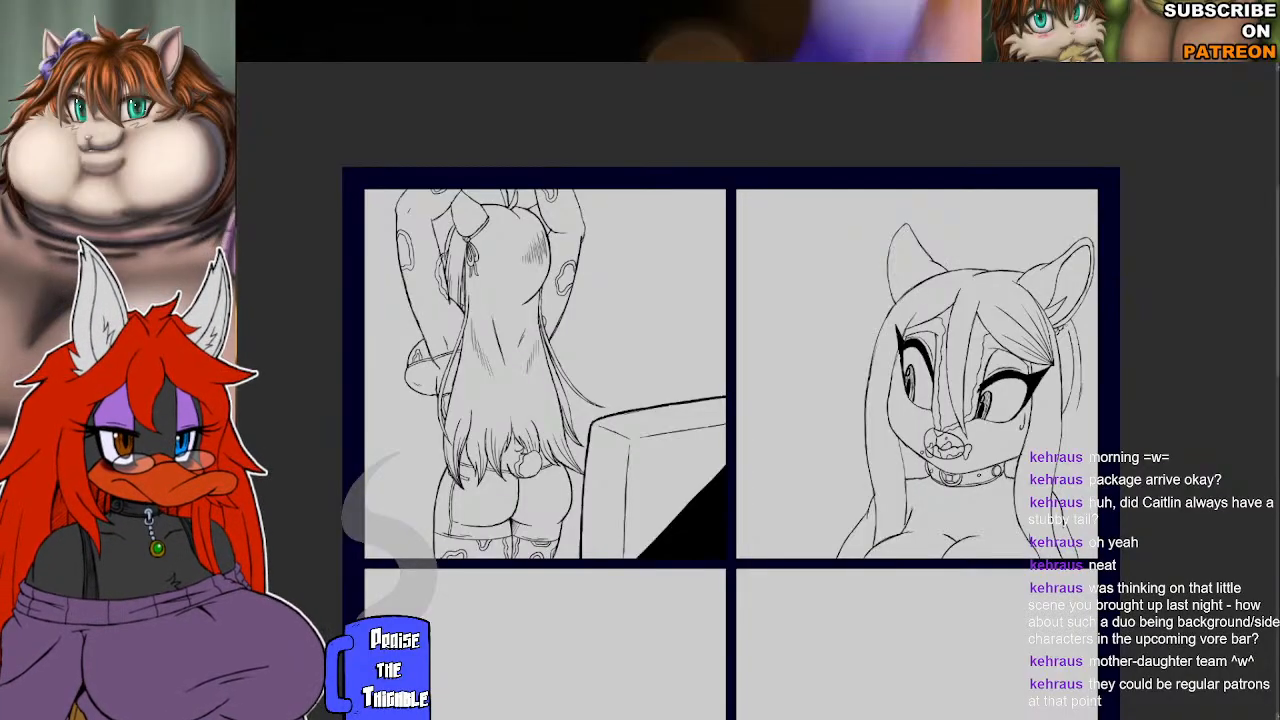
{"action": "left_click_drag", "start_coordinate": [1066, 328], "coordinate": [1071, 398]}
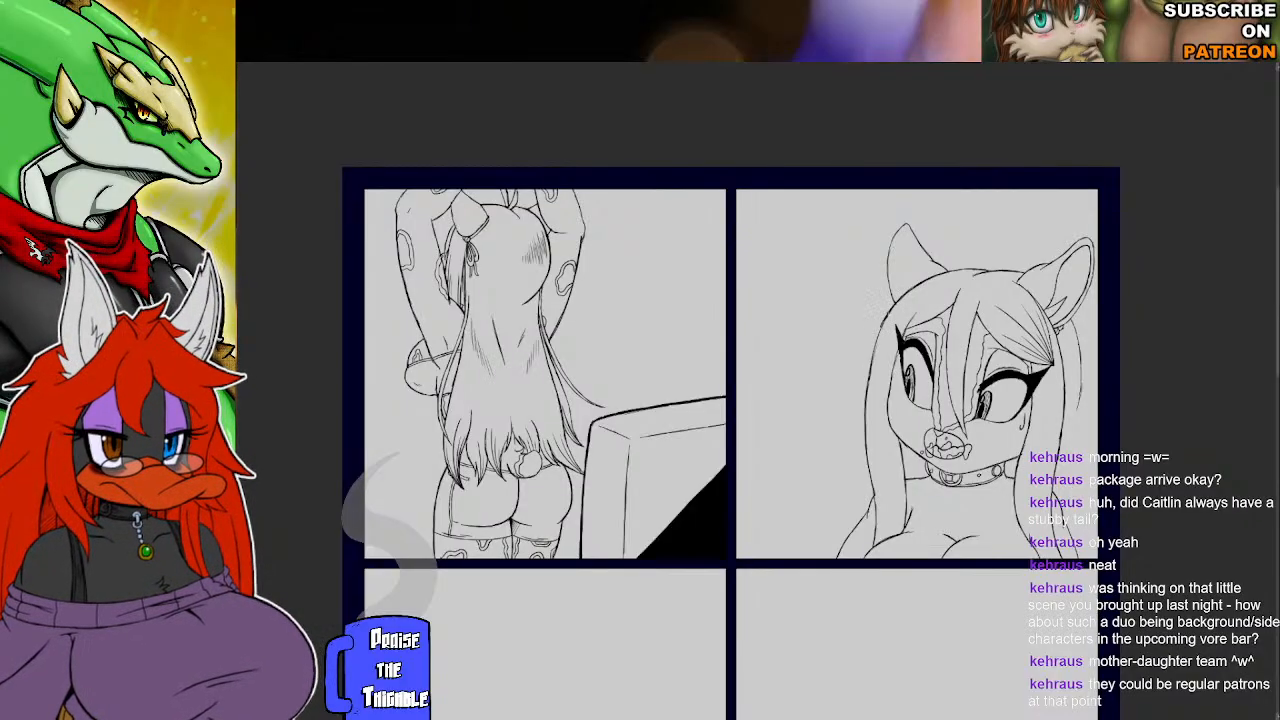
{"action": "left_click_drag", "start_coordinate": [879, 328], "coordinate": [867, 380]}
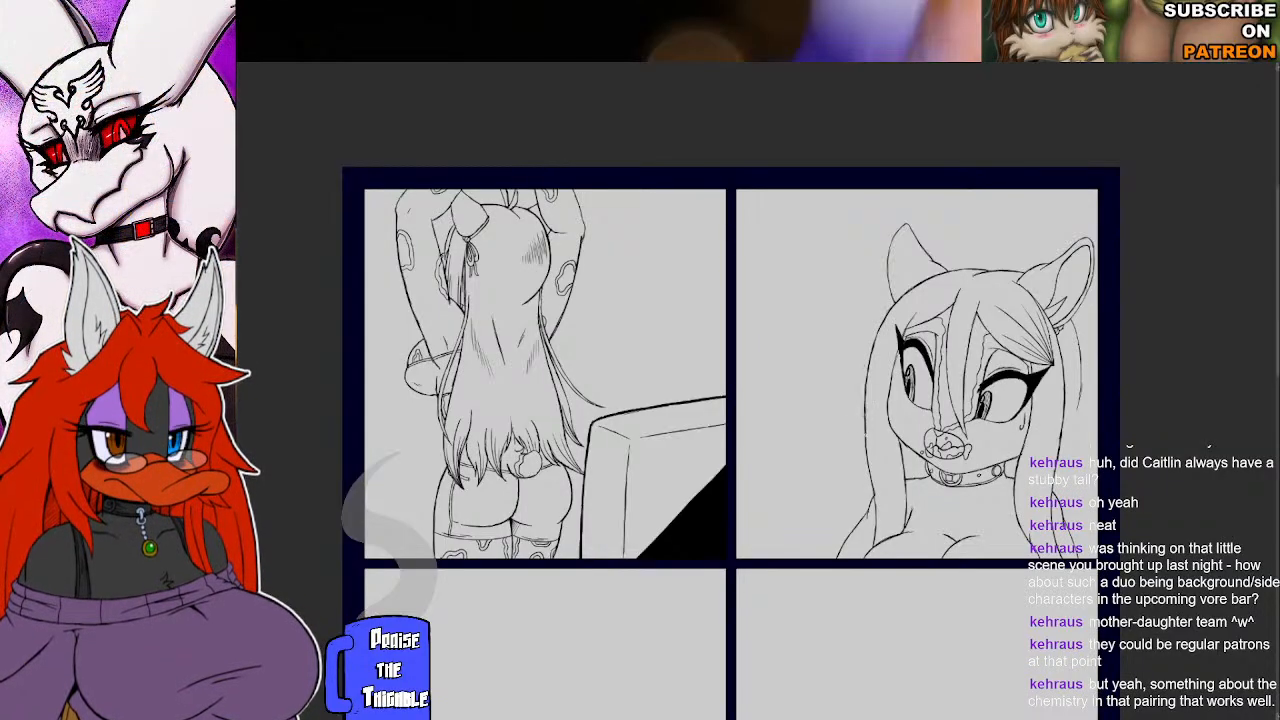
{"action": "left_click_drag", "start_coordinate": [865, 395], "coordinate": [865, 431]}
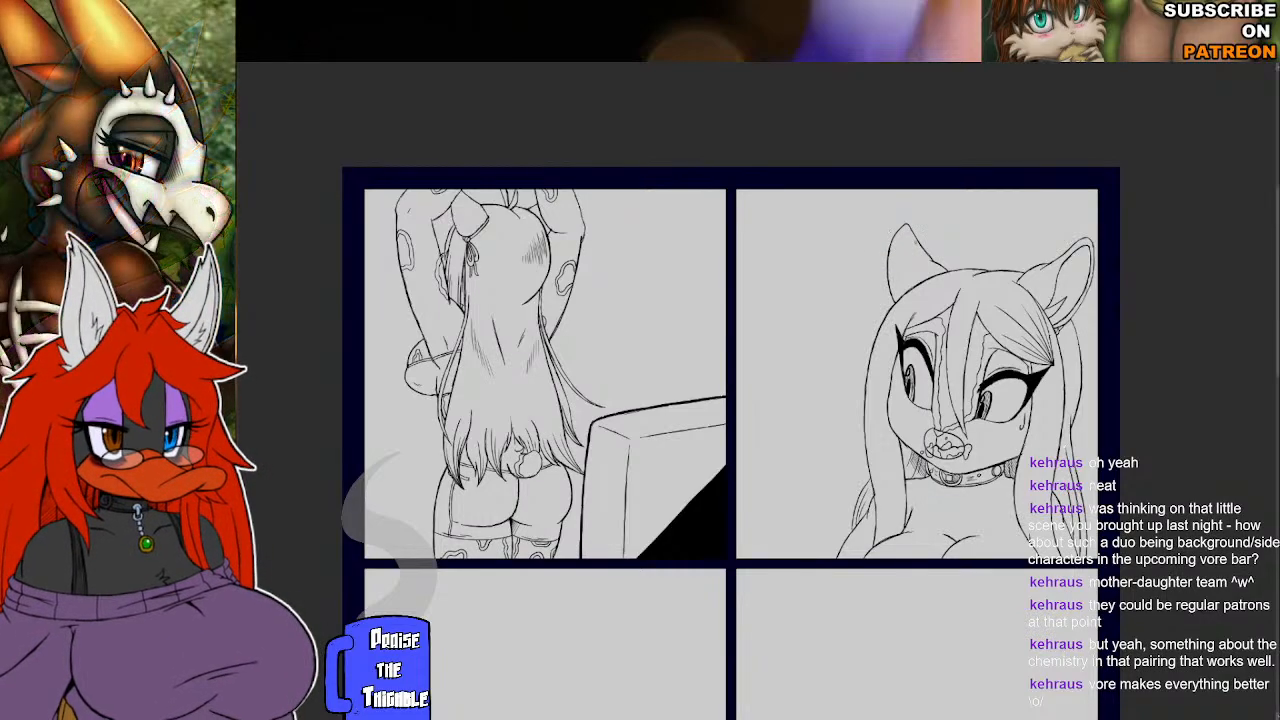
Detail the second-panel figure with a curved hair tuft between the ears, strand lines in the long lock and a reinforced hand outline.
{"action": "mouse_move", "coordinate": [986, 272]}
{"action": "left_mouse_down"}
{"action": "mouse_move", "coordinate": [943, 216]}
{"action": "mouse_move", "coordinate": [986, 253]}
{"action": "mouse_move", "coordinate": [987, 271]}
{"action": "mouse_move", "coordinate": [997, 234]}
{"action": "mouse_move", "coordinate": [988, 271]}
{"action": "left_mouse_up"}
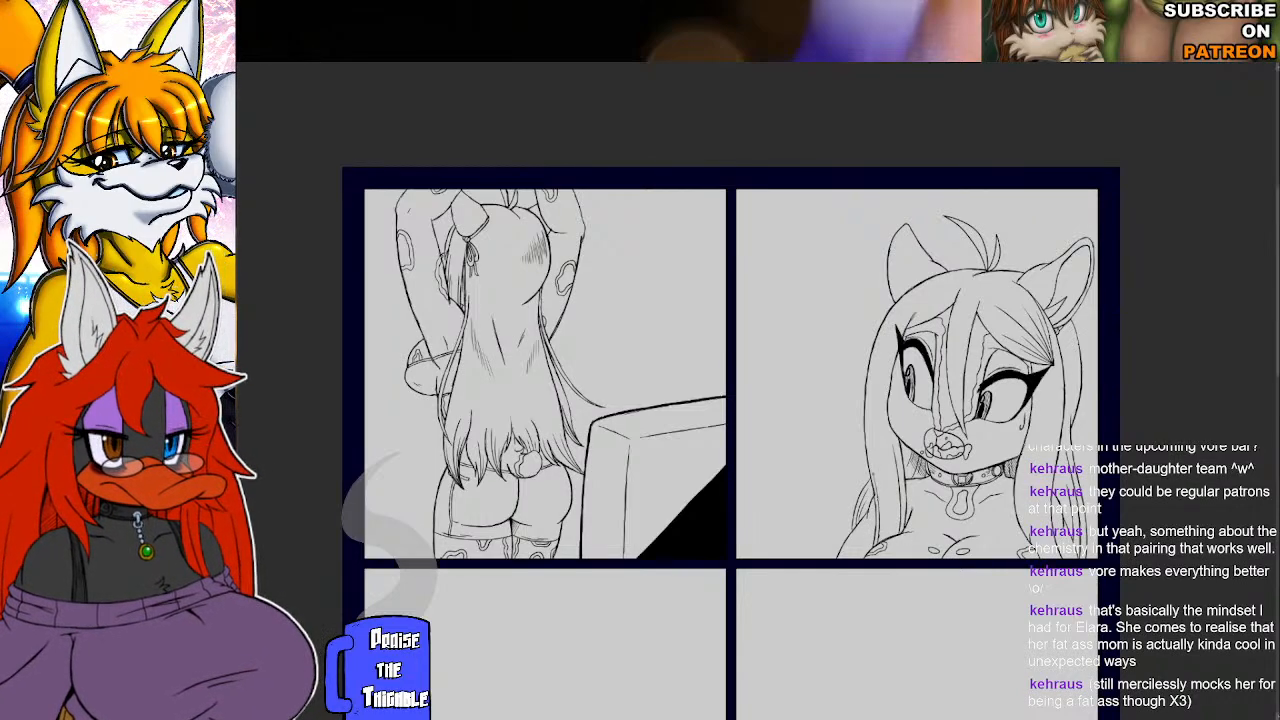
{"action": "left_click_drag", "start_coordinate": [882, 485], "coordinate": [891, 533]}
{"action": "left_click_drag", "start_coordinate": [898, 489], "coordinate": [891, 540]}
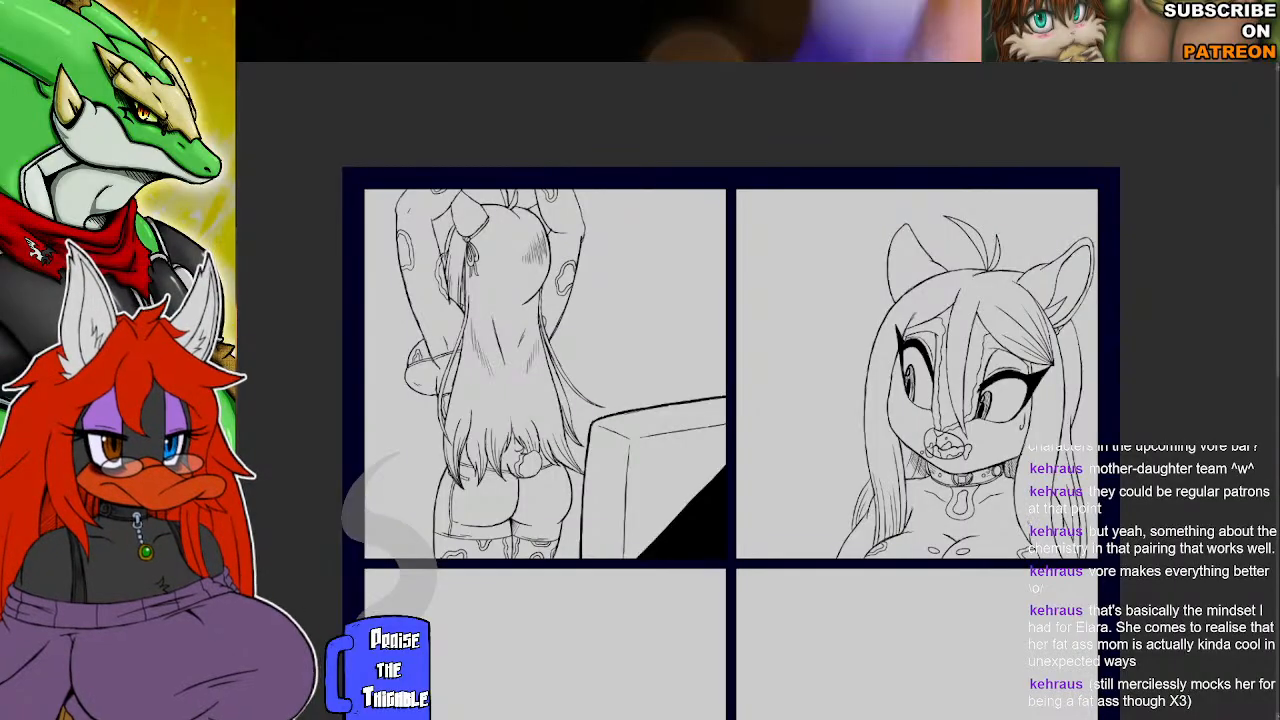
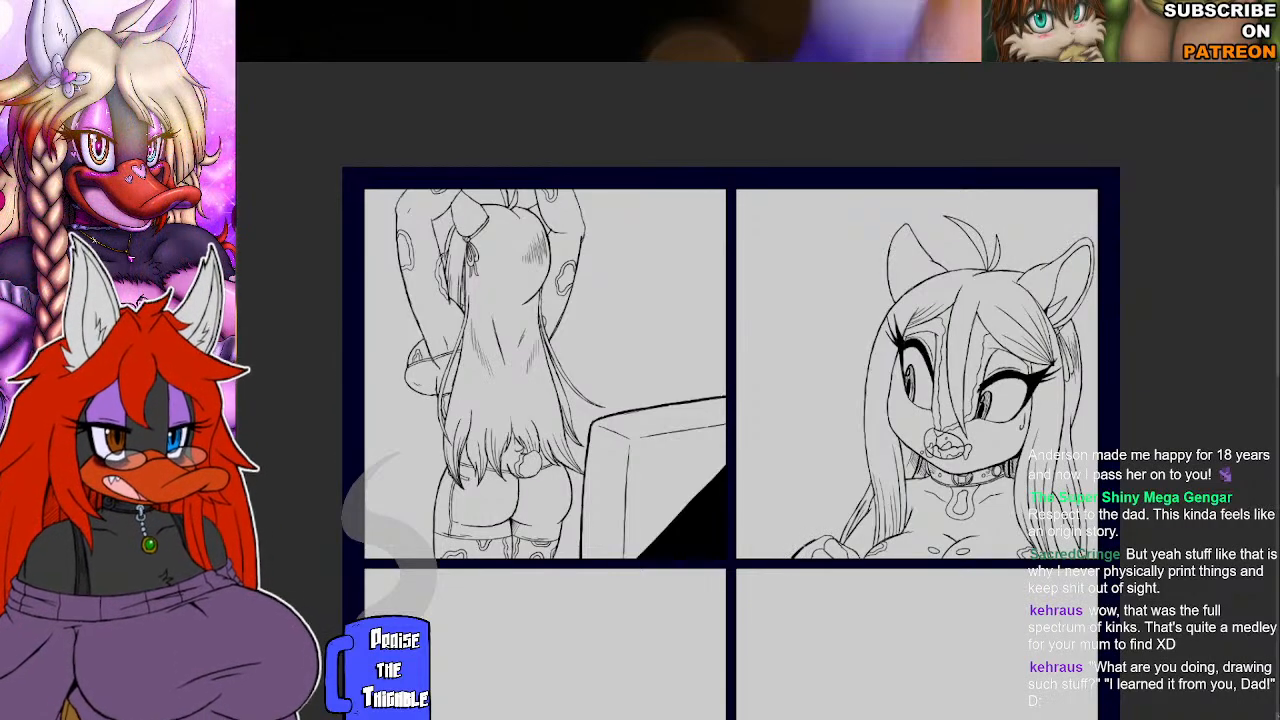
{"action": "left_click_drag", "start_coordinate": [802, 548], "coordinate": [820, 537]}
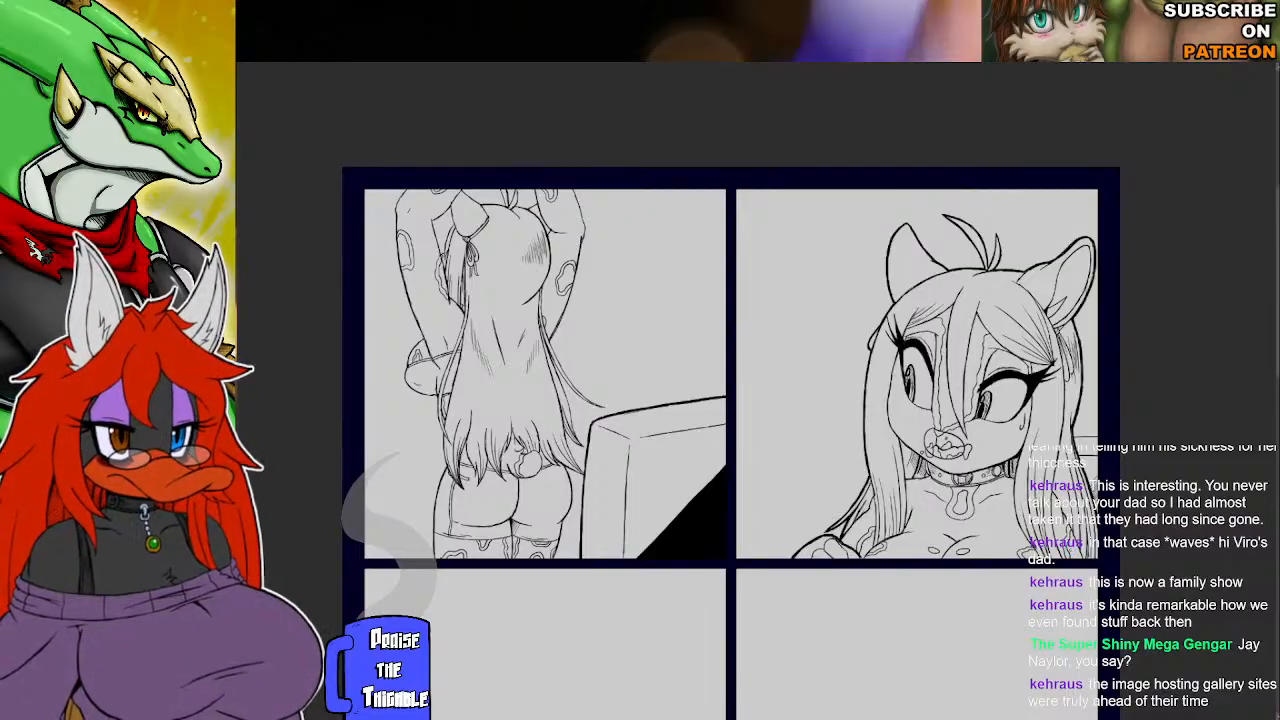
Draw angular background shapes beside the standing figure's hips in the first panel and fill the gaps behind them with solid black.
{"action": "left_click_drag", "start_coordinate": [921, 583], "coordinate": [1060, 547]}
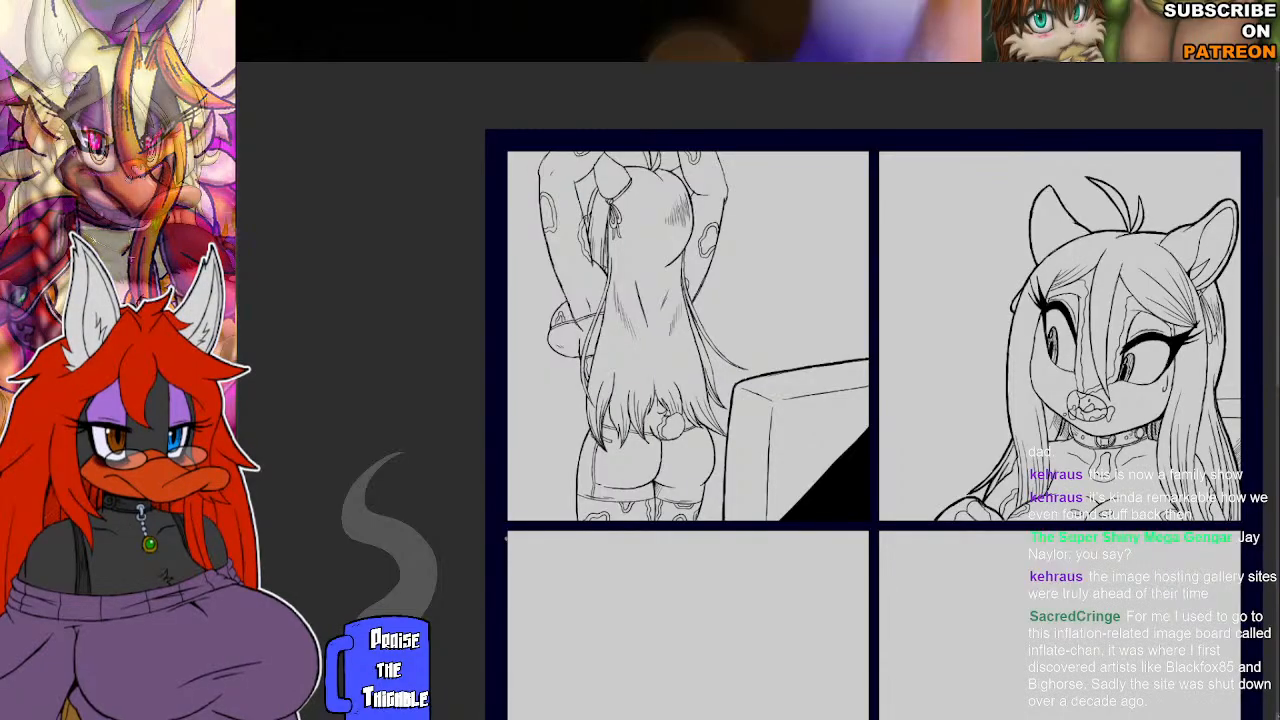
{"action": "mouse_move", "coordinate": [507, 485]}
{"action": "left_mouse_down"}
{"action": "mouse_move", "coordinate": [535, 470]}
{"action": "mouse_move", "coordinate": [573, 502]}
{"action": "mouse_move", "coordinate": [549, 485]}
{"action": "left_mouse_up"}
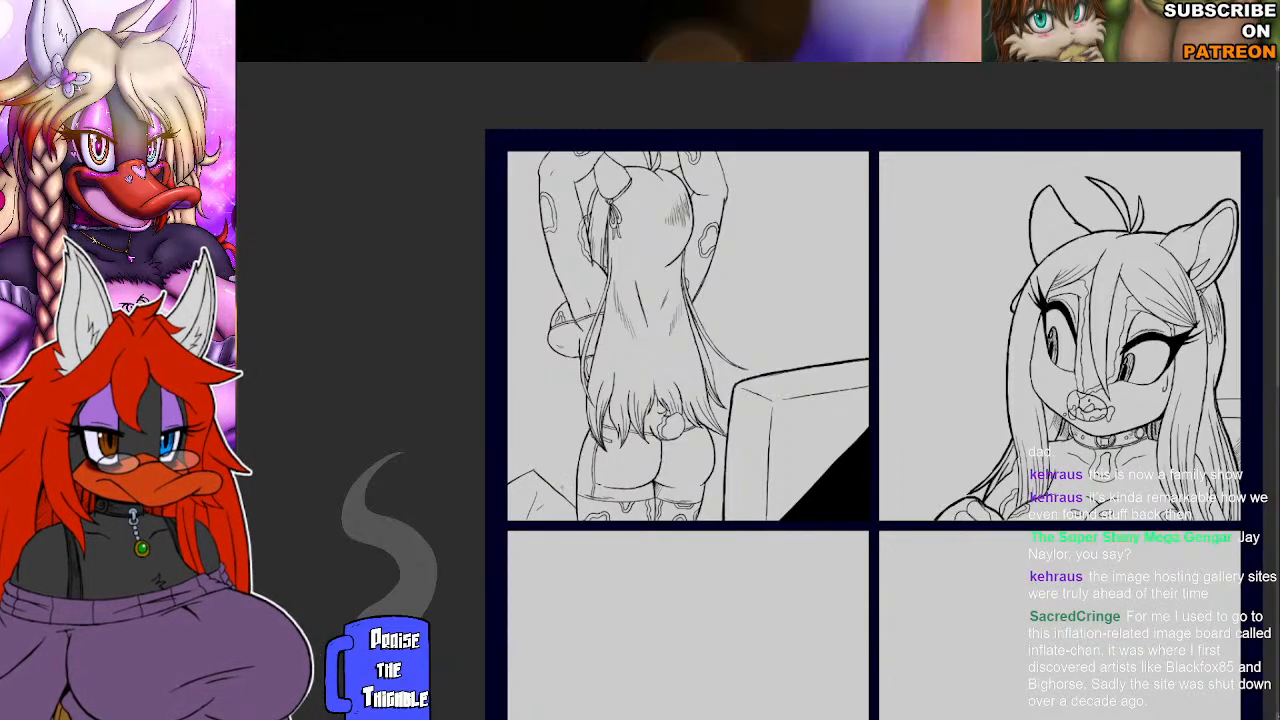
{"action": "left_click_drag", "start_coordinate": [555, 458], "coordinate": [570, 464]}
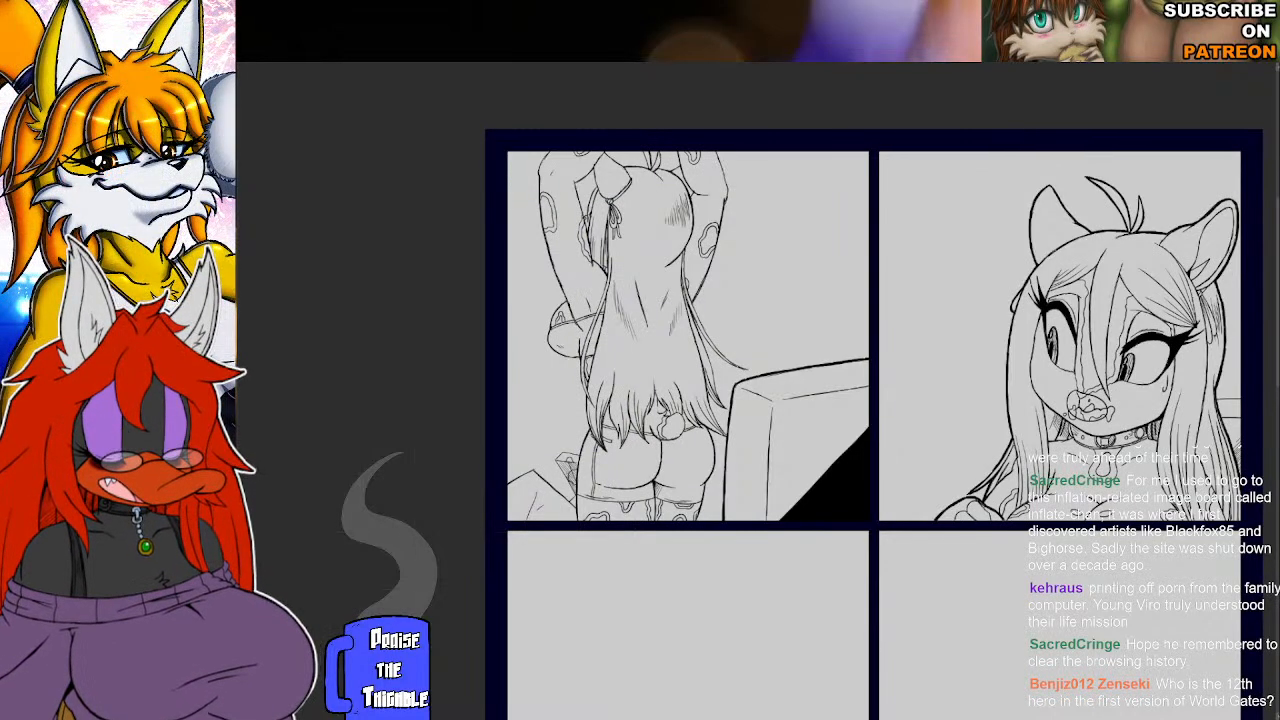
{"action": "mouse_move", "coordinate": [100, 235]}
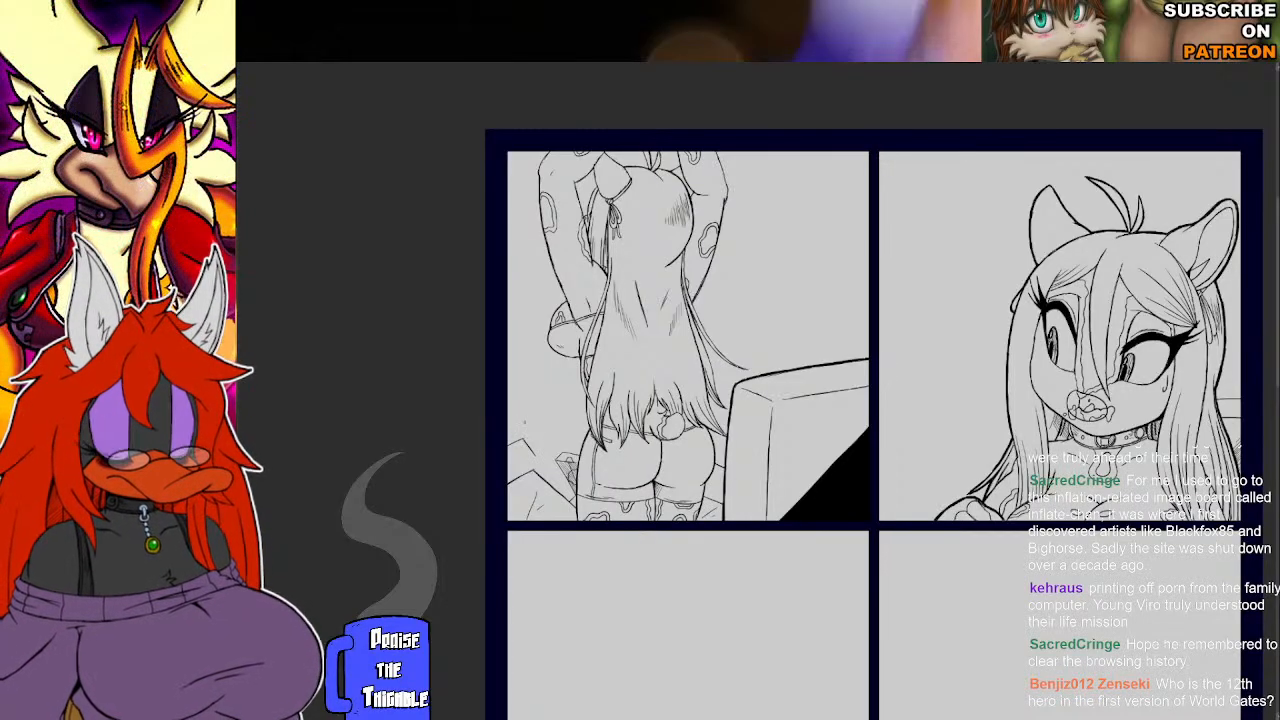
{"action": "left_click_drag", "start_coordinate": [535, 457], "coordinate": [575, 451]}
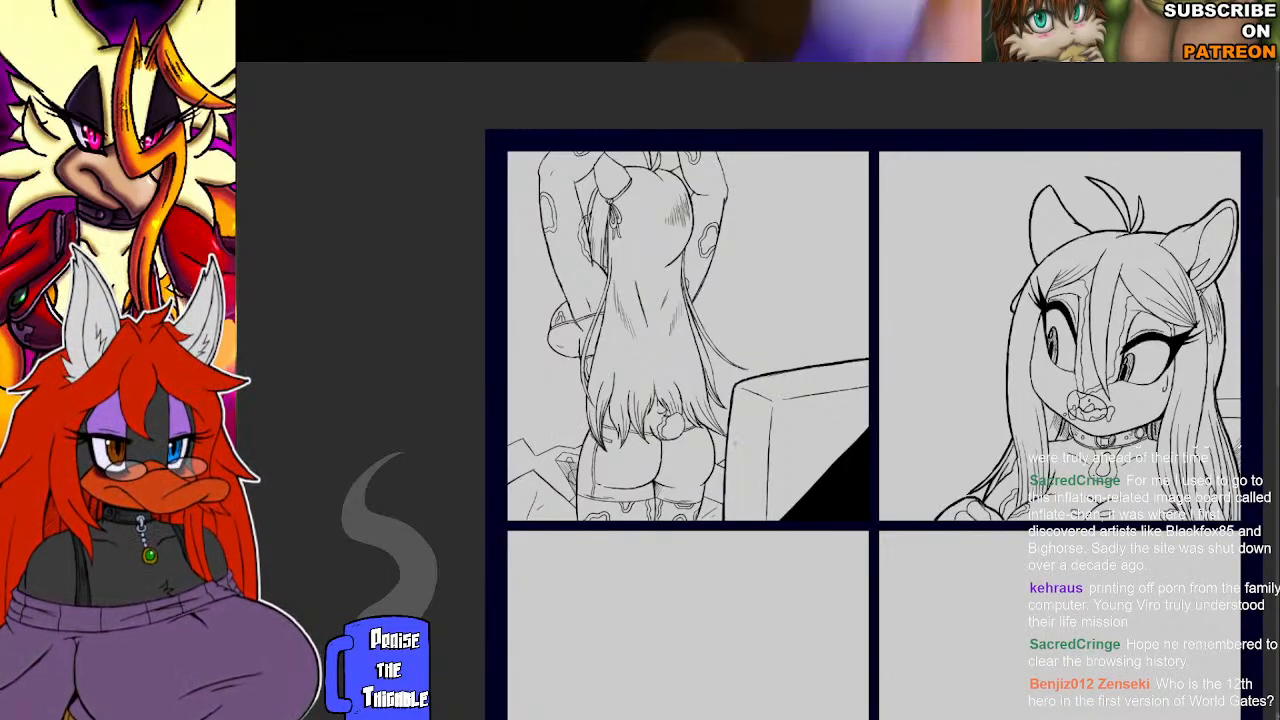
{"action": "left_click_drag", "start_coordinate": [725, 458], "coordinate": [714, 498]}
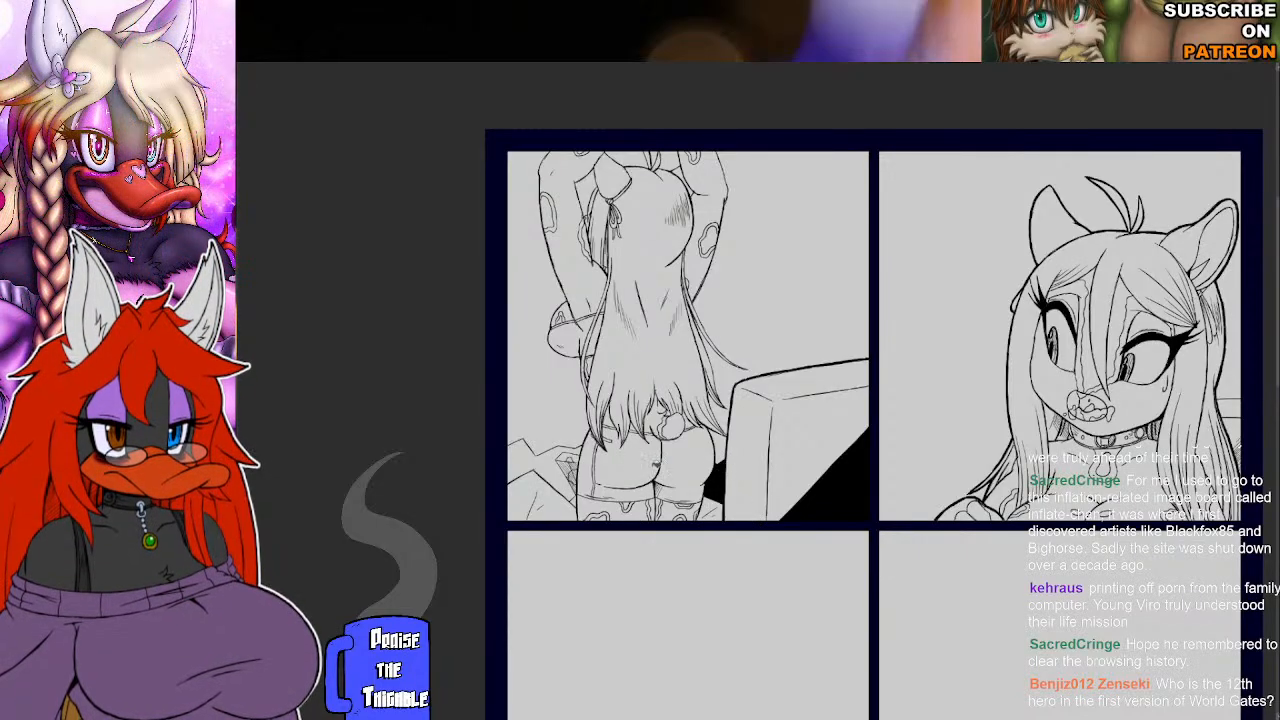
{"action": "left_click", "coordinate": [555, 455]}
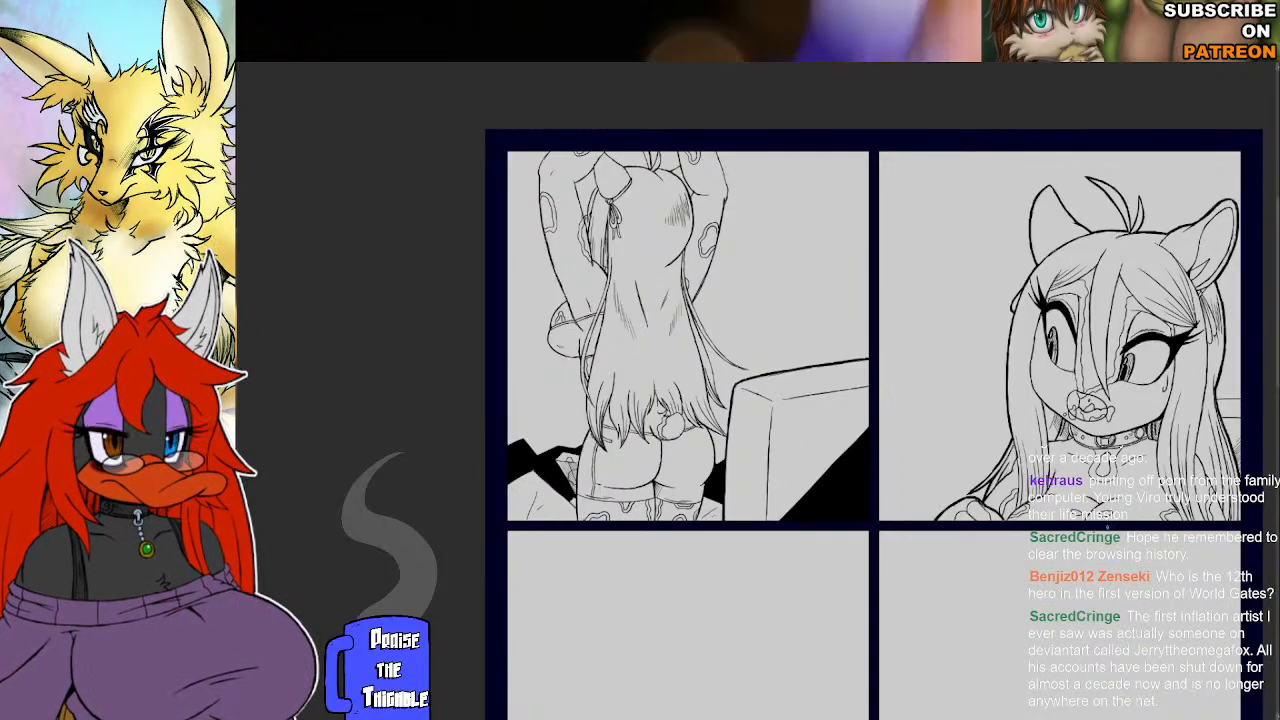
Draw a box with blotchy contents in the second panel's lower corner, with an angular shape between it and the character's hair.
{"action": "left_click_drag", "start_coordinate": [1060, 567], "coordinate": [989, 513]}
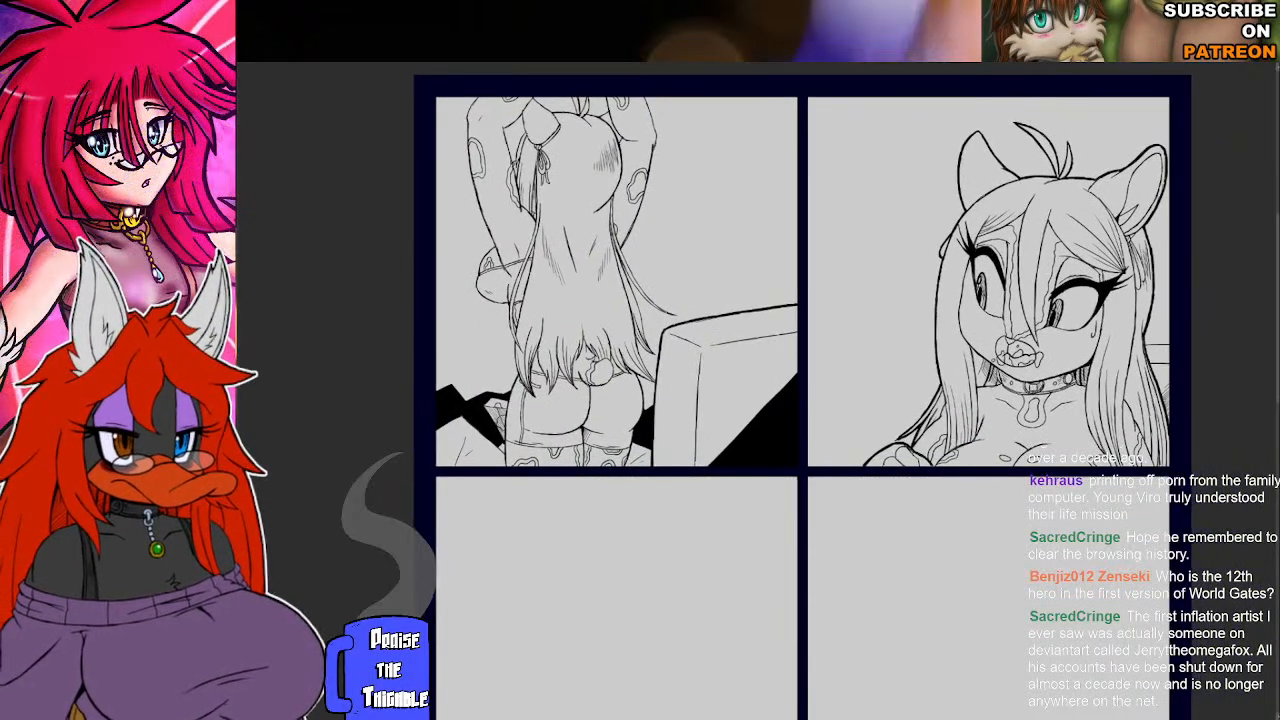
{"action": "mouse_move", "coordinate": [864, 415]}
{"action": "left_mouse_down"}
{"action": "mouse_move", "coordinate": [821, 450]}
{"action": "mouse_move", "coordinate": [848, 407]}
{"action": "mouse_move", "coordinate": [818, 393]}
{"action": "left_mouse_up"}
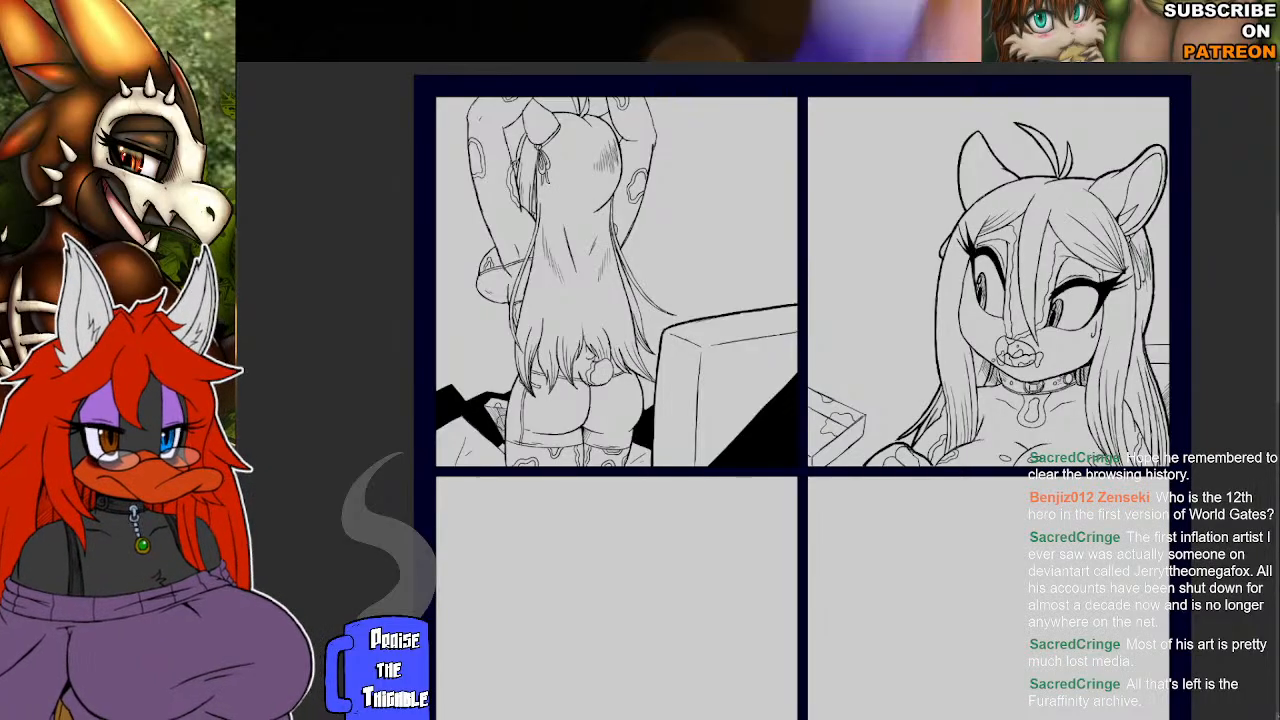
{"action": "mouse_move", "coordinate": [604, 474]}
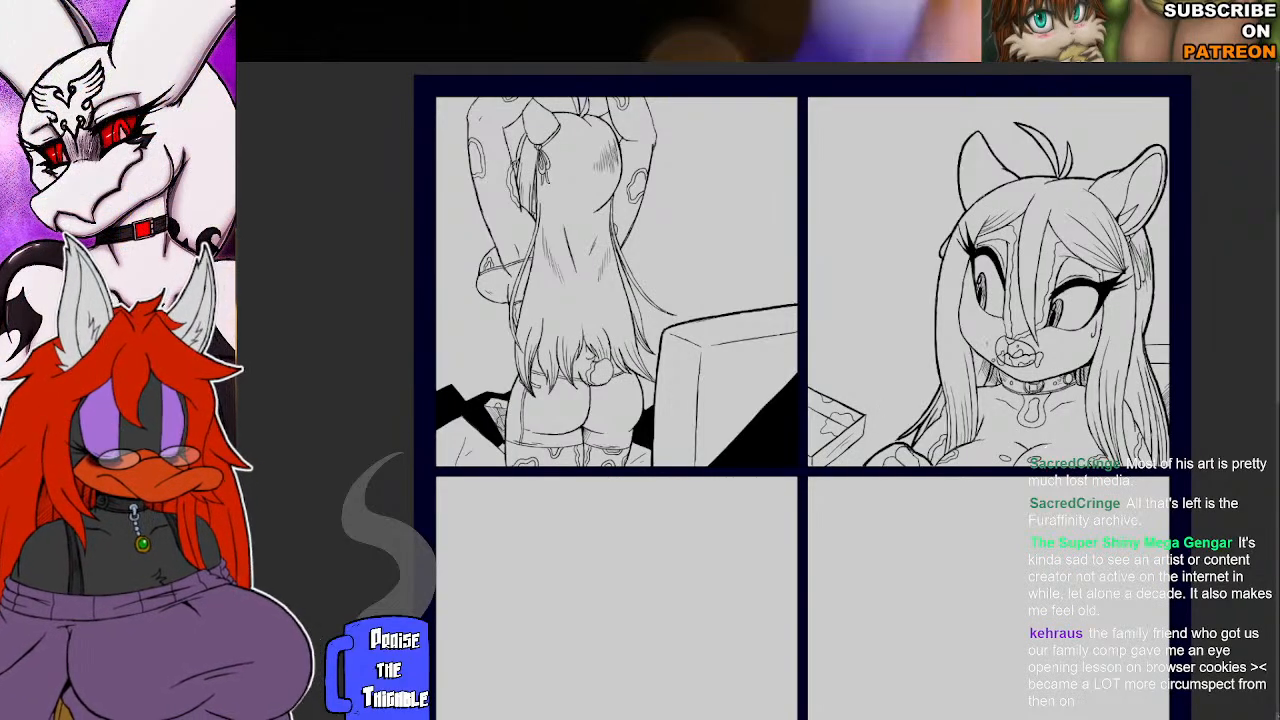
{"action": "left_click_drag", "start_coordinate": [856, 410], "coordinate": [922, 396]}
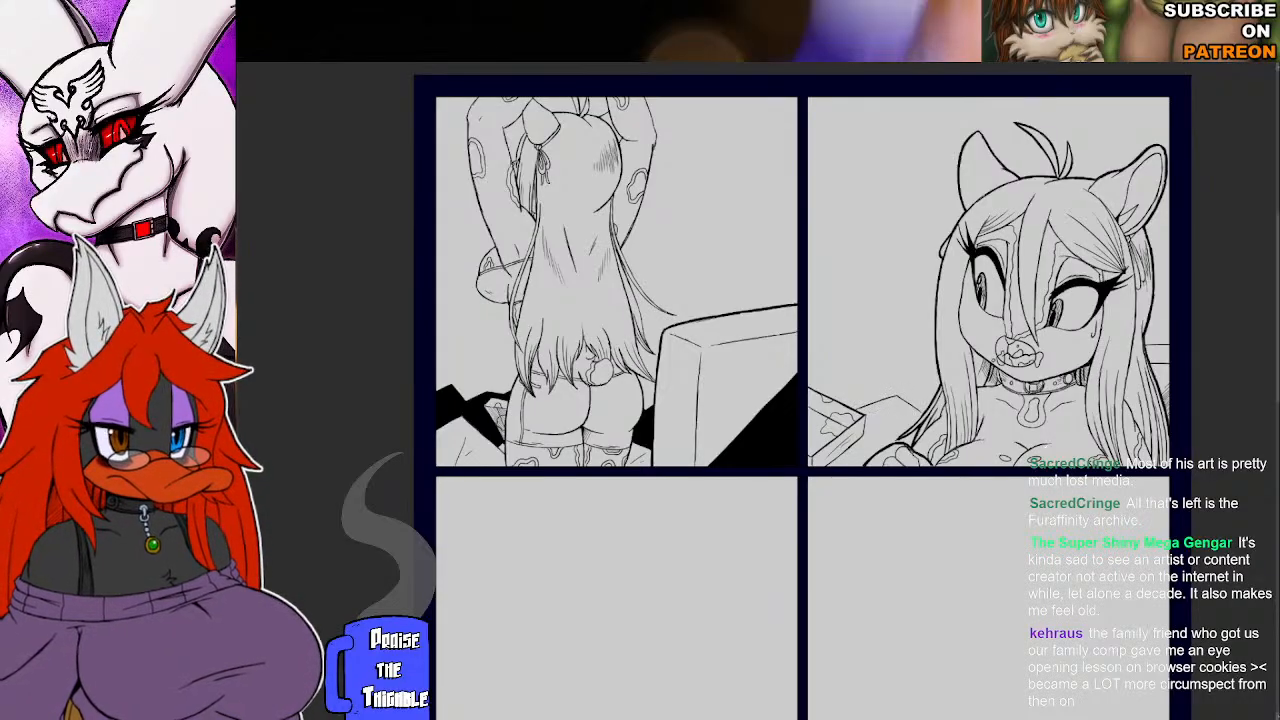
{"action": "left_click_drag", "start_coordinate": [849, 459], "coordinate": [865, 447]}
{"action": "key", "text": "ctrl+z"}
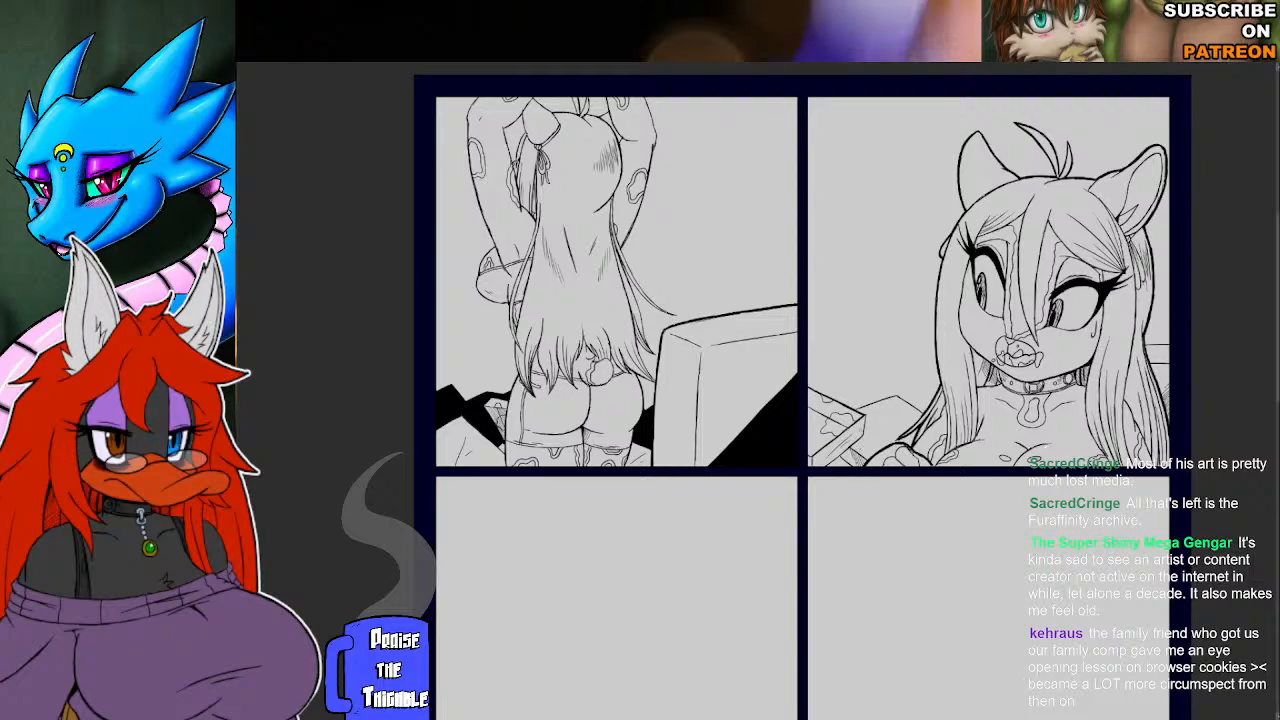
Outline jagged debris shapes behind the box in the second panel and fill the band between them with solid black.
{"action": "left_click_drag", "start_coordinate": [870, 435], "coordinate": [904, 422]}
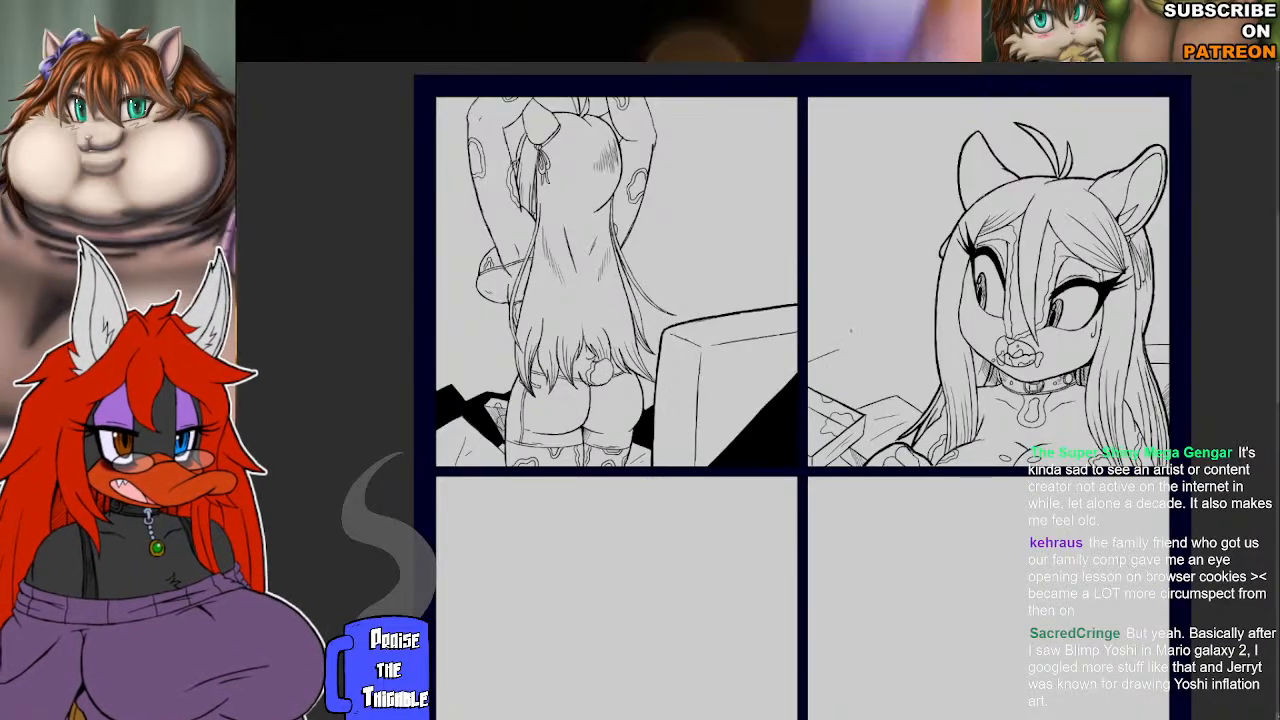
{"action": "mouse_move", "coordinate": [838, 350]}
{"action": "left_mouse_down"}
{"action": "mouse_move", "coordinate": [866, 375]}
{"action": "mouse_move", "coordinate": [935, 355]}
{"action": "left_mouse_up"}
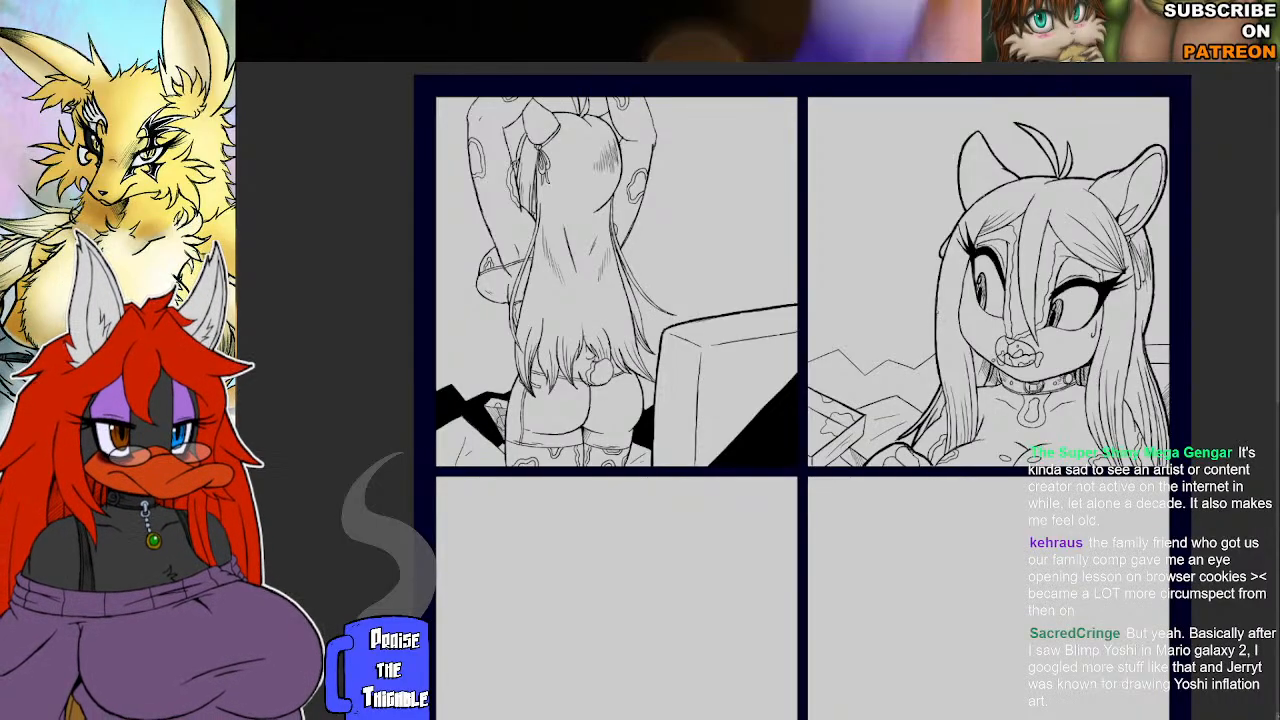
{"action": "left_click", "coordinate": [896, 378]}
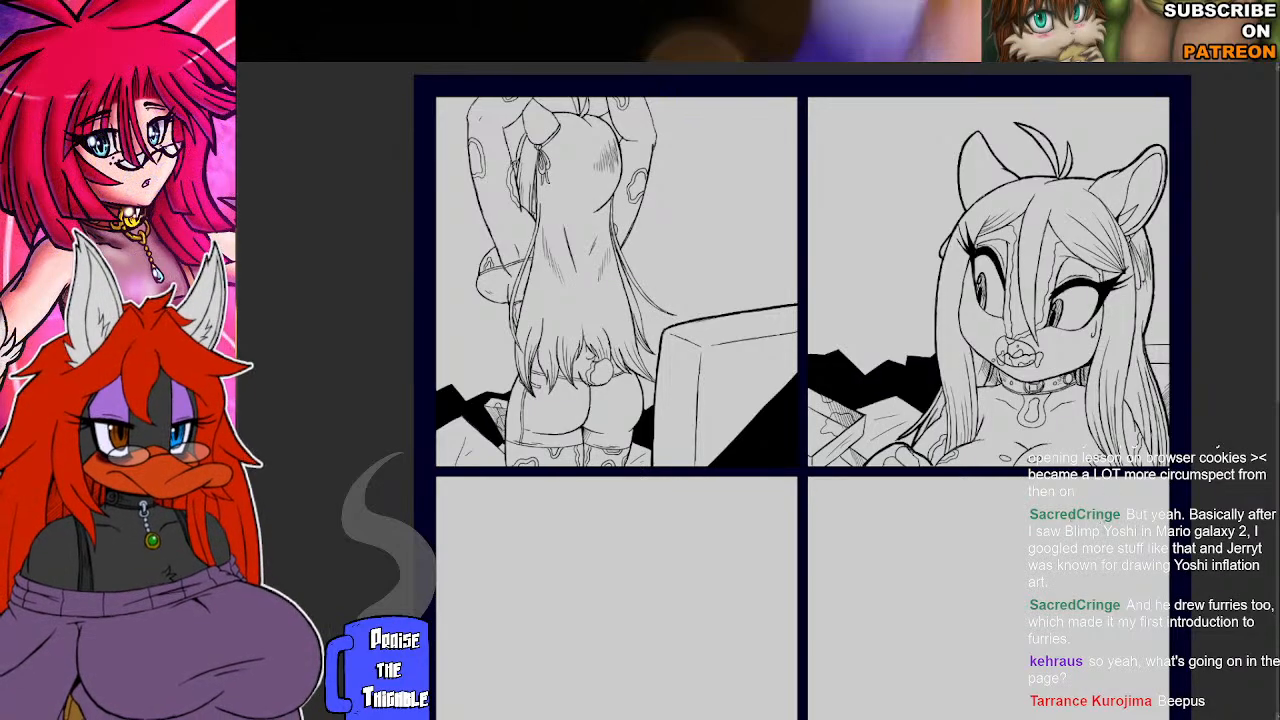
Try long, nearly horizontal background lines behind the standing figure in the first panel, undoing the misplaced strokes.
{"action": "left_click_drag", "start_coordinate": [1064, 577], "coordinate": [1111, 521]}
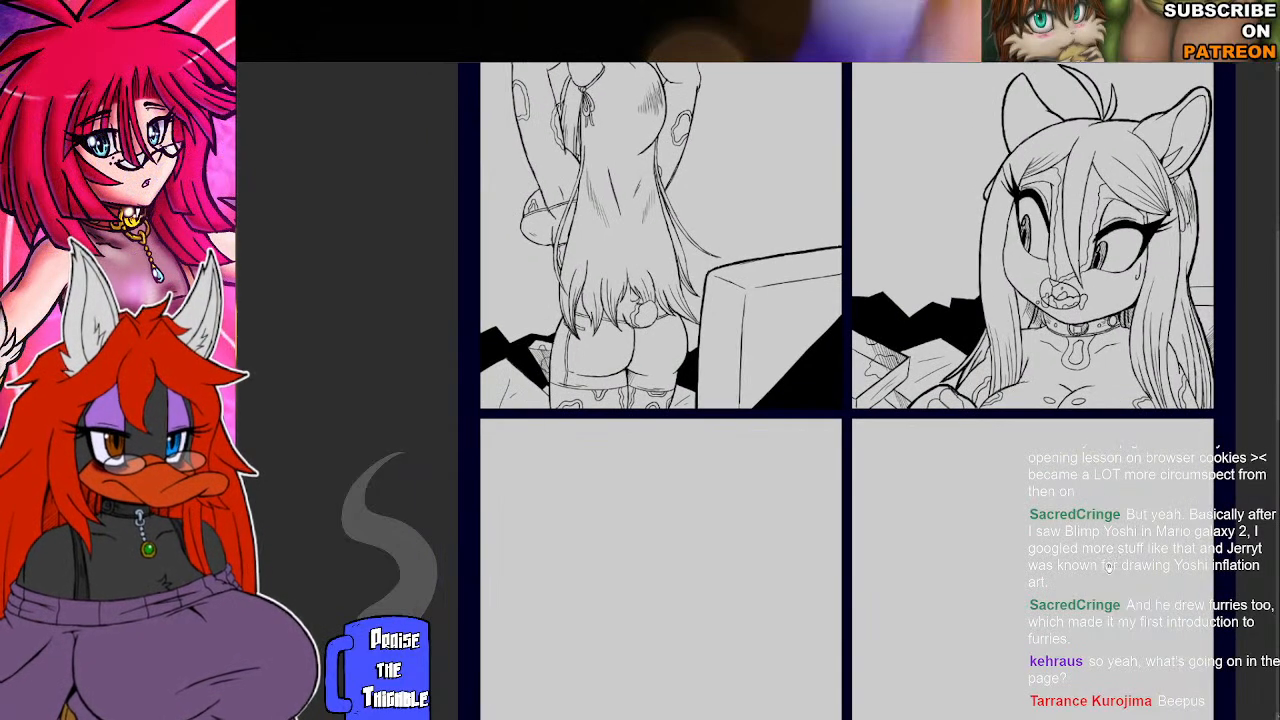
{"action": "left_click_drag", "start_coordinate": [1111, 568], "coordinate": [1177, 488]}
{"action": "left_click_drag", "start_coordinate": [1139, 547], "coordinate": [1146, 421]}
{"action": "left_click_drag", "start_coordinate": [1116, 518], "coordinate": [1128, 583]}
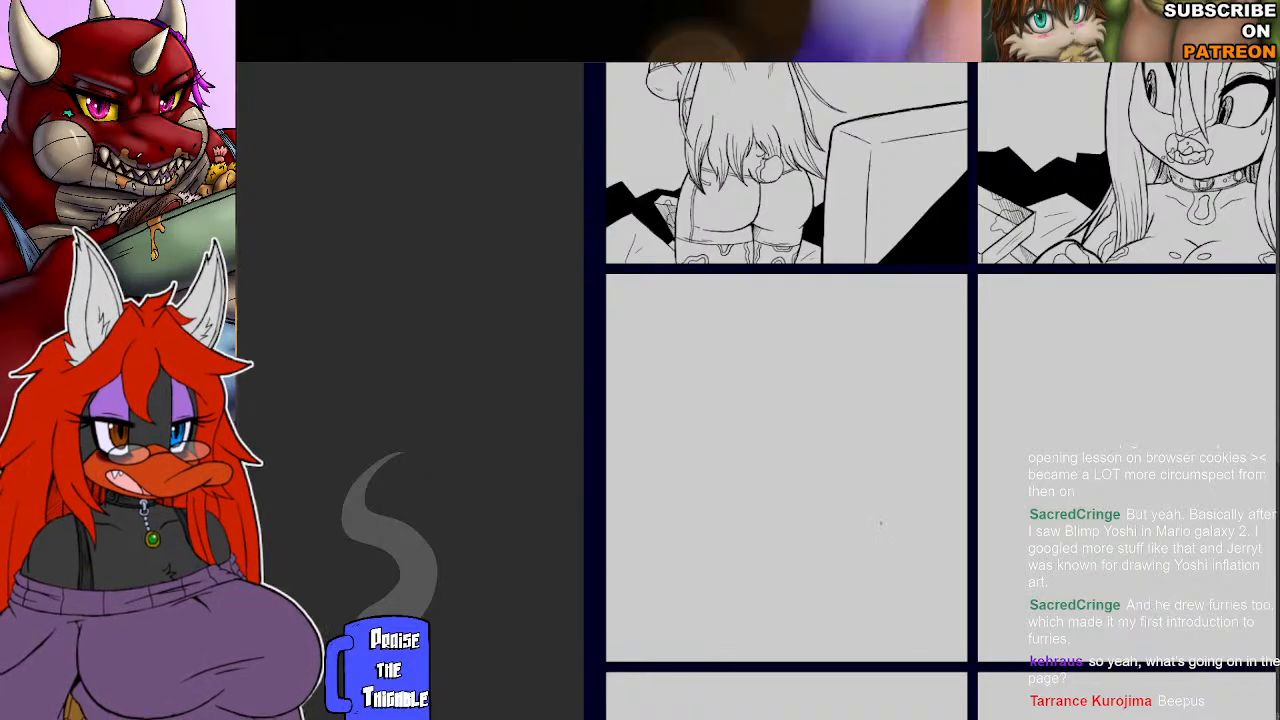
{"action": "left_click_drag", "start_coordinate": [896, 466], "coordinate": [927, 644]}
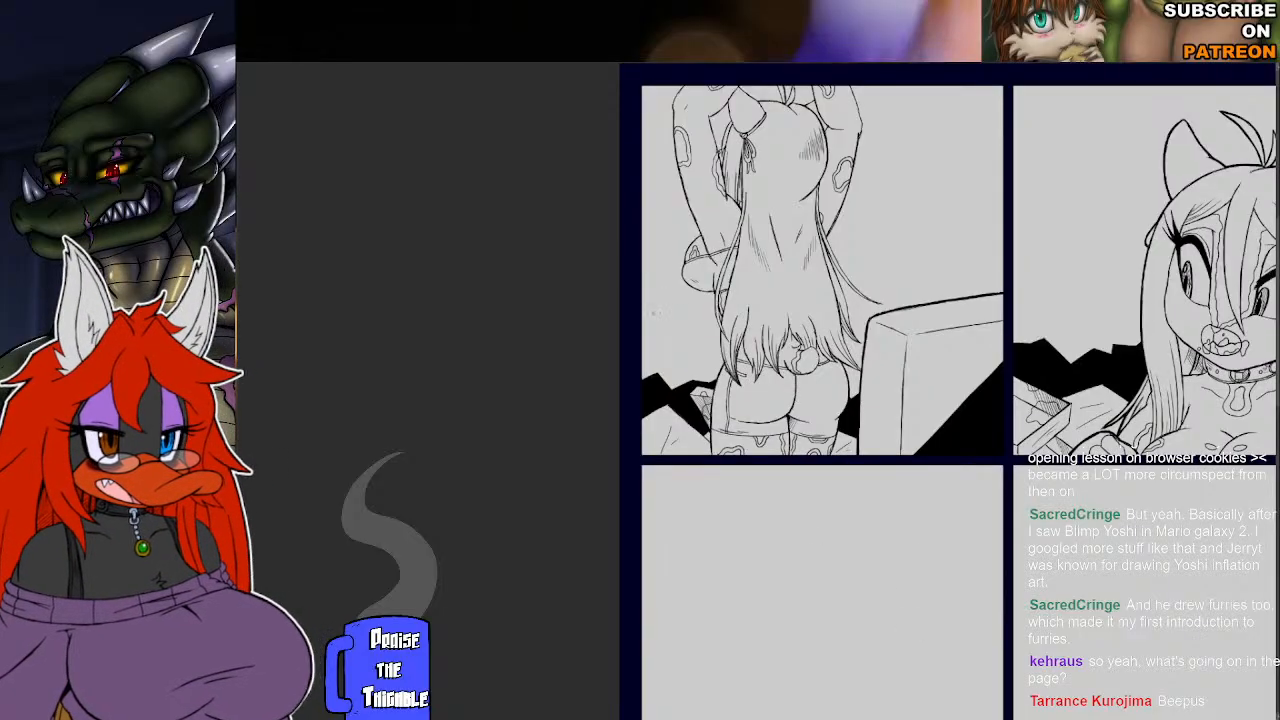
{"action": "left_click_drag", "start_coordinate": [637, 314], "coordinate": [716, 313]}
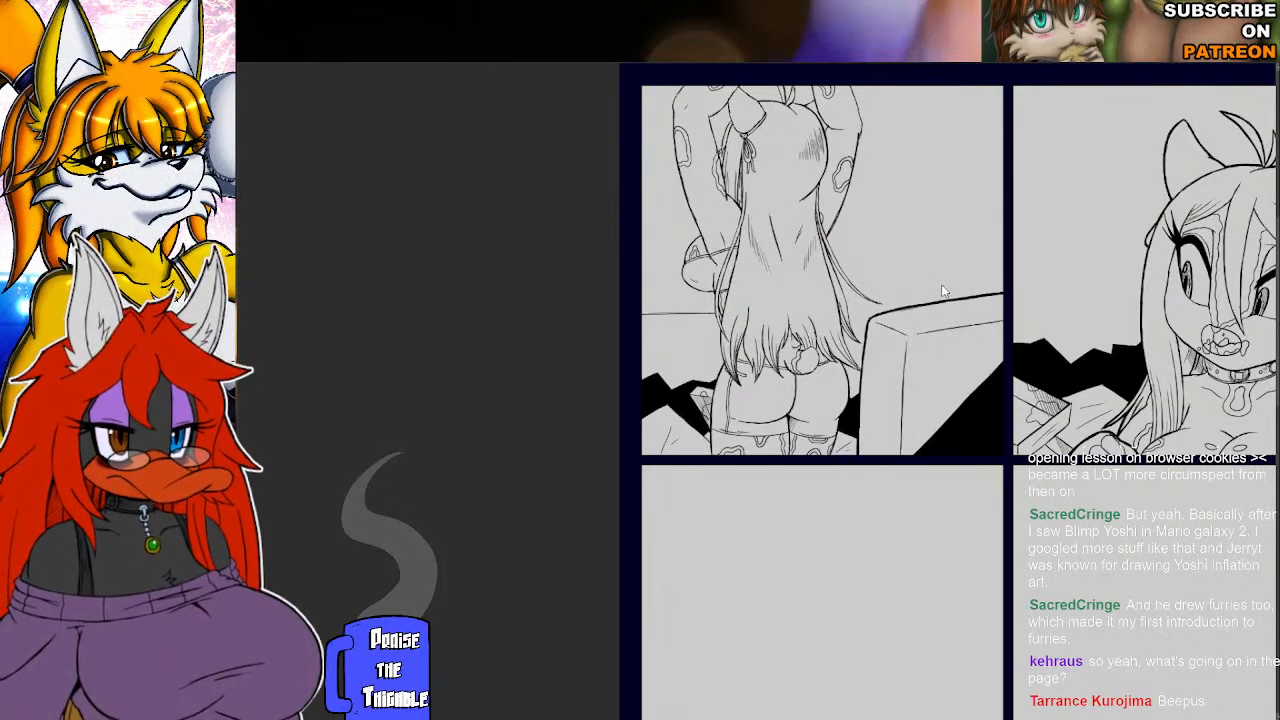
{"action": "left_click_drag", "start_coordinate": [716, 313], "coordinate": [642, 314]}
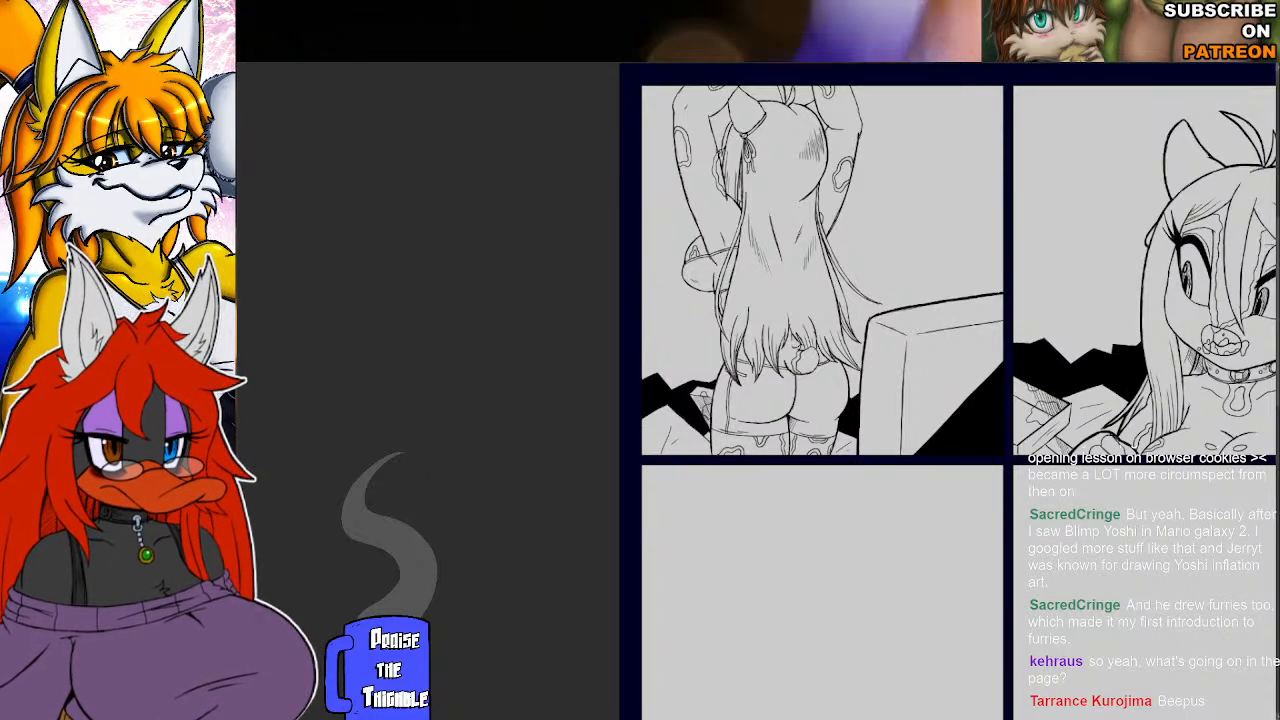
{"action": "mouse_move", "coordinate": [680, 294]}
{"action": "left_mouse_down"}
{"action": "mouse_move", "coordinate": [641, 292]}
{"action": "mouse_move", "coordinate": [886, 312]}
{"action": "left_mouse_up"}
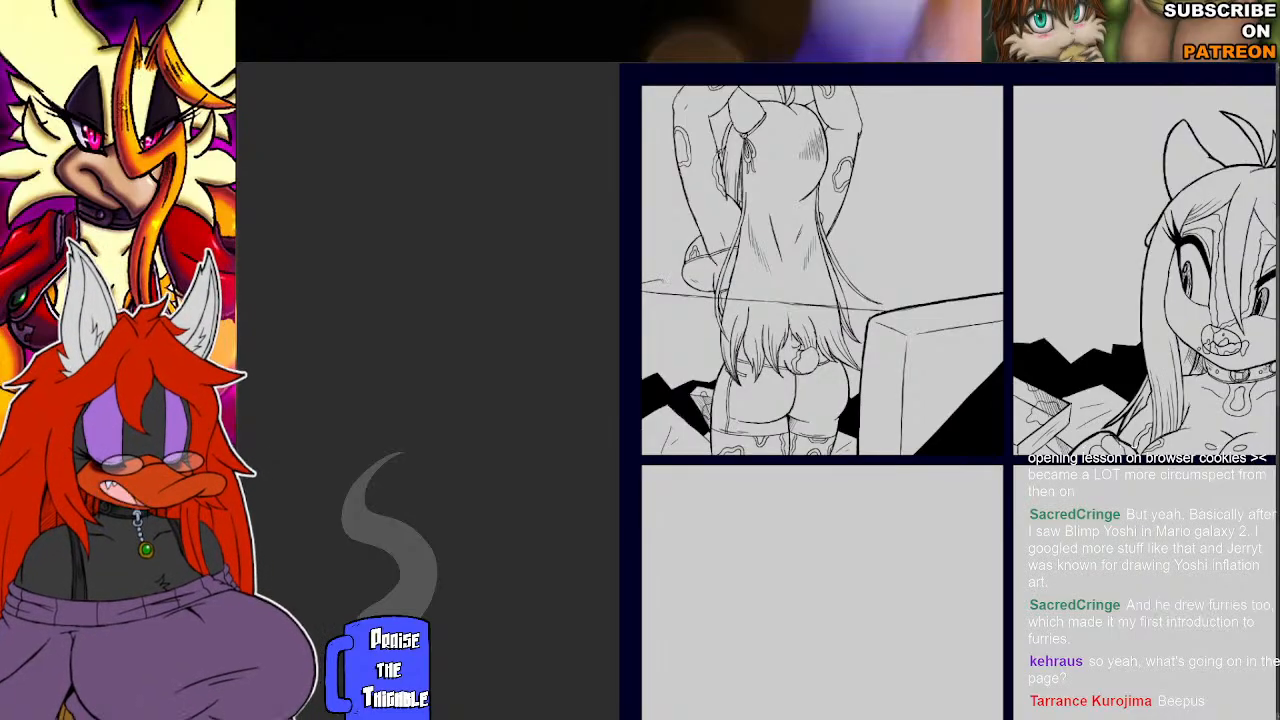
{"action": "left_click_drag", "start_coordinate": [660, 280], "coordinate": [814, 295]}
{"action": "key", "text": "ctrl+z"}
{"action": "key", "text": "ctrl+z"}
{"action": "key", "text": "ctrl+z"}
{"action": "key", "text": "ctrl+z"}
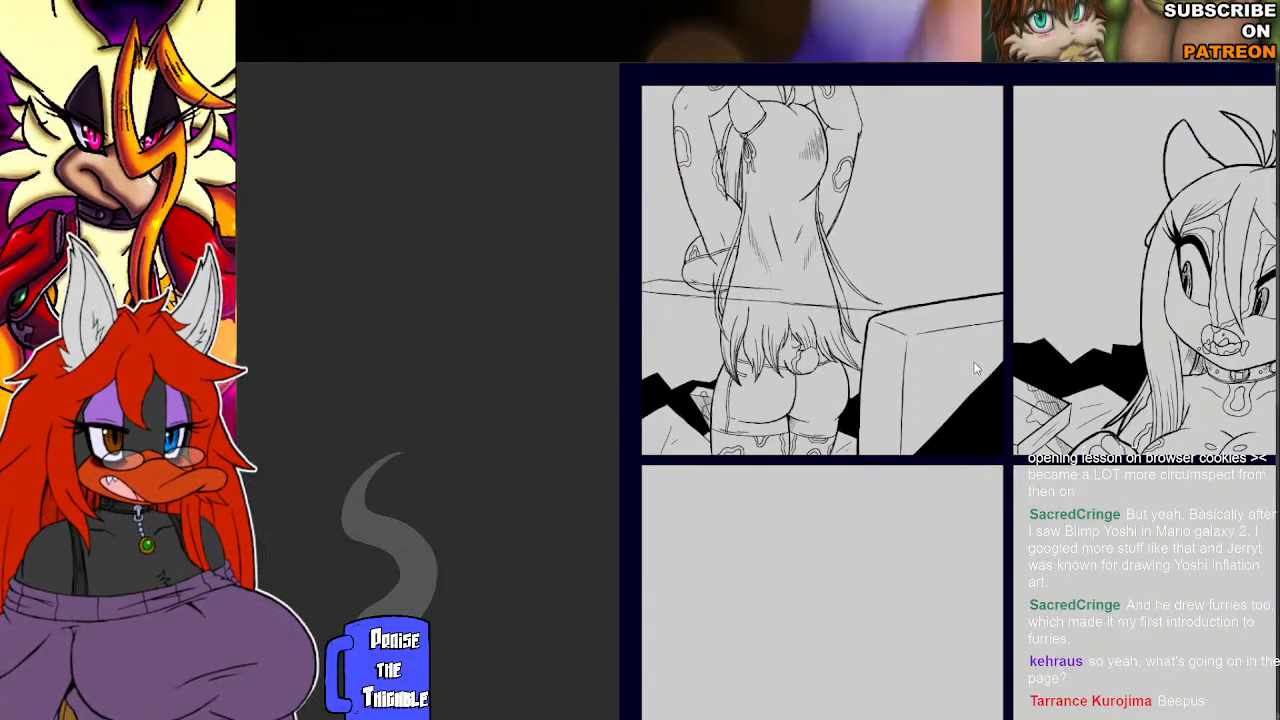
{"action": "key", "text": "ctrl+z"}
{"action": "key", "text": "ctrl+z"}
{"action": "key", "text": "ctrl+z"}
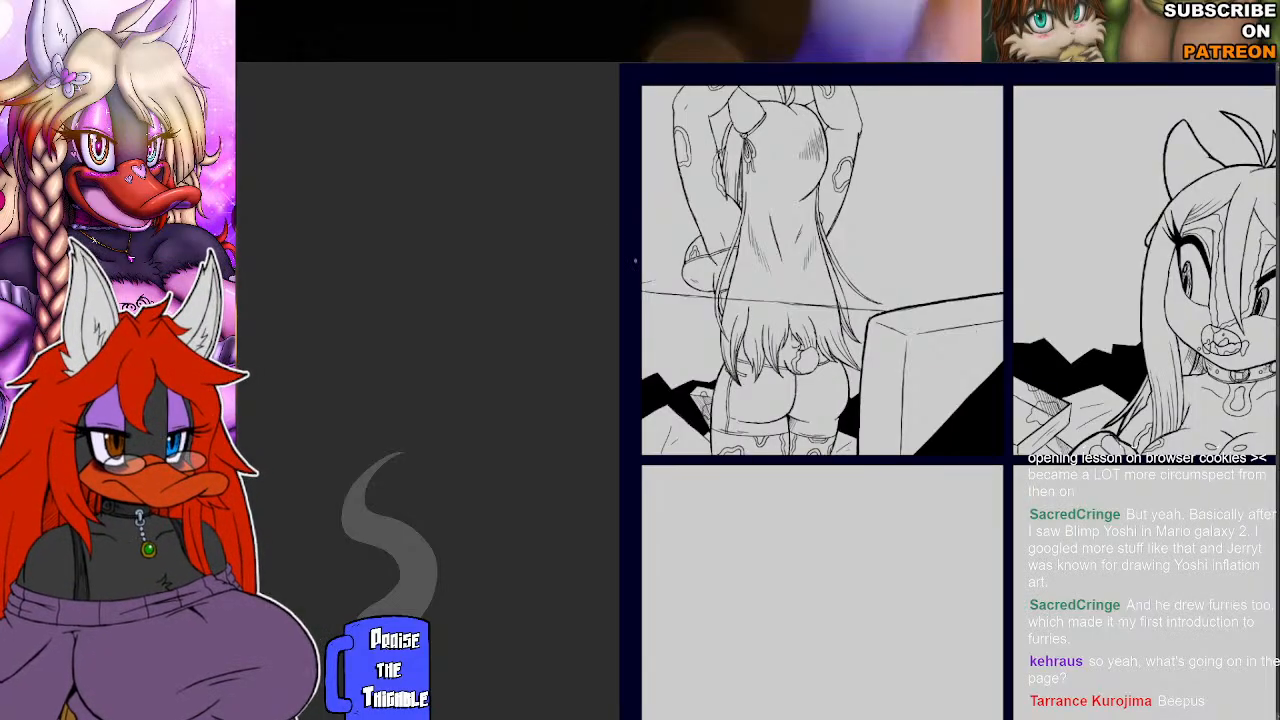
Try a parallel edge line and short vertical supports behind the standing figure, and undo all the trial background lines.
{"action": "left_click_drag", "start_coordinate": [644, 283], "coordinate": [902, 308]}
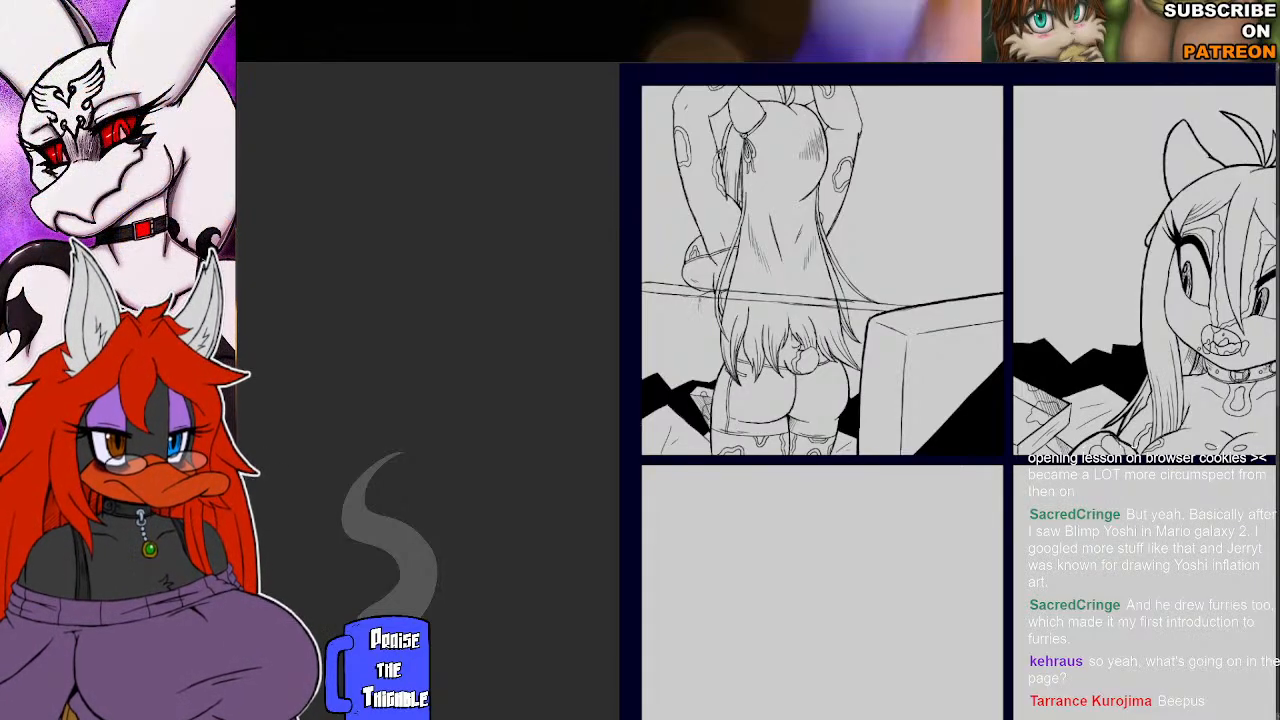
{"action": "mouse_move", "coordinate": [698, 296]}
{"action": "left_mouse_down"}
{"action": "mouse_move", "coordinate": [700, 356]}
{"action": "mouse_move", "coordinate": [700, 316]}
{"action": "left_mouse_up"}
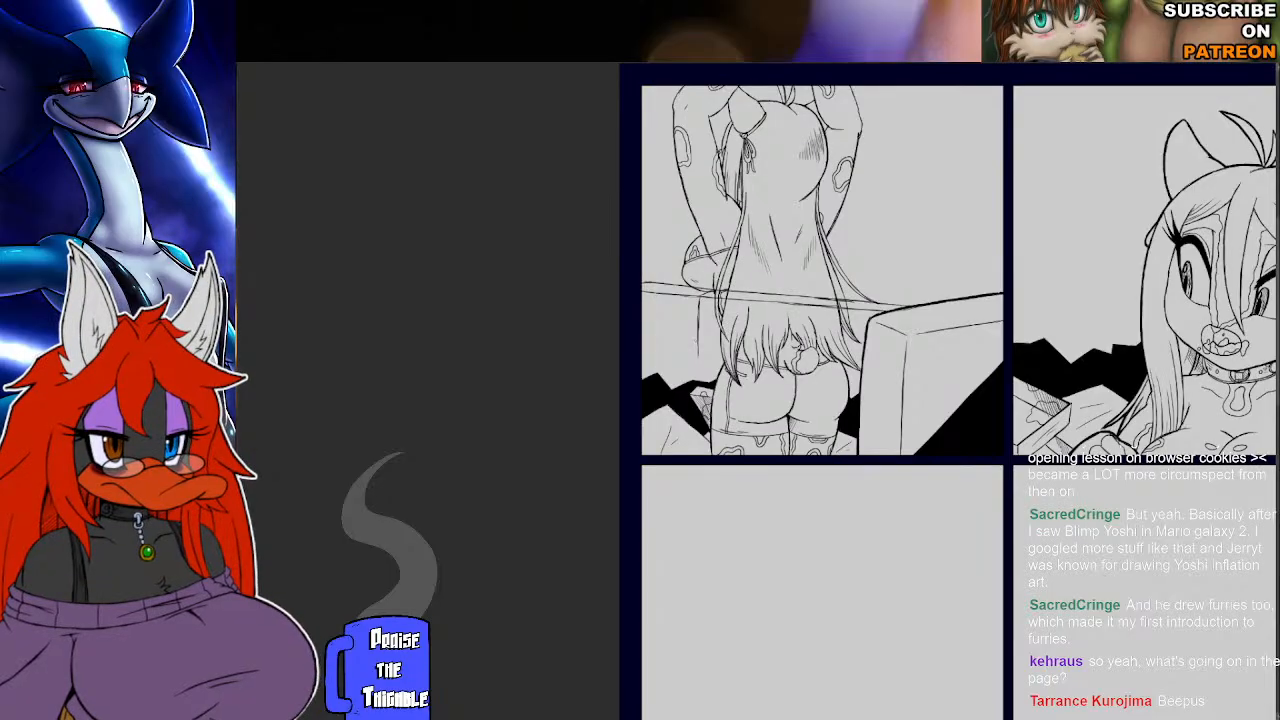
{"action": "left_click_drag", "start_coordinate": [699, 346], "coordinate": [698, 367]}
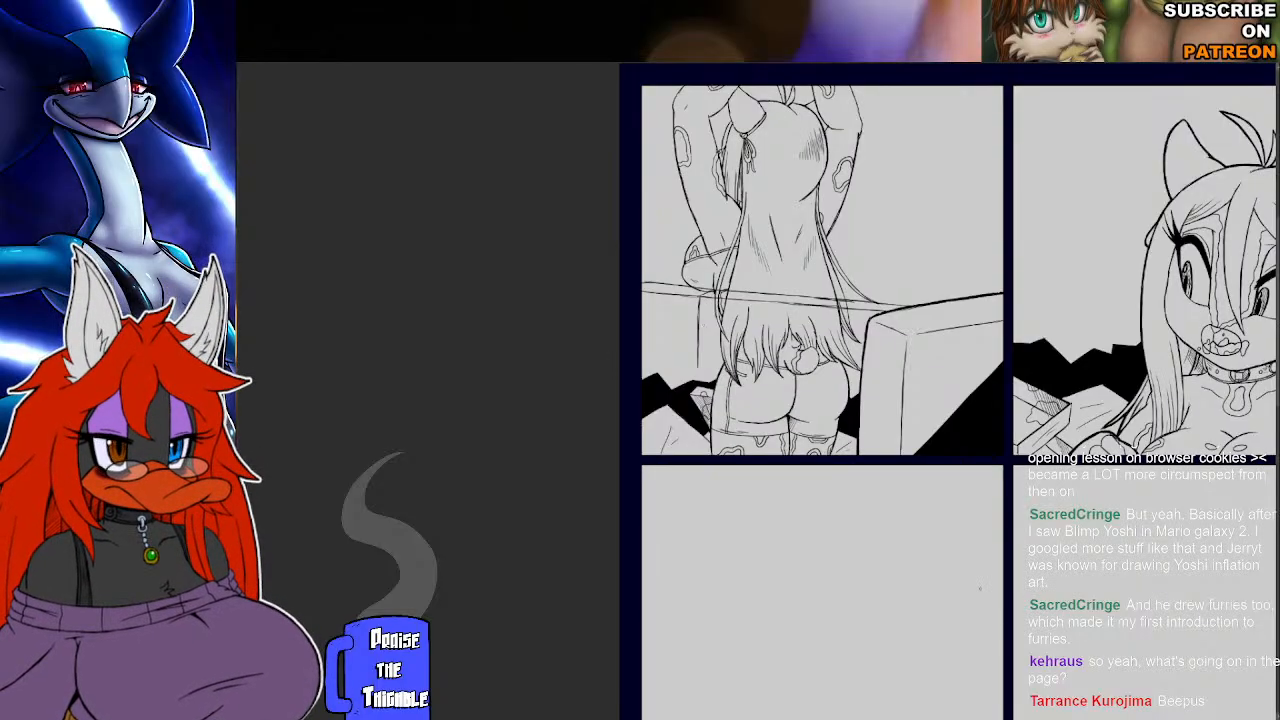
{"action": "key", "text": "ctrl+z"}
{"action": "key", "text": "ctrl+z"}
{"action": "key", "text": "ctrl+z"}
{"action": "key", "text": "ctrl+z"}
{"action": "key", "text": "ctrl+z"}
{"action": "key", "text": "ctrl+z"}
{"action": "key", "text": "ctrl+z"}
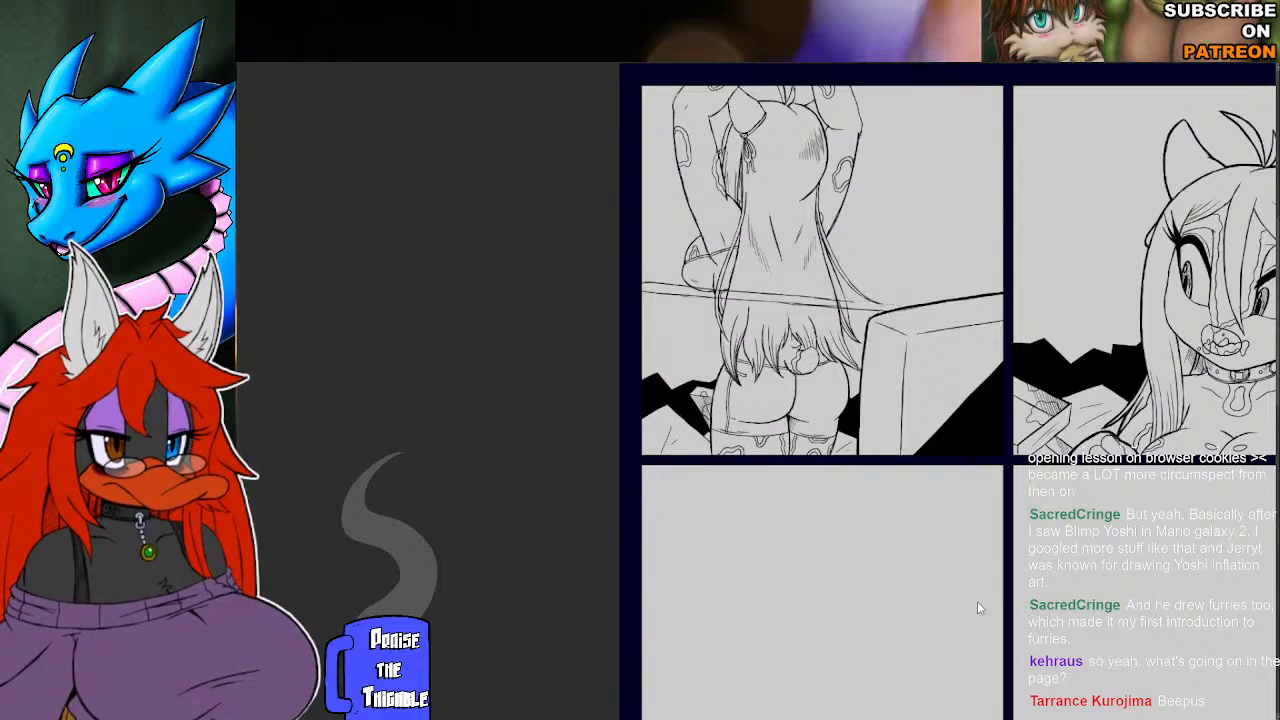
{"action": "key", "text": "ctrl+z"}
{"action": "key", "text": "ctrl+z"}
{"action": "key", "text": "ctrl+z"}
{"action": "key", "text": "ctrl+z"}
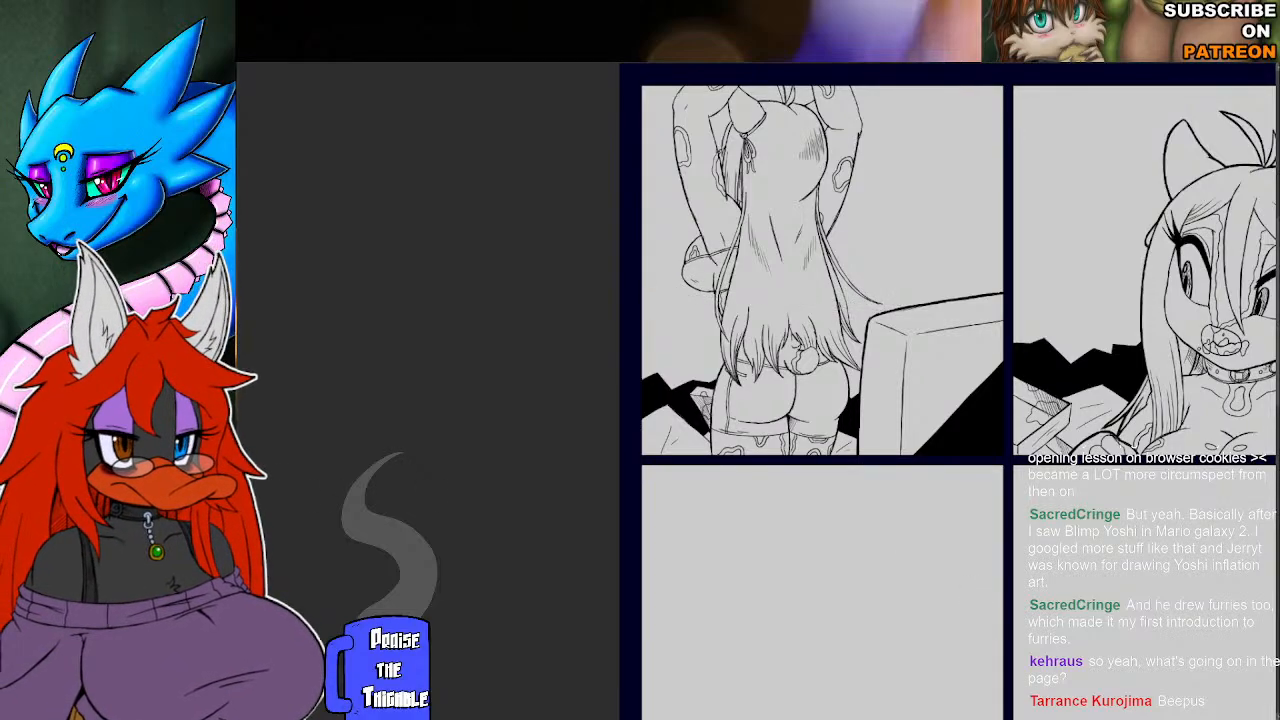
{"action": "key", "text": "ctrl+z"}
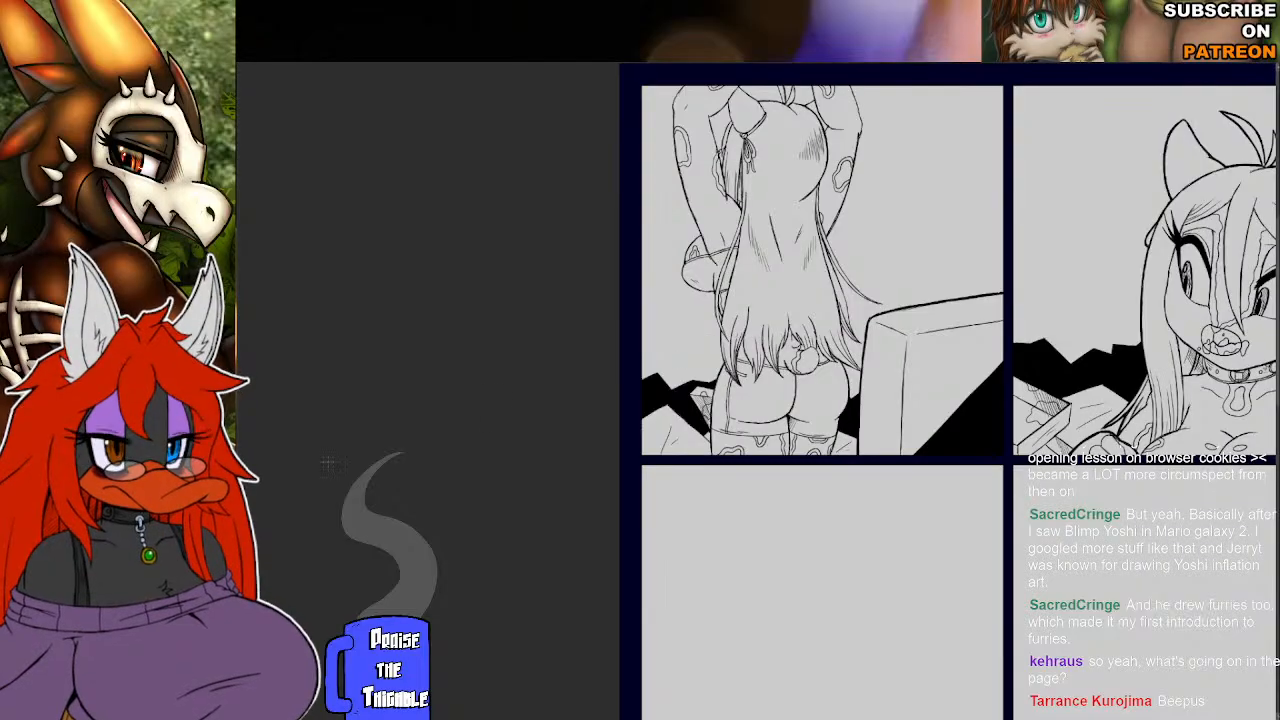
Draw two straight, slightly sloping parallel lines across the first panel at the standing figure's hip level.
{"action": "left_click", "coordinate": [632, 322]}
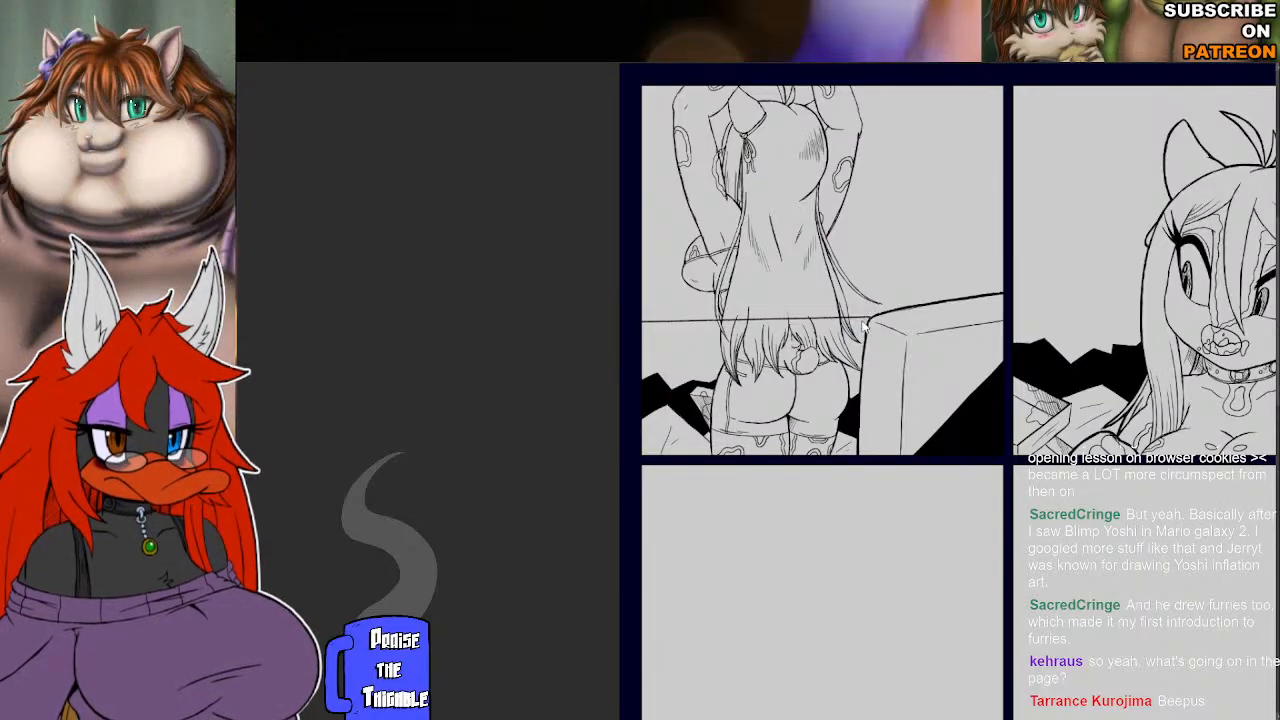
{"action": "key", "text": "Escape"}
{"action": "left_click", "coordinate": [637, 367]}
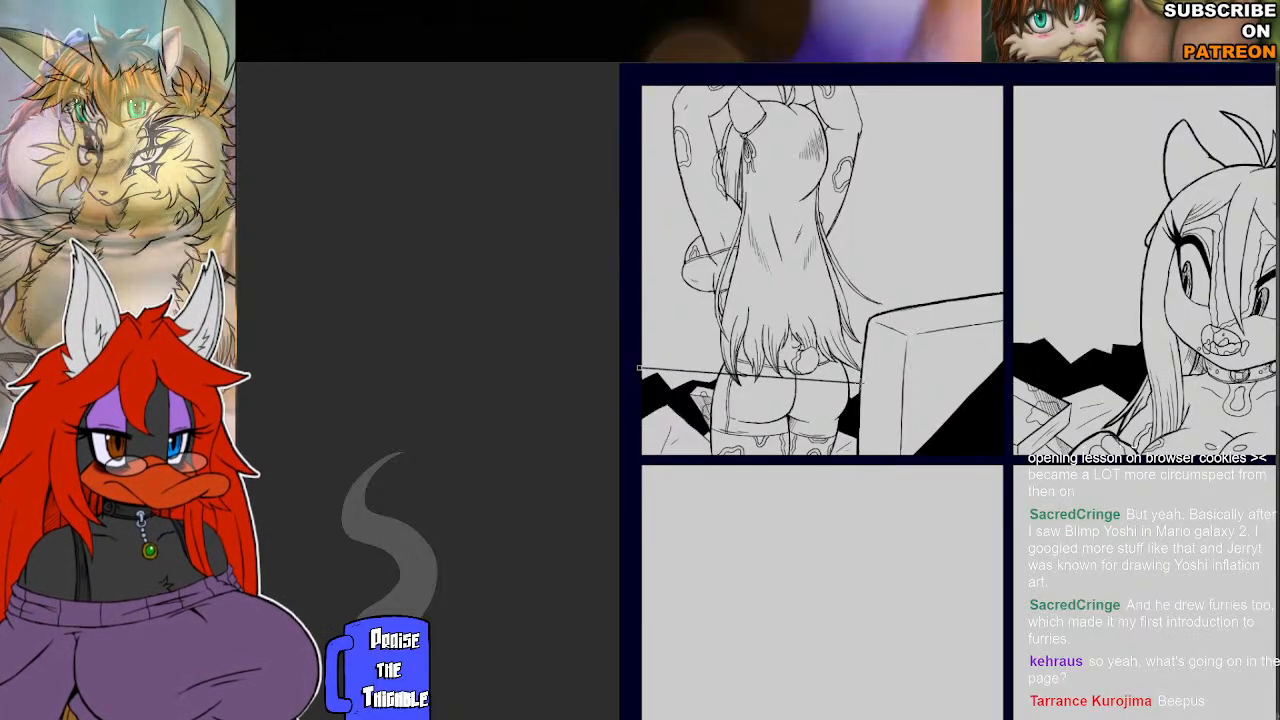
{"action": "double_click", "coordinate": [862, 383]}
{"action": "left_click", "coordinate": [637, 339]}
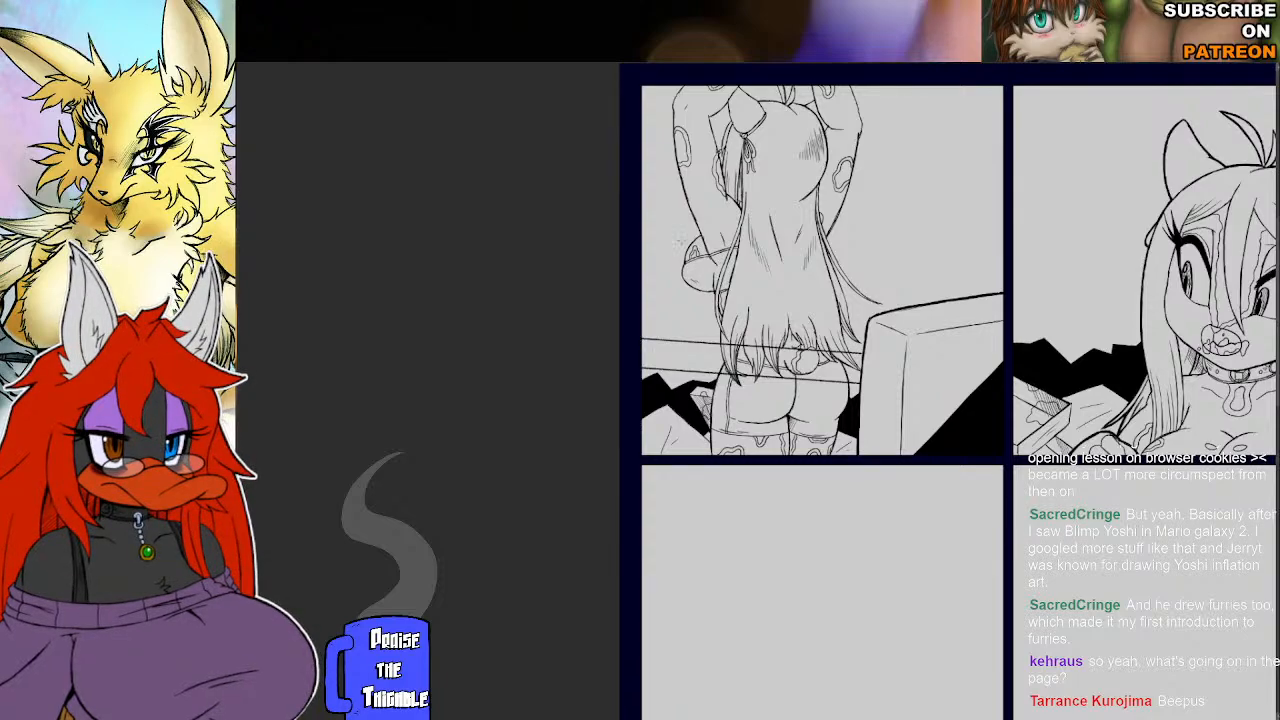
Draw the furniture's sloping upper edge across the figure's back with a short squared end above the monitor, redoing the doubled edge line.
{"action": "mouse_move", "coordinate": [634, 258]}
{"action": "left_mouse_down"}
{"action": "mouse_move", "coordinate": [960, 290]}
{"action": "mouse_move", "coordinate": [885, 282]}
{"action": "mouse_move", "coordinate": [925, 285]}
{"action": "left_mouse_up"}
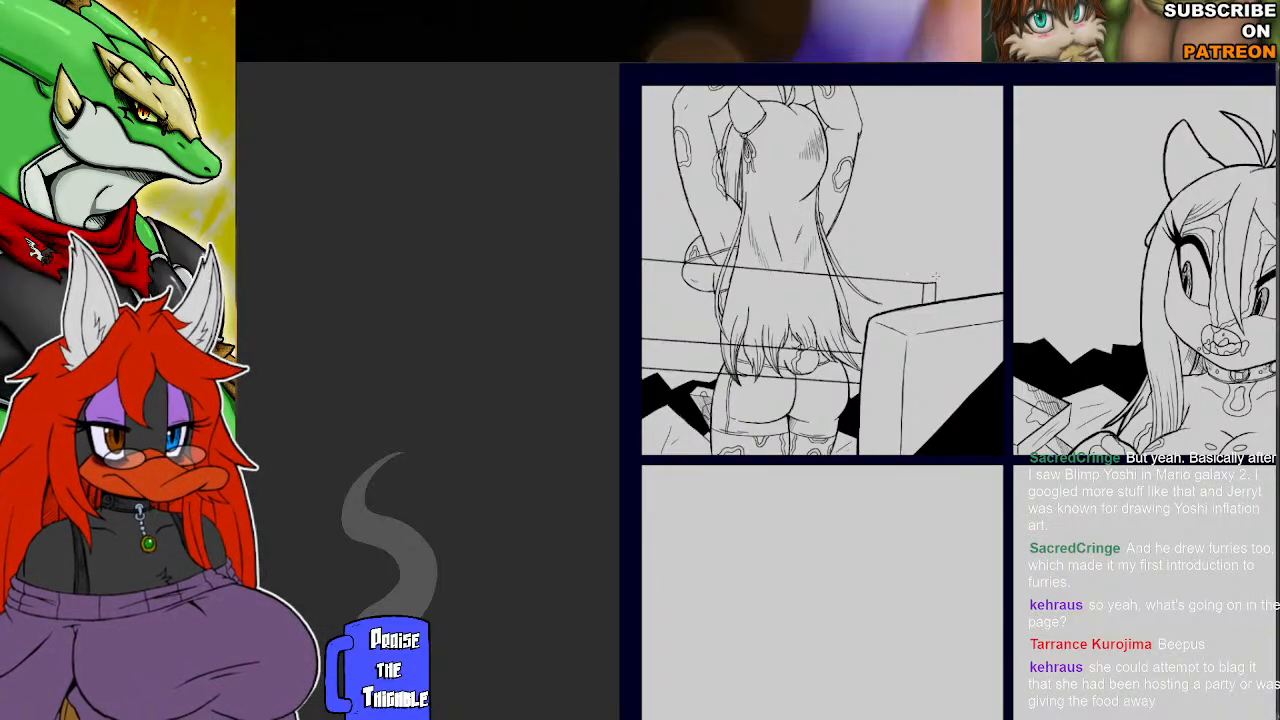
{"action": "left_click_drag", "start_coordinate": [937, 283], "coordinate": [636, 255]}
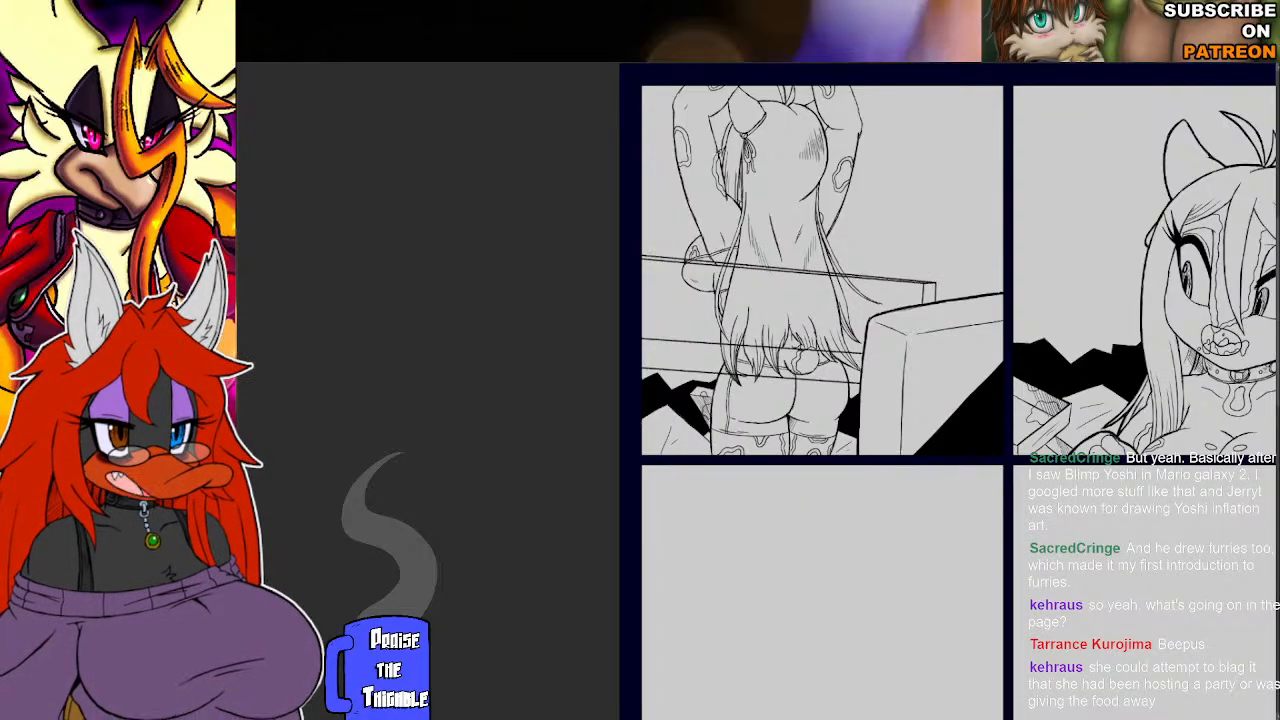
{"action": "key", "text": "ctrl+z"}
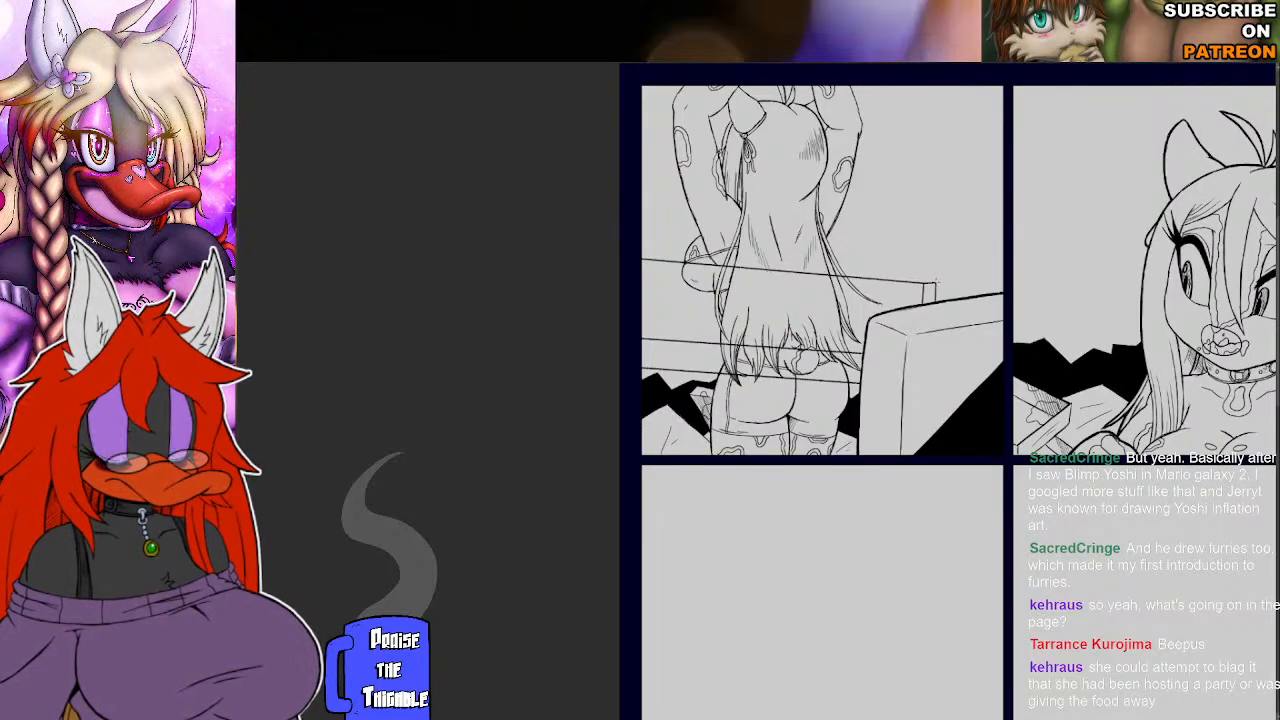
{"action": "left_click_drag", "start_coordinate": [936, 283], "coordinate": [641, 257]}
{"action": "key", "text": "ctrl+z"}
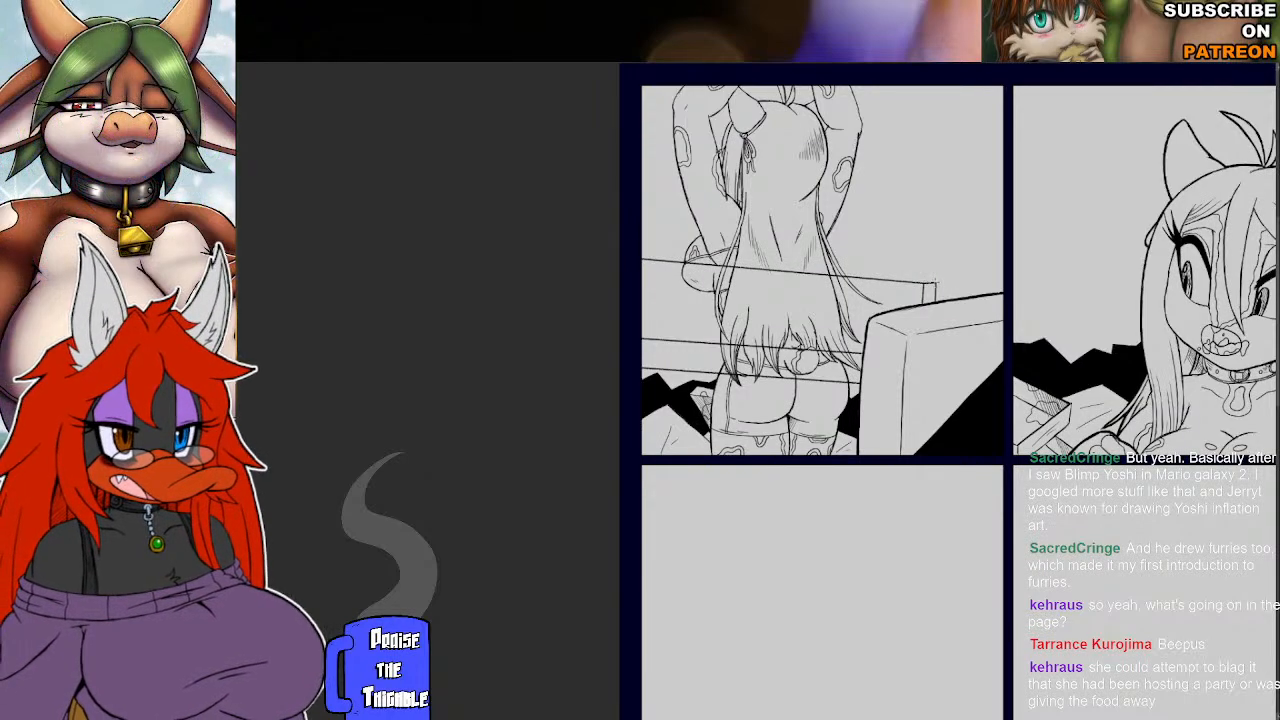
{"action": "left_click_drag", "start_coordinate": [936, 283], "coordinate": [640, 258]}
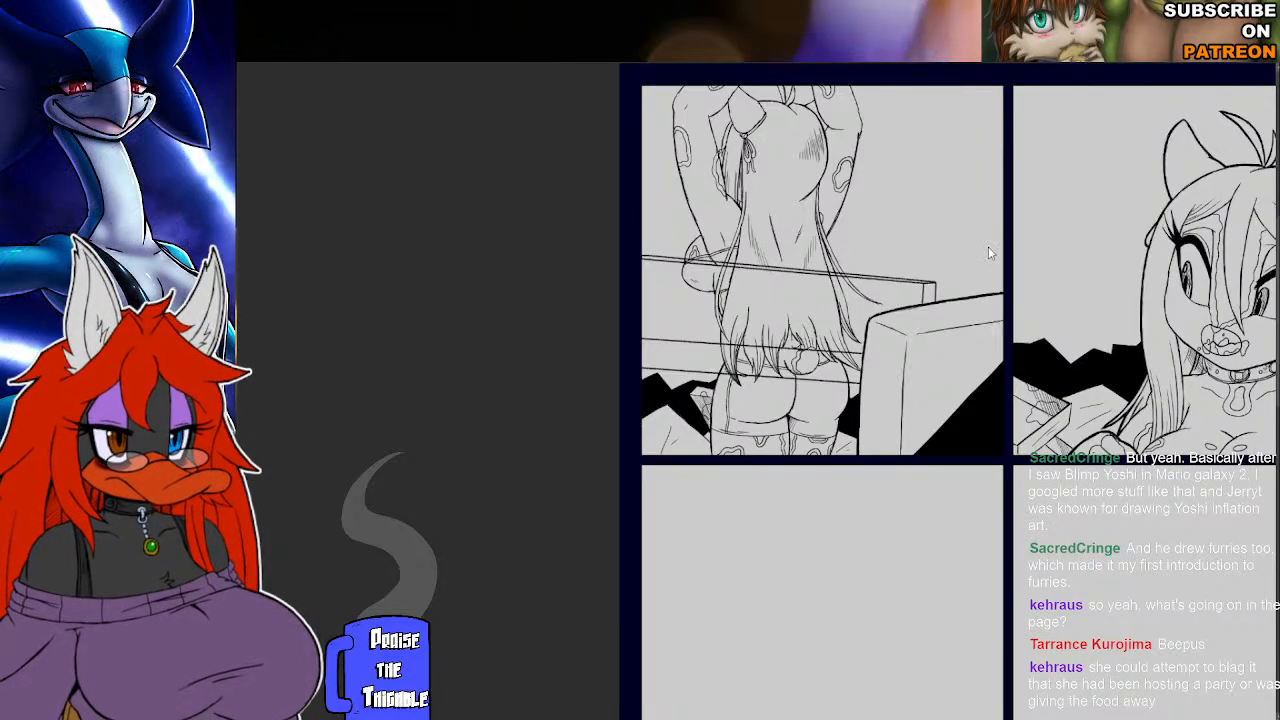
{"action": "key", "text": "ctrl+z"}
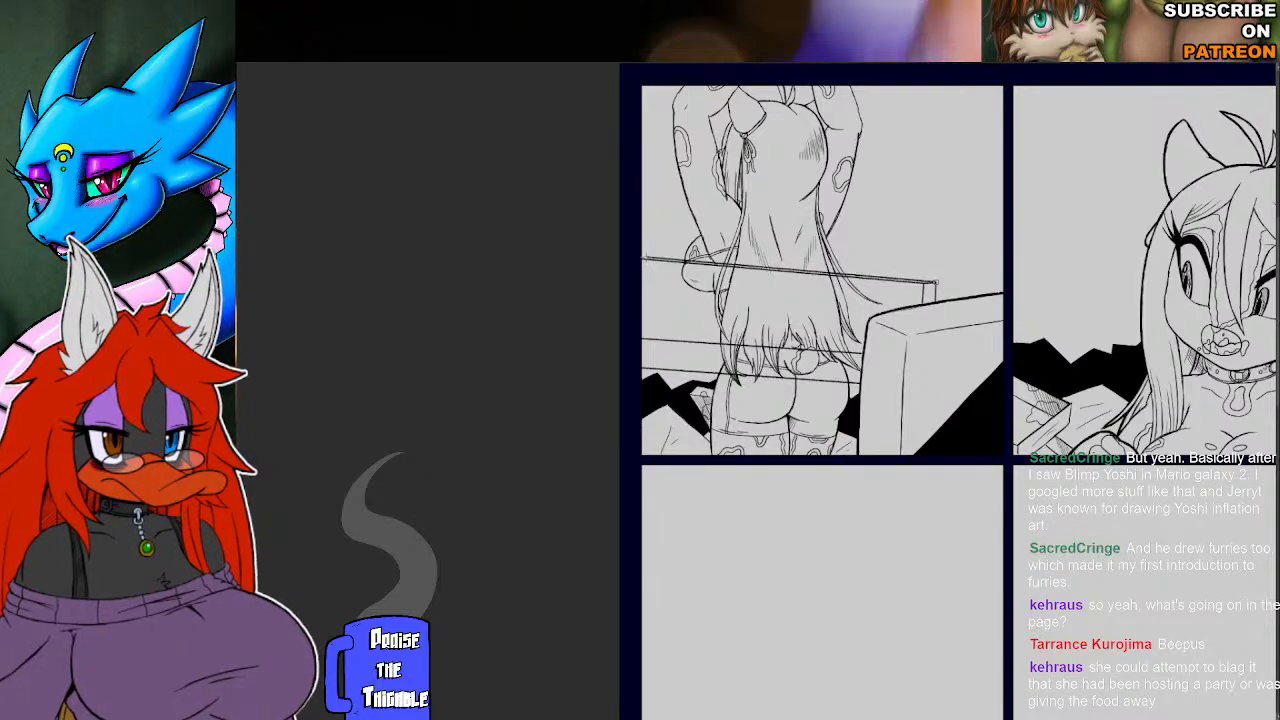
{"action": "left_click_drag", "start_coordinate": [758, 266], "coordinate": [638, 257]}
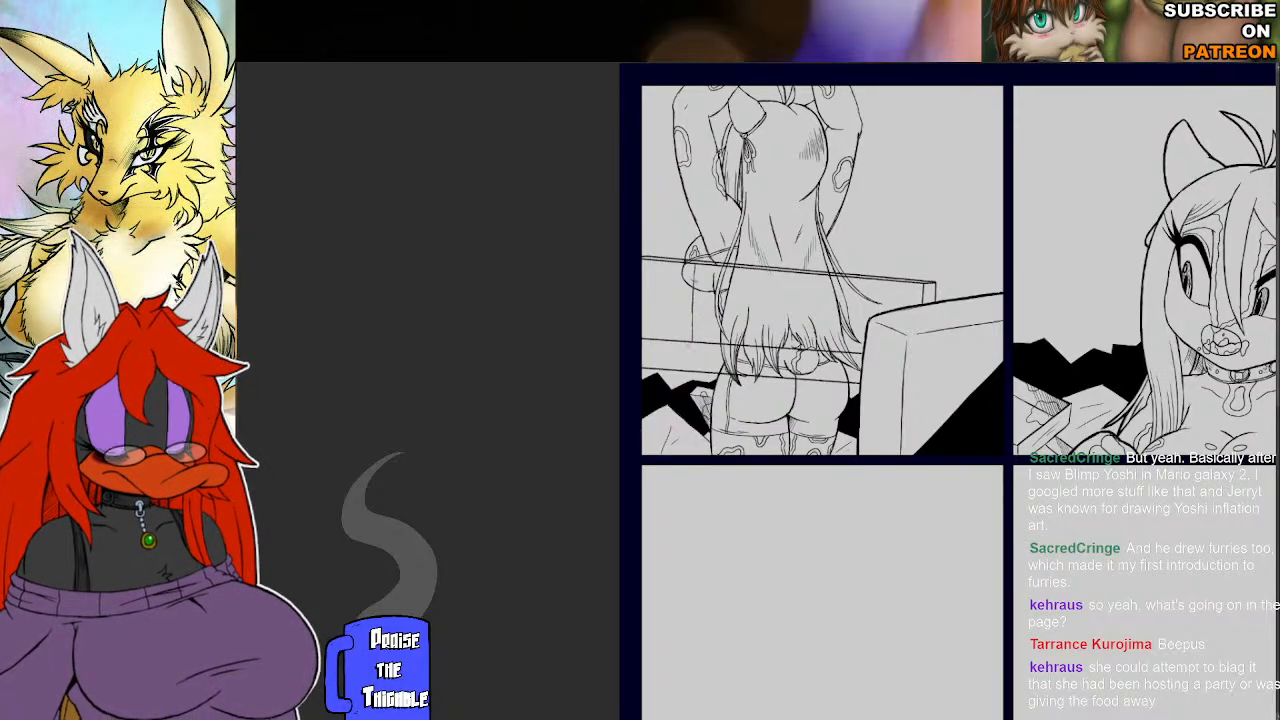
Add the vertical divisions and inner contours of the furniture behind the figure and clean up its doubled upper edge.
{"action": "left_click_drag", "start_coordinate": [692, 342], "coordinate": [670, 360]}
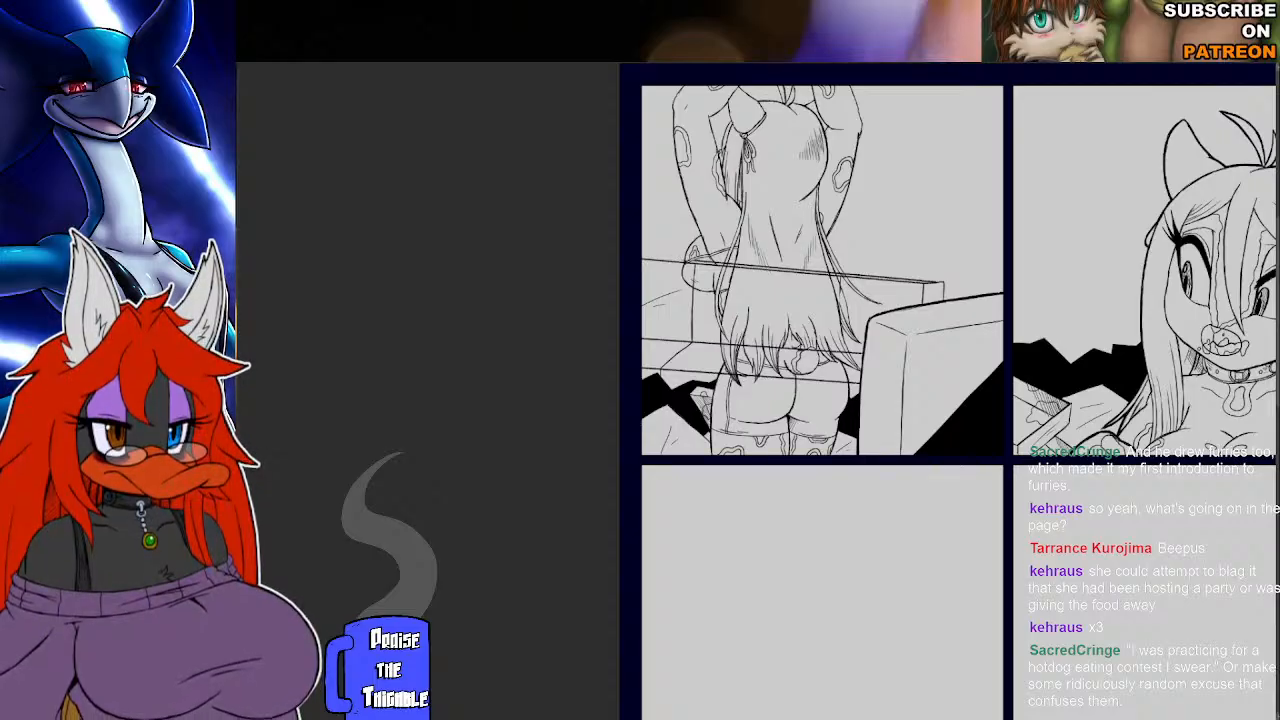
{"action": "left_click_drag", "start_coordinate": [719, 263], "coordinate": [809, 270]}
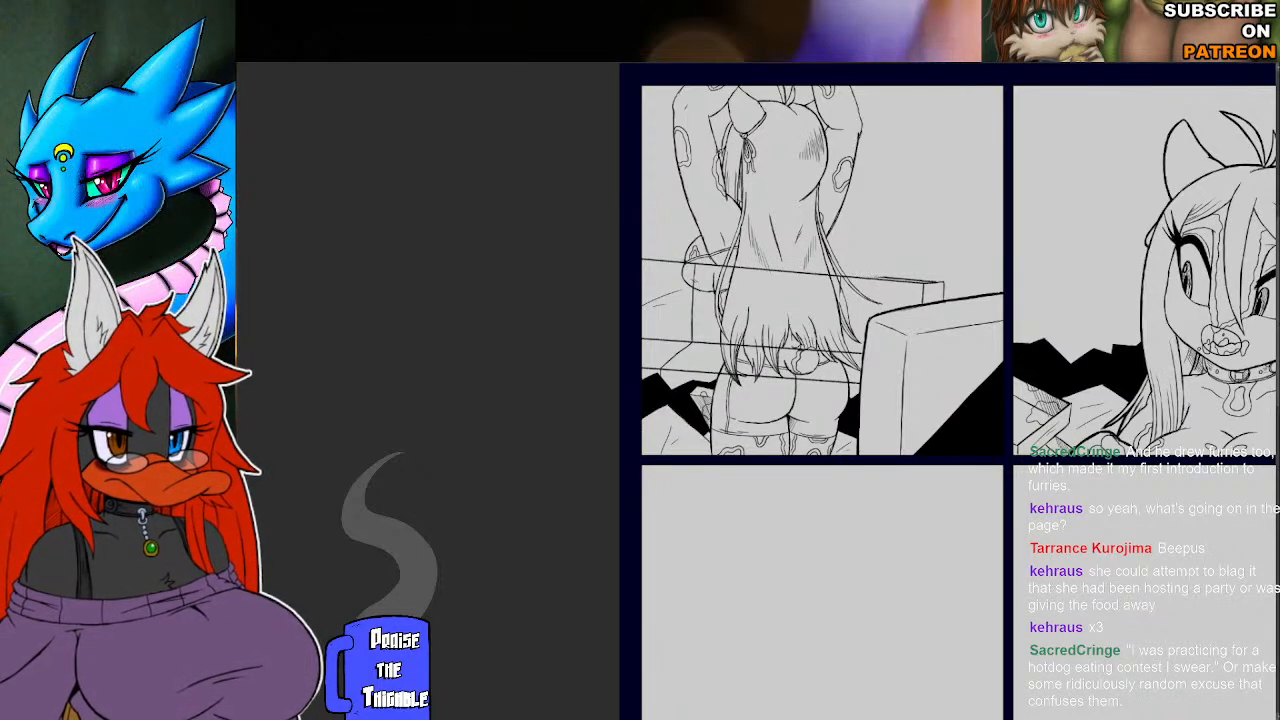
{"action": "left_click_drag", "start_coordinate": [880, 277], "coordinate": [916, 281]}
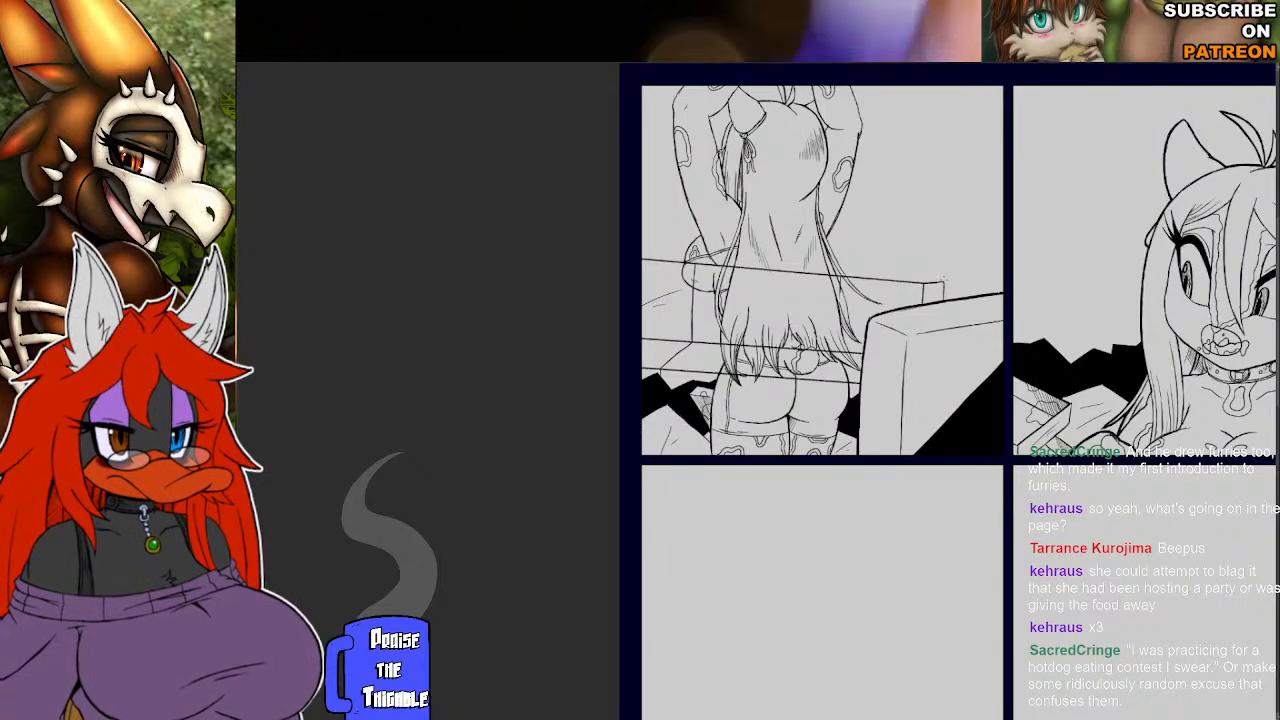
Redraw the furniture's sloping upper edge across the first panel and clear the background lines that cross the standing figure.
{"action": "left_click_drag", "start_coordinate": [943, 283], "coordinate": [634, 252]}
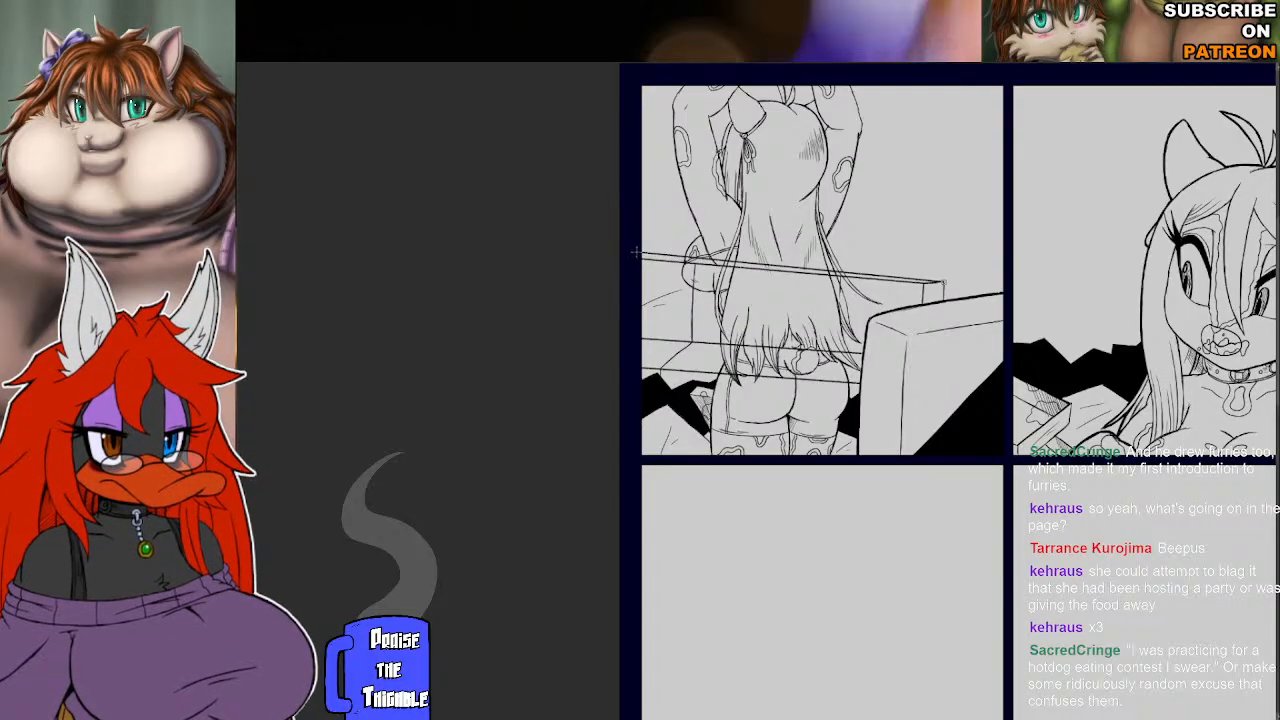
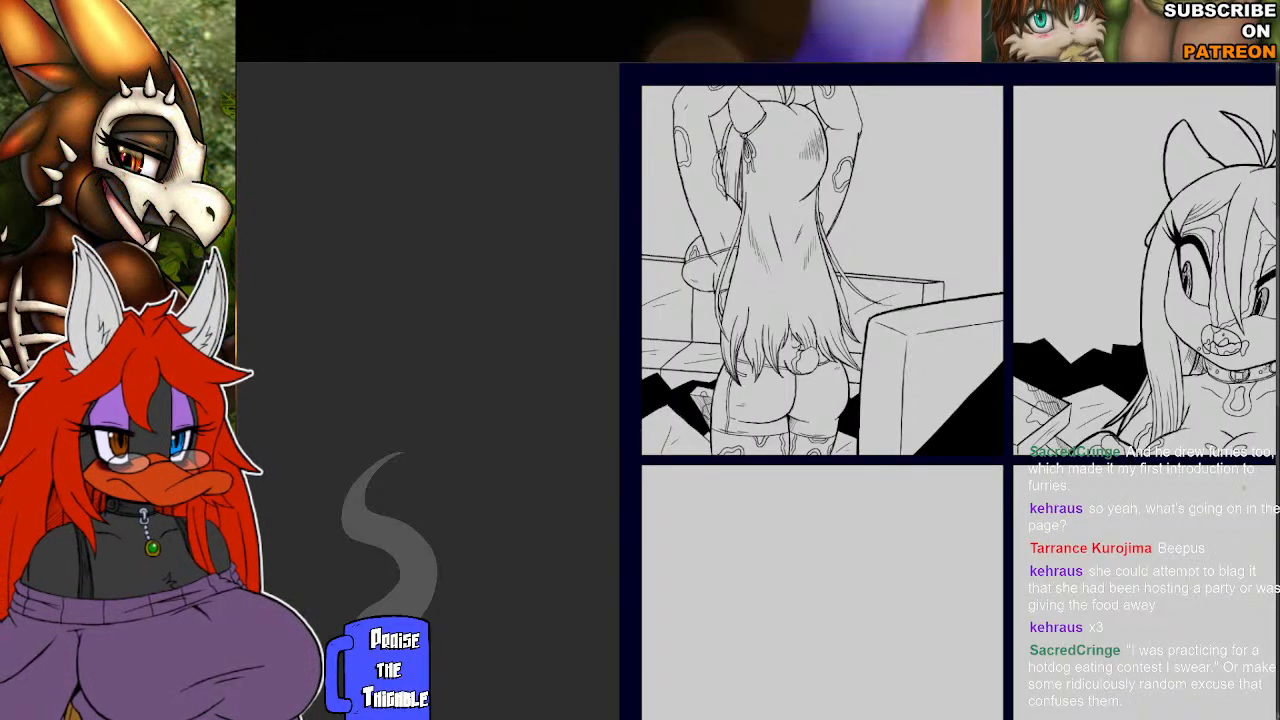
{"action": "left_click_drag", "start_coordinate": [1172, 519], "coordinate": [1028, 488]}
{"action": "left_click_drag", "start_coordinate": [1032, 544], "coordinate": [1088, 576]}
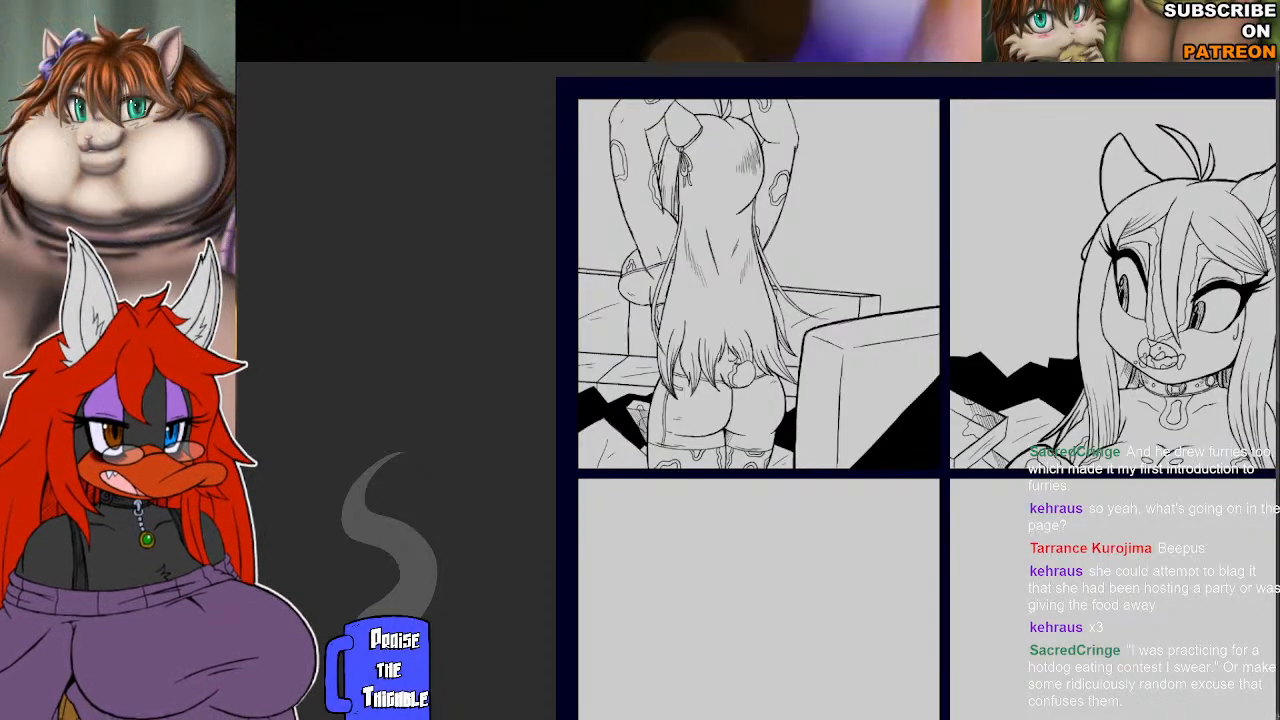
Draw two squarish eye outlines with thickened lower edges and a tiny nose in the upper middle of the empty third panel.
{"action": "left_click_drag", "start_coordinate": [1099, 637], "coordinate": [891, 569]}
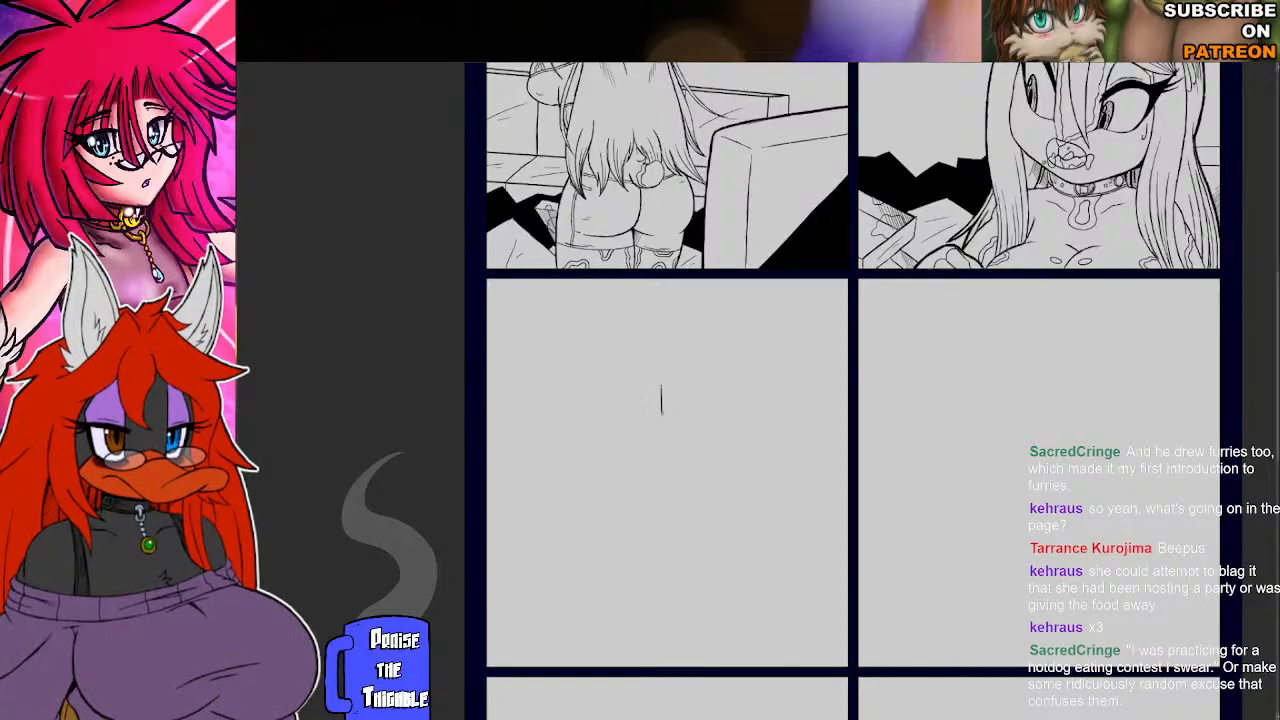
{"action": "left_click_drag", "start_coordinate": [662, 411], "coordinate": [704, 402]}
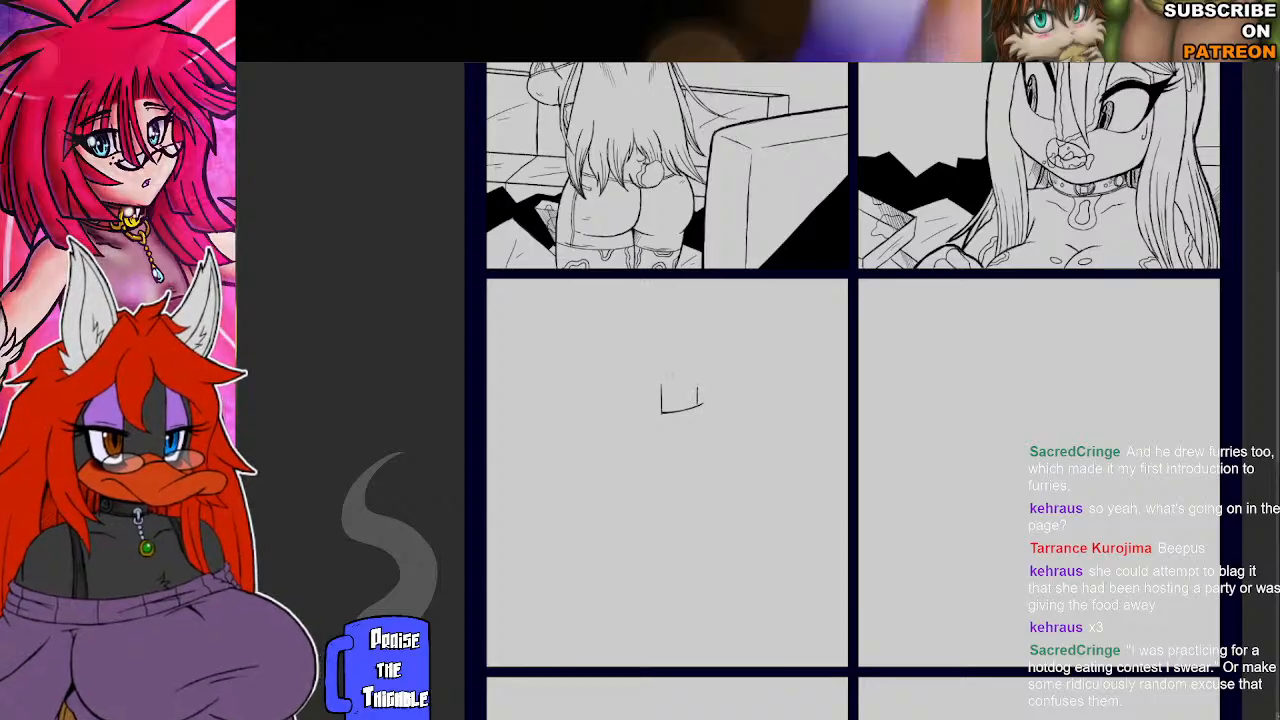
{"action": "left_click_drag", "start_coordinate": [663, 377], "coordinate": [685, 376]}
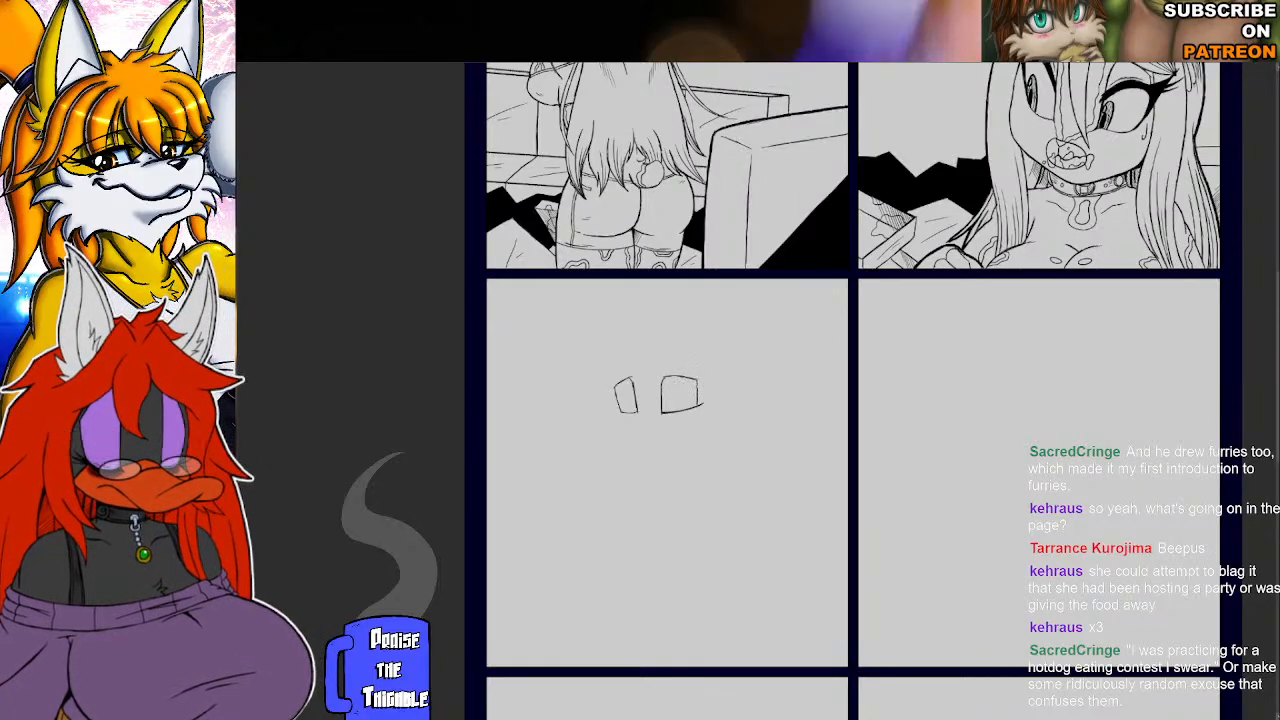
{"action": "left_click_drag", "start_coordinate": [661, 410], "coordinate": [686, 408]}
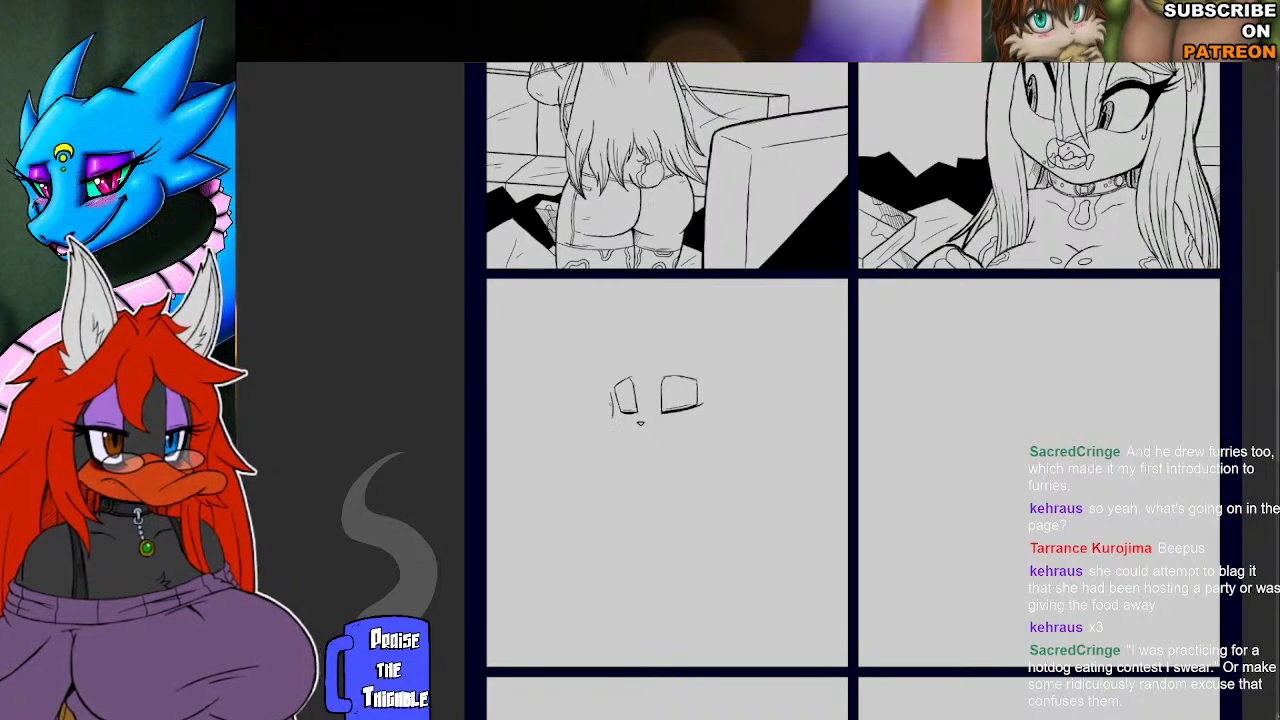
Draw the cheek and chin curve below the eyes and close it into a round head outline.
{"action": "left_click_drag", "start_coordinate": [615, 418], "coordinate": [656, 452]}
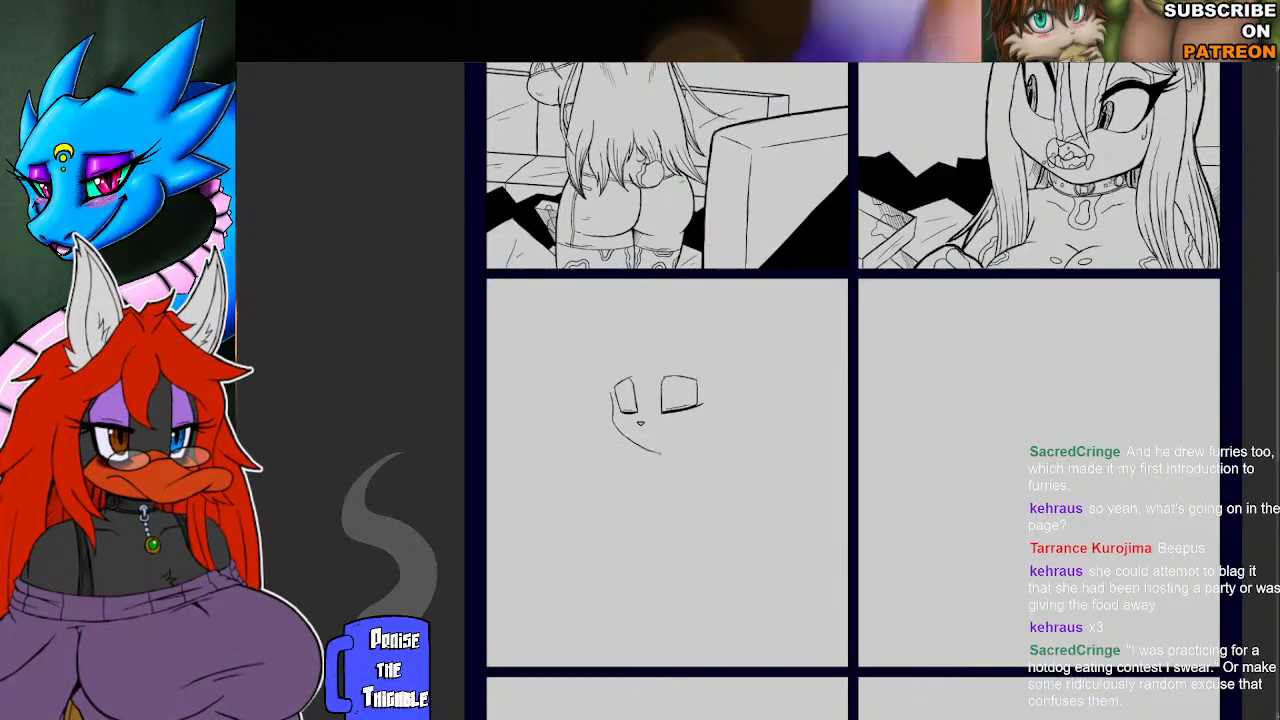
{"action": "left_click_drag", "start_coordinate": [657, 451], "coordinate": [700, 440]}
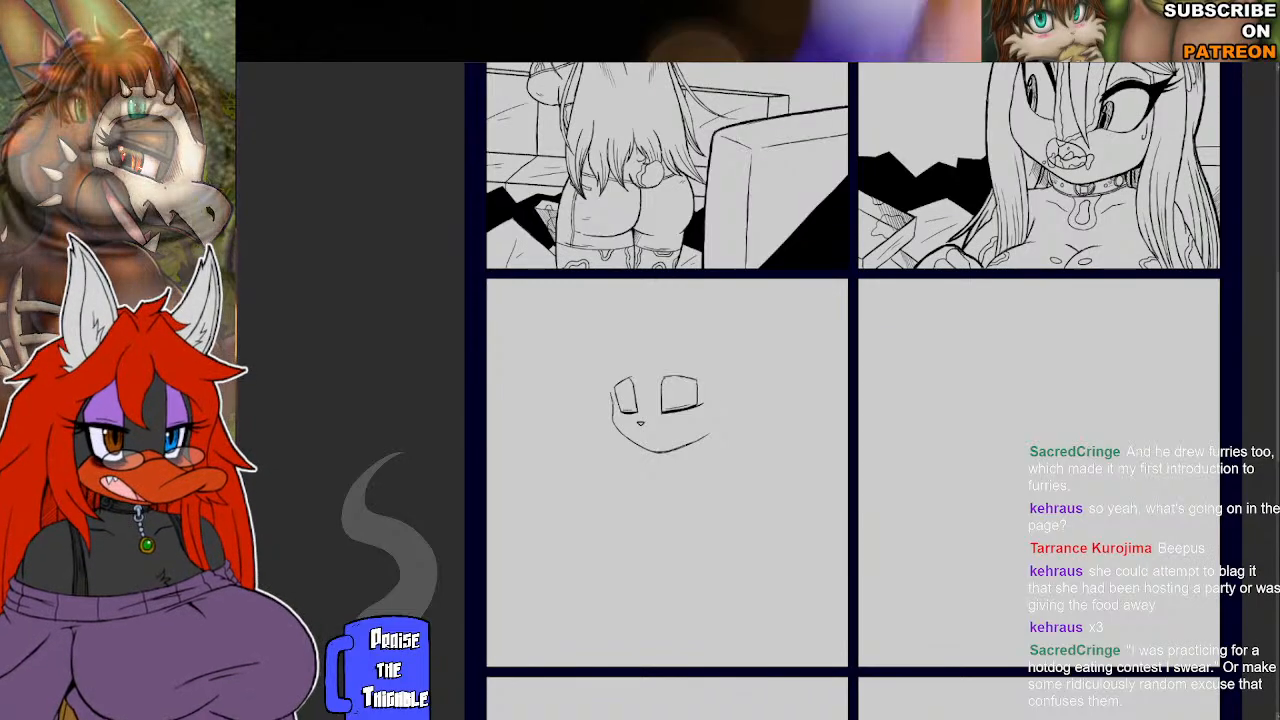
{"action": "mouse_move", "coordinate": [610, 388]}
{"action": "left_mouse_down"}
{"action": "mouse_move", "coordinate": [636, 349]}
{"action": "mouse_move", "coordinate": [696, 337]}
{"action": "mouse_move", "coordinate": [725, 378]}
{"action": "mouse_move", "coordinate": [727, 414]}
{"action": "mouse_move", "coordinate": [705, 434]}
{"action": "left_mouse_up"}
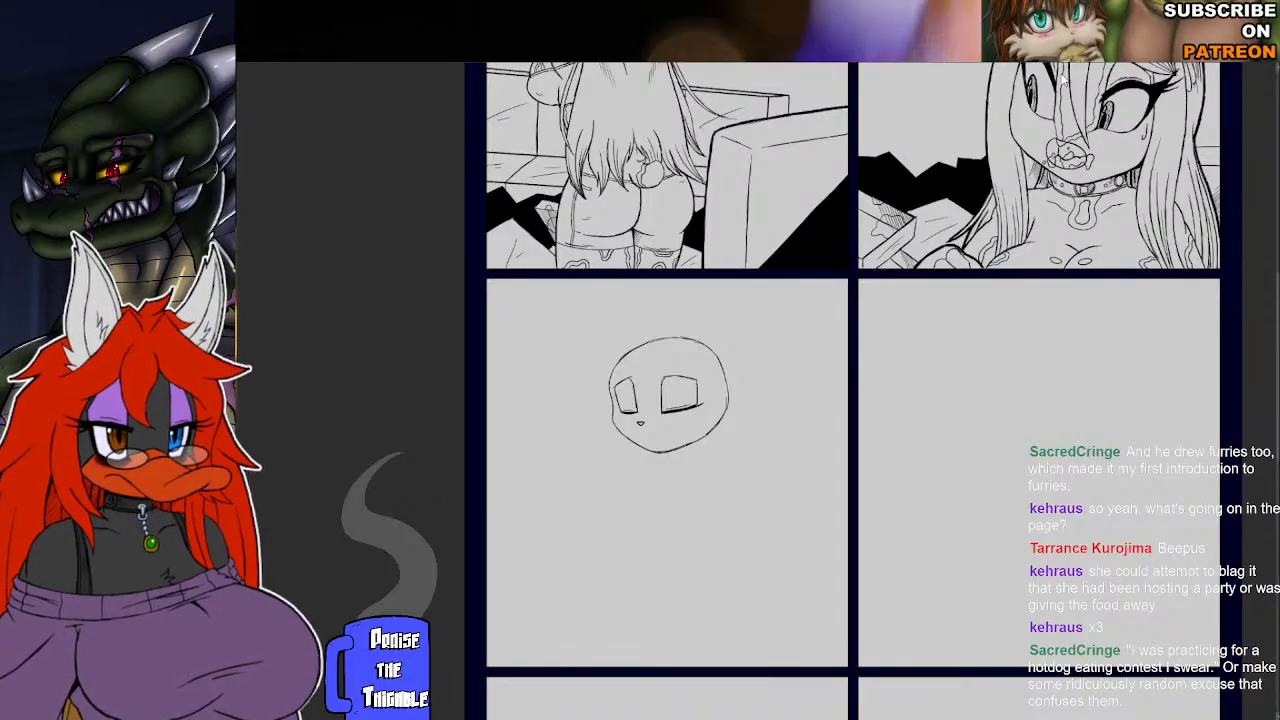
Switch to the other canvas, enlarge its pasted picture to the full page width for viewing, and close that canvas.
{"action": "key", "text": "ctrl+Tab"}
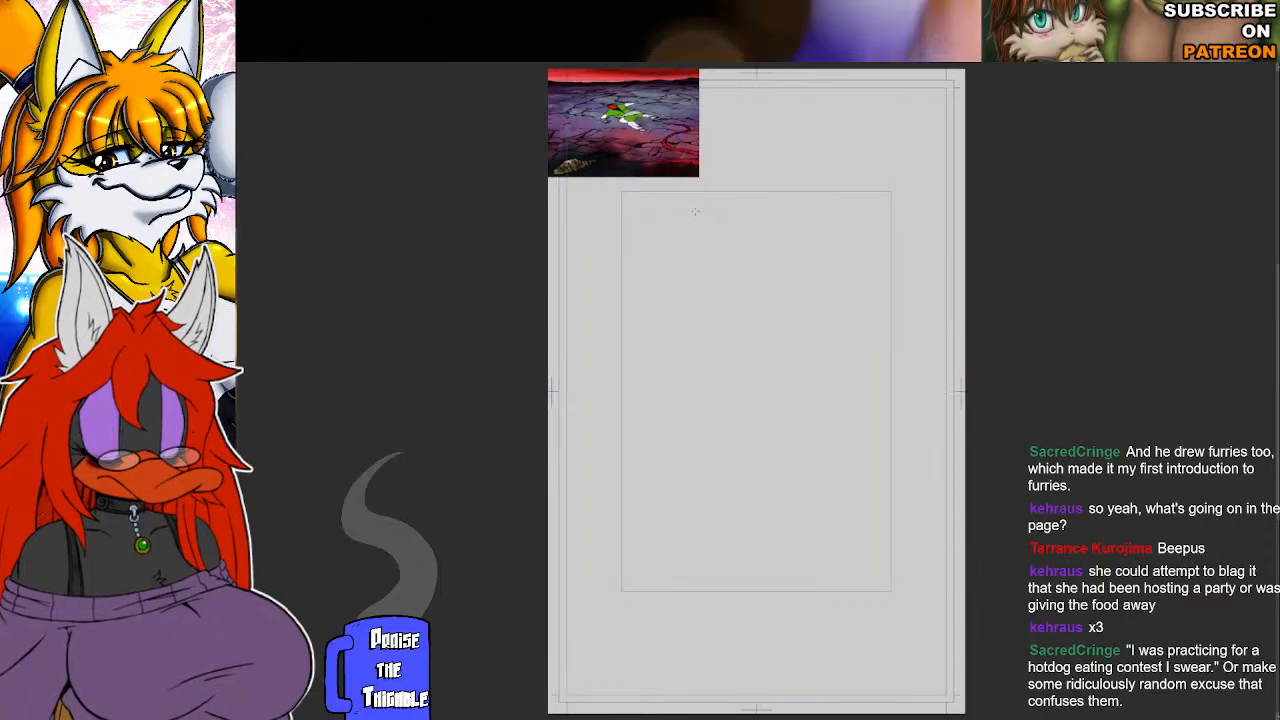
{"action": "key", "text": "ctrl+t"}
{"action": "left_click_drag", "start_coordinate": [701, 176], "coordinate": [970, 367]}
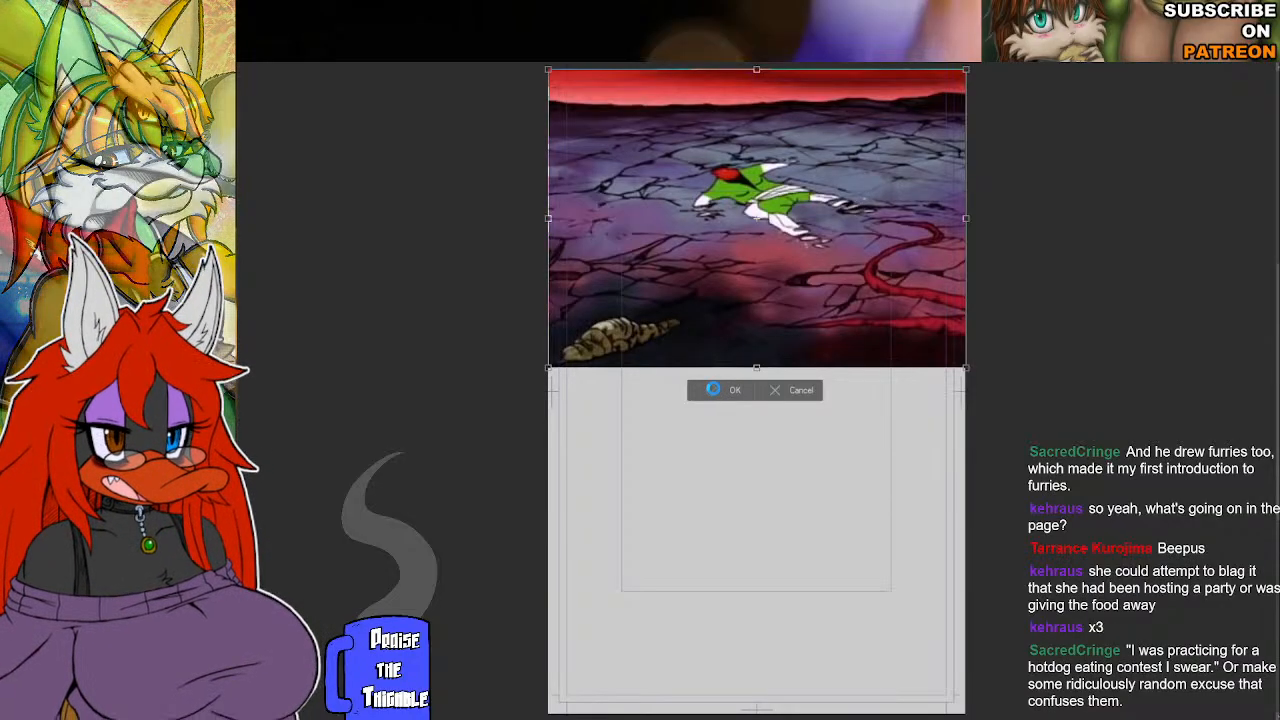
{"action": "left_click", "coordinate": [714, 391]}
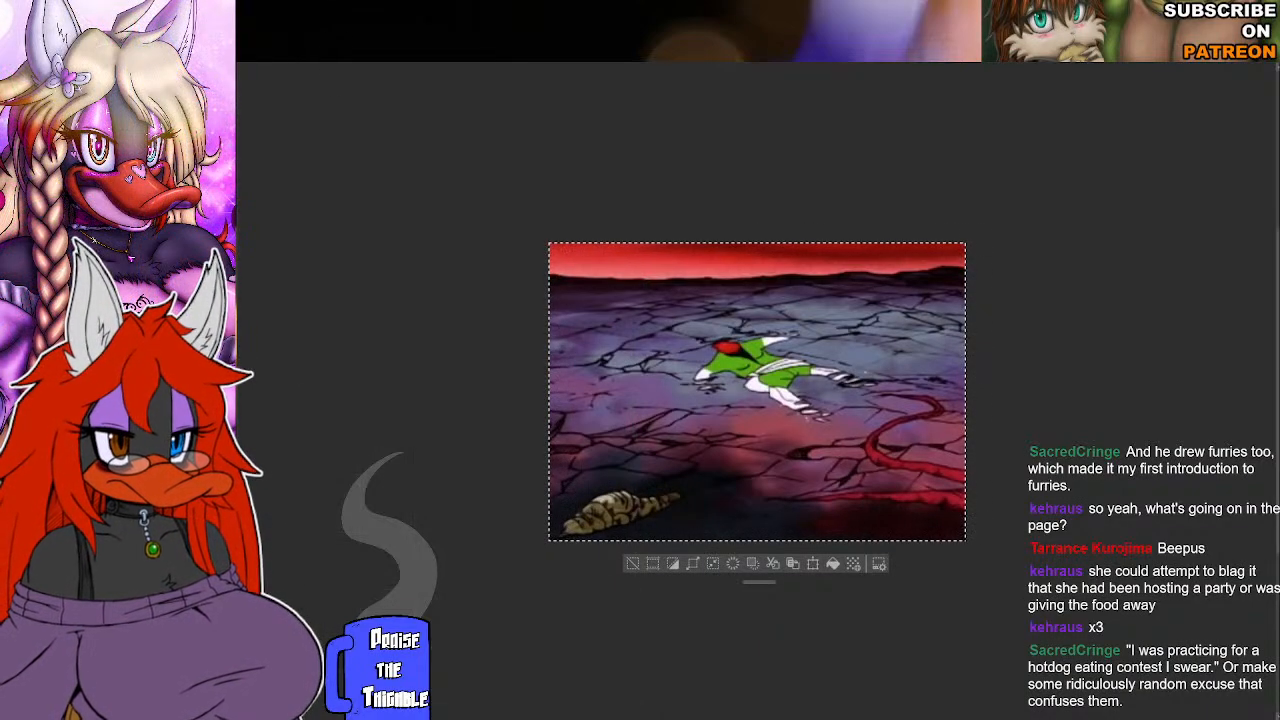
{"action": "key", "text": "ctrl+d"}
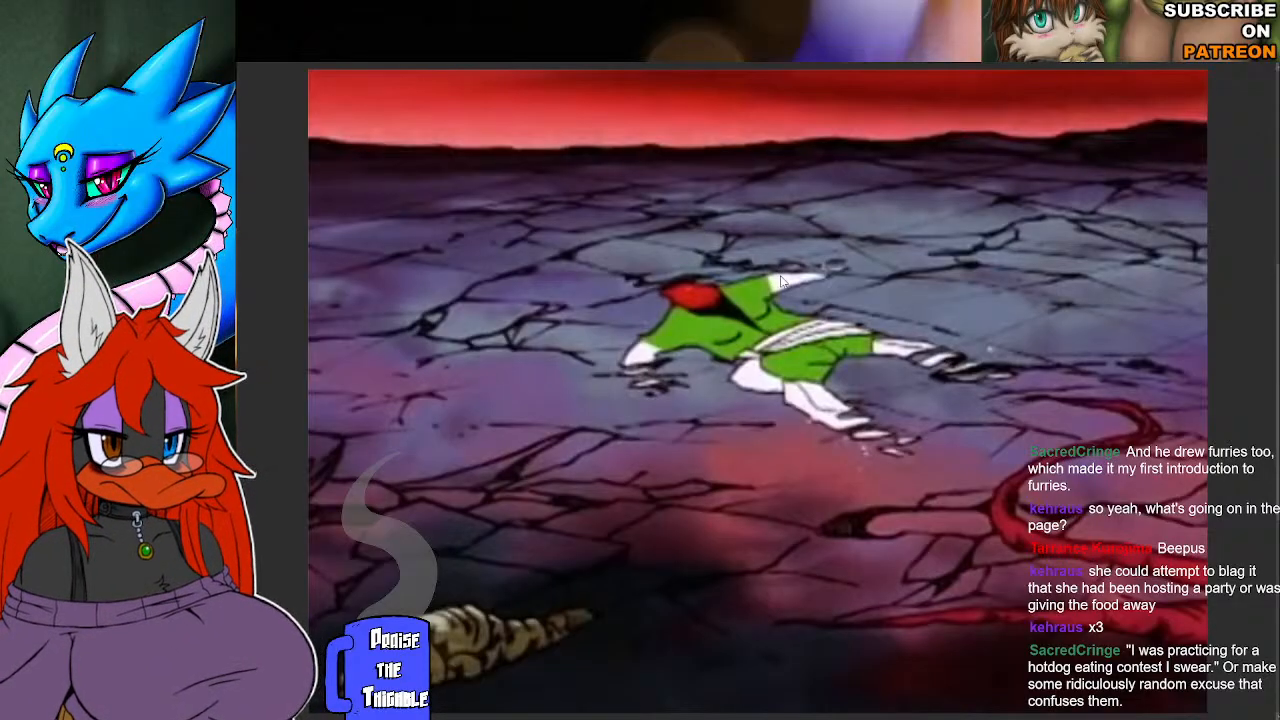
{"action": "key", "text": "ctrl+w"}
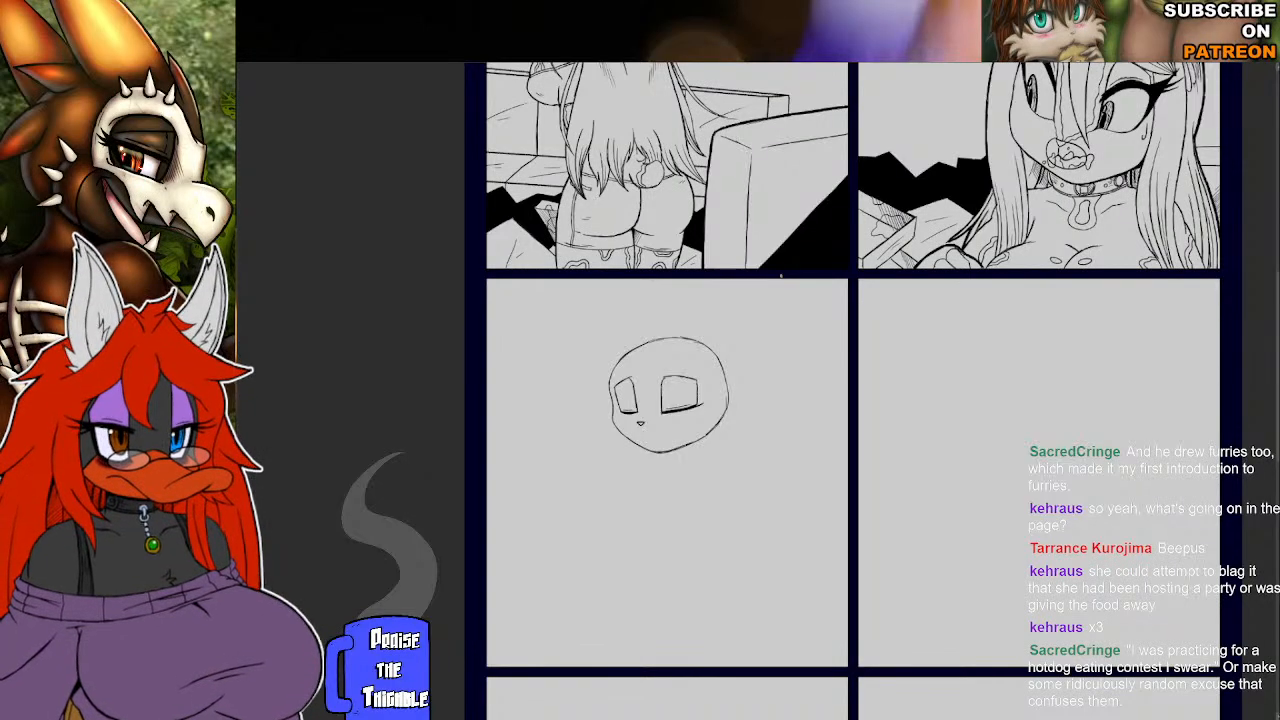
Draw a rounded muzzle with a small open mouth on the third panel's face and add lashes to the closed eyes.
{"action": "left_click_drag", "start_coordinate": [815, 524], "coordinate": [887, 506]}
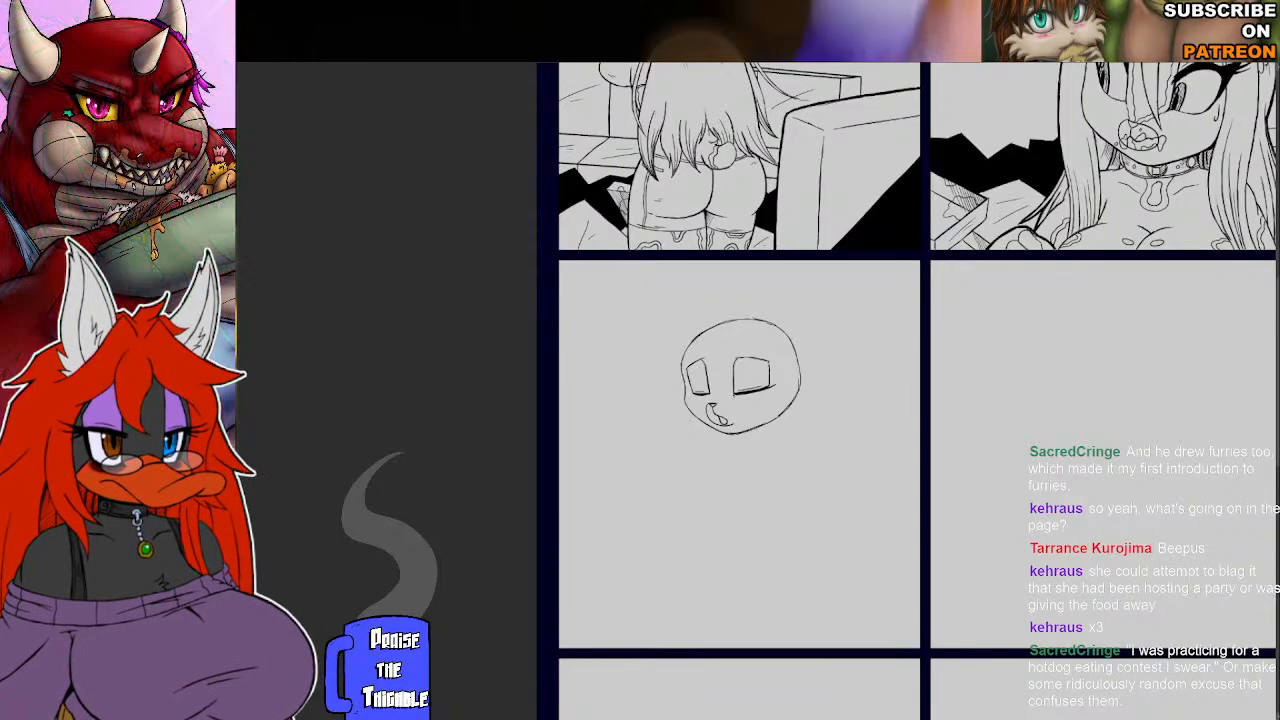
{"action": "key", "text": "ctrl+z"}
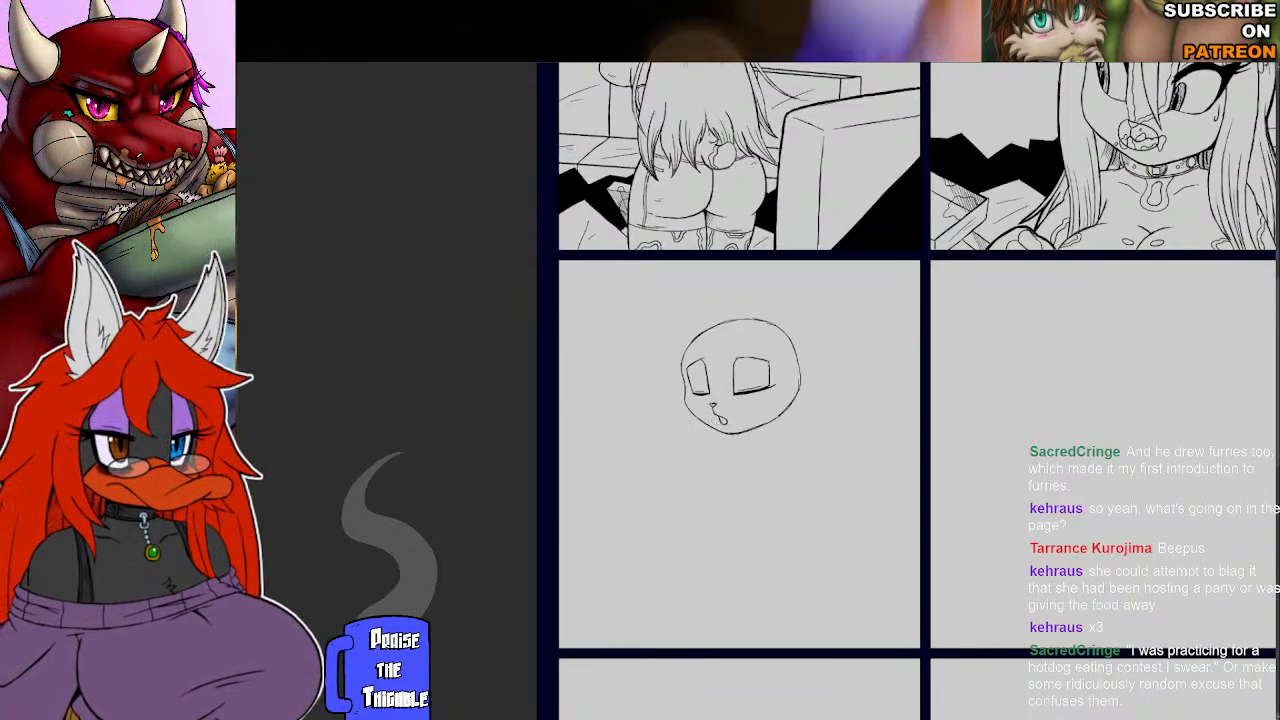
{"action": "mouse_move", "coordinate": [707, 411]}
{"action": "left_mouse_down"}
{"action": "mouse_move", "coordinate": [723, 427]}
{"action": "mouse_move", "coordinate": [735, 417]}
{"action": "left_mouse_up"}
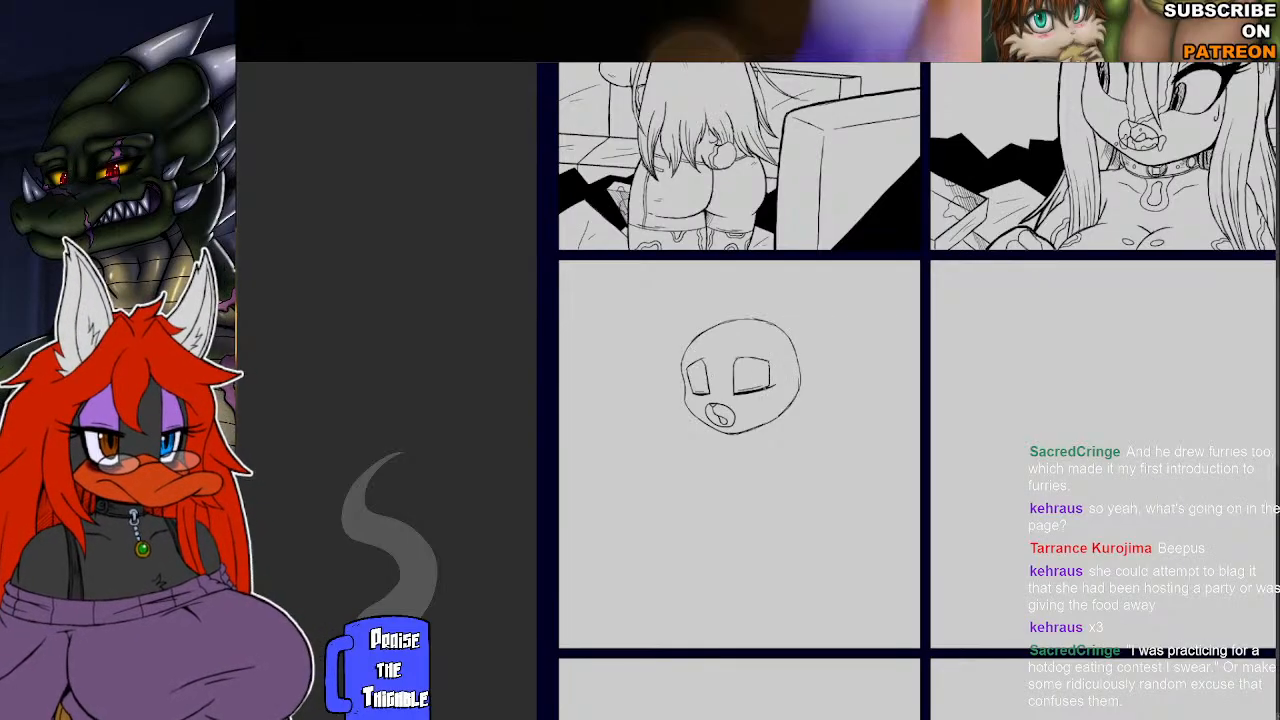
{"action": "left_click_drag", "start_coordinate": [764, 389], "coordinate": [780, 381]}
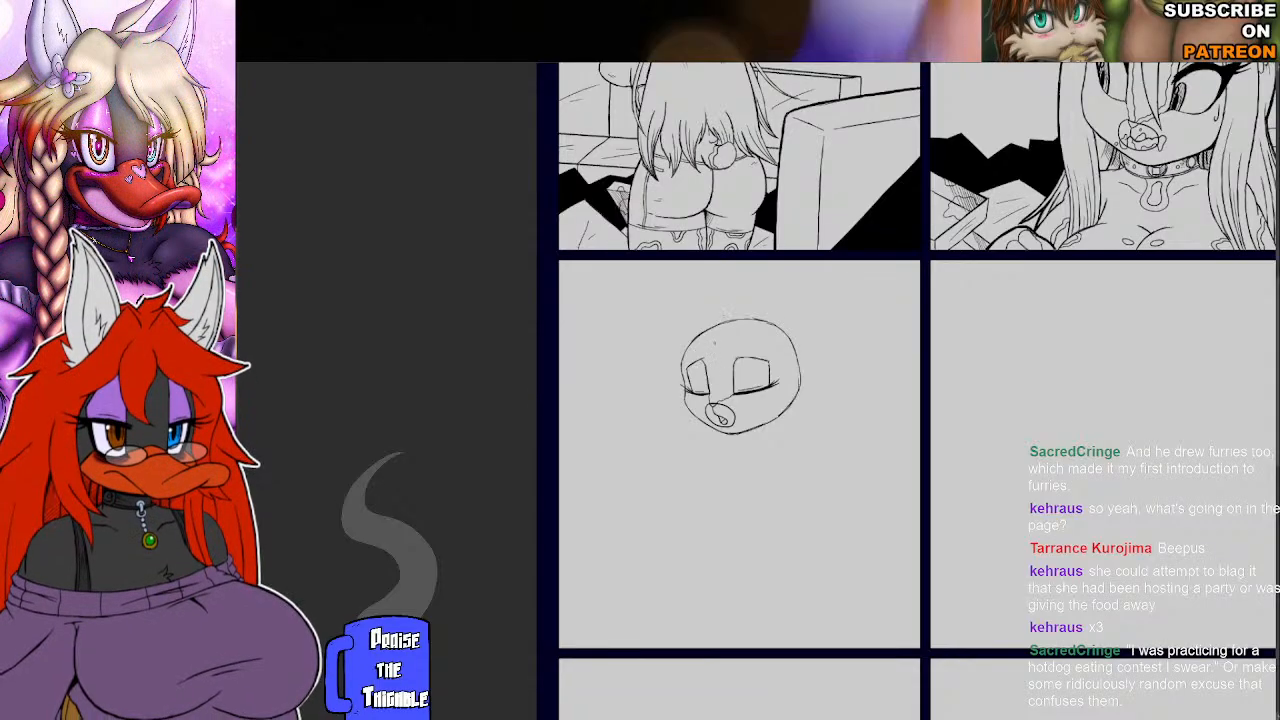
Draw pointed fringe strands falling from the forehead between the eyes and across the brow.
{"action": "left_click_drag", "start_coordinate": [712, 354], "coordinate": [733, 406]}
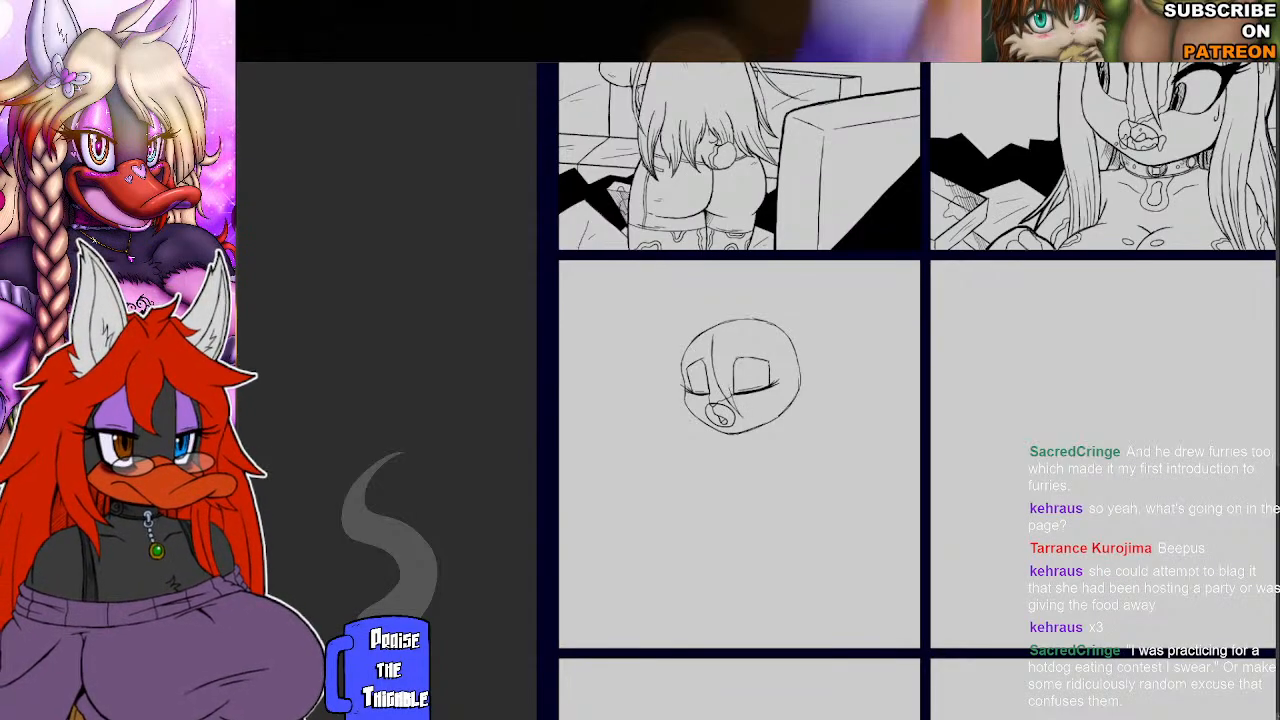
{"action": "left_click_drag", "start_coordinate": [725, 336], "coordinate": [729, 384]}
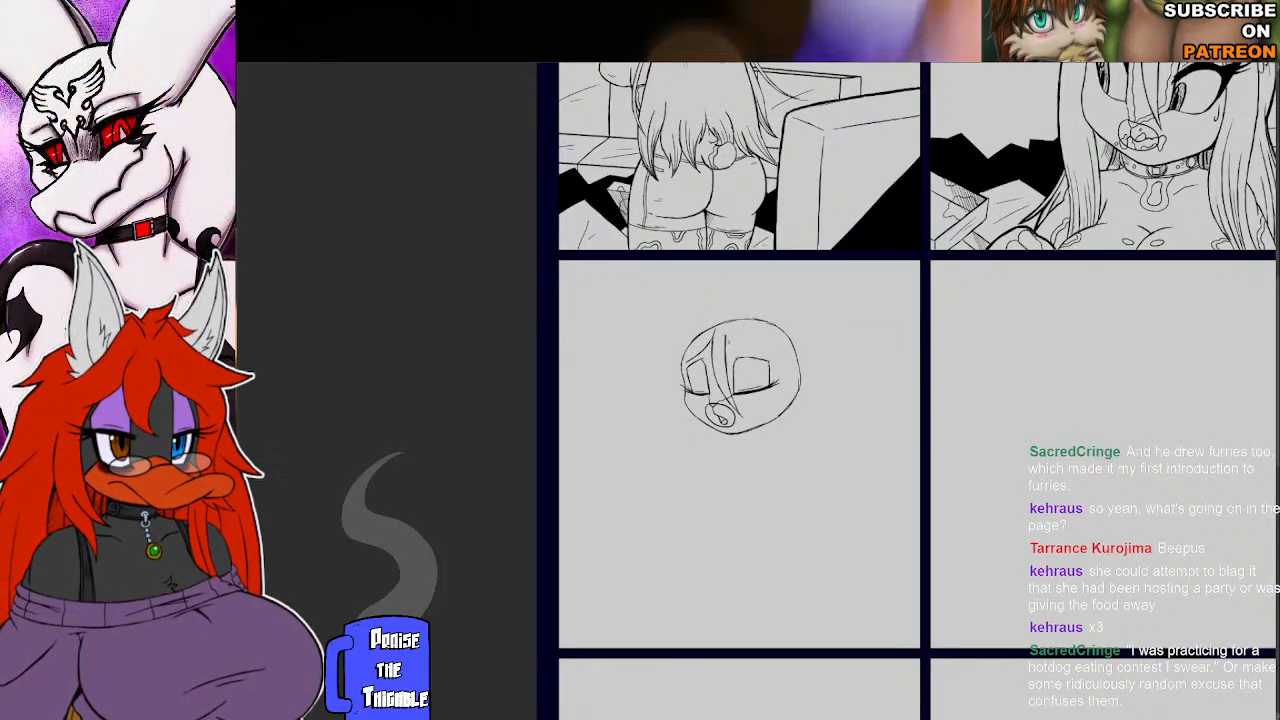
{"action": "mouse_move", "coordinate": [726, 337]}
{"action": "left_mouse_down"}
{"action": "mouse_move", "coordinate": [762, 360]}
{"action": "mouse_move", "coordinate": [764, 332]}
{"action": "mouse_move", "coordinate": [770, 430]}
{"action": "left_mouse_up"}
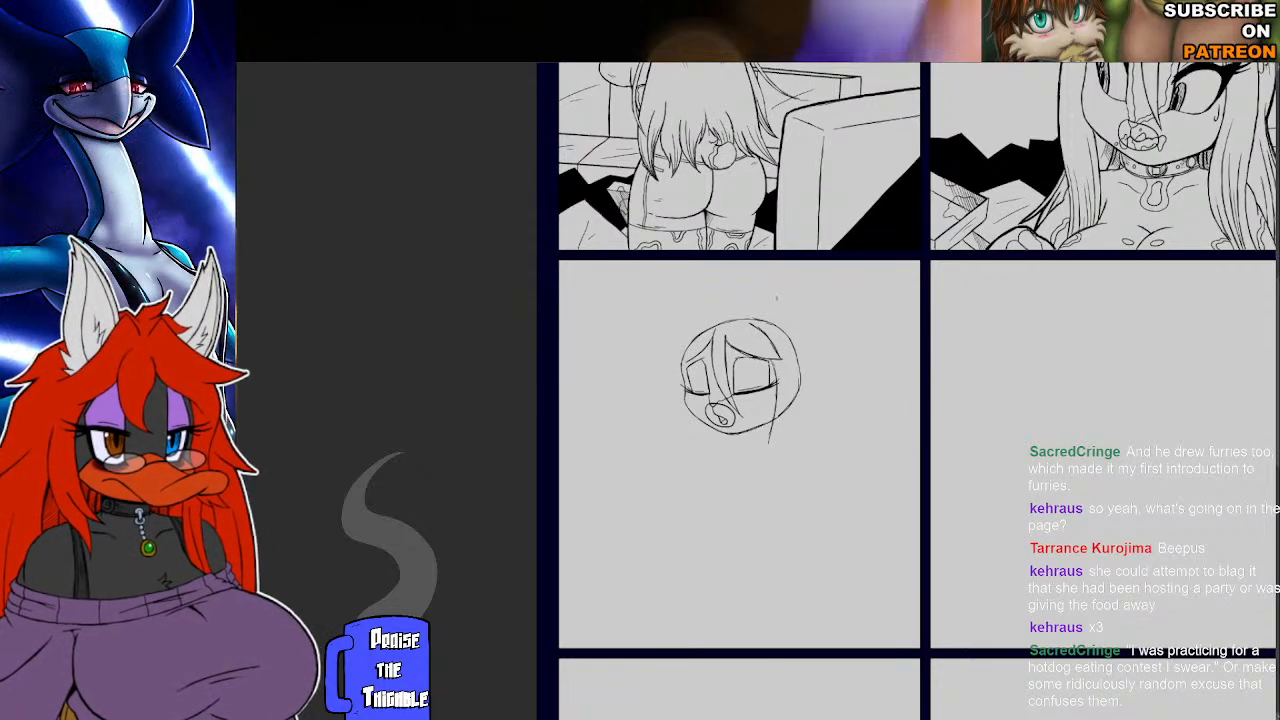
Draw the long outer hair contour from the crown down past the cheek and remove the extra inner strand line.
{"action": "mouse_move", "coordinate": [772, 322]}
{"action": "left_mouse_down"}
{"action": "mouse_move", "coordinate": [794, 372]}
{"action": "mouse_move", "coordinate": [792, 447]}
{"action": "left_mouse_up"}
{"action": "left_click_drag", "start_coordinate": [796, 394], "coordinate": [797, 414]}
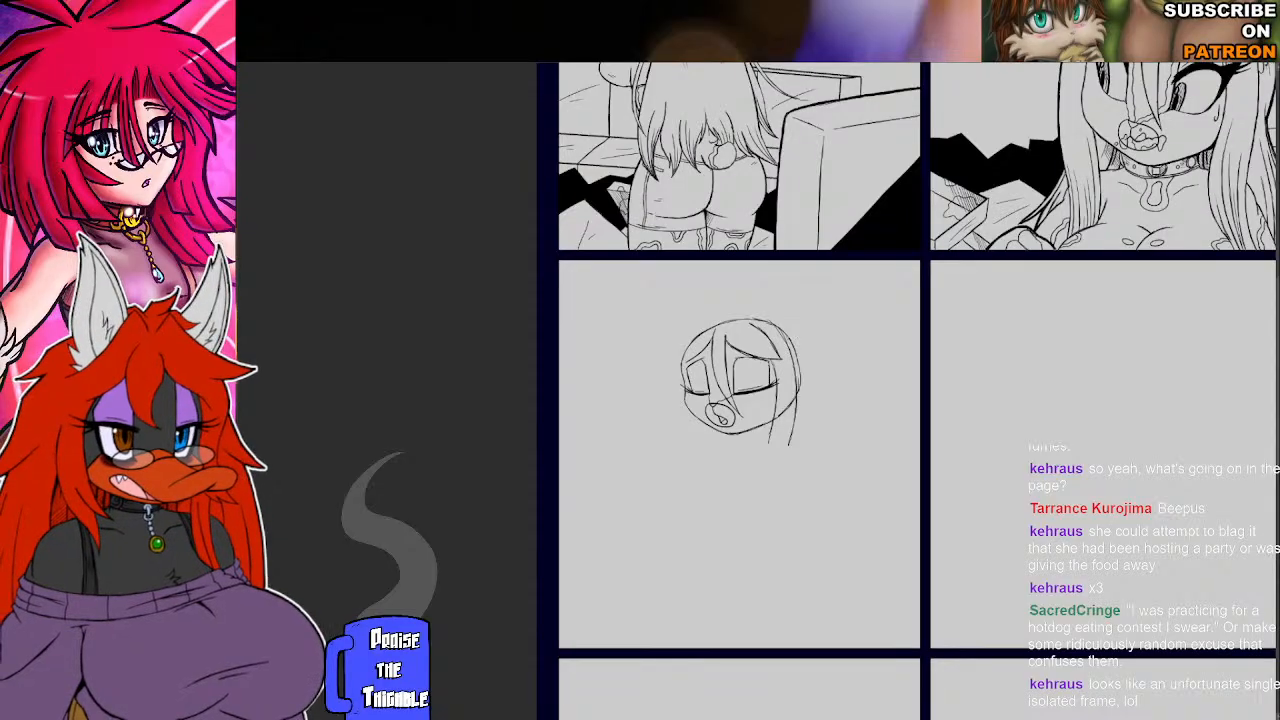
{"action": "left_click_drag", "start_coordinate": [801, 386], "coordinate": [796, 445]}
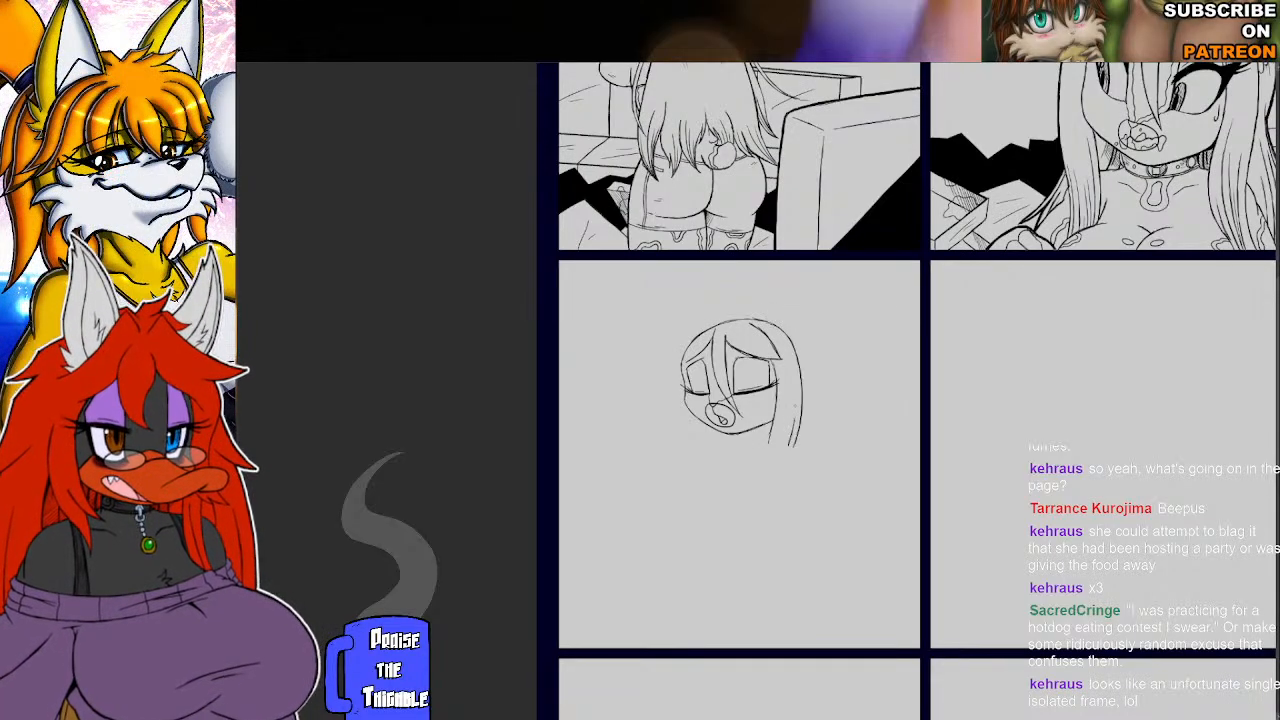
{"action": "key", "text": "ctrl+z"}
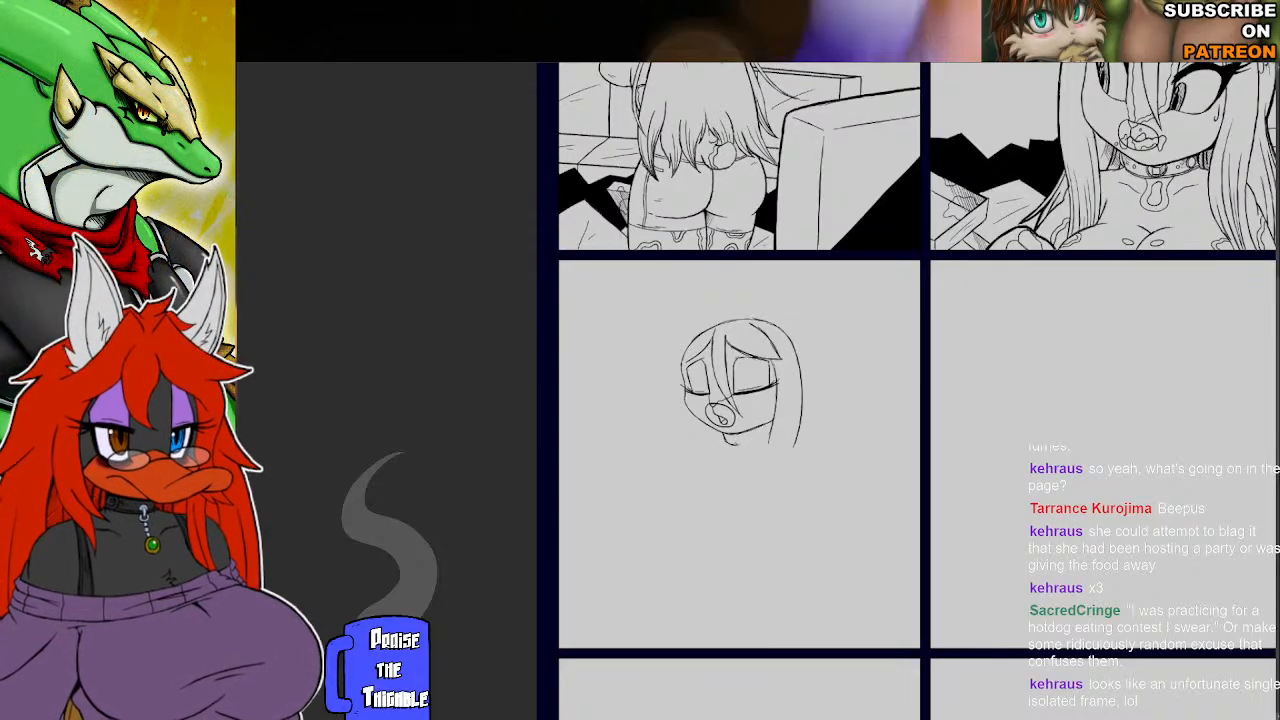
Draw a collar with a small buckle around the neck beneath the chin.
{"action": "left_click_drag", "start_coordinate": [746, 444], "coordinate": [770, 436]}
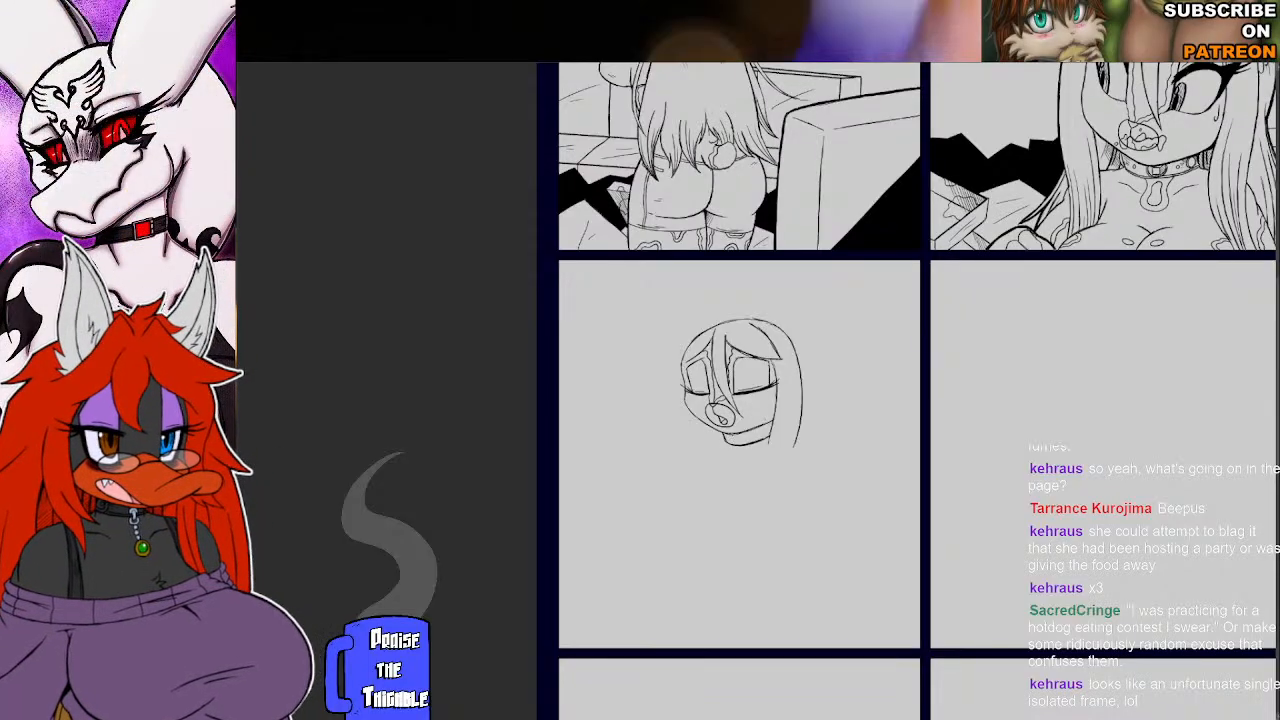
{"action": "left_click_drag", "start_coordinate": [744, 433], "coordinate": [742, 444]}
{"action": "key", "text": "ctrl+z"}
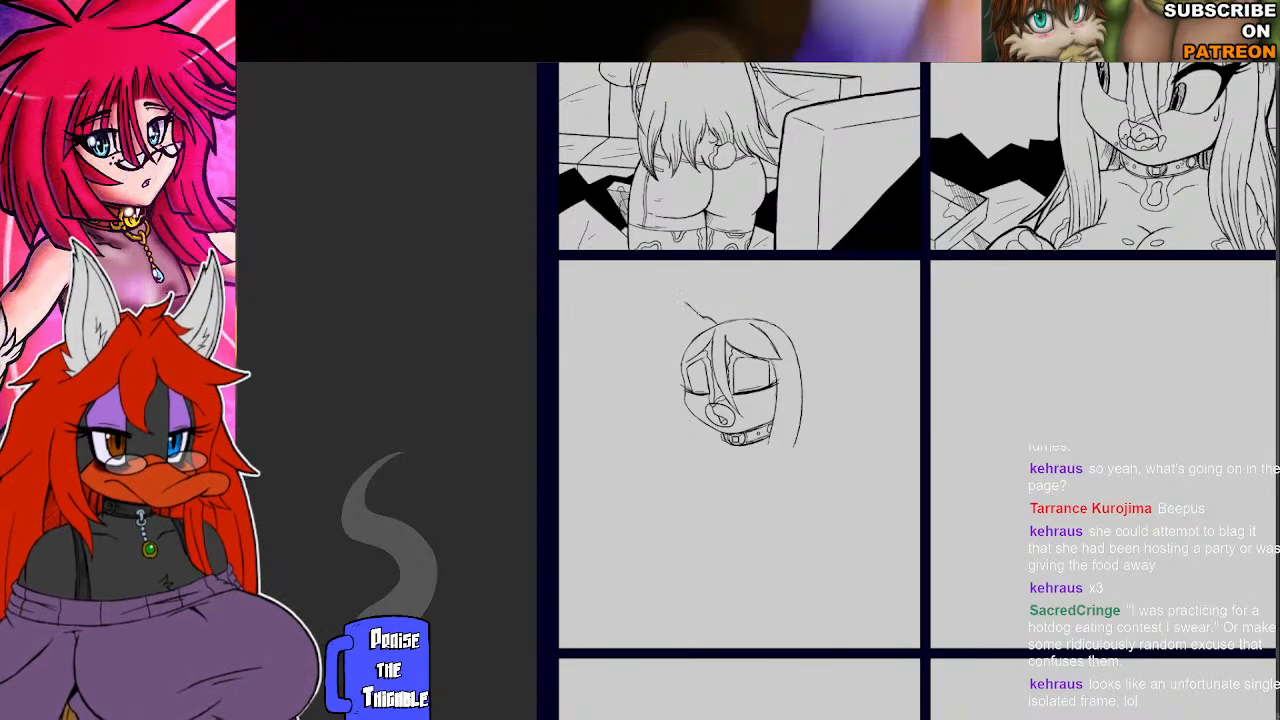
Draw two pointed ears on top of the head and erase the lower part of the long hair contour.
{"action": "left_click_drag", "start_coordinate": [684, 303], "coordinate": [685, 351]}
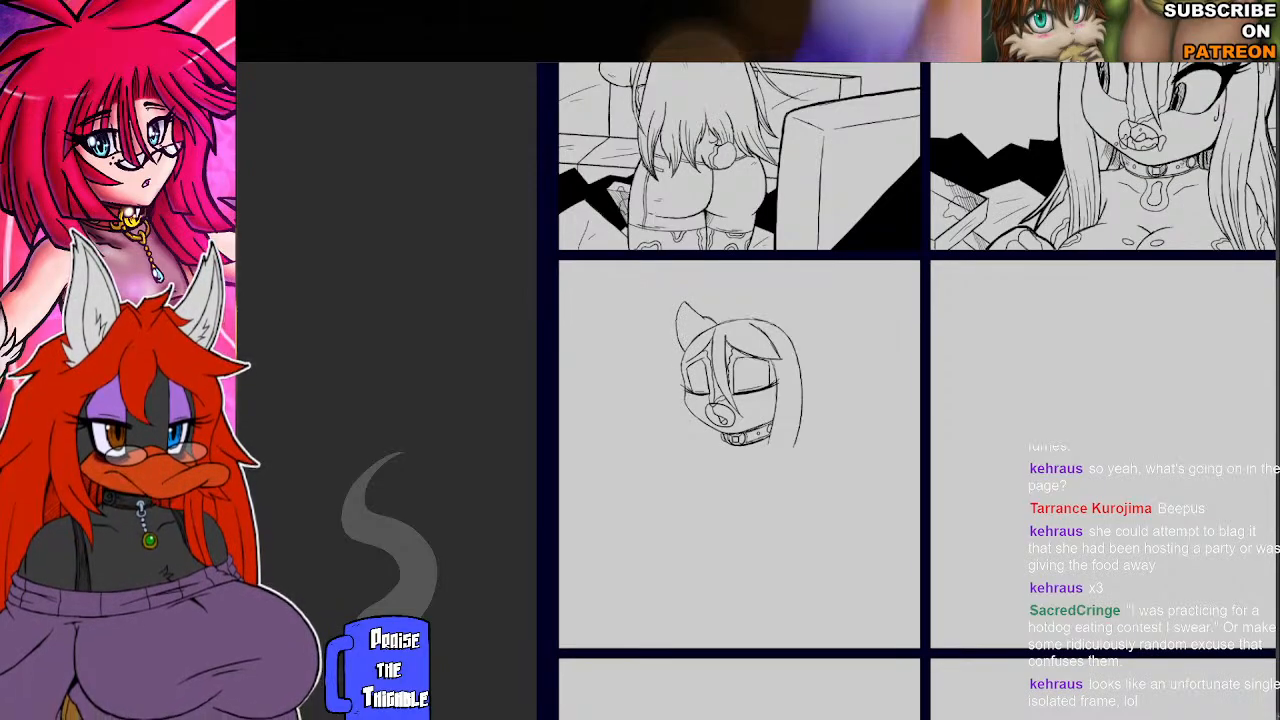
{"action": "left_click_drag", "start_coordinate": [746, 322], "coordinate": [781, 292]}
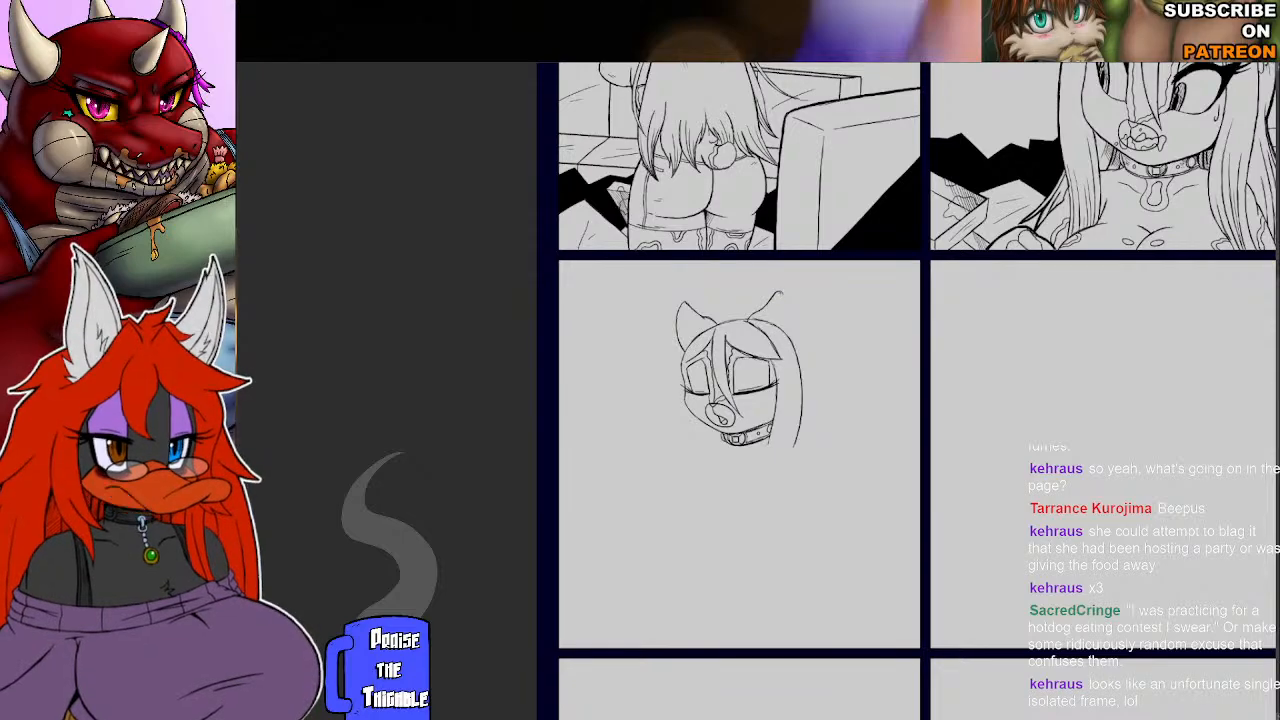
{"action": "left_click_drag", "start_coordinate": [786, 313], "coordinate": [778, 341]}
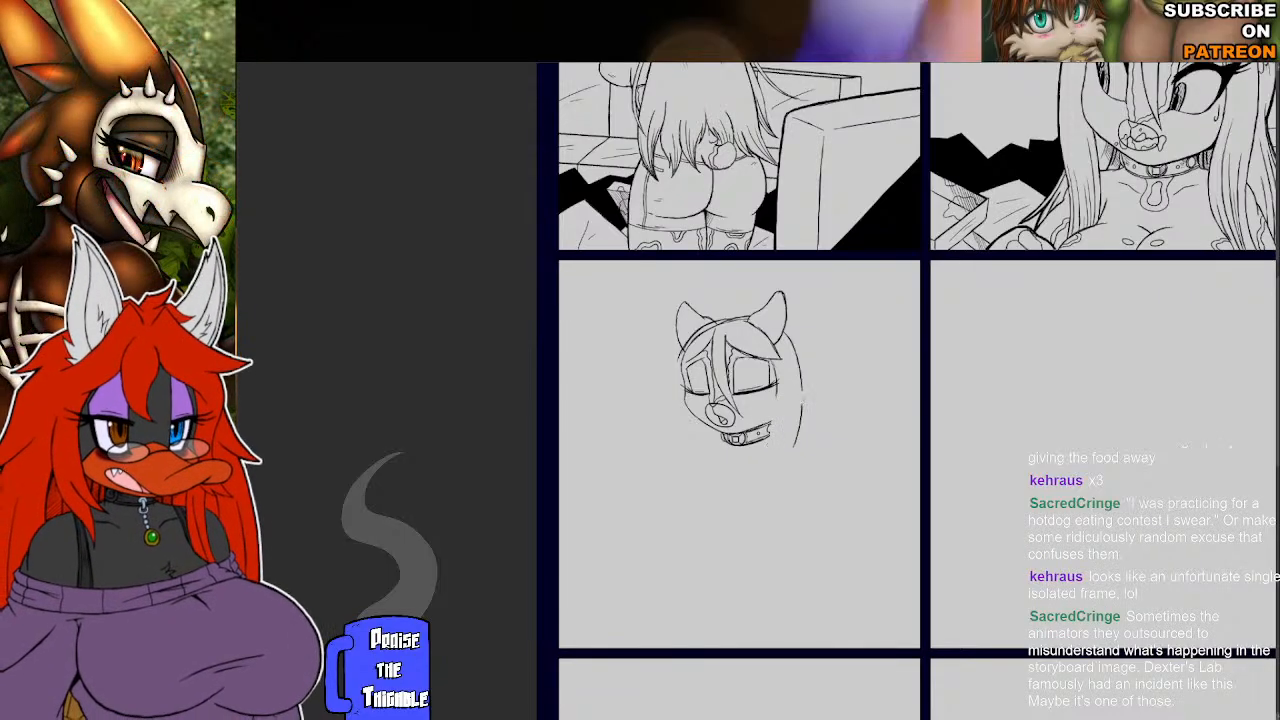
{"action": "left_click_drag", "start_coordinate": [804, 401], "coordinate": [797, 438]}
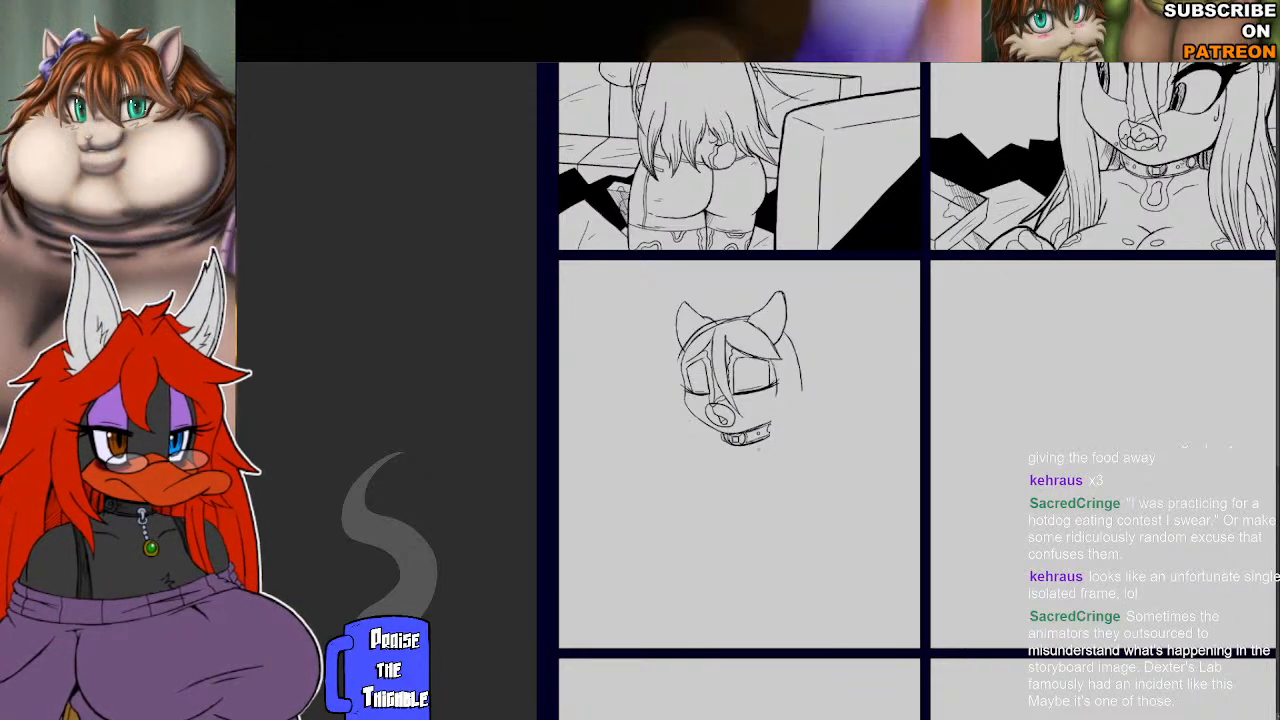
Sketch the rounded chest contour below the collar, run the side line down from the neck, and add a drooping rounded form beside it.
{"action": "mouse_move", "coordinate": [707, 480]}
{"action": "left_mouse_down"}
{"action": "mouse_move", "coordinate": [690, 491]}
{"action": "mouse_move", "coordinate": [686, 538]}
{"action": "mouse_move", "coordinate": [774, 543]}
{"action": "mouse_move", "coordinate": [786, 512]}
{"action": "left_mouse_up"}
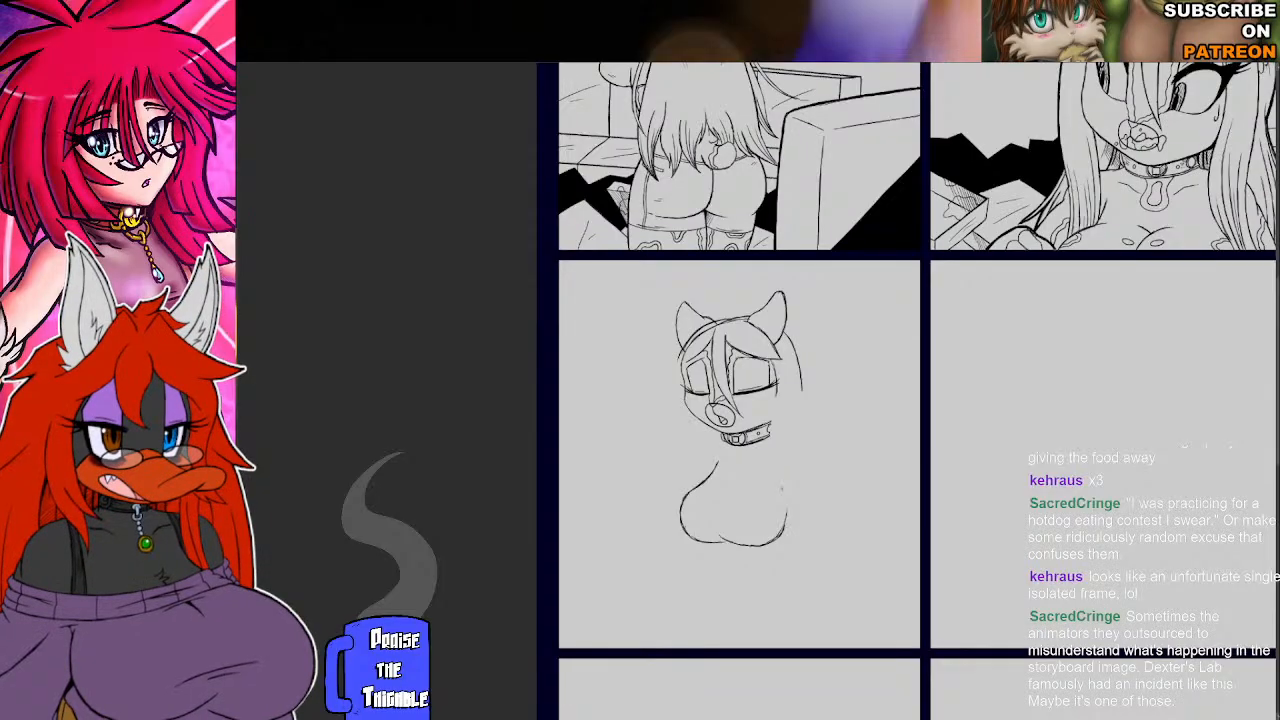
{"action": "key", "text": "ctrl+z"}
{"action": "left_click_drag", "start_coordinate": [774, 418], "coordinate": [770, 432]}
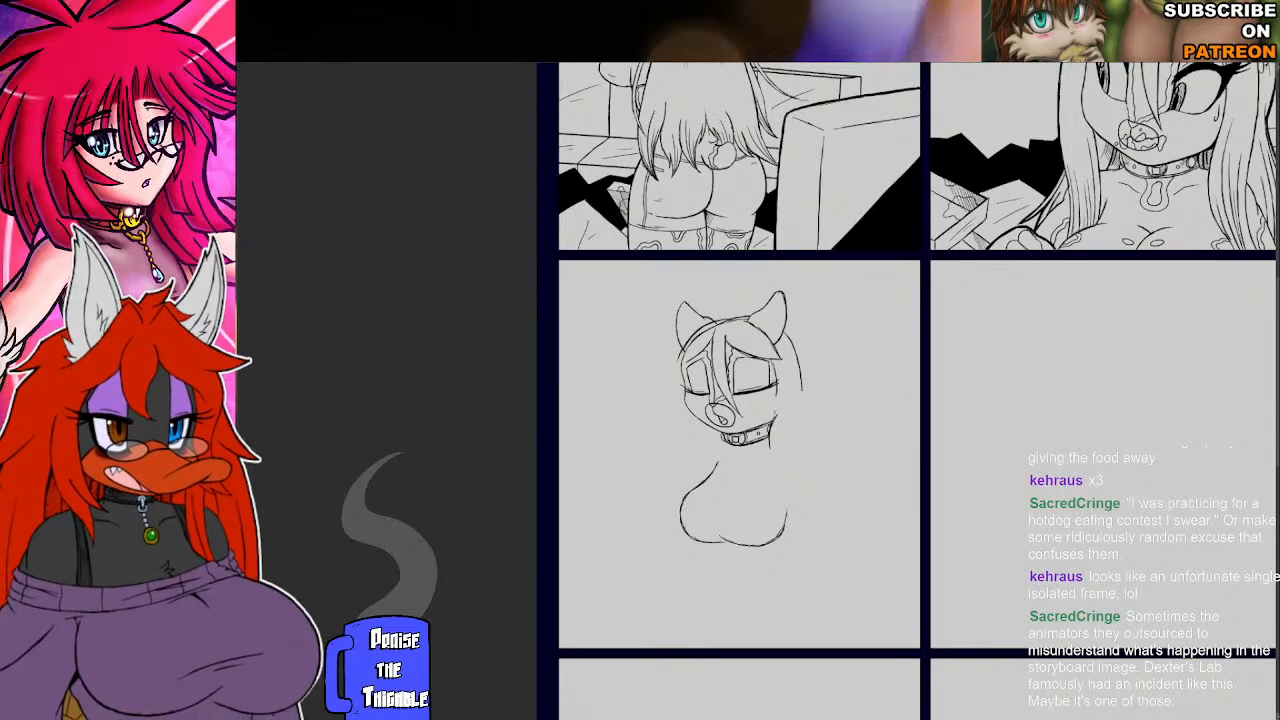
{"action": "mouse_move", "coordinate": [770, 440]}
{"action": "left_mouse_down"}
{"action": "mouse_move", "coordinate": [779, 530]}
{"action": "mouse_move", "coordinate": [800, 556]}
{"action": "left_mouse_up"}
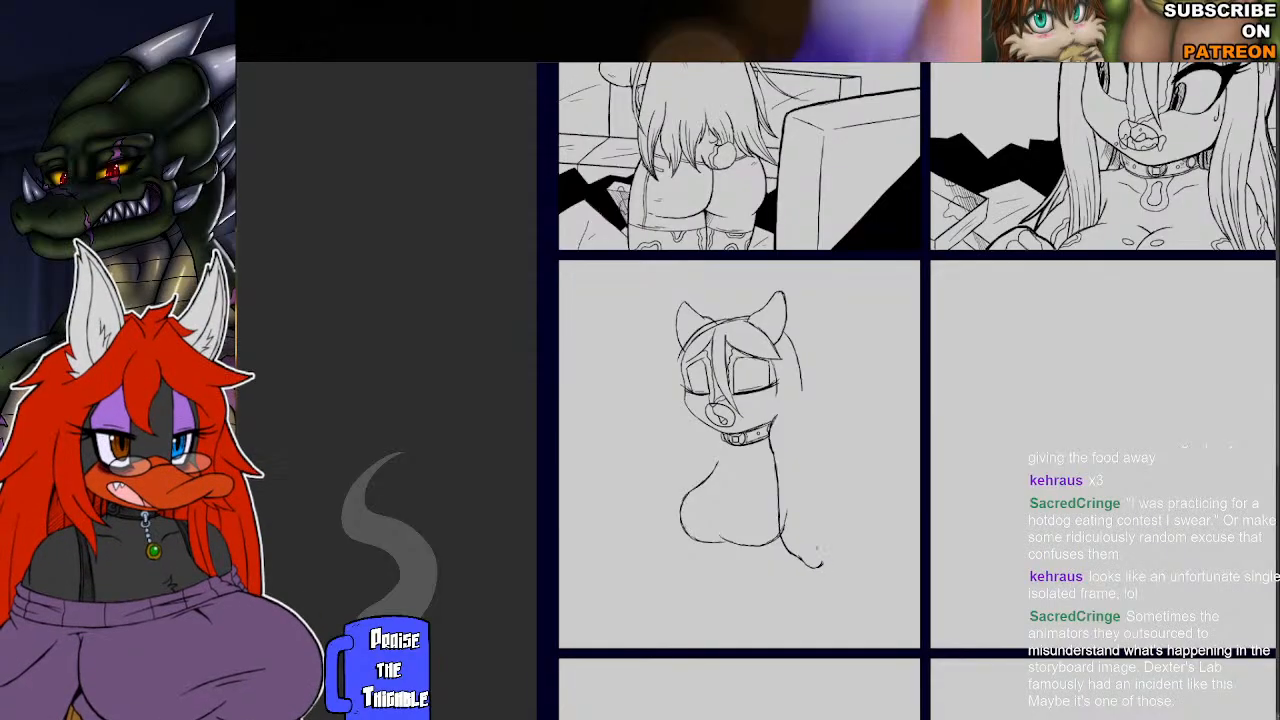
{"action": "left_click_drag", "start_coordinate": [824, 544], "coordinate": [829, 552]}
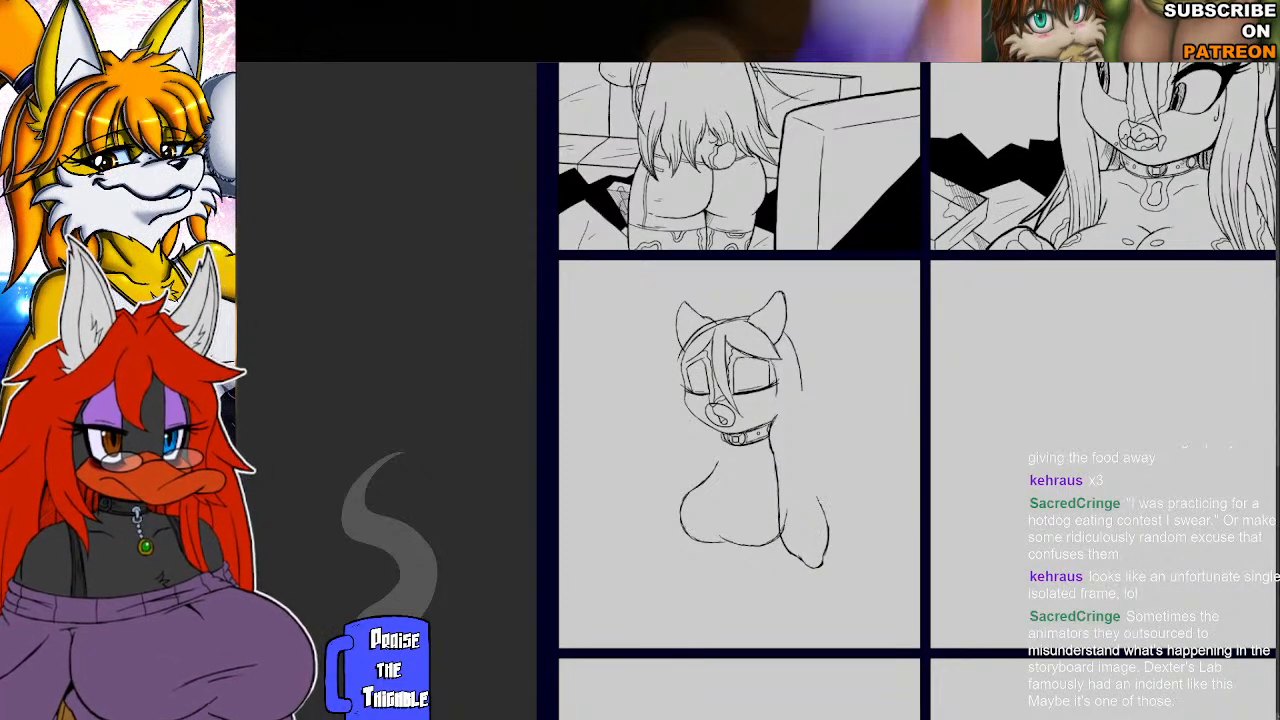
Complete the outer line of the drooping arm beside the chest and connect it up to the shoulder.
{"action": "mouse_move", "coordinate": [812, 483]}
{"action": "left_mouse_down"}
{"action": "mouse_move", "coordinate": [829, 528]}
{"action": "mouse_move", "coordinate": [823, 506]}
{"action": "left_mouse_up"}
{"action": "left_click_drag", "start_coordinate": [805, 474], "coordinate": [815, 492]}
{"action": "left_click_drag", "start_coordinate": [799, 462], "coordinate": [809, 482]}
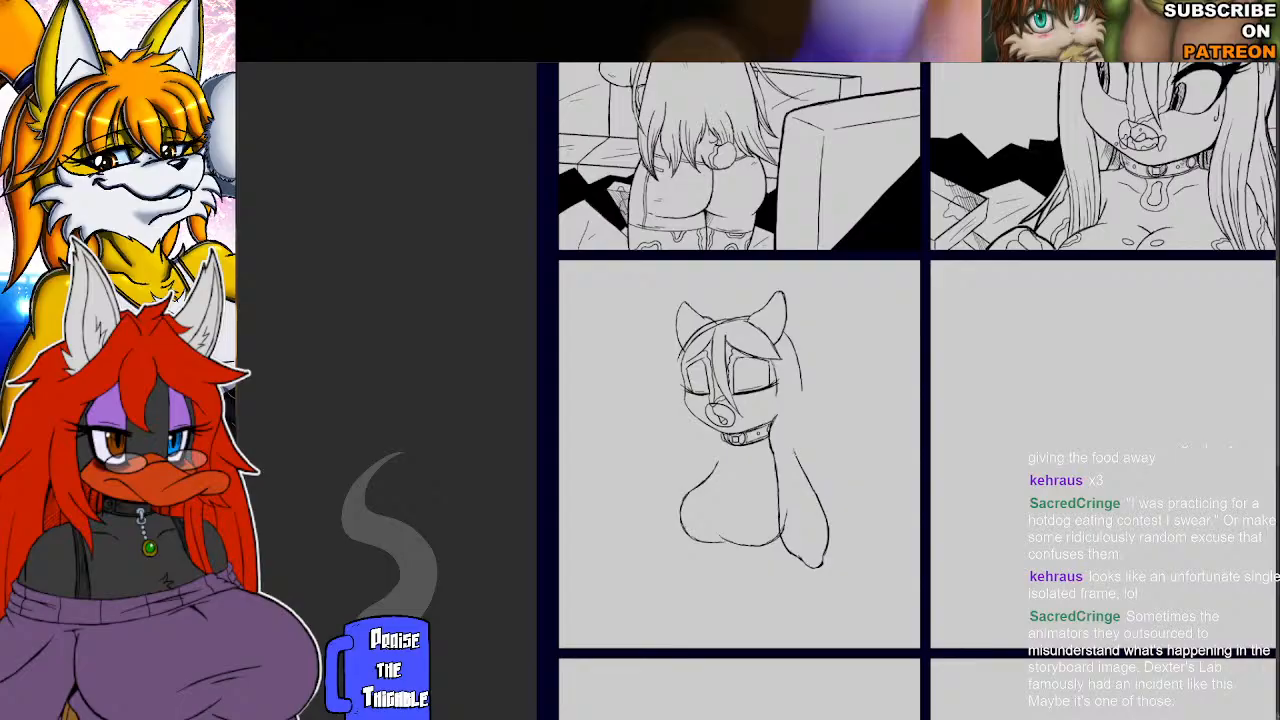
{"action": "left_click_drag", "start_coordinate": [815, 495], "coordinate": [827, 525]}
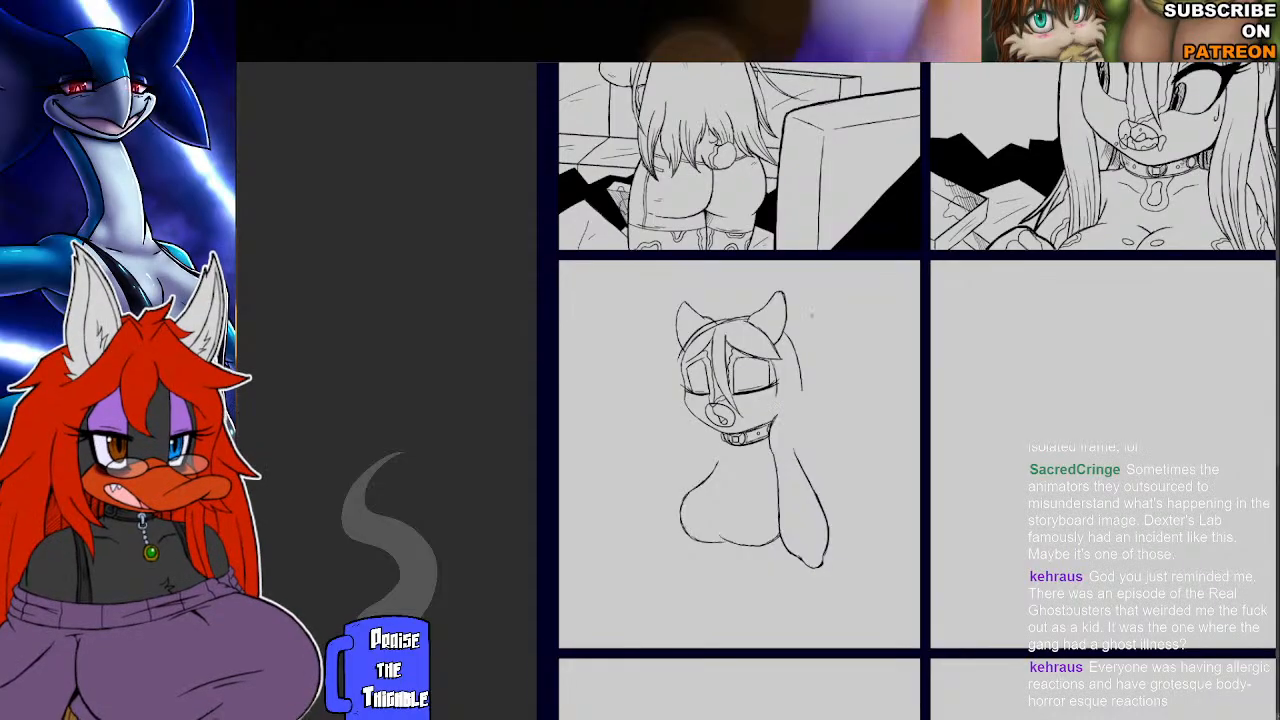
{"action": "left_click_drag", "start_coordinate": [795, 430], "coordinate": [799, 448]}
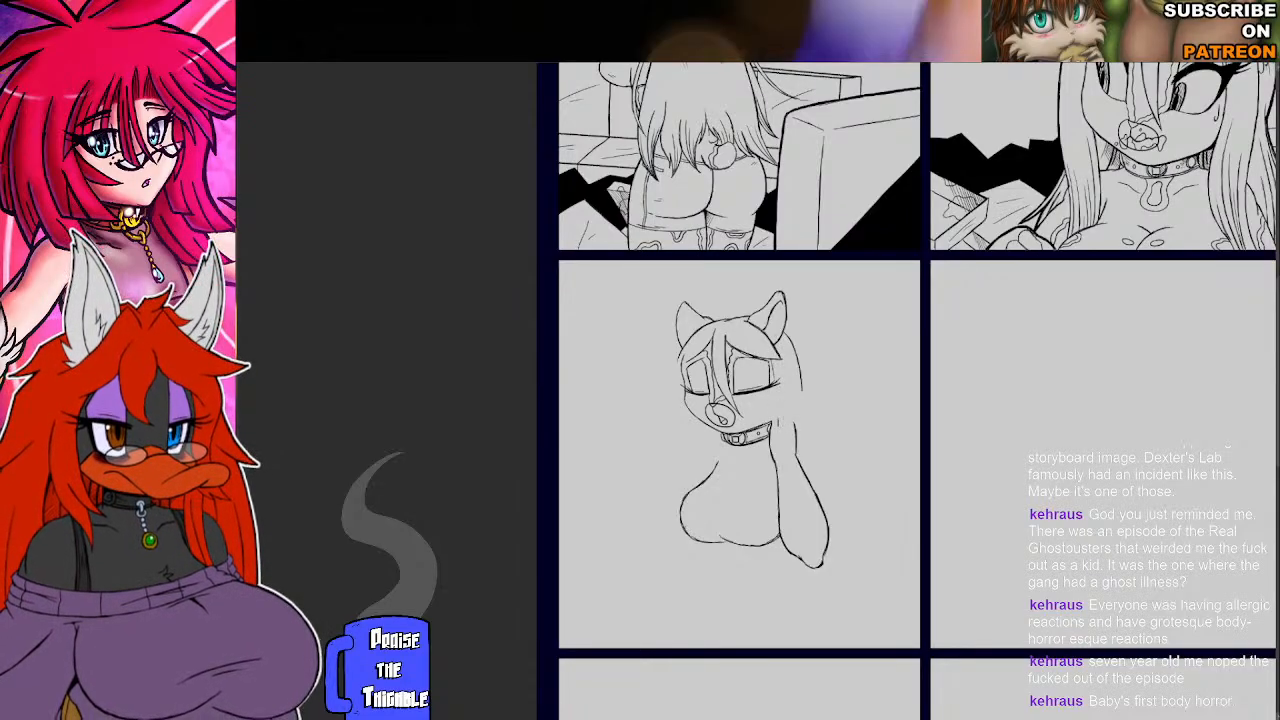
Draw the short hair line from the cheek to the shoulder and add an outer hair arc curving down behind the ear.
{"action": "left_click_drag", "start_coordinate": [776, 382], "coordinate": [795, 435]}
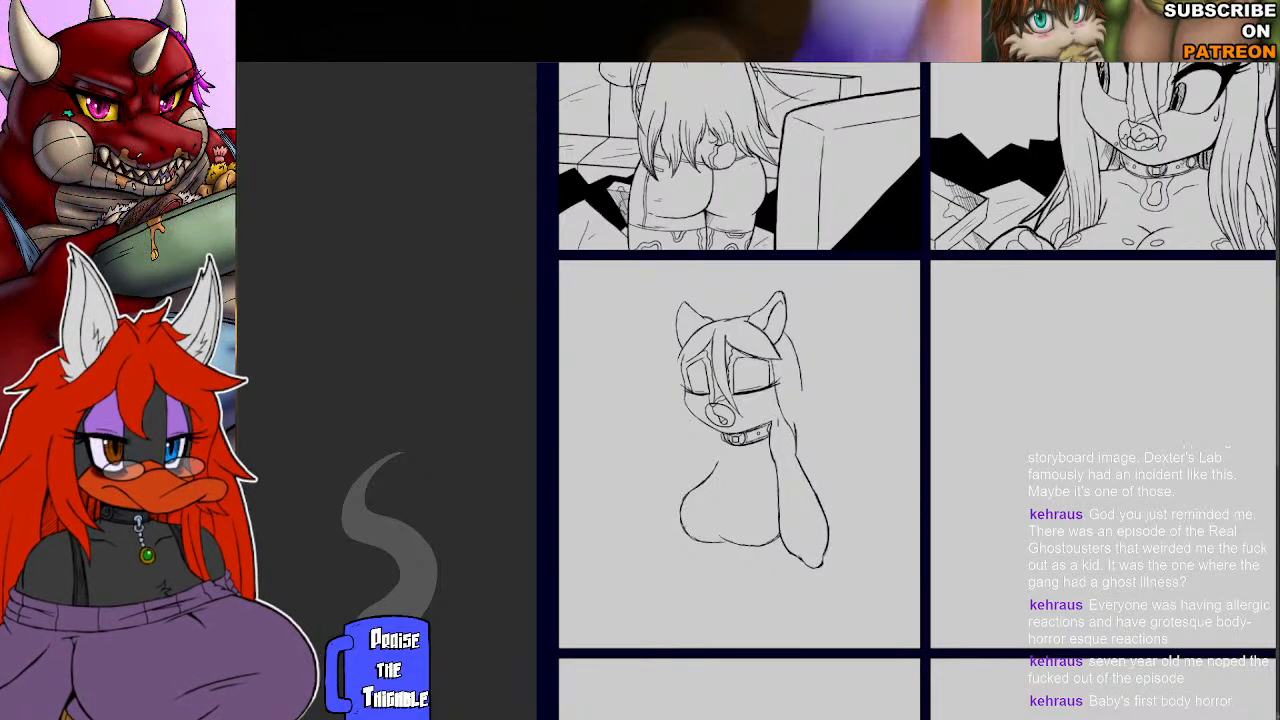
{"action": "left_click_drag", "start_coordinate": [782, 414], "coordinate": [770, 423]}
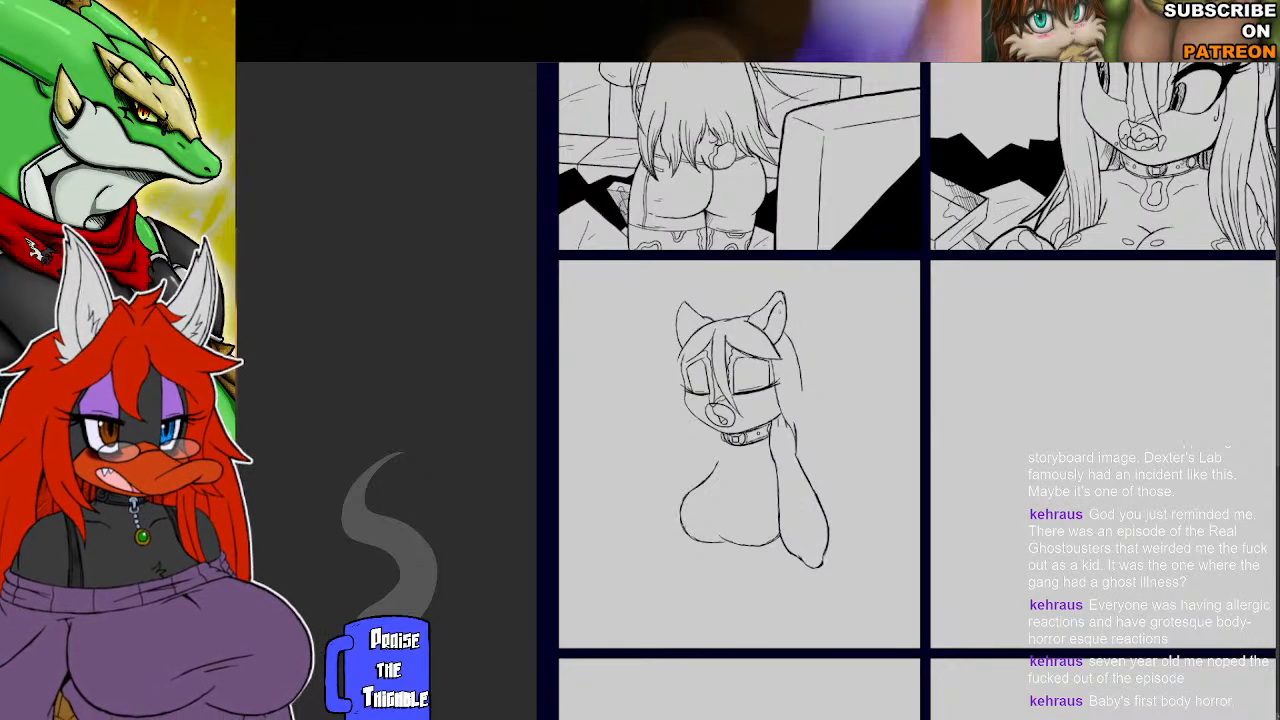
{"action": "mouse_move", "coordinate": [788, 324]}
{"action": "left_mouse_down"}
{"action": "mouse_move", "coordinate": [808, 350]}
{"action": "mouse_move", "coordinate": [811, 392]}
{"action": "left_mouse_up"}
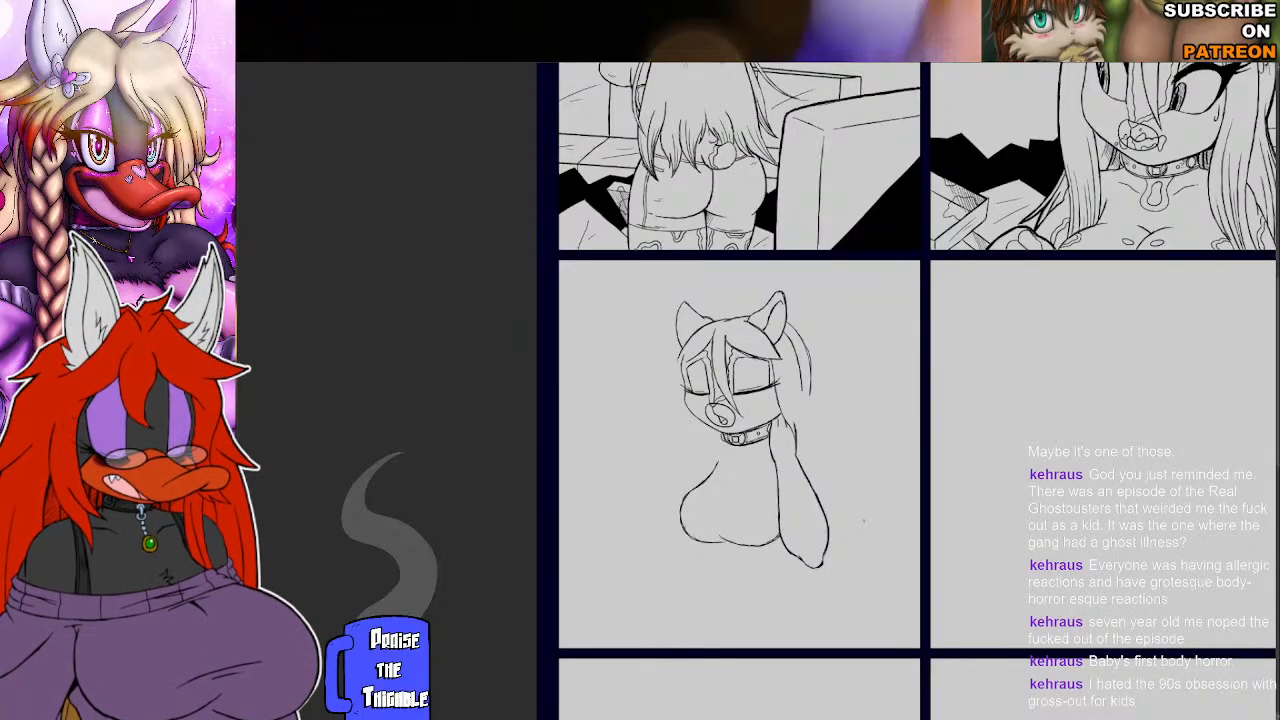
{"action": "left_click_drag", "start_coordinate": [791, 326], "coordinate": [810, 390]}
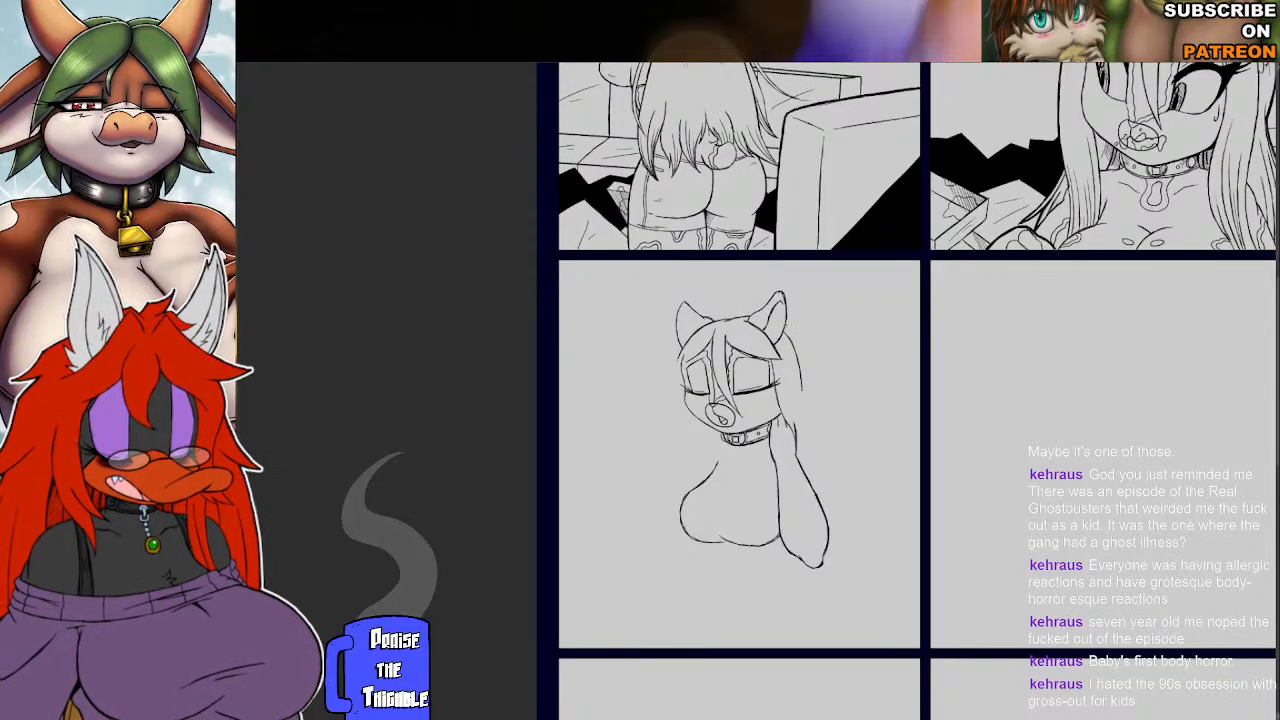
{"action": "left_click_drag", "start_coordinate": [787, 326], "coordinate": [808, 384]}
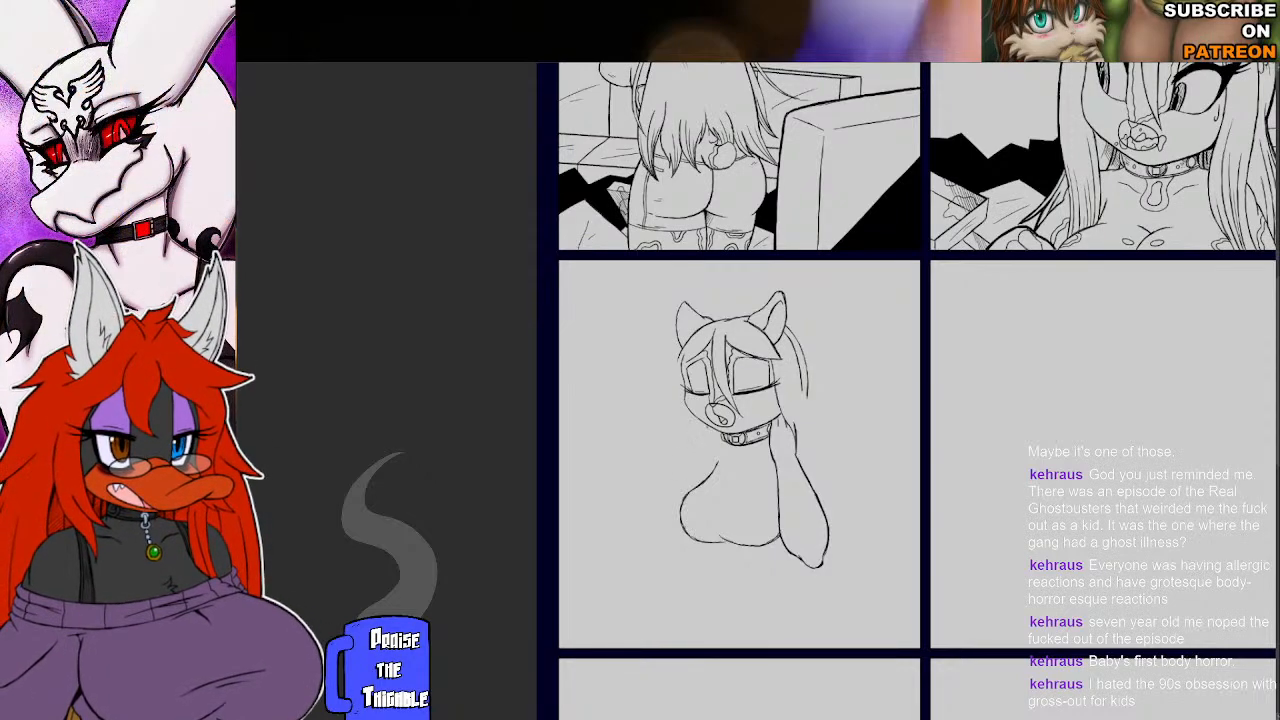
Sketch the second arm on the other side of the chest and run a long hair lock down past the face to it.
{"action": "left_click_drag", "start_coordinate": [705, 427], "coordinate": [656, 524]}
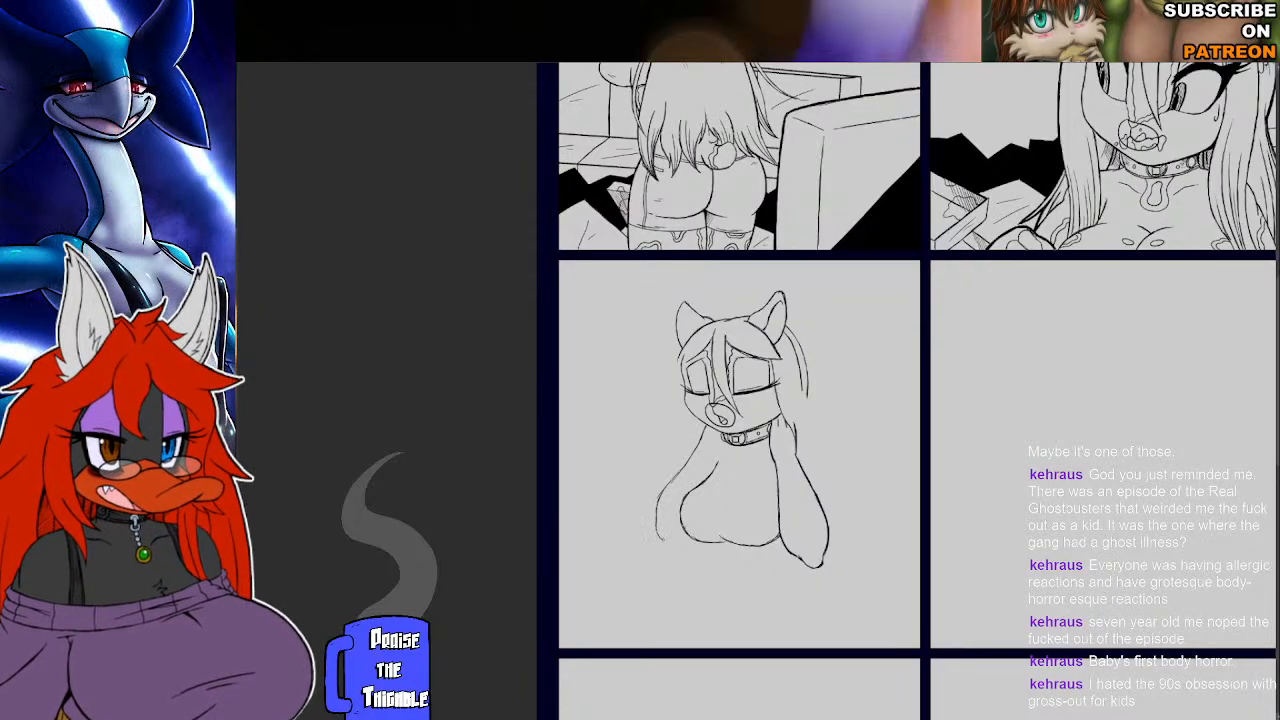
{"action": "left_click_drag", "start_coordinate": [669, 540], "coordinate": [690, 539]}
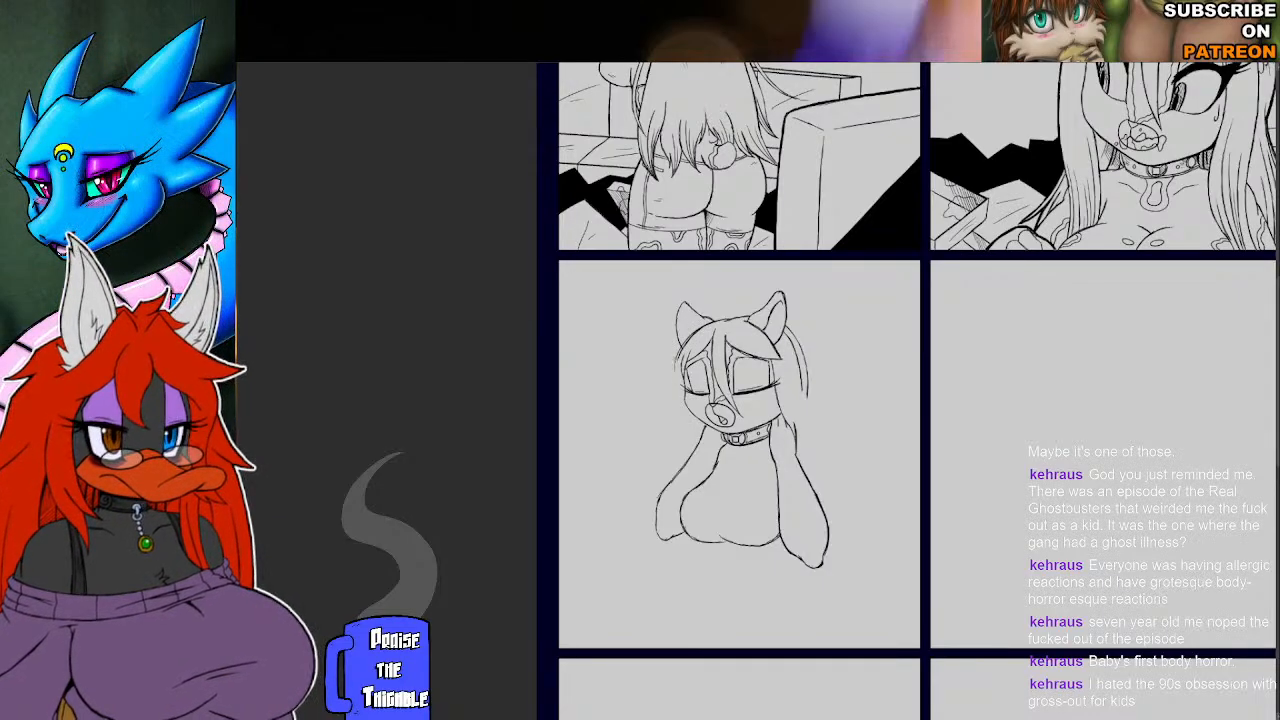
{"action": "left_click_drag", "start_coordinate": [678, 402], "coordinate": [690, 451]}
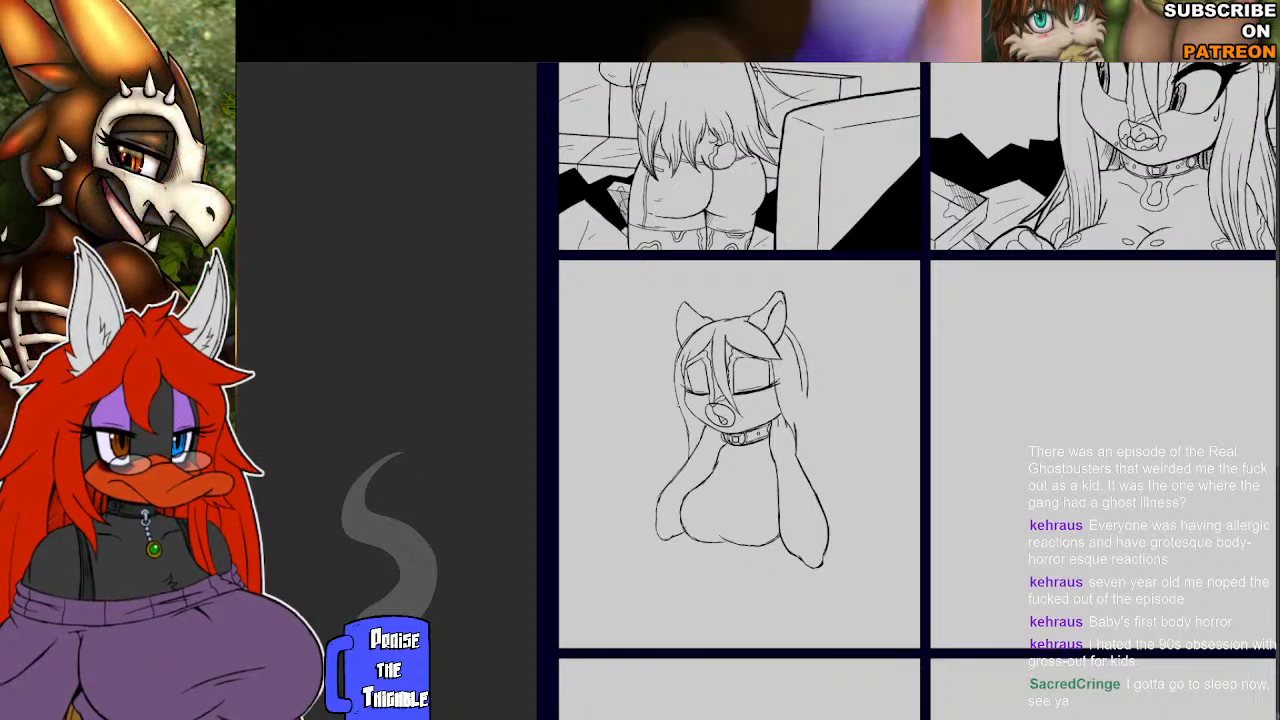
{"action": "left_click_drag", "start_coordinate": [677, 368], "coordinate": [681, 468]}
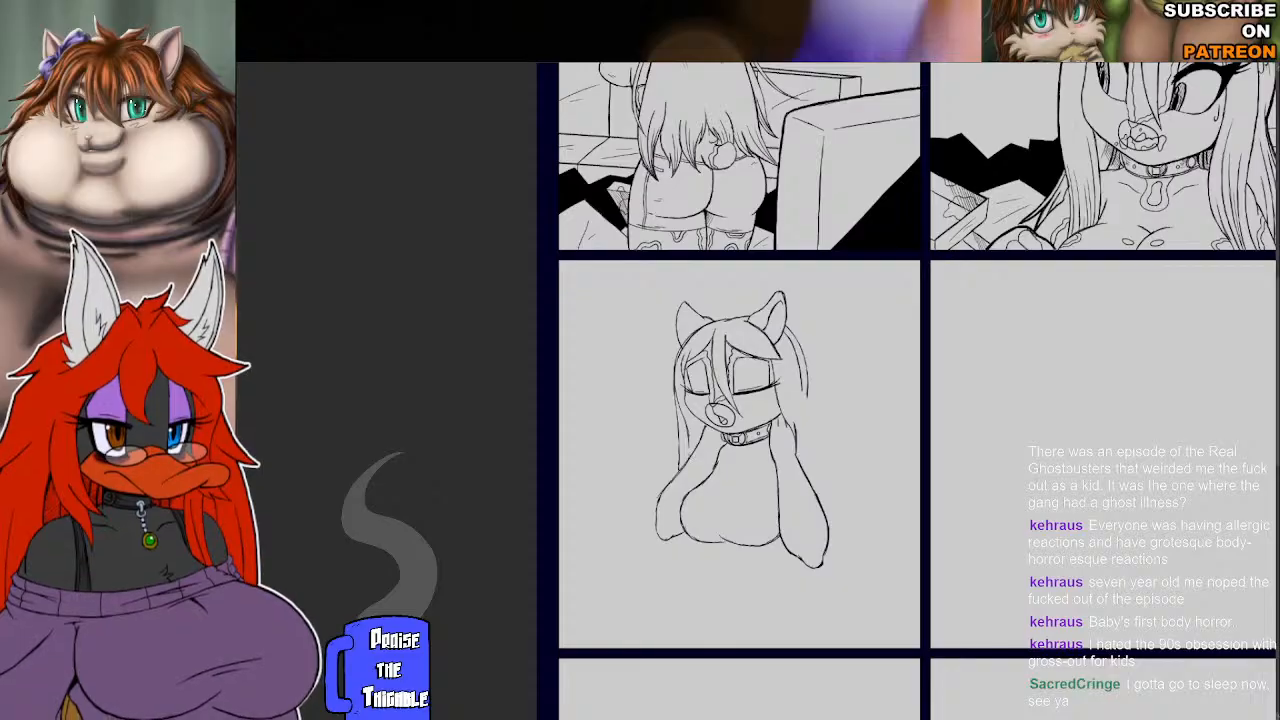
{"action": "left_click_drag", "start_coordinate": [693, 446], "coordinate": [678, 400]}
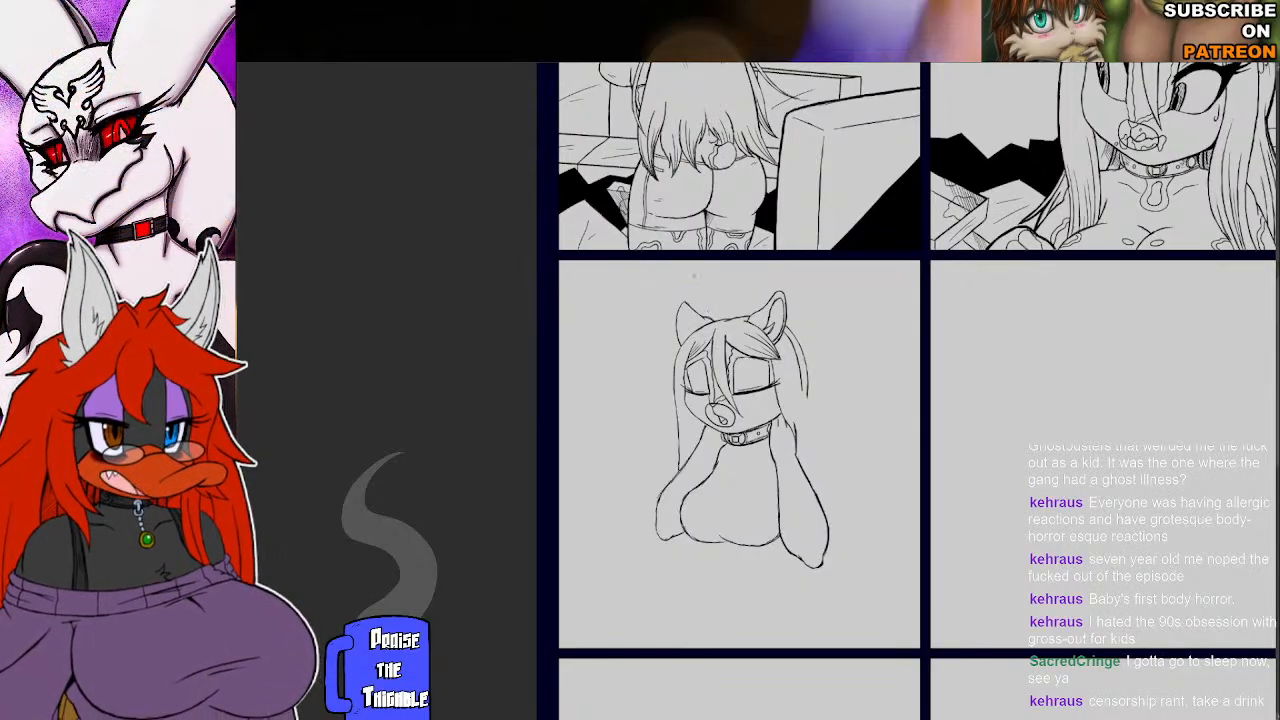
Draw a small tuft of curved hair strands on top of the head between the ears, redoing the first strokes.
{"action": "mouse_move", "coordinate": [730, 320]}
{"action": "left_mouse_down"}
{"action": "mouse_move", "coordinate": [712, 300]}
{"action": "mouse_move", "coordinate": [730, 308]}
{"action": "left_mouse_up"}
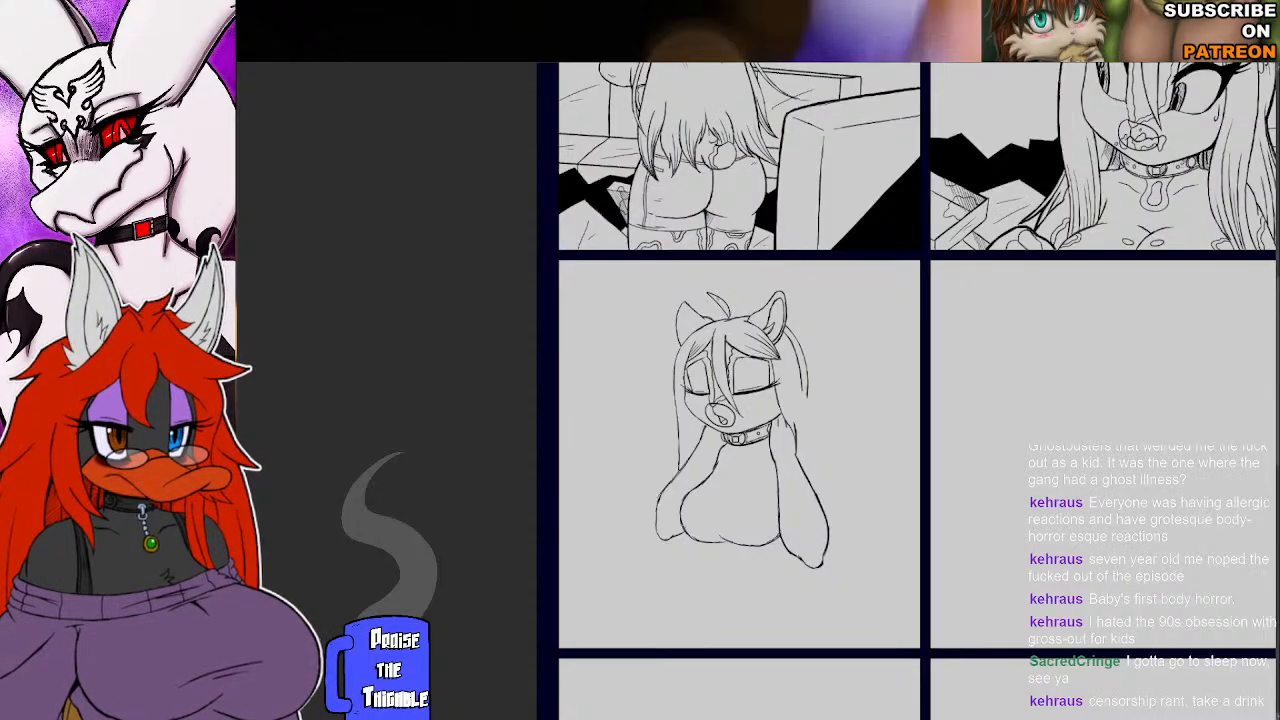
{"action": "key", "text": "ctrl+z"}
{"action": "key", "text": "ctrl+z"}
{"action": "mouse_move", "coordinate": [726, 310]}
{"action": "left_mouse_down"}
{"action": "mouse_move", "coordinate": [698, 284]}
{"action": "mouse_move", "coordinate": [733, 301]}
{"action": "left_mouse_up"}
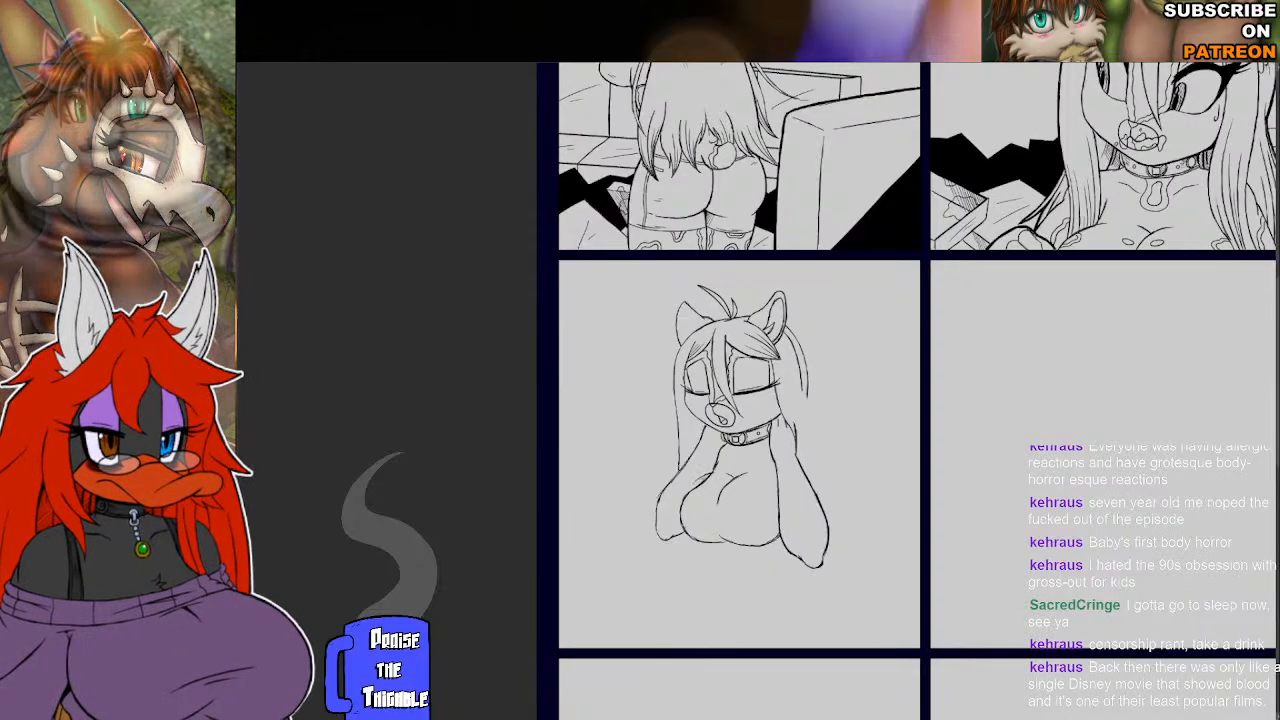
Redraw the side of the chest contour slightly wider and add the top's straight neckline with a small V-shaped notch.
{"action": "left_click_drag", "start_coordinate": [685, 493], "coordinate": [681, 525]}
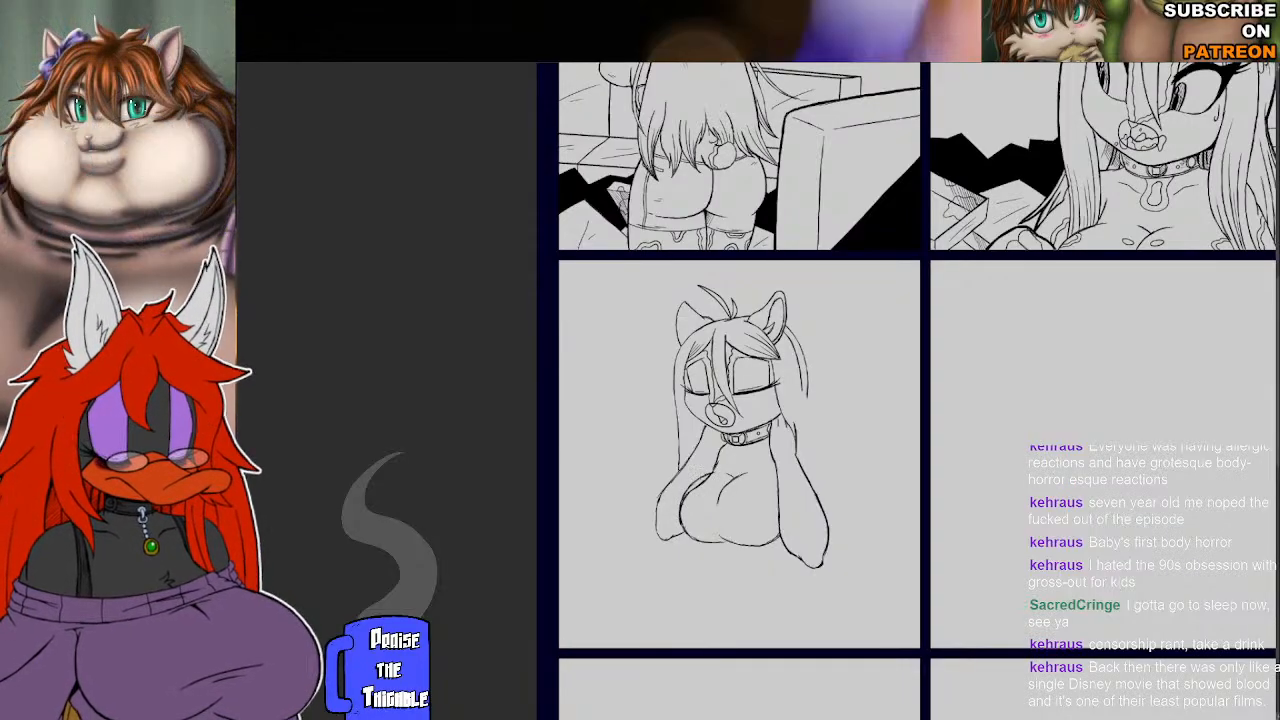
{"action": "left_click_drag", "start_coordinate": [684, 493], "coordinate": [675, 516]}
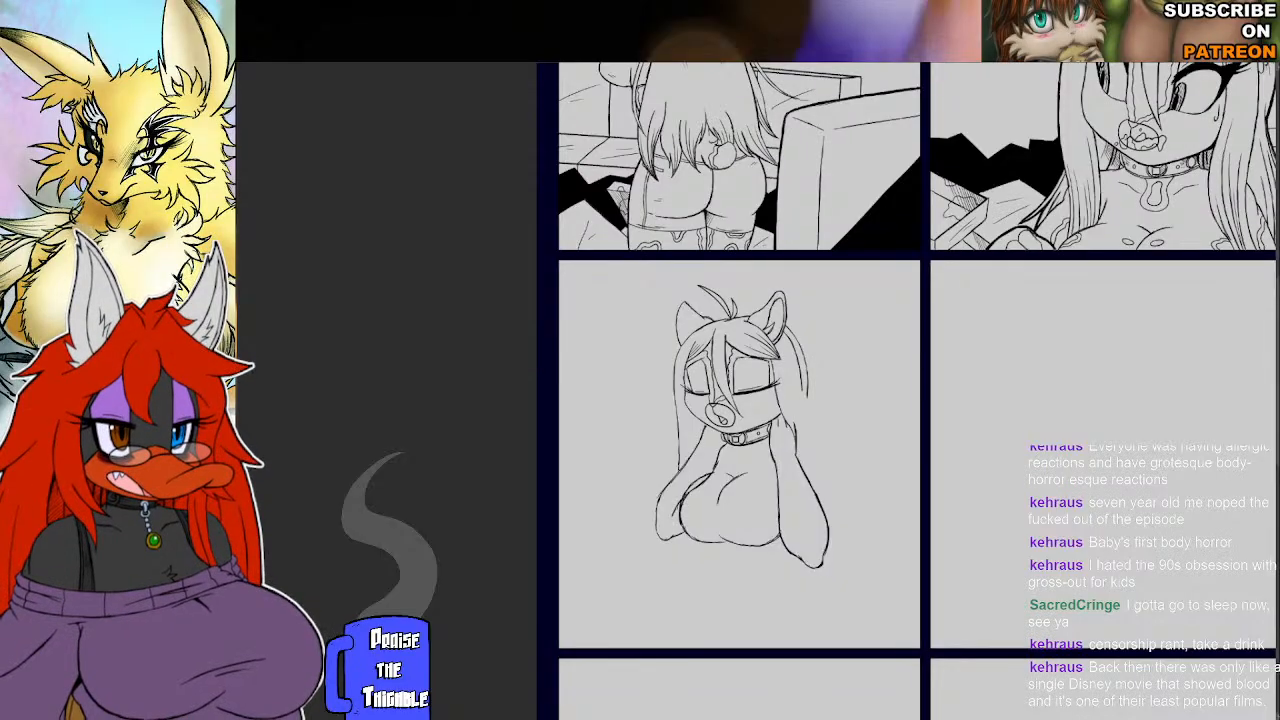
{"action": "left_click_drag", "start_coordinate": [677, 518], "coordinate": [674, 533]}
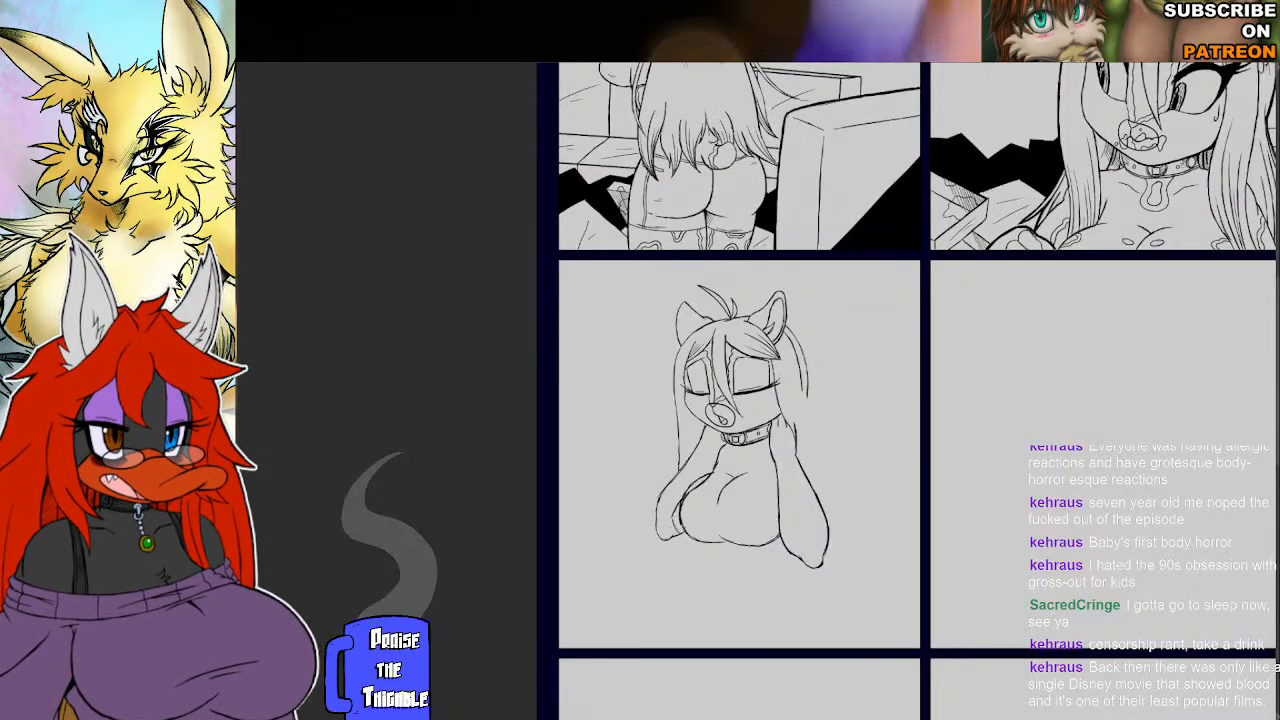
{"action": "mouse_move", "coordinate": [677, 516]}
{"action": "left_mouse_down"}
{"action": "mouse_move", "coordinate": [672, 540]}
{"action": "mouse_move", "coordinate": [704, 546]}
{"action": "left_mouse_up"}
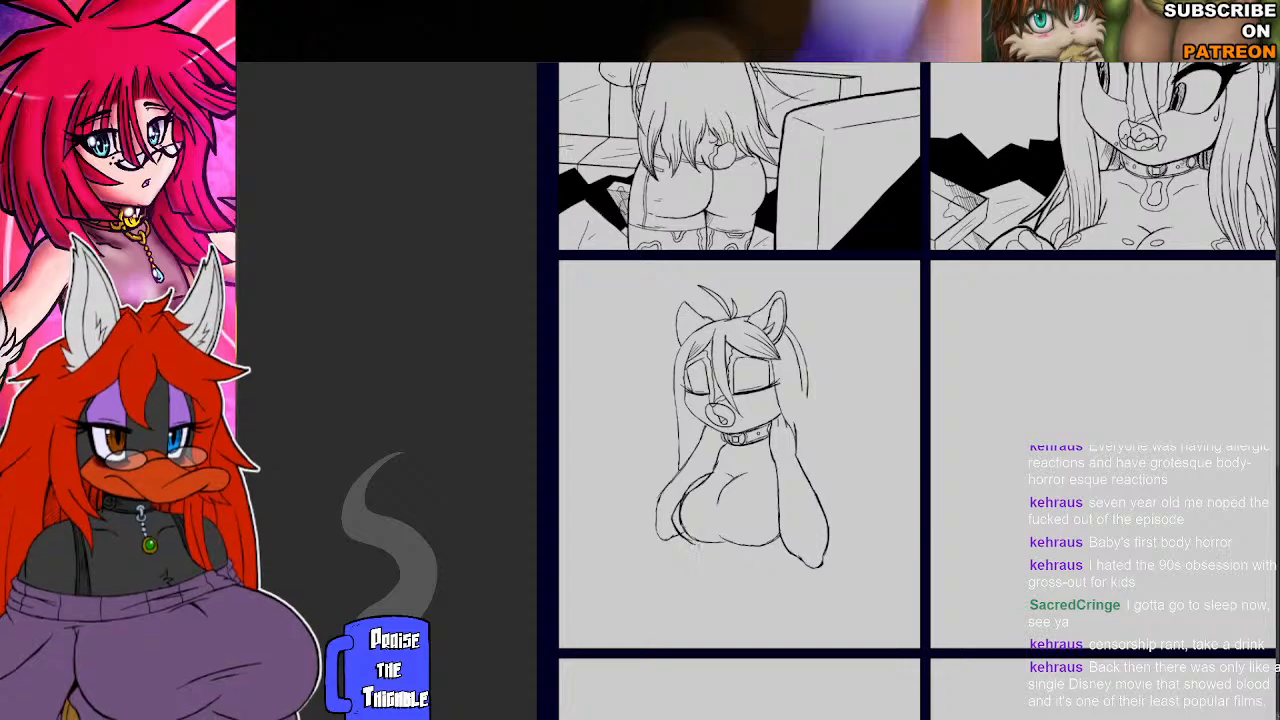
{"action": "left_click_drag", "start_coordinate": [690, 541], "coordinate": [704, 546]}
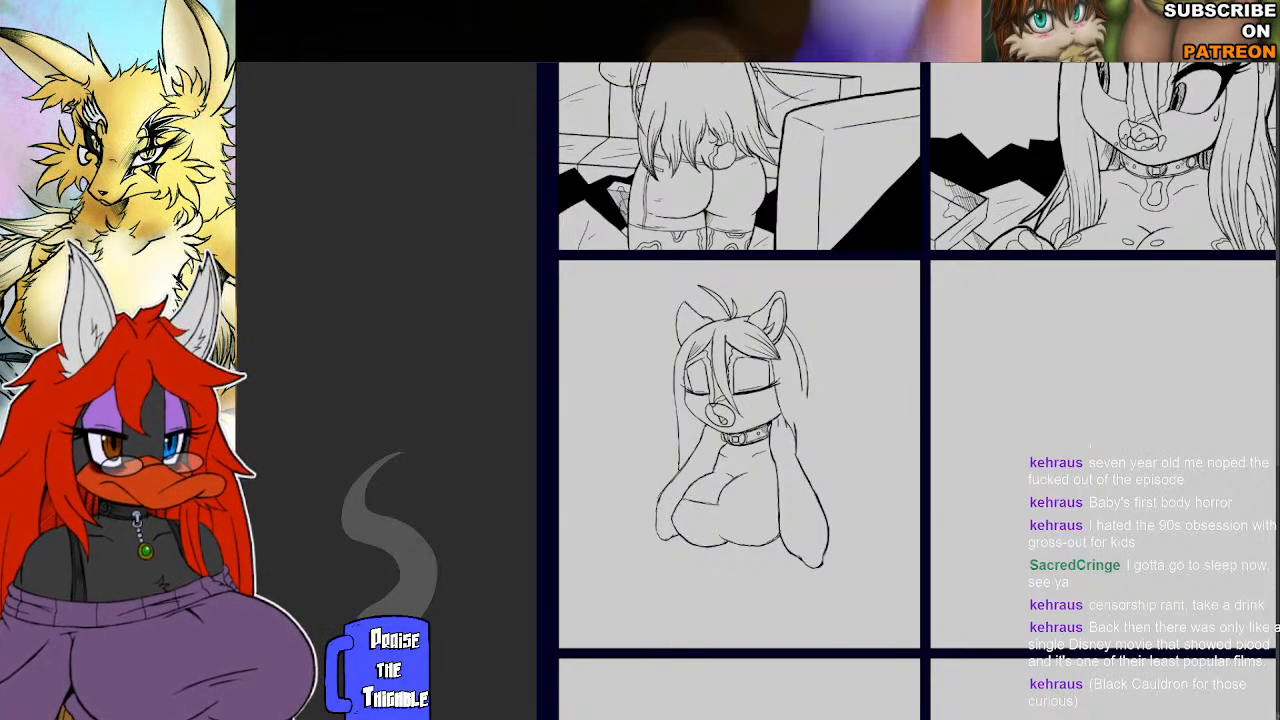
{"action": "left_click_drag", "start_coordinate": [712, 503], "coordinate": [768, 503]}
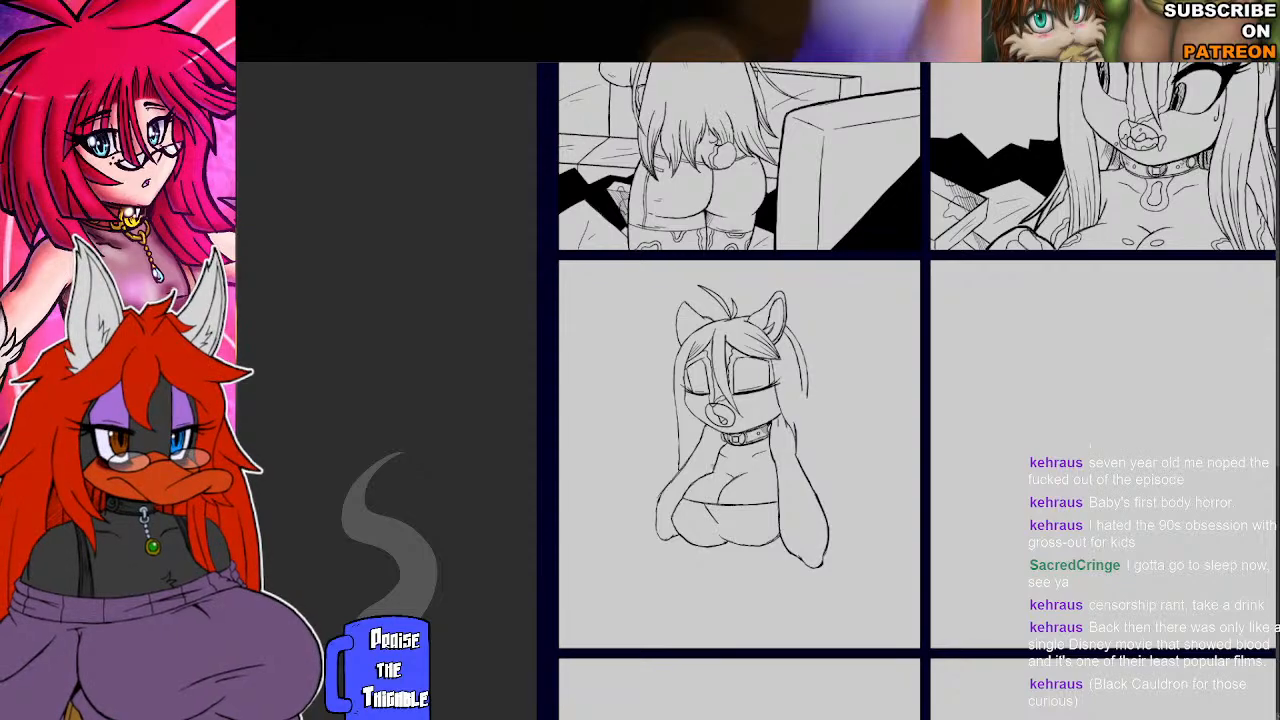
{"action": "left_click_drag", "start_coordinate": [712, 507], "coordinate": [730, 506]}
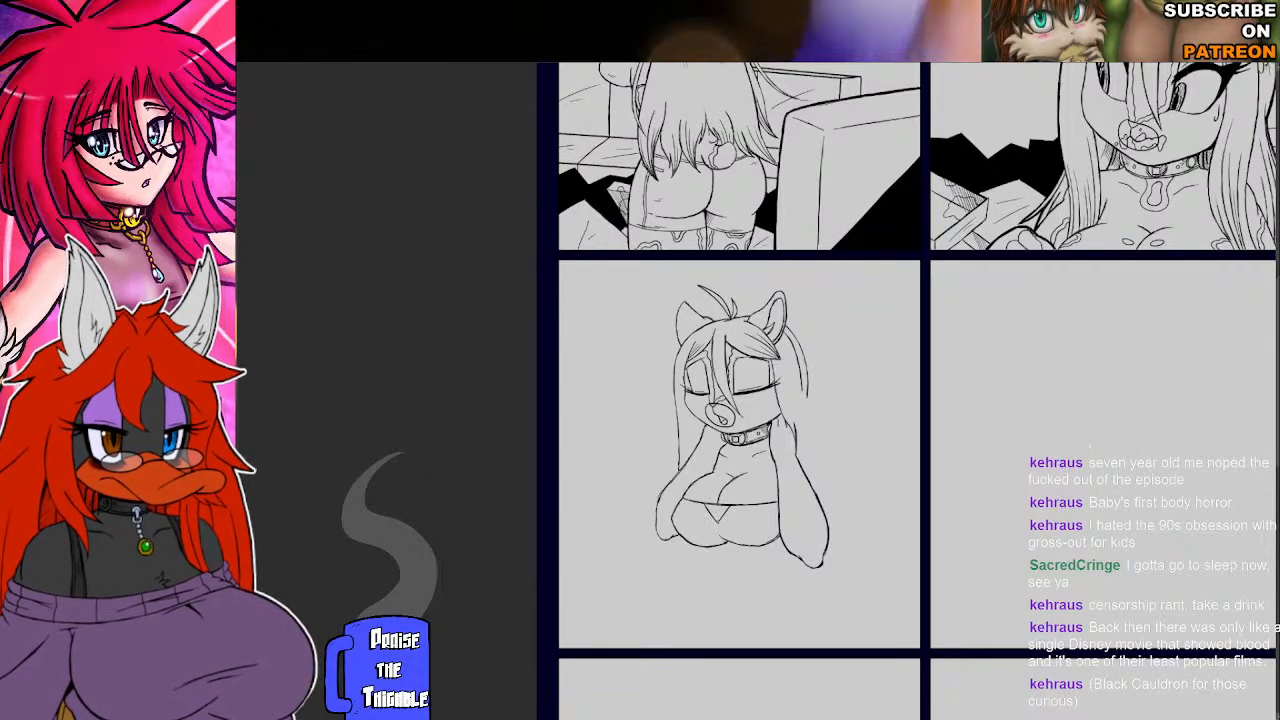
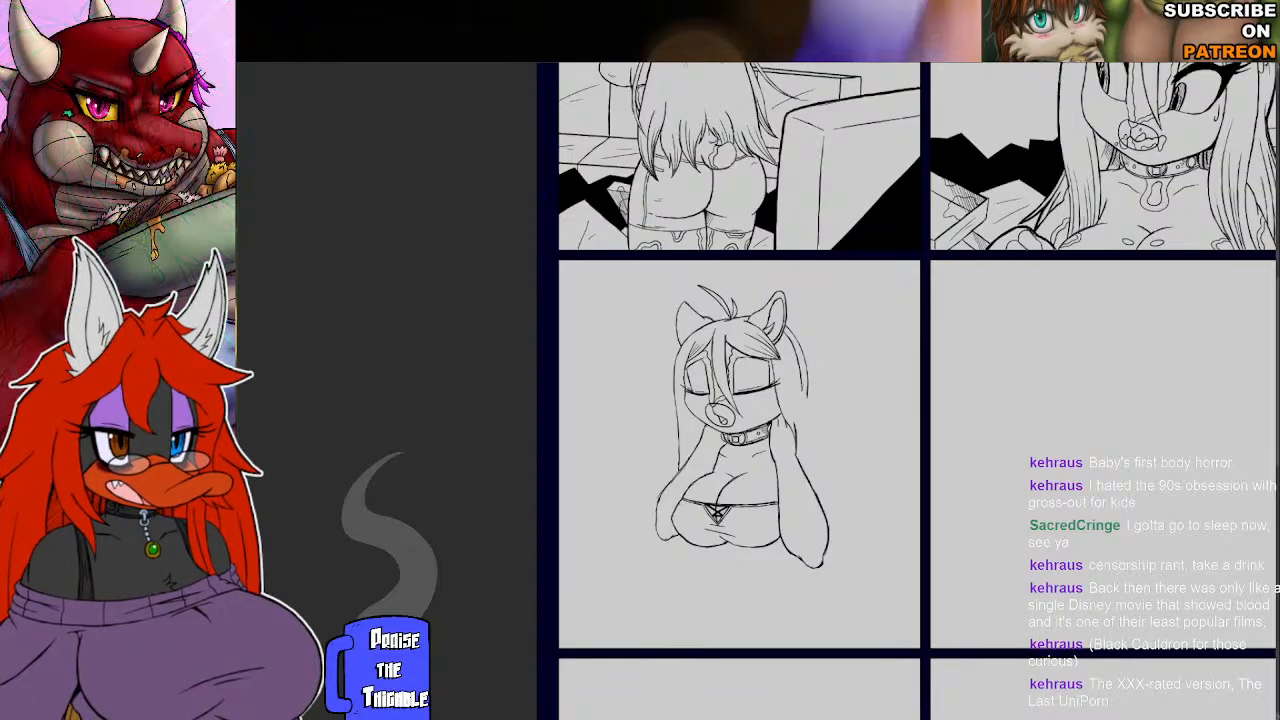
Extend the outer hair contour down behind the shoulder and refine the outline of the opposite arm.
{"action": "mouse_move", "coordinate": [808, 412]}
{"action": "left_mouse_down"}
{"action": "mouse_move", "coordinate": [814, 481]}
{"action": "mouse_move", "coordinate": [808, 402]}
{"action": "left_mouse_up"}
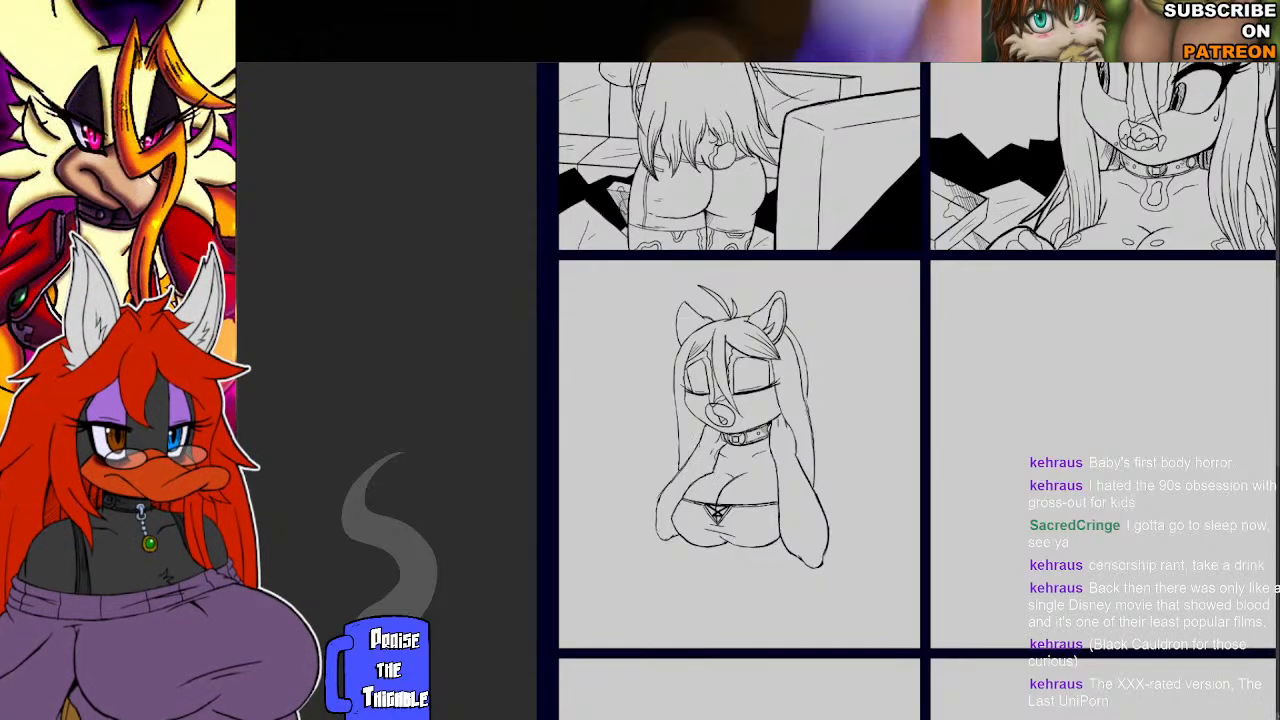
{"action": "left_click_drag", "start_coordinate": [689, 459], "coordinate": [667, 493]}
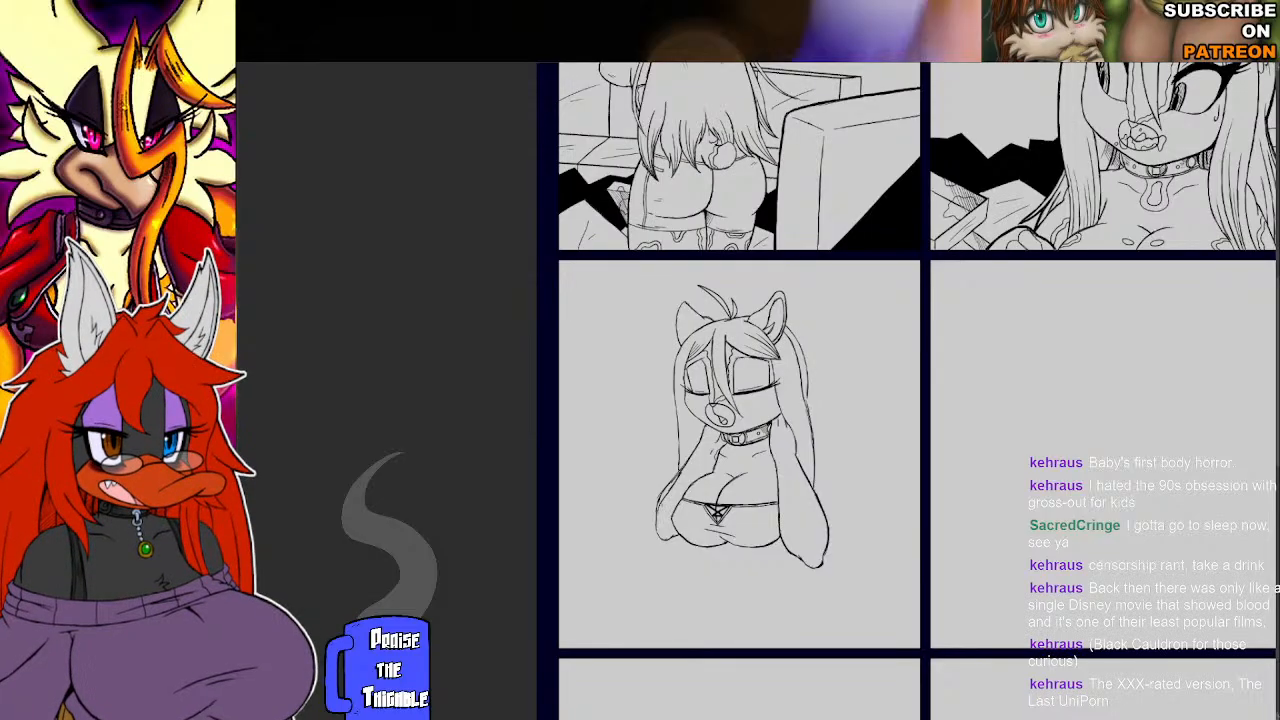
{"action": "left_click_drag", "start_coordinate": [659, 507], "coordinate": [656, 521]}
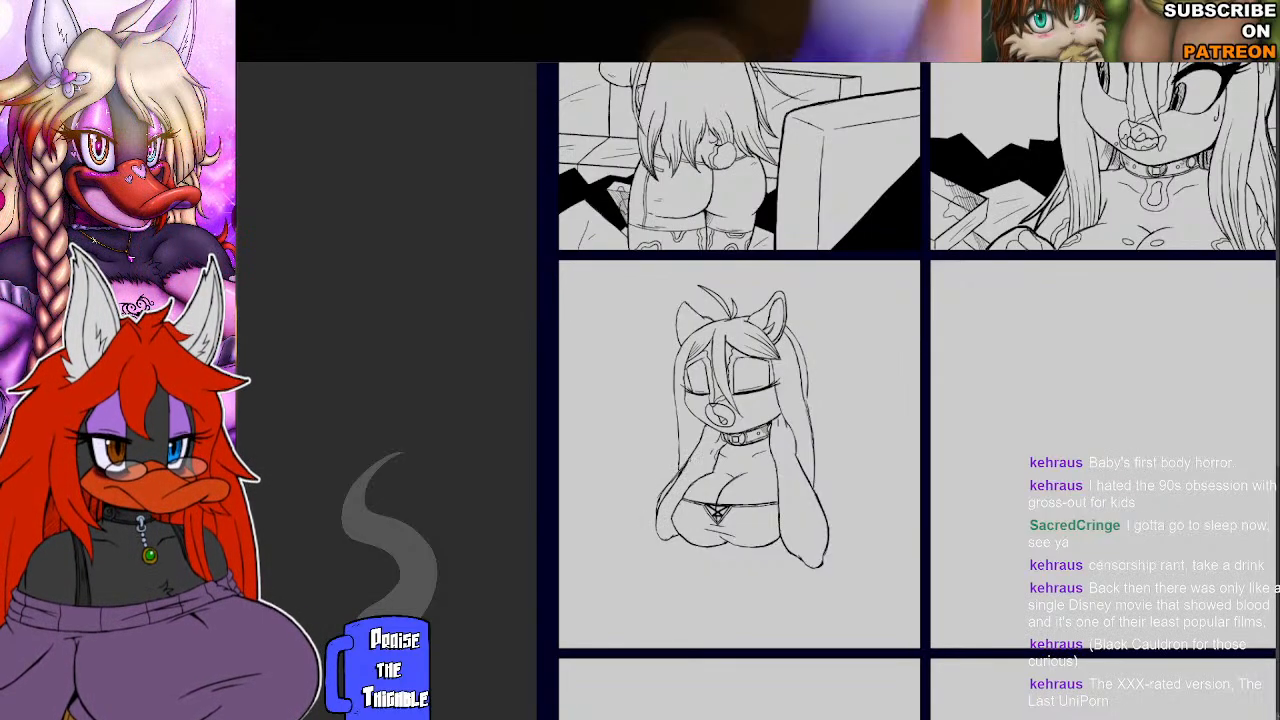
{"action": "mouse_move", "coordinate": [656, 501]}
{"action": "left_mouse_down"}
{"action": "mouse_move", "coordinate": [656, 519]}
{"action": "mouse_move", "coordinate": [674, 481]}
{"action": "left_mouse_up"}
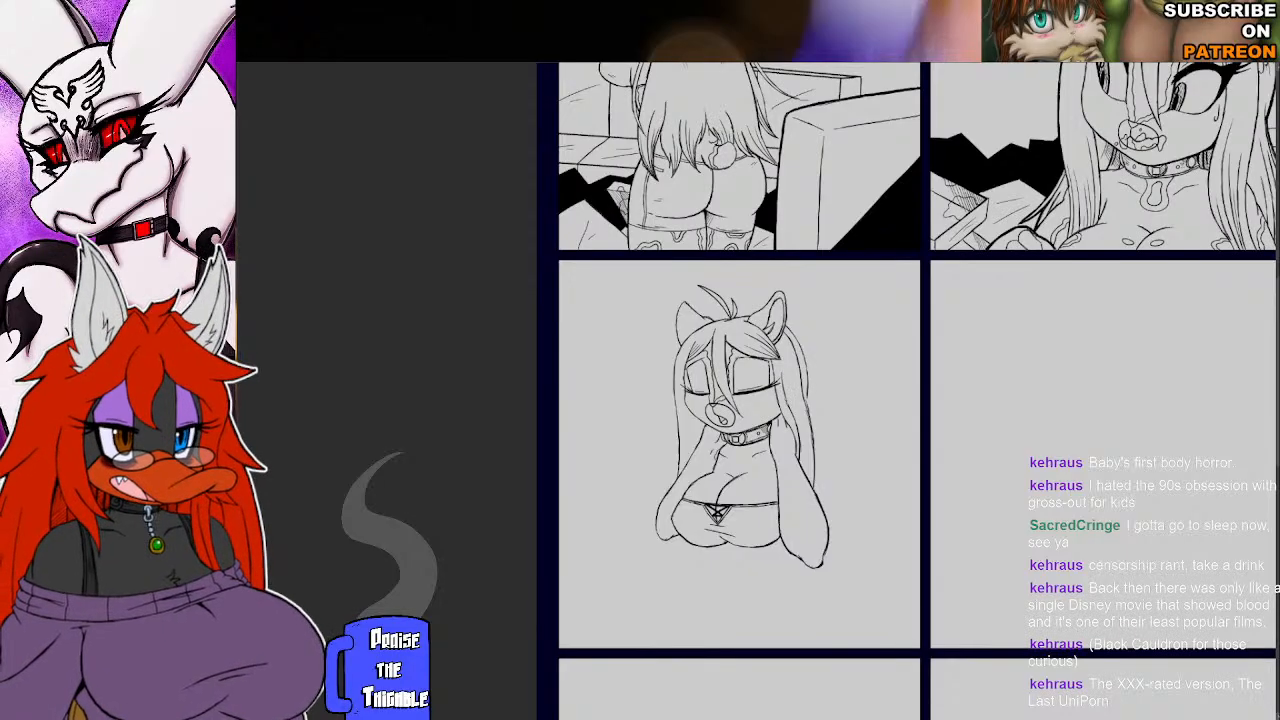
Add long hair strands hanging behind the drooping arm and clean up that arm's inner and outer edges.
{"action": "left_click_drag", "start_coordinate": [789, 388], "coordinate": [793, 411]}
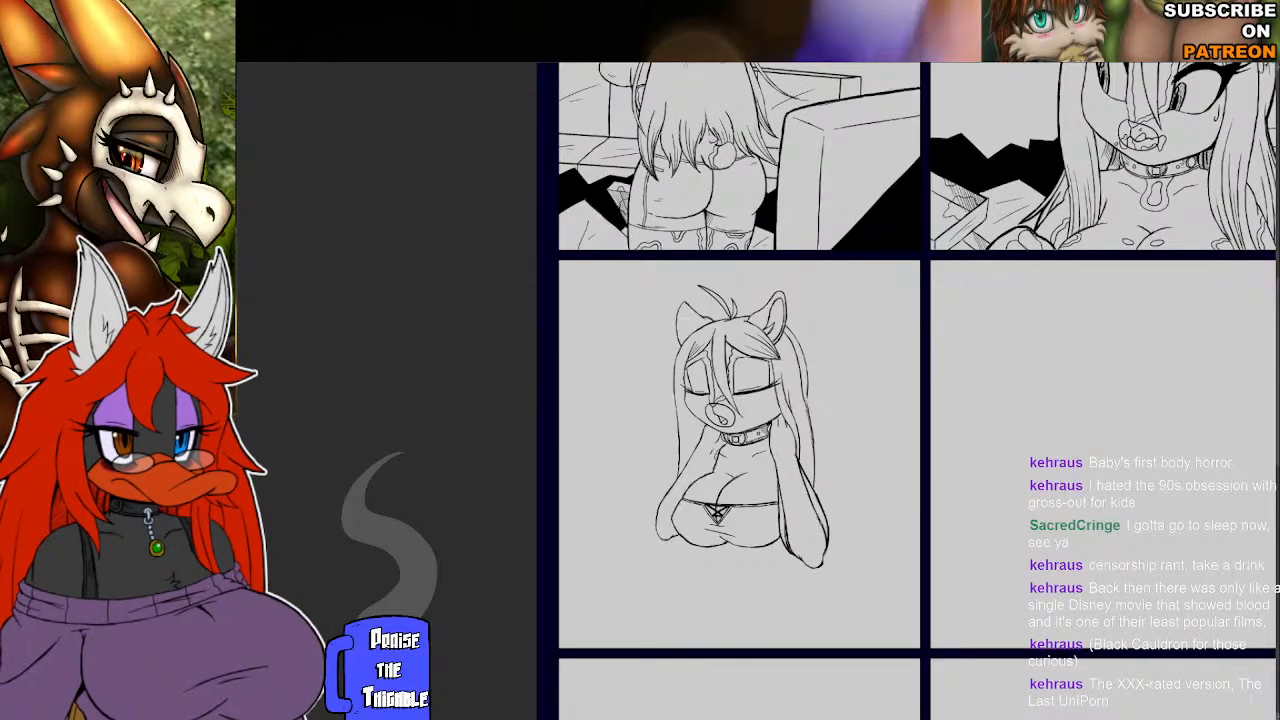
{"action": "left_click_drag", "start_coordinate": [787, 547], "coordinate": [778, 494]}
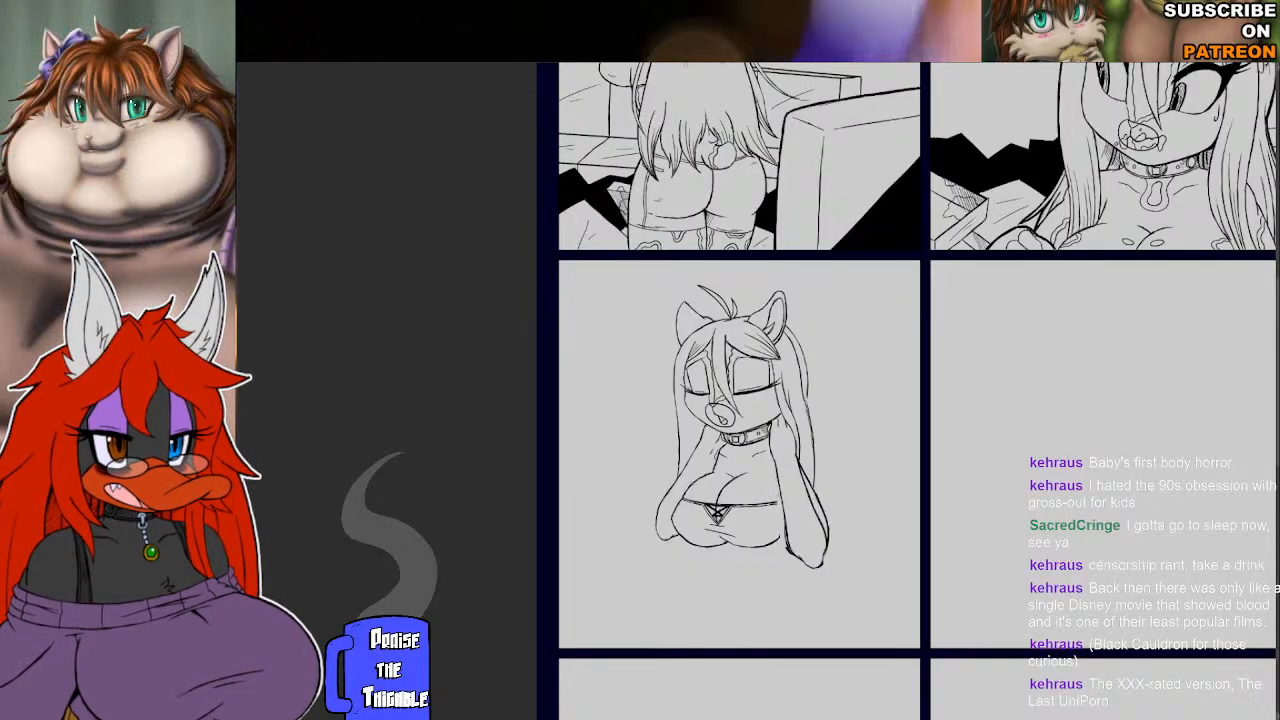
{"action": "left_click_drag", "start_coordinate": [784, 525], "coordinate": [789, 554]}
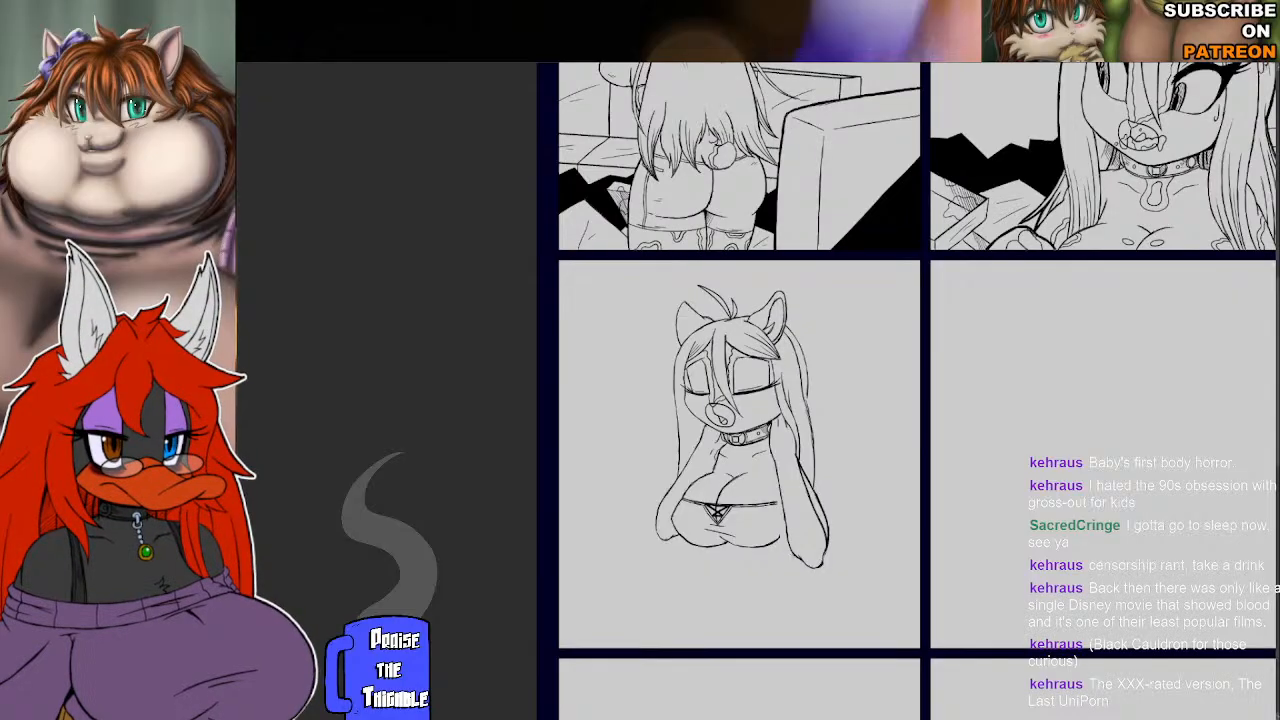
{"action": "mouse_move", "coordinate": [829, 525]}
{"action": "left_mouse_down"}
{"action": "mouse_move", "coordinate": [831, 542]}
{"action": "mouse_move", "coordinate": [800, 458]}
{"action": "left_mouse_up"}
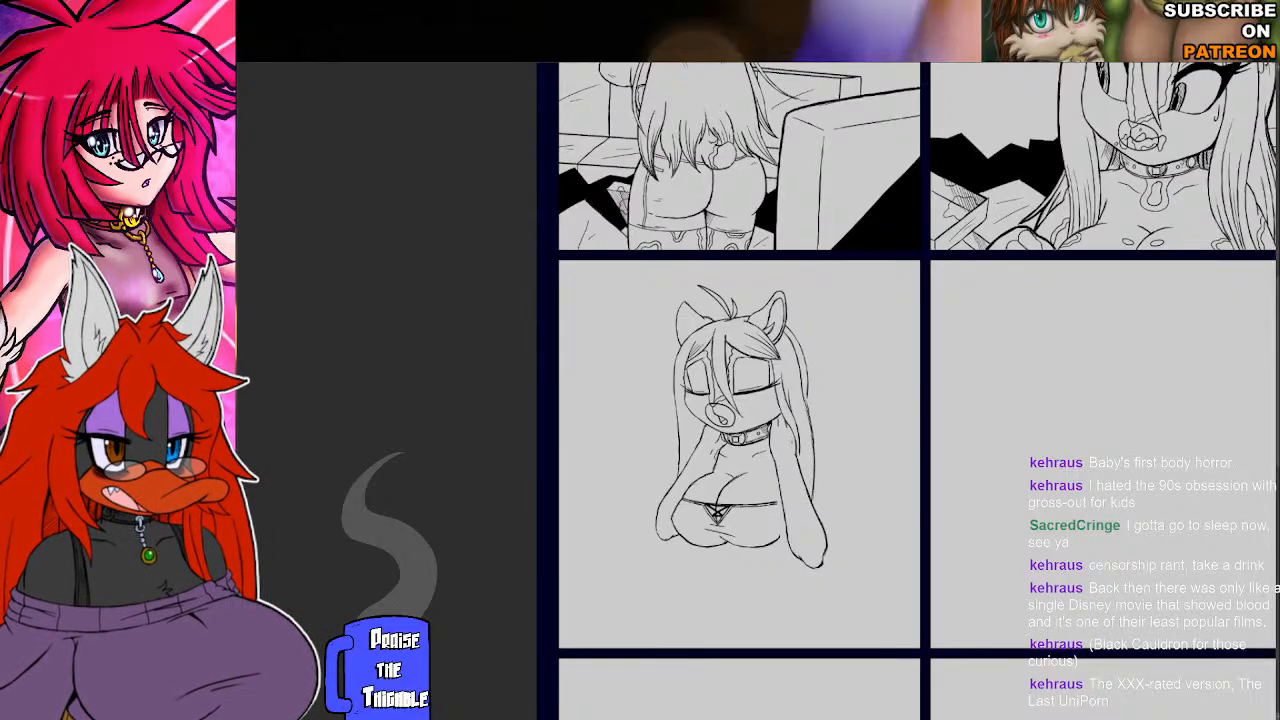
{"action": "left_click_drag", "start_coordinate": [814, 472], "coordinate": [819, 519]}
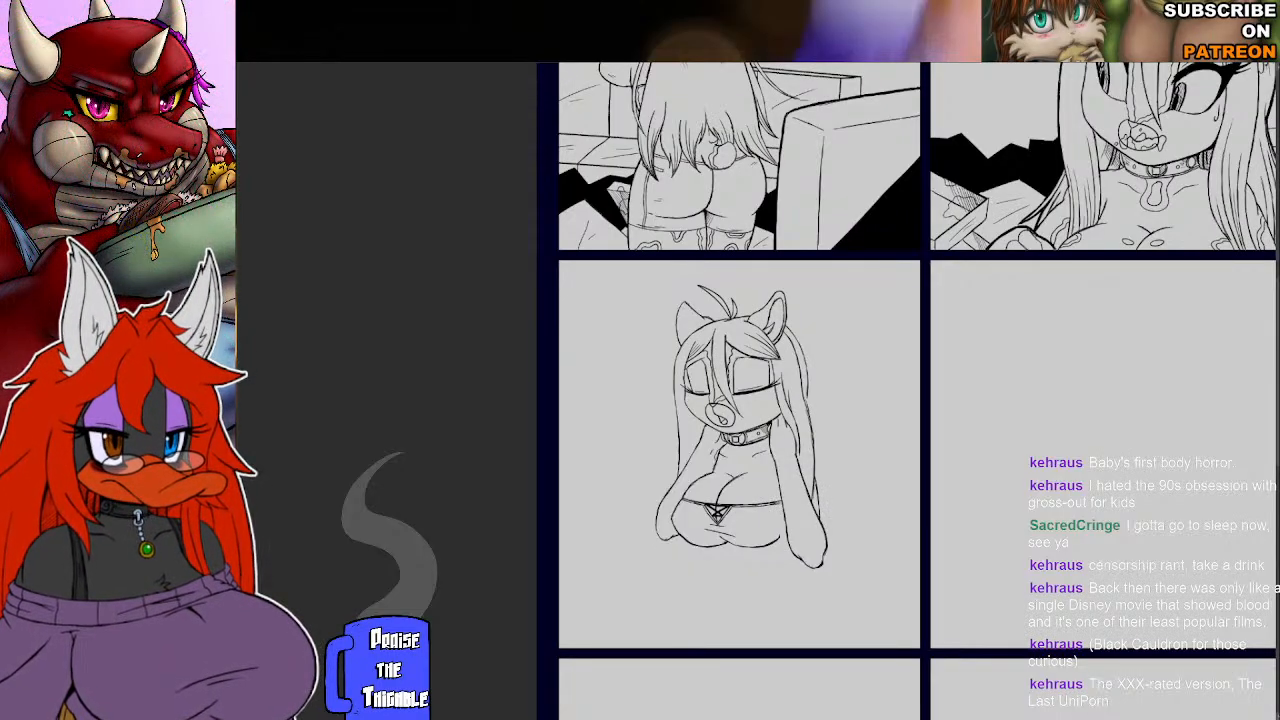
Hang a rounded pendant from the collar and add small spot marks on the upper chest.
{"action": "left_click_drag", "start_coordinate": [767, 547], "coordinate": [789, 535]}
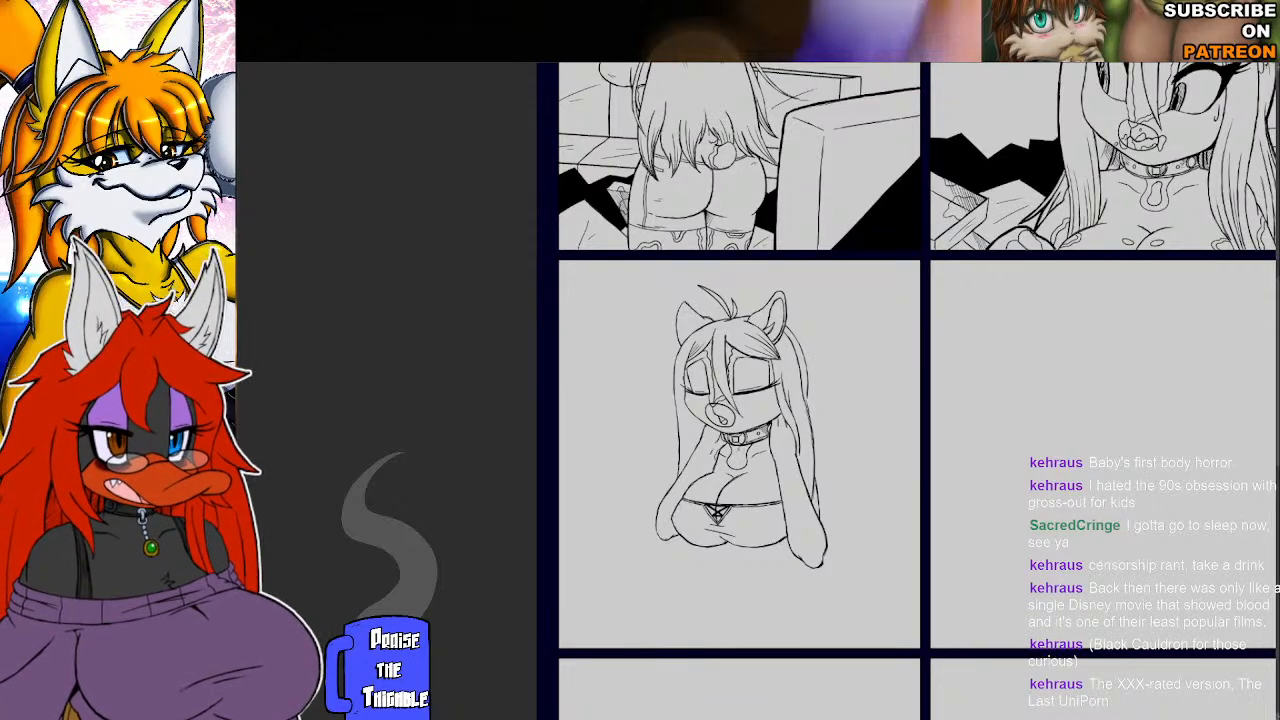
{"action": "left_click_drag", "start_coordinate": [739, 469], "coordinate": [742, 451]}
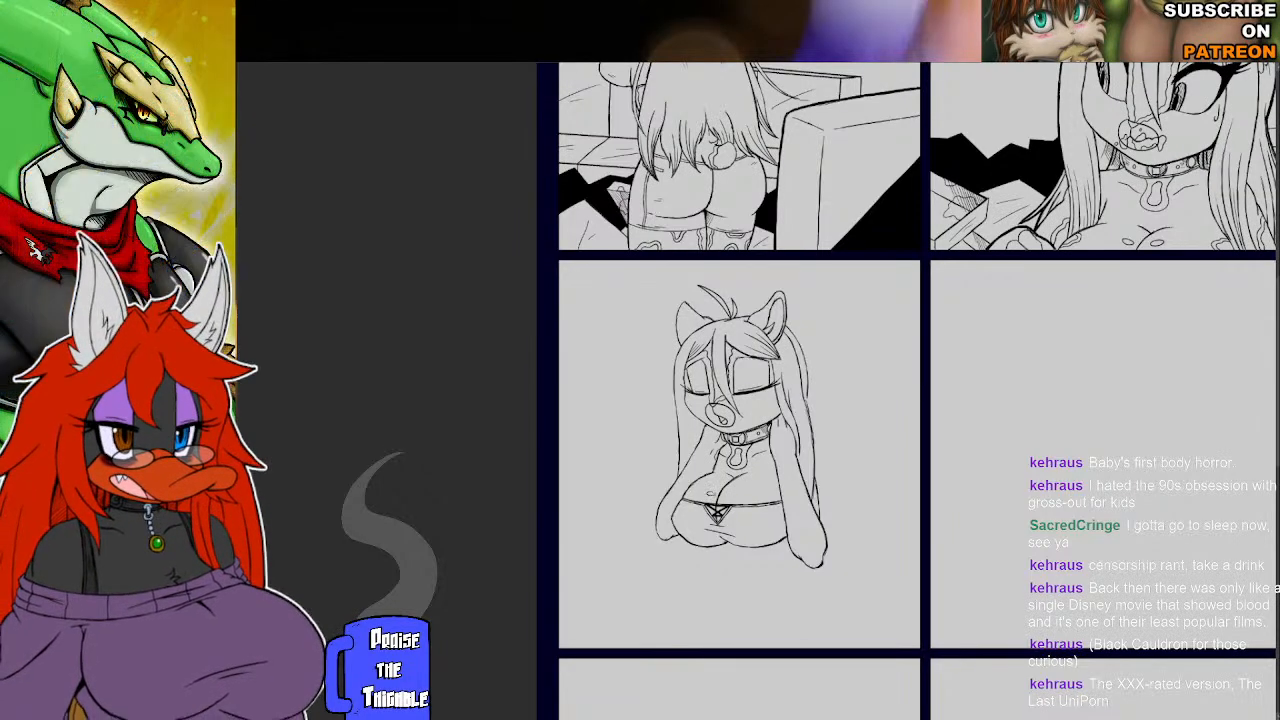
{"action": "left_click_drag", "start_coordinate": [725, 491], "coordinate": [735, 499]}
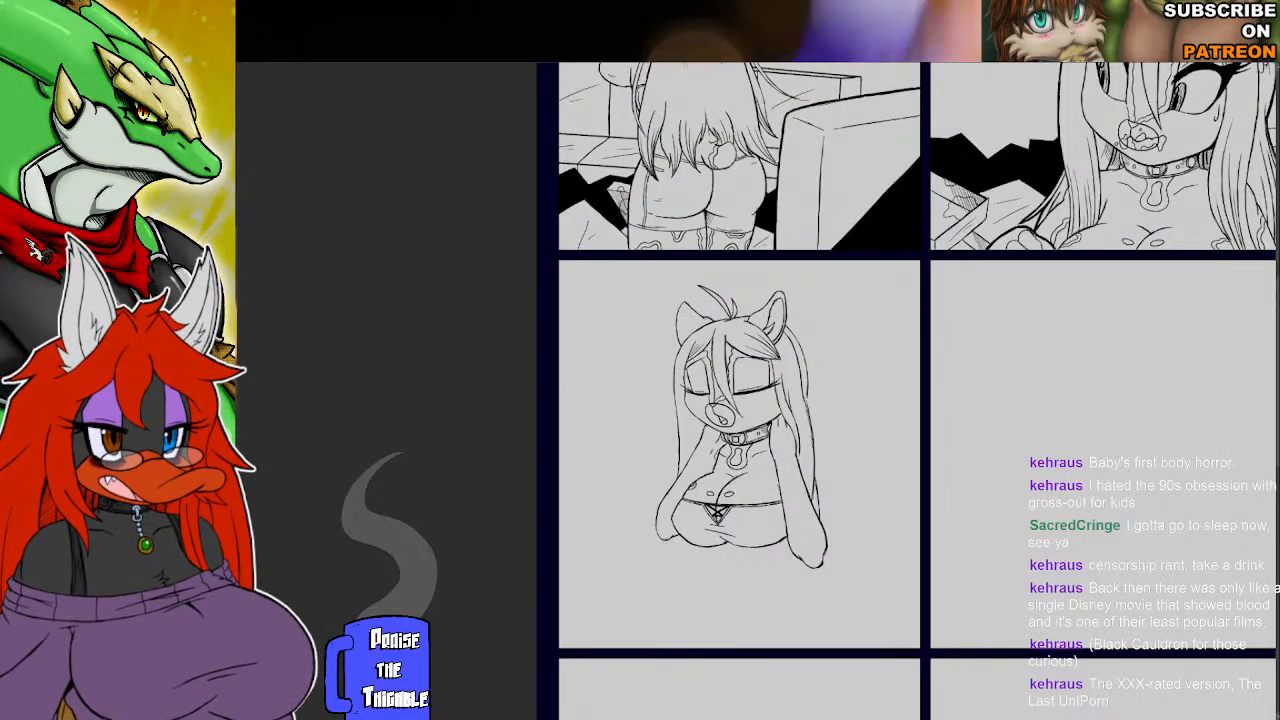
Add a spot mark near the edge of the upper chest and draw strand lines in the long hair on both sides of the face.
{"action": "left_click_drag", "start_coordinate": [763, 483], "coordinate": [769, 497]}
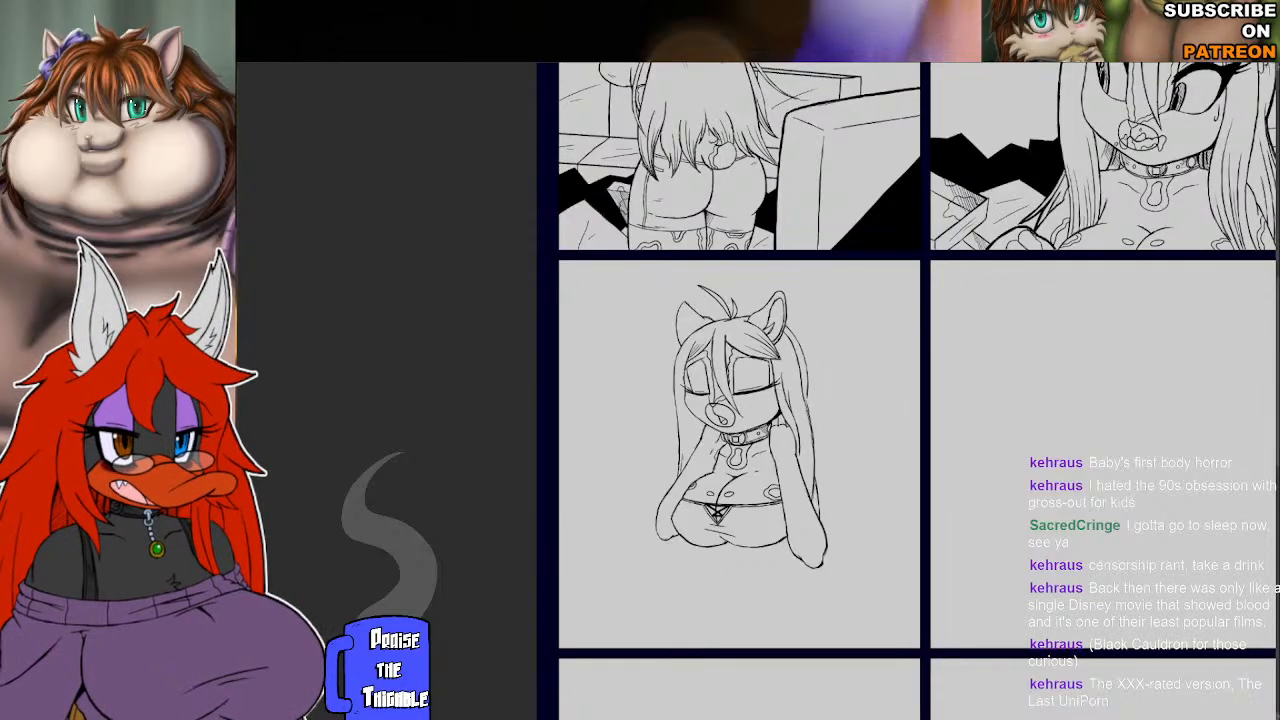
{"action": "left_click_drag", "start_coordinate": [683, 437], "coordinate": [680, 405]}
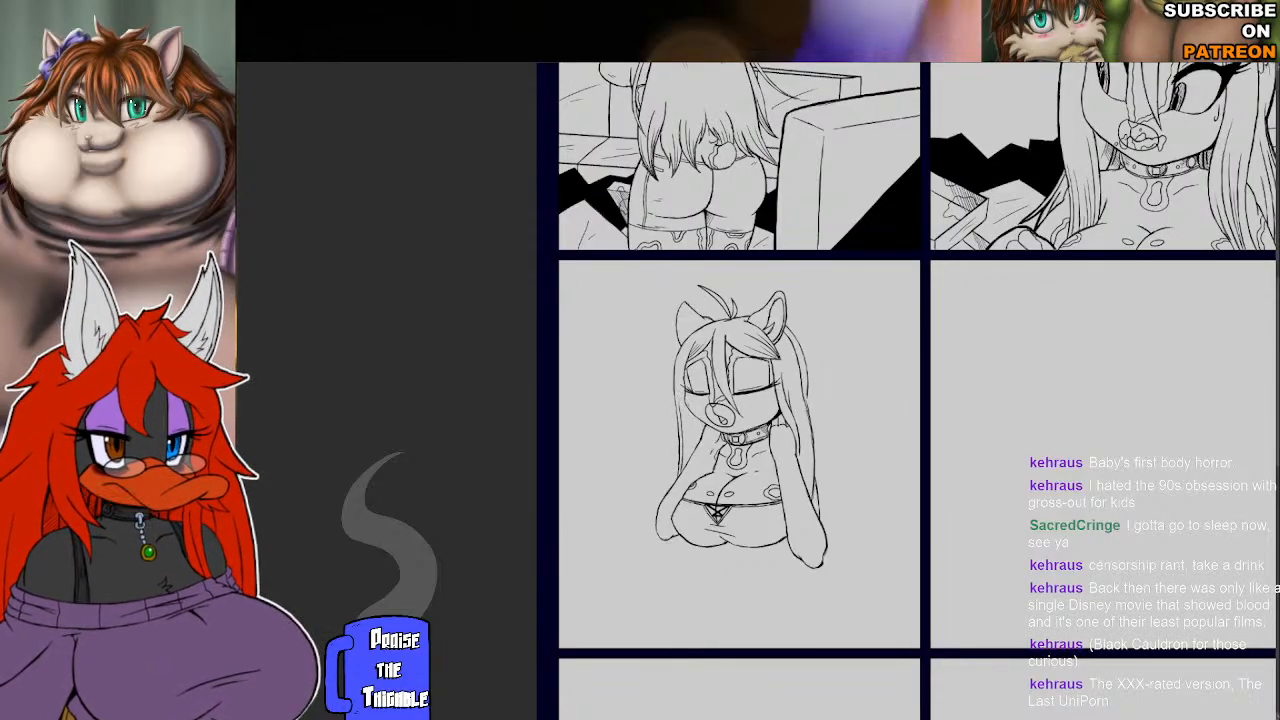
{"action": "left_click_drag", "start_coordinate": [694, 457], "coordinate": [691, 419]}
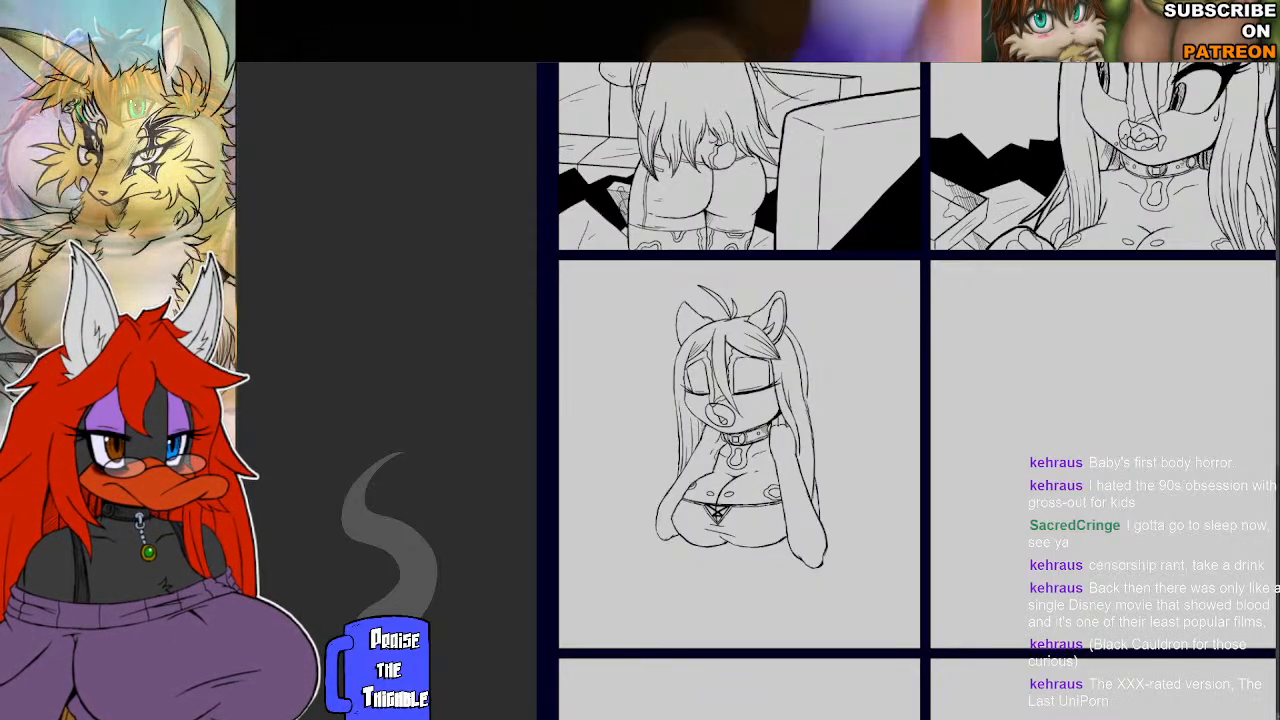
{"action": "left_click_drag", "start_coordinate": [795, 453], "coordinate": [801, 469]}
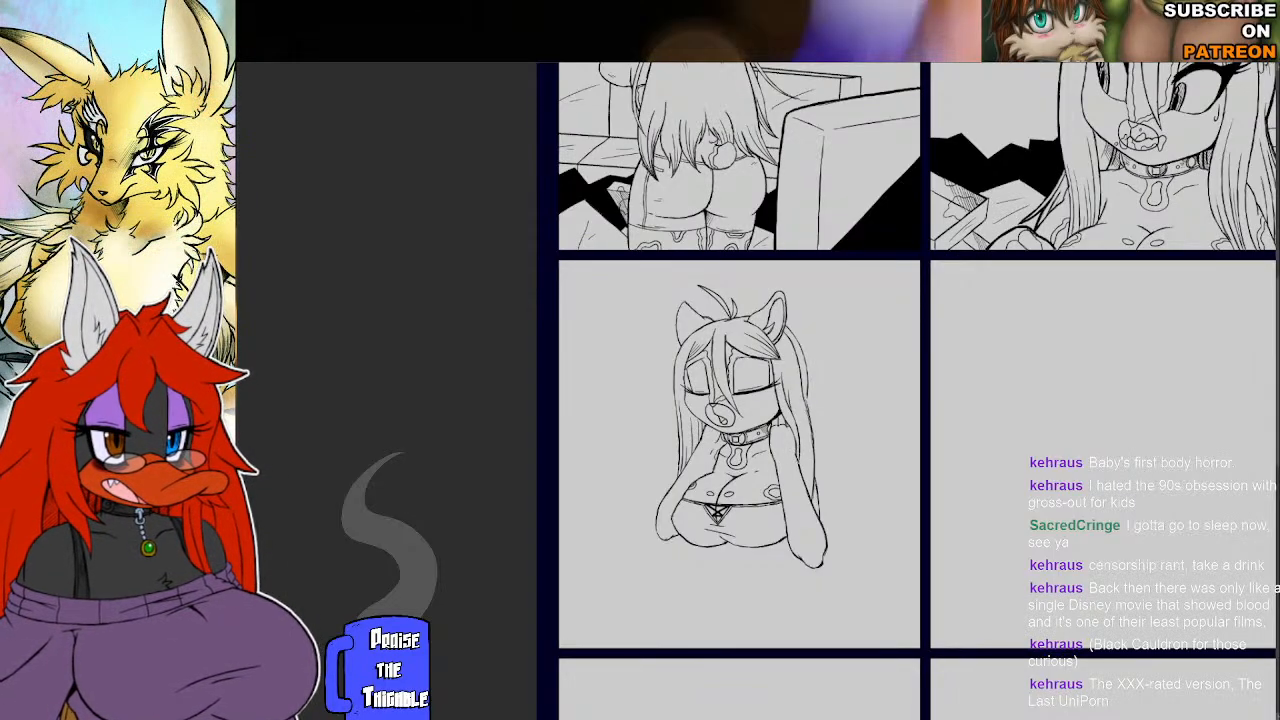
{"action": "mouse_move", "coordinate": [802, 413]}
{"action": "left_mouse_down"}
{"action": "mouse_move", "coordinate": [807, 483]}
{"action": "mouse_move", "coordinate": [807, 433]}
{"action": "left_mouse_up"}
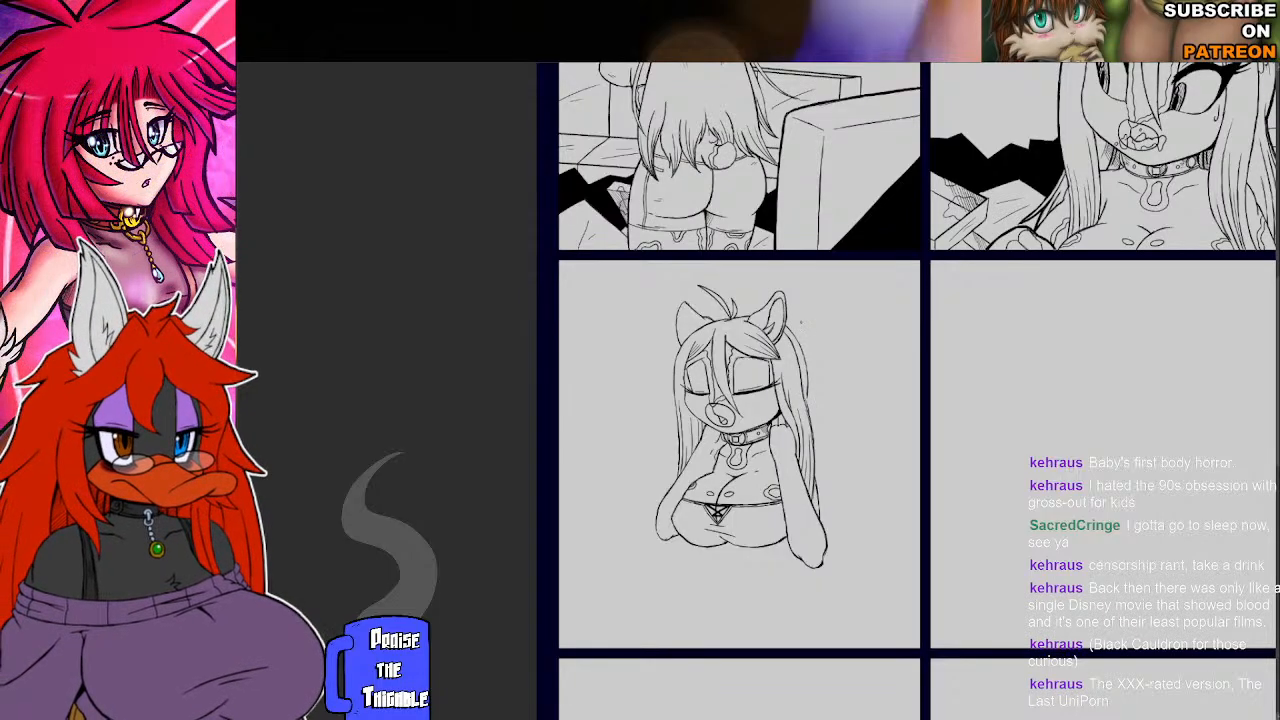
{"action": "left_click_drag", "start_coordinate": [806, 401], "coordinate": [808, 415]}
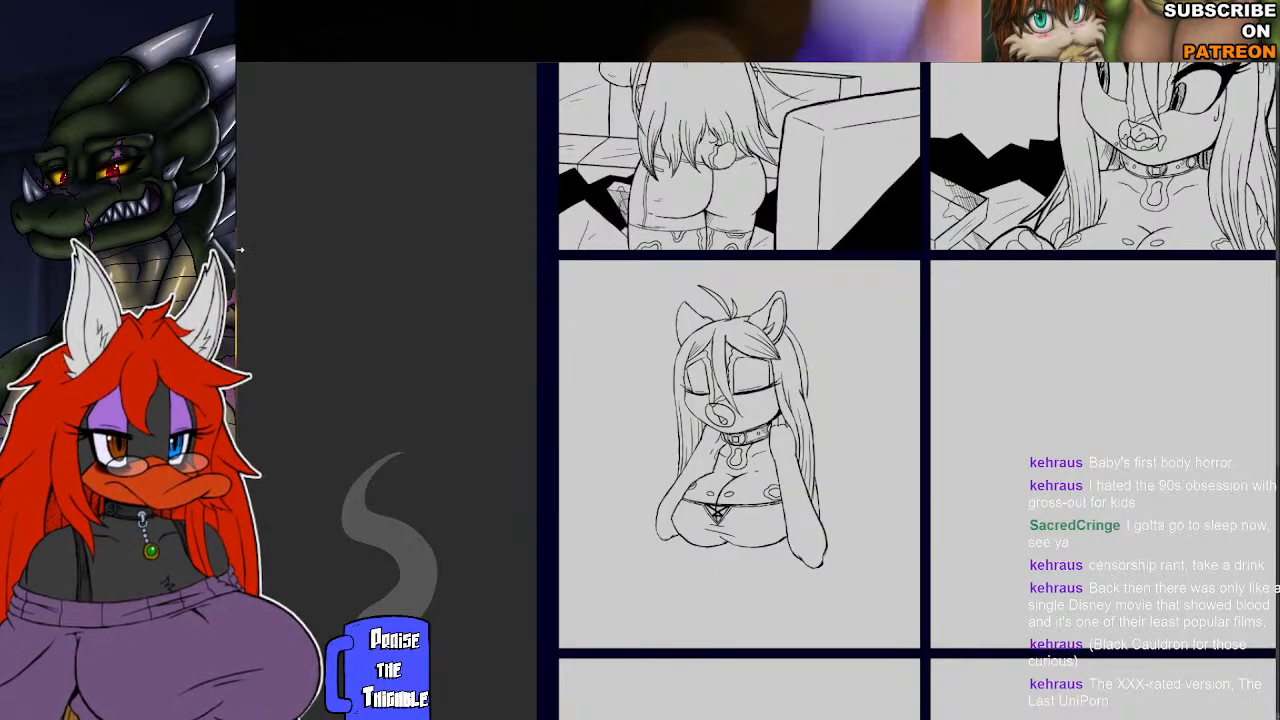
Select the whole character in the third panel, enlarge it to fill the panel's height, reposition it and clear the selection.
{"action": "mouse_move", "coordinate": [620, 276]}
{"action": "left_mouse_down"}
{"action": "mouse_move", "coordinate": [838, 544]}
{"action": "mouse_move", "coordinate": [850, 602]}
{"action": "mouse_move", "coordinate": [848, 580]}
{"action": "left_mouse_up"}
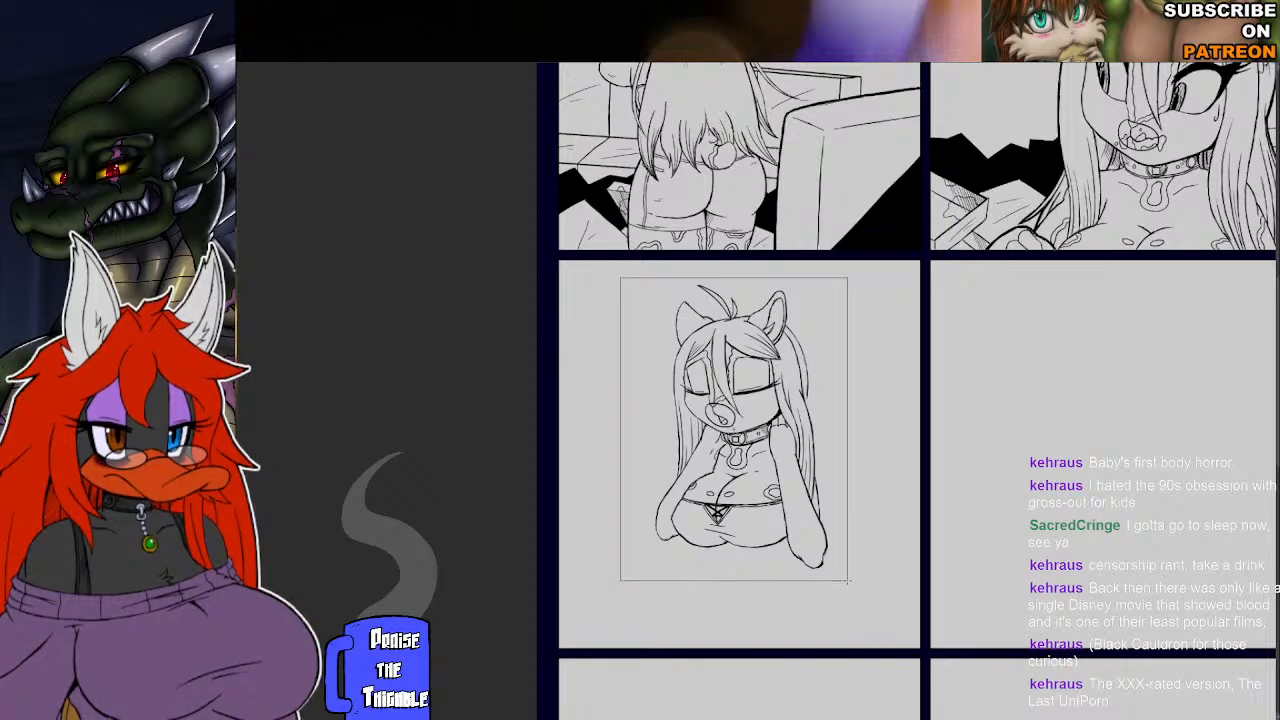
{"action": "key", "text": "ctrl+t"}
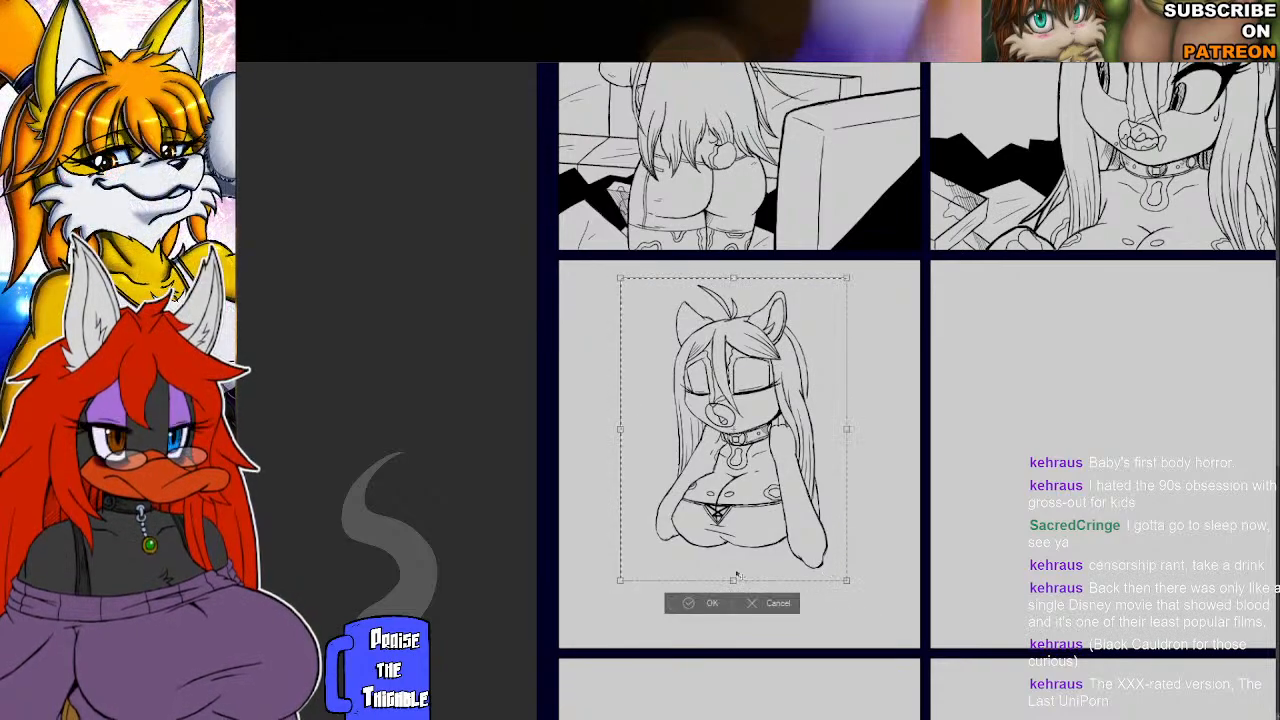
{"action": "left_click_drag", "start_coordinate": [846, 580], "coordinate": [893, 622]}
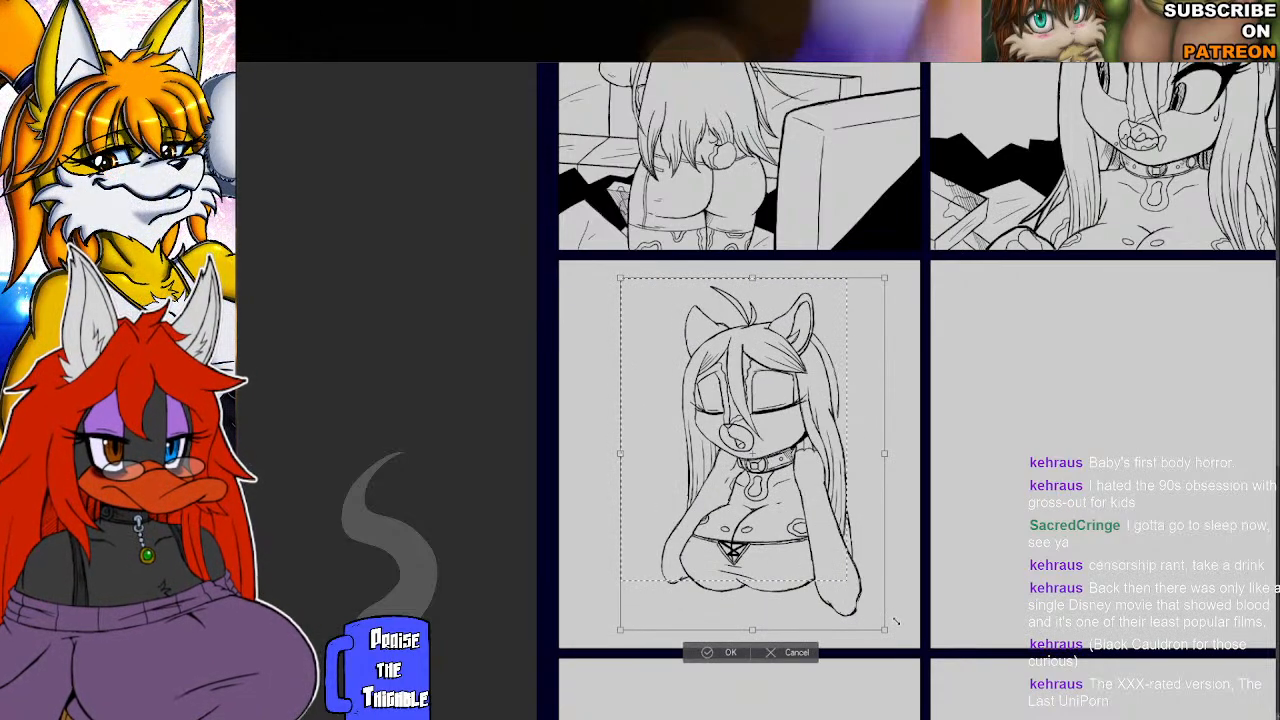
{"action": "left_click_drag", "start_coordinate": [620, 630], "coordinate": [580, 658]}
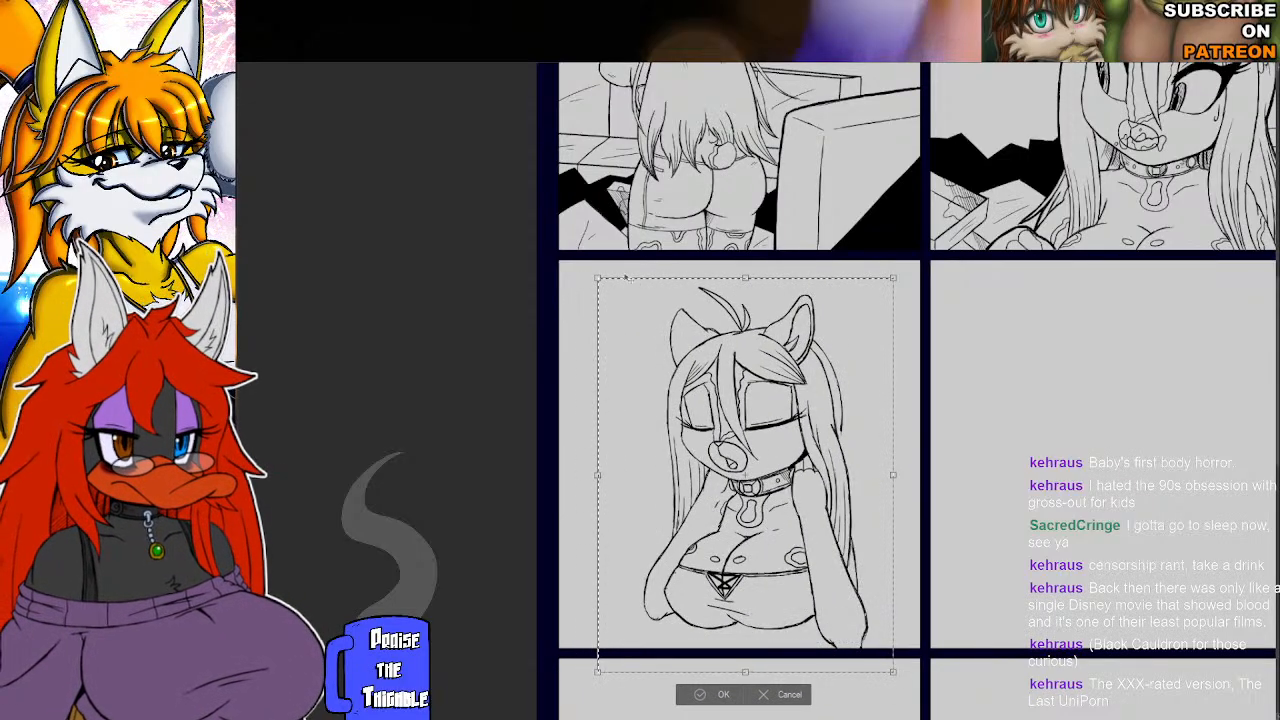
{"action": "left_click_drag", "start_coordinate": [598, 279], "coordinate": [568, 257]}
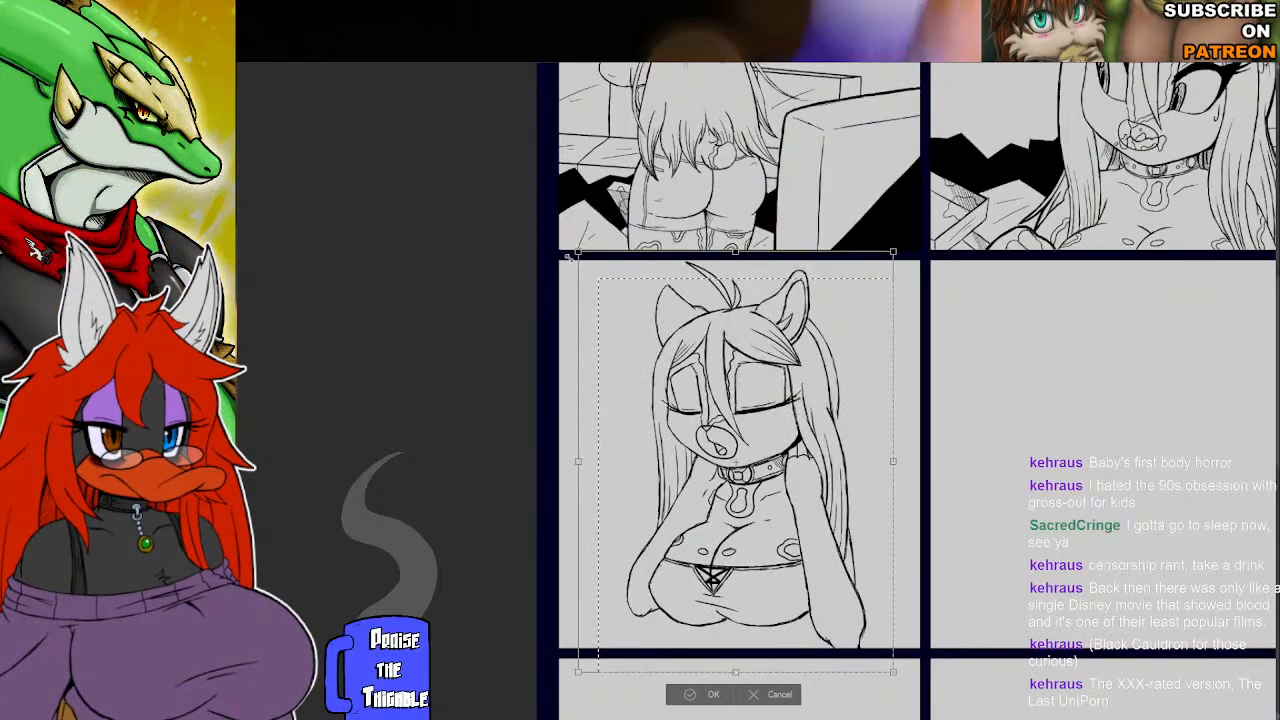
{"action": "left_click_drag", "start_coordinate": [773, 422], "coordinate": [764, 421]}
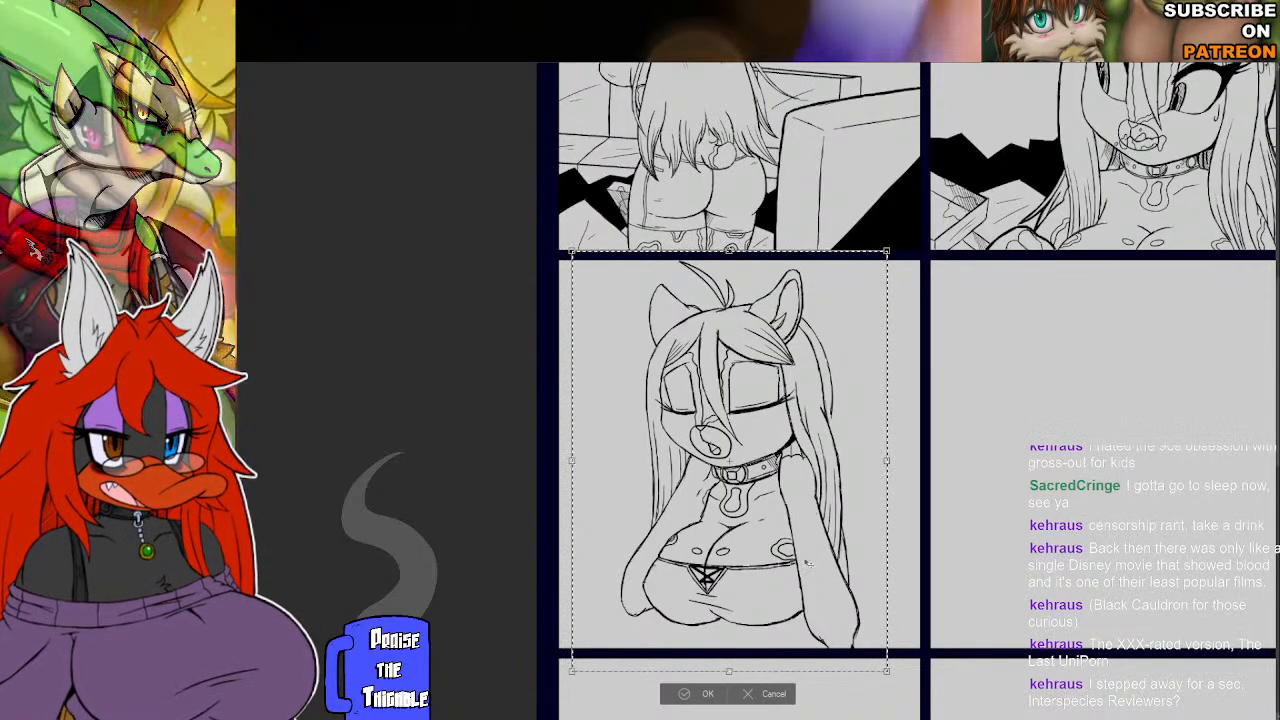
{"action": "left_click", "coordinate": [690, 694]}
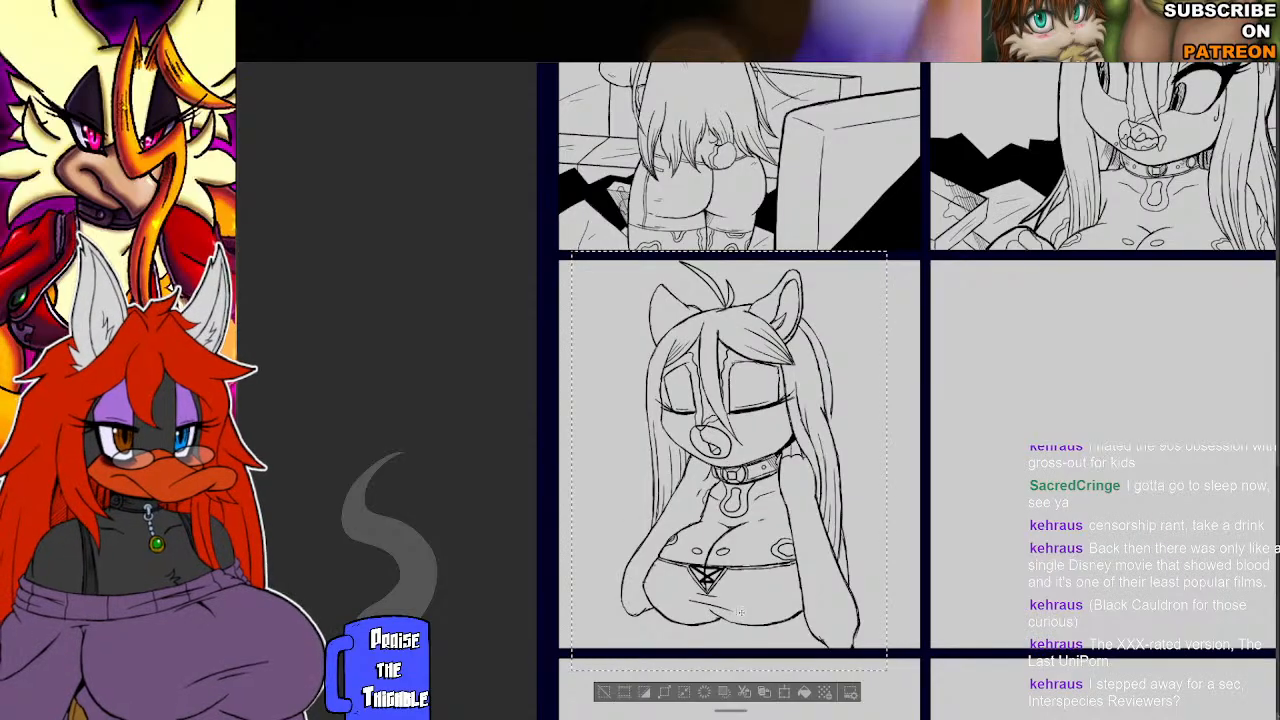
{"action": "key", "text": "ctrl+d"}
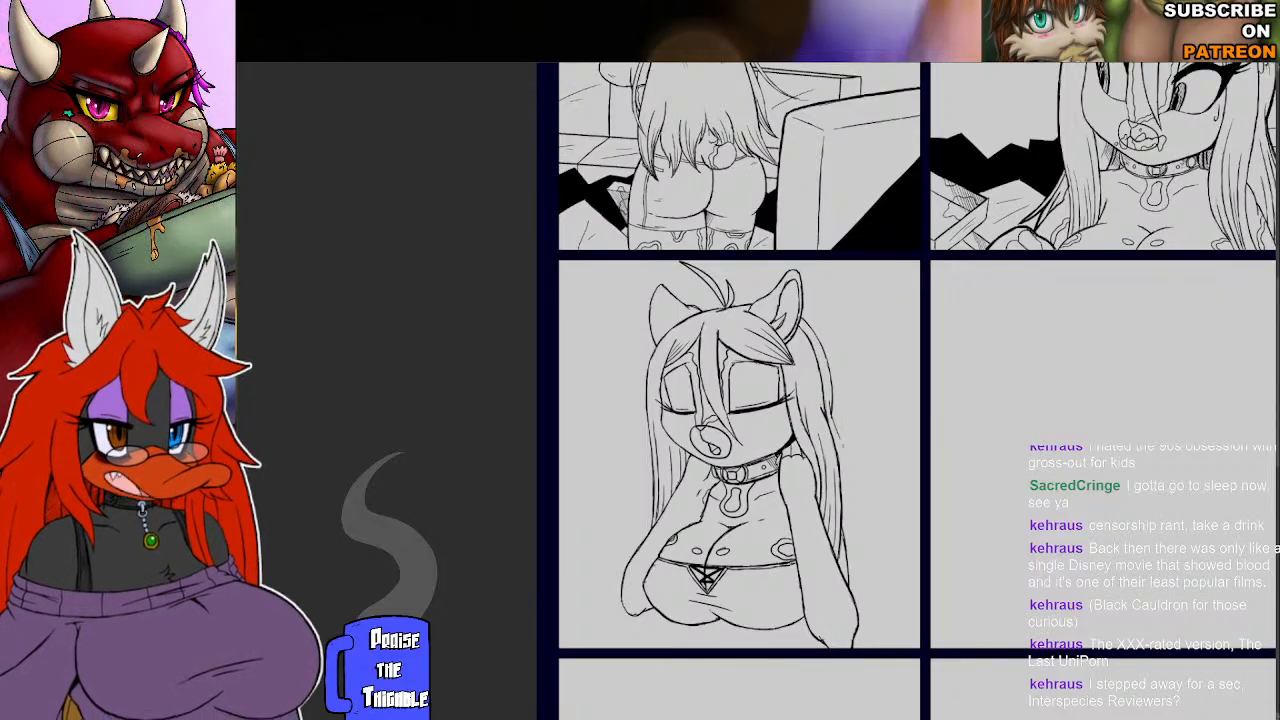
Extend the long hair behind the drooping arm down to the panel's lower border.
{"action": "mouse_move", "coordinate": [836, 422]}
{"action": "left_mouse_down"}
{"action": "mouse_move", "coordinate": [864, 510]}
{"action": "mouse_move", "coordinate": [877, 647]}
{"action": "left_mouse_up"}
{"action": "left_click_drag", "start_coordinate": [868, 552], "coordinate": [871, 582]}
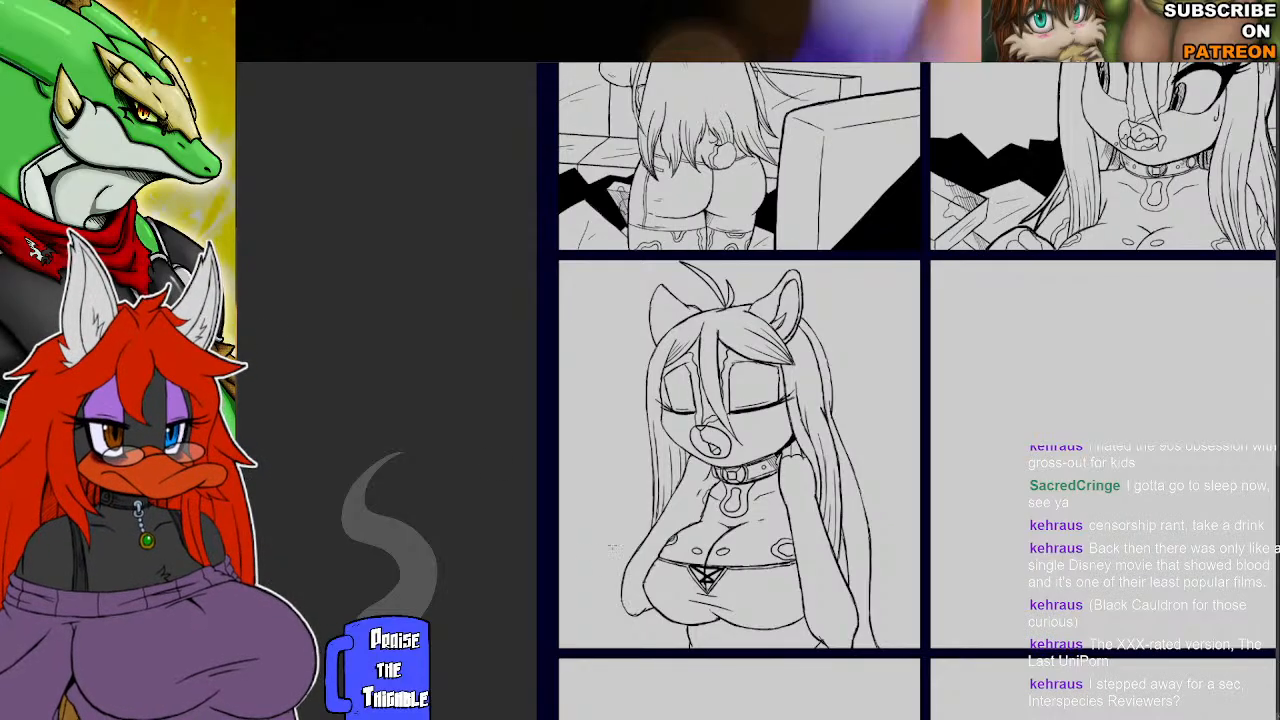
Select the bent arm and the adjoining torso edge with a polygonal outline, shift them slightly outward and clear the selection.
{"action": "left_click", "coordinate": [696, 517]}
{"action": "left_click", "coordinate": [685, 552]}
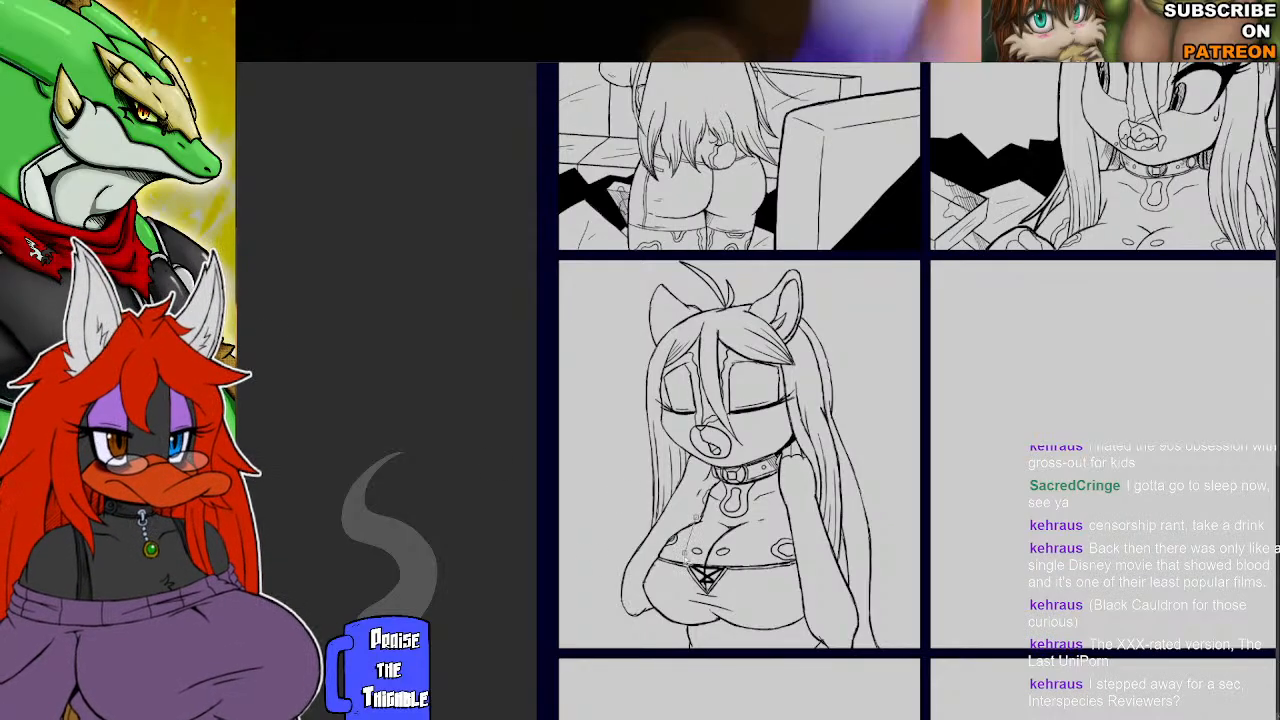
{"action": "left_click", "coordinate": [682, 629]}
{"action": "left_click", "coordinate": [659, 617]}
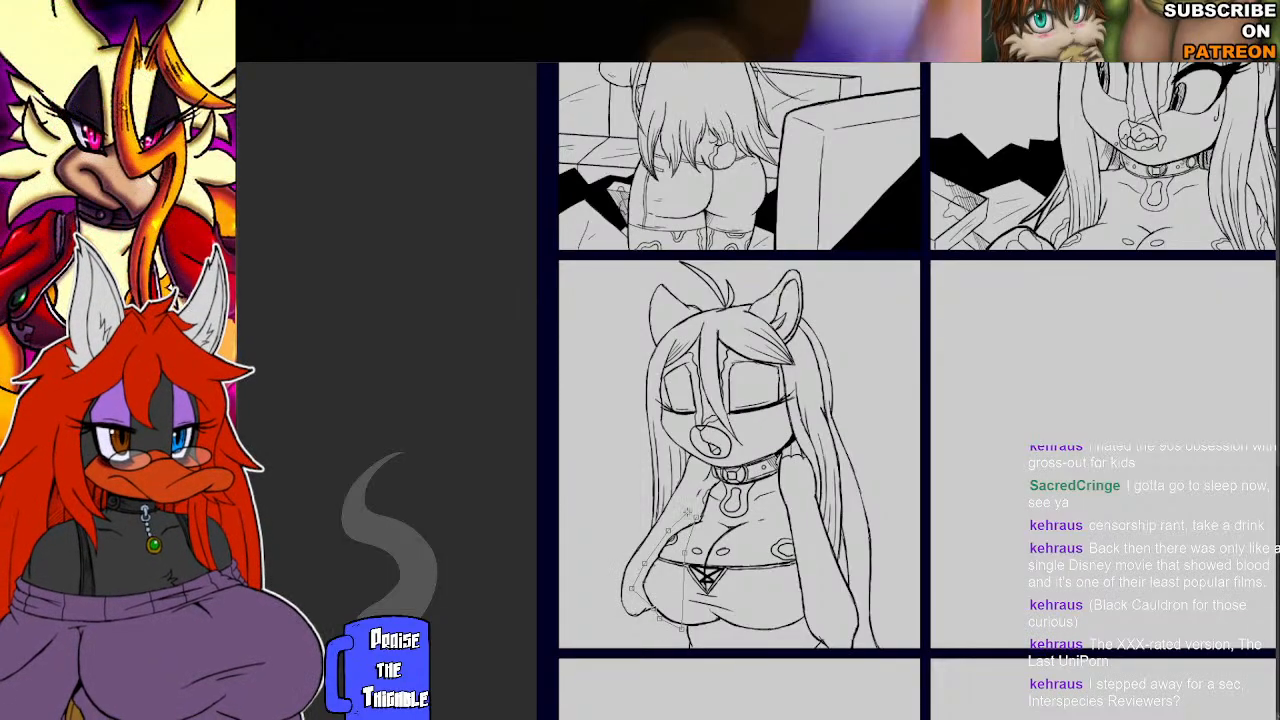
{"action": "left_click", "coordinate": [690, 515]}
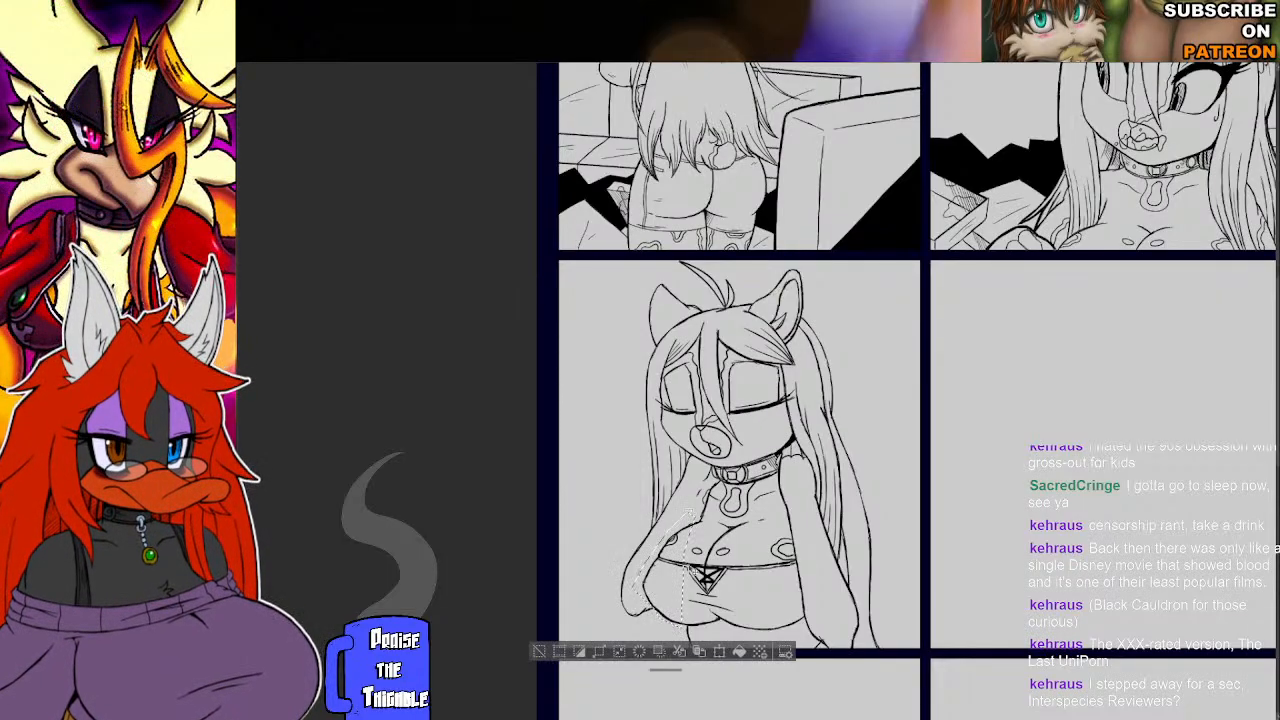
{"action": "left_click_drag", "start_coordinate": [679, 581], "coordinate": [668, 580]}
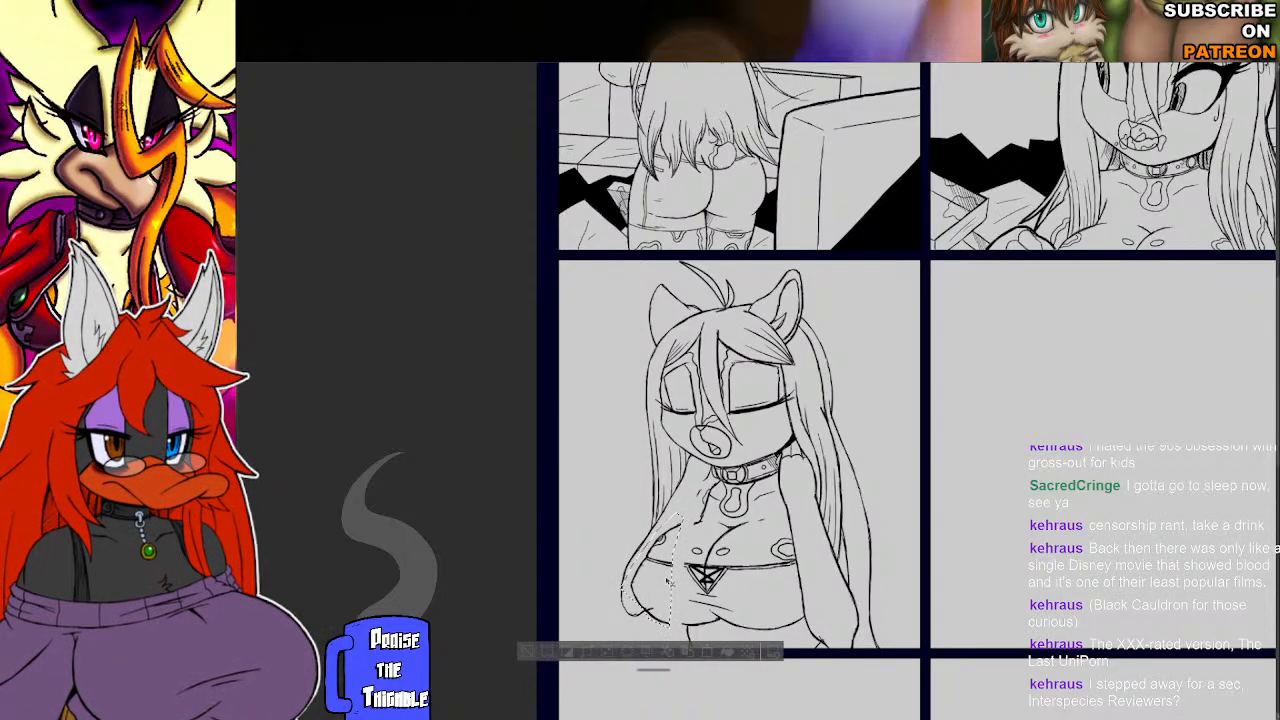
{"action": "left_click_drag", "start_coordinate": [668, 581], "coordinate": [668, 581]}
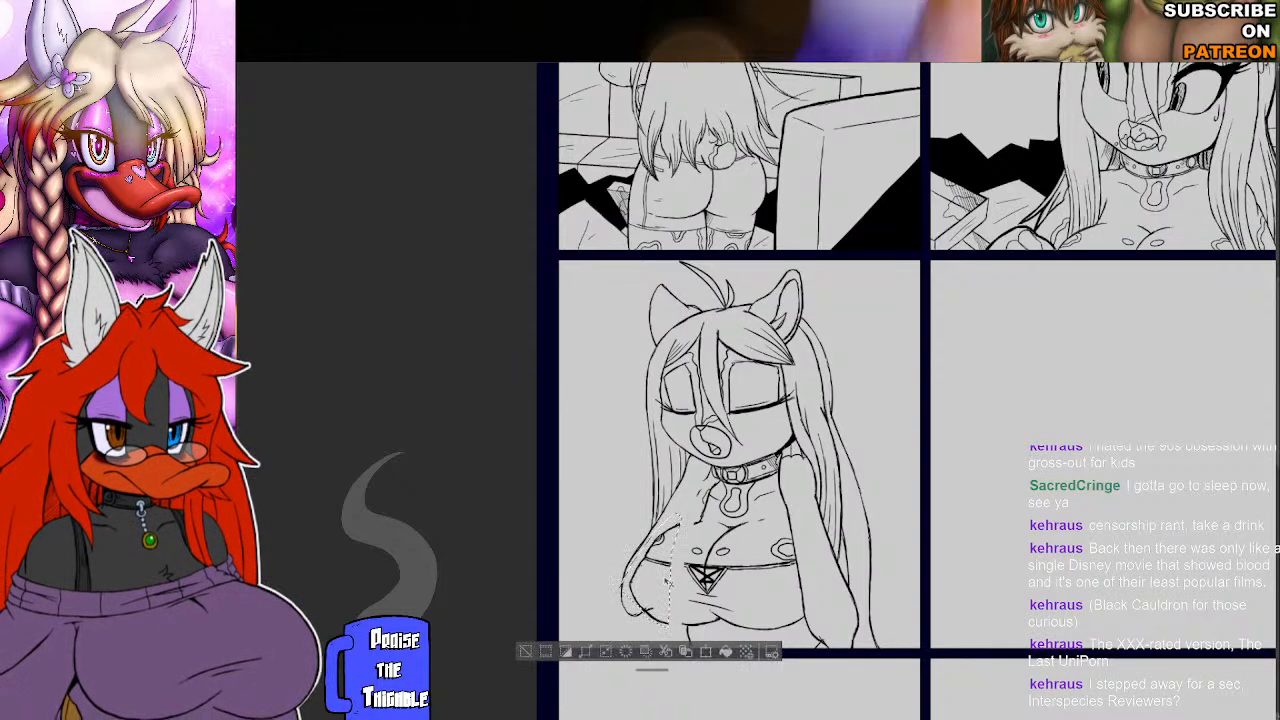
{"action": "key", "text": "Up"}
{"action": "key", "text": "Up"}
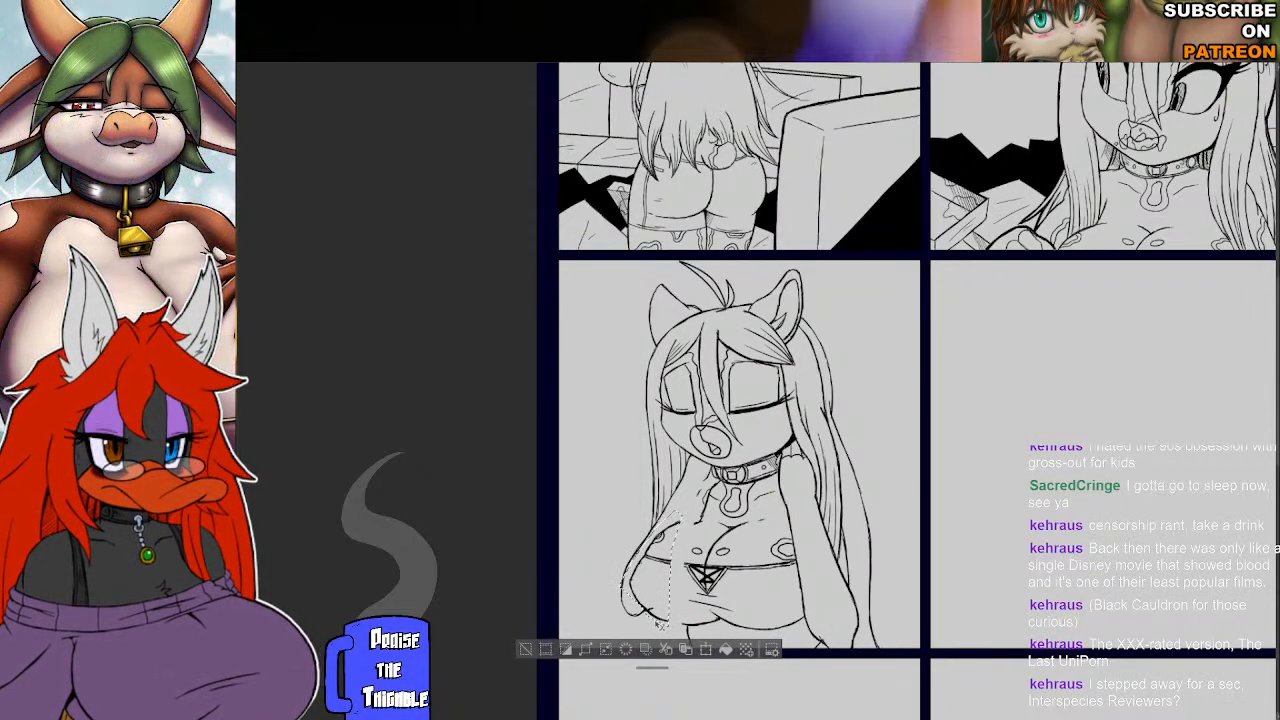
{"action": "key", "text": "ctrl+d"}
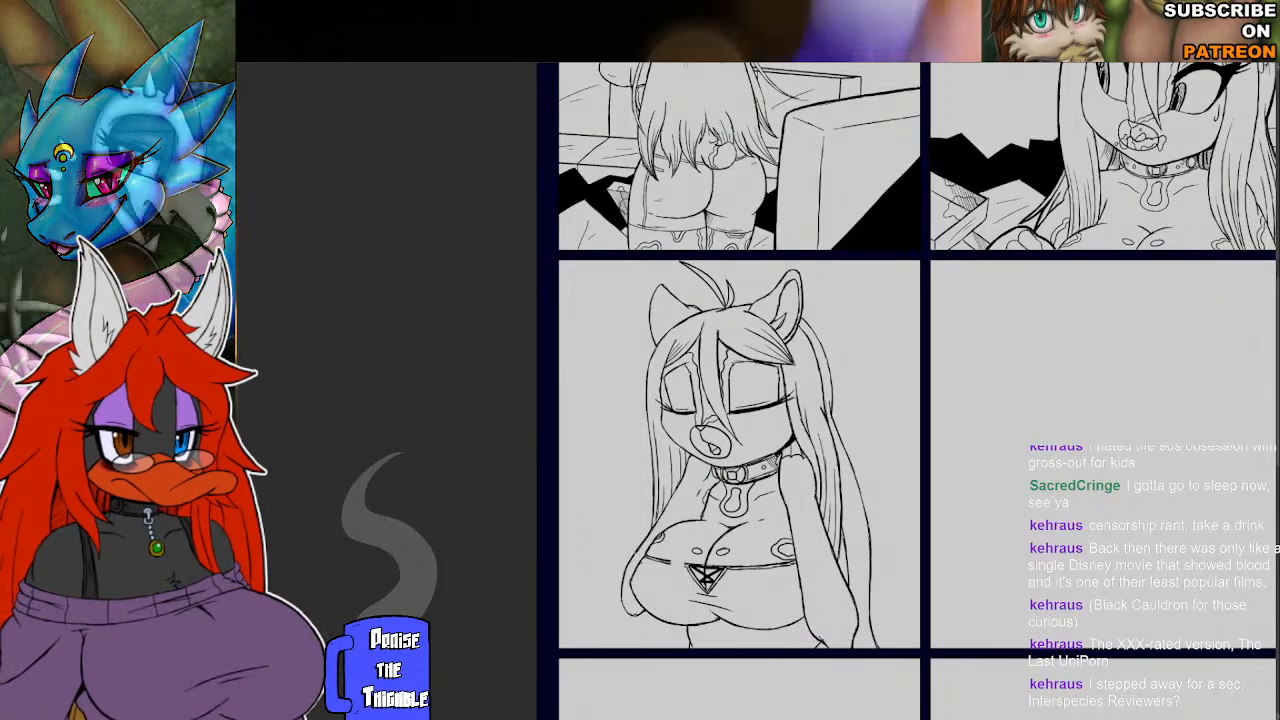
Refine the bent arm's elbow contour and add irregular patch outlines along the drooping arm.
{"action": "left_click_drag", "start_coordinate": [618, 577], "coordinate": [622, 615]}
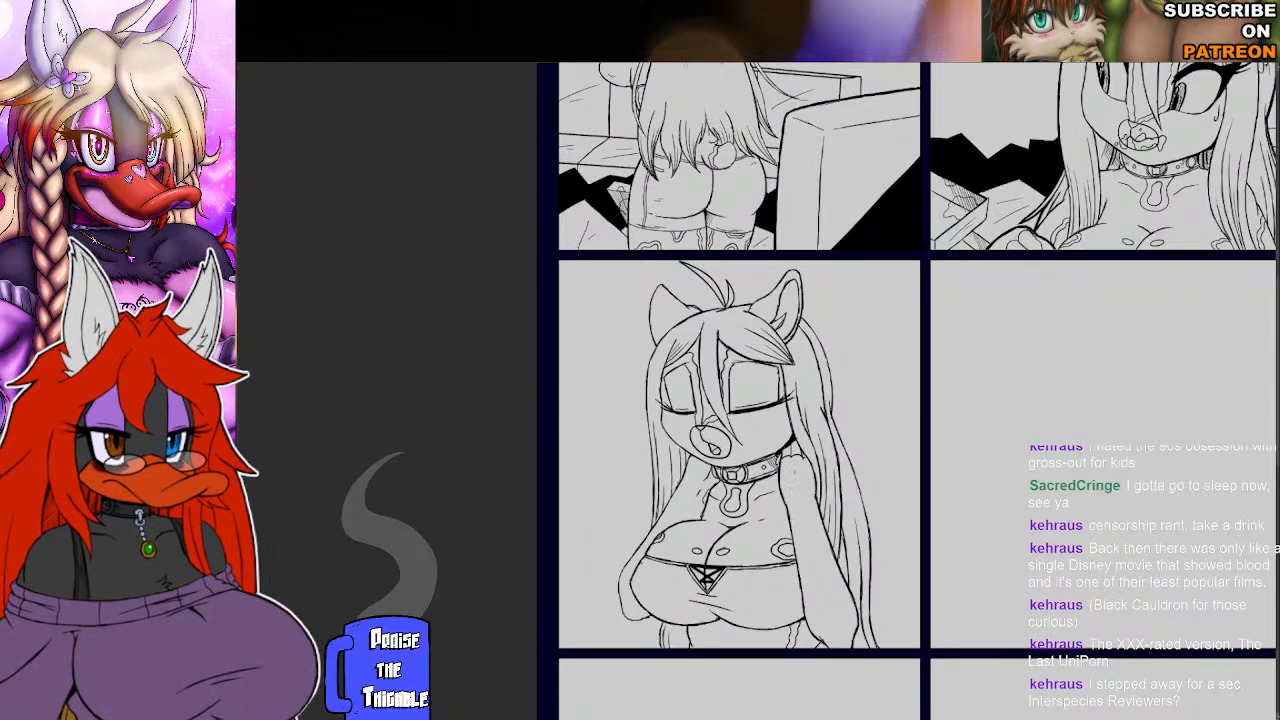
{"action": "left_click_drag", "start_coordinate": [792, 523], "coordinate": [804, 588]}
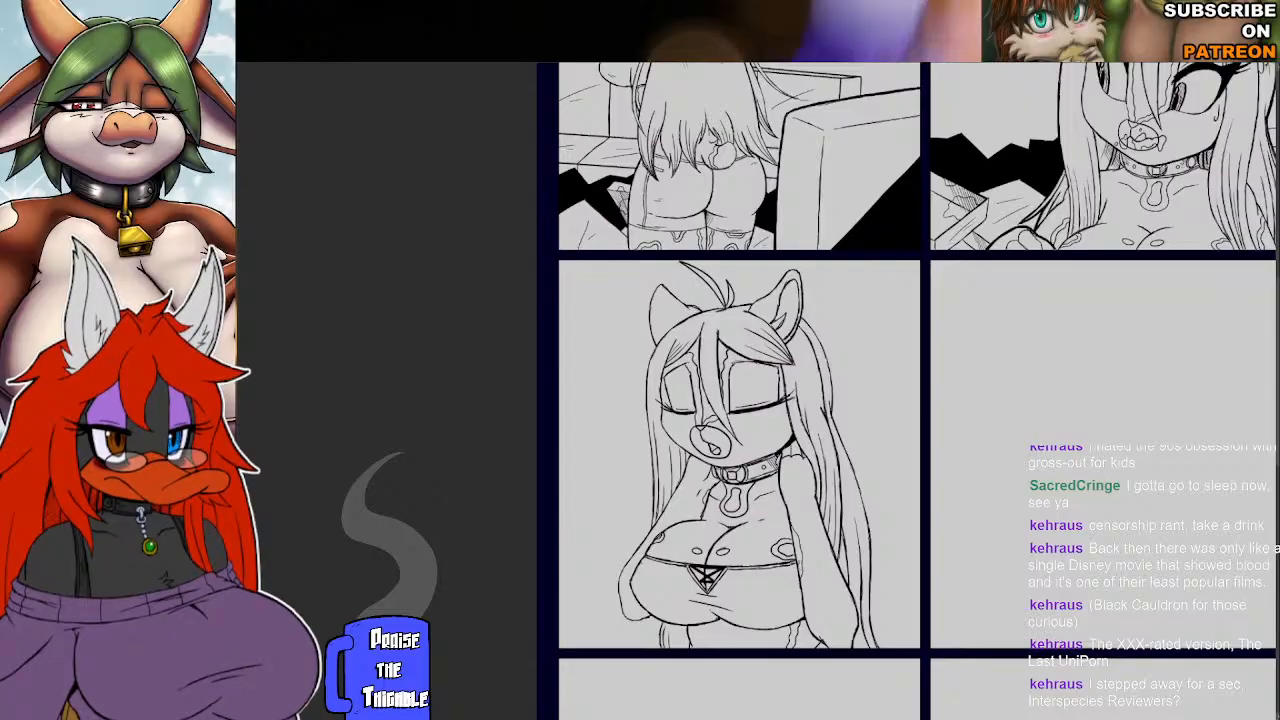
{"action": "left_click_drag", "start_coordinate": [792, 534], "coordinate": [800, 548]}
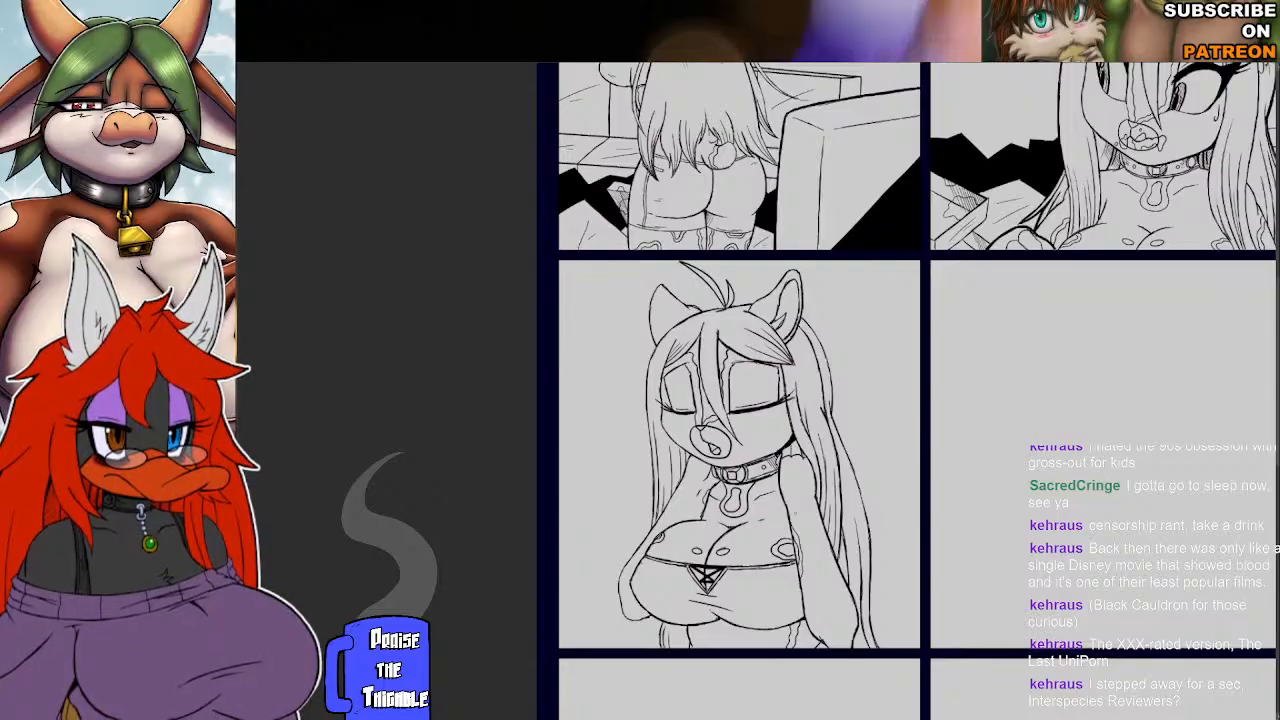
{"action": "left_click_drag", "start_coordinate": [820, 522], "coordinate": [832, 558]}
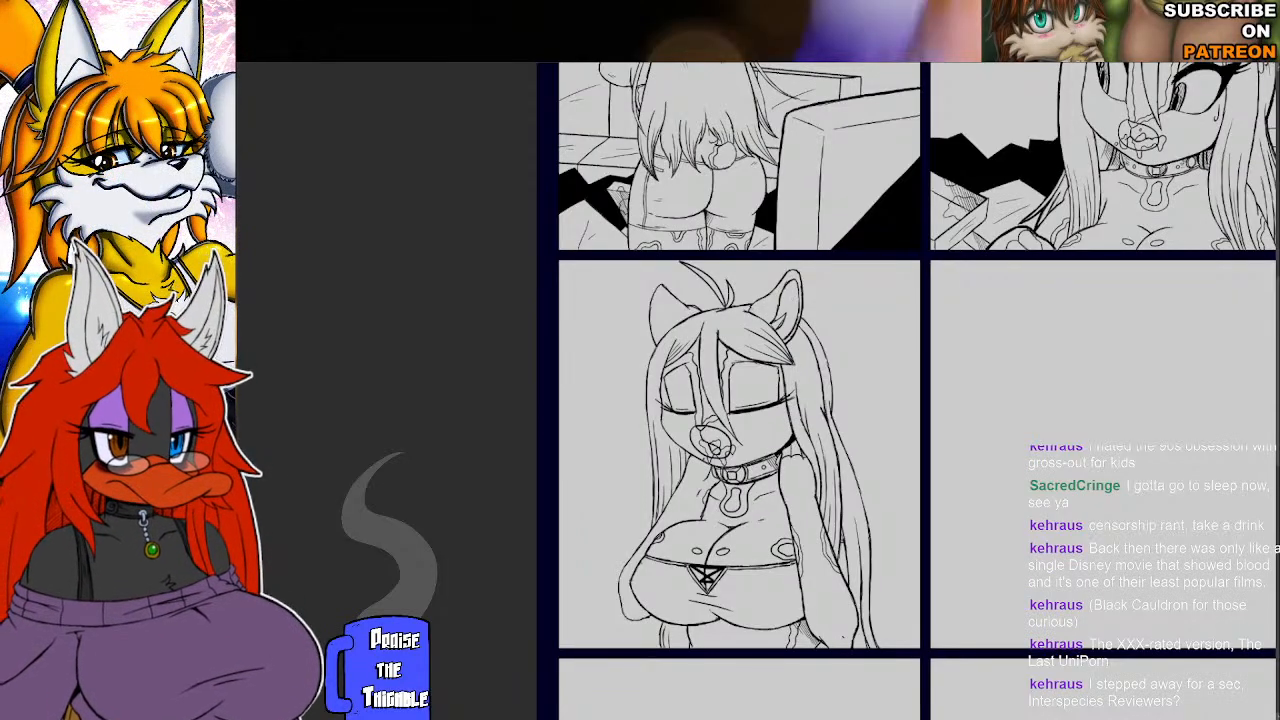
Select the ear with the visible inner contour, move it slightly outward and up, and clear the selection.
{"action": "left_click_drag", "start_coordinate": [747, 305], "coordinate": [807, 351]}
{"action": "key", "text": "ctrl+z"}
{"action": "key", "text": "ctrl+z"}
{"action": "key", "text": "ctrl+z"}
{"action": "key", "text": "ctrl+z"}
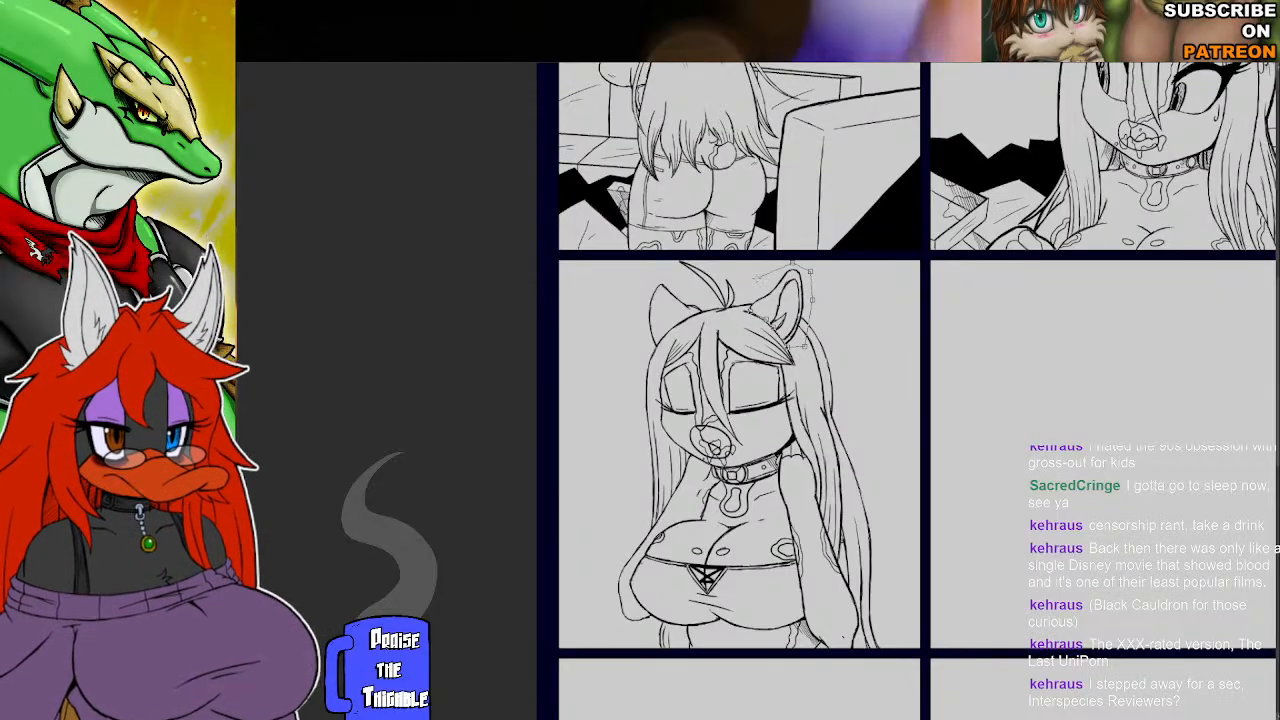
{"action": "left_click", "coordinate": [753, 283]}
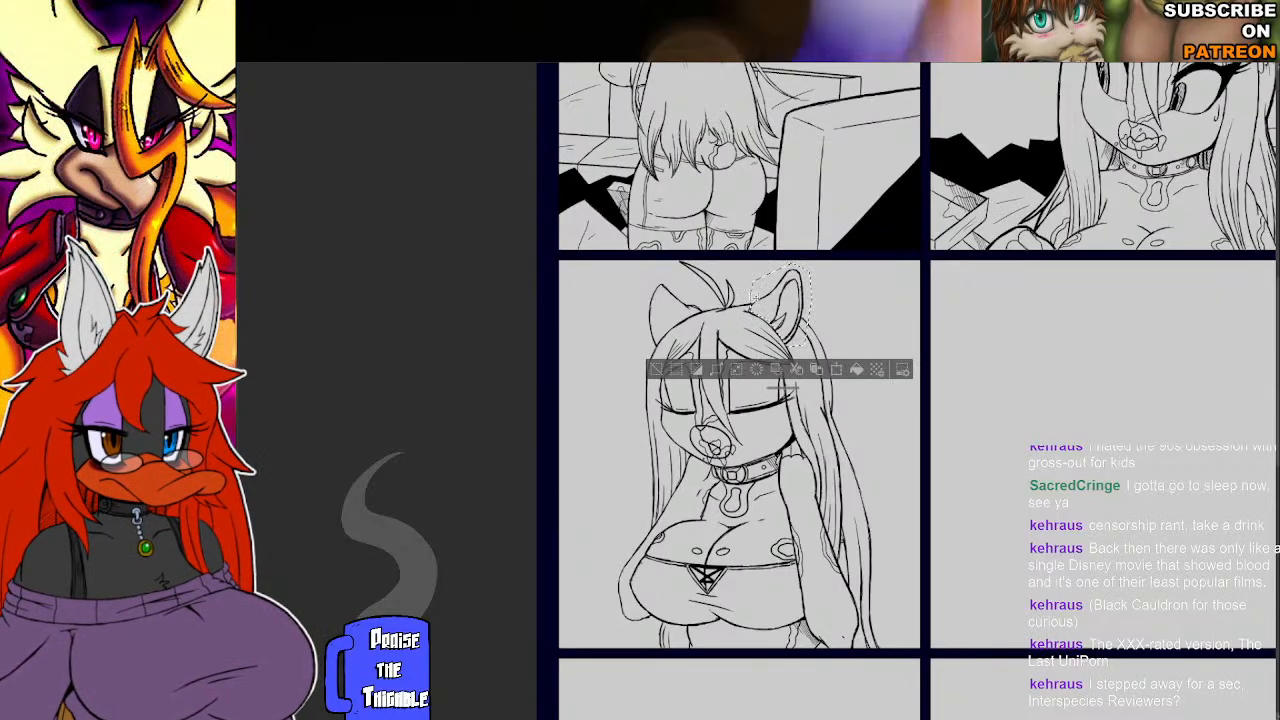
{"action": "left_click_drag", "start_coordinate": [783, 317], "coordinate": [797, 313]}
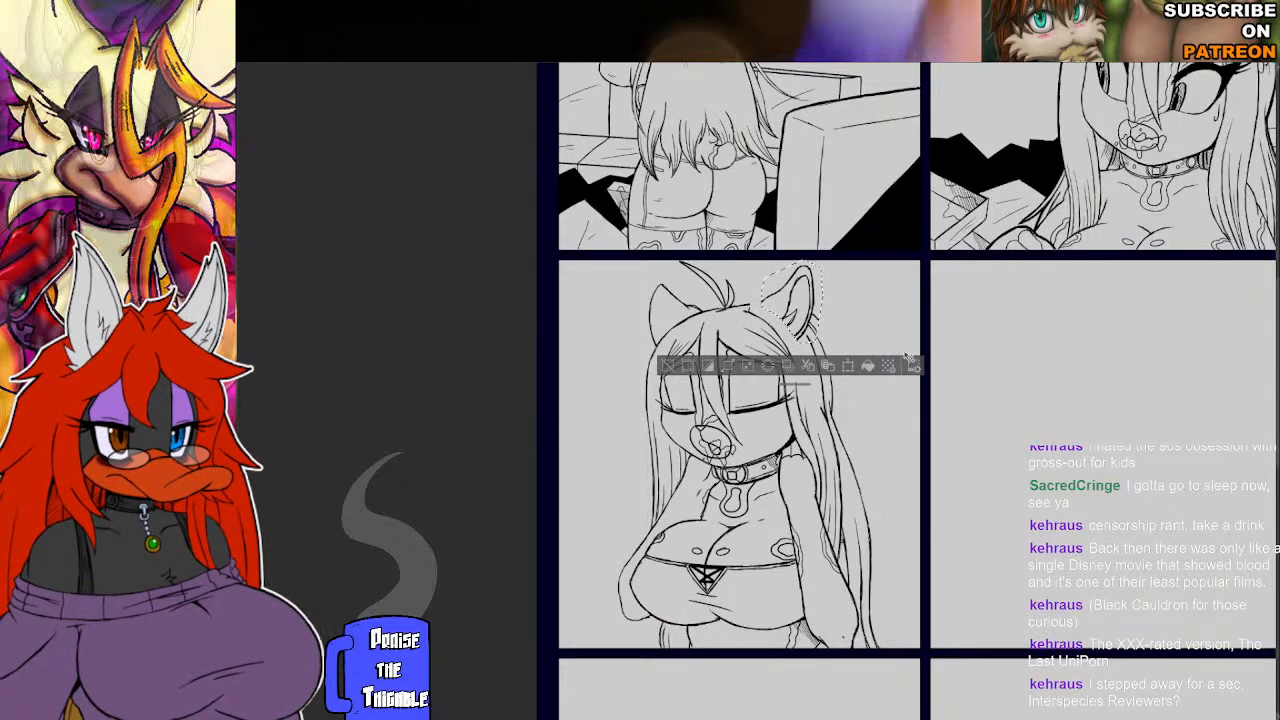
{"action": "key", "text": "ctrl+d"}
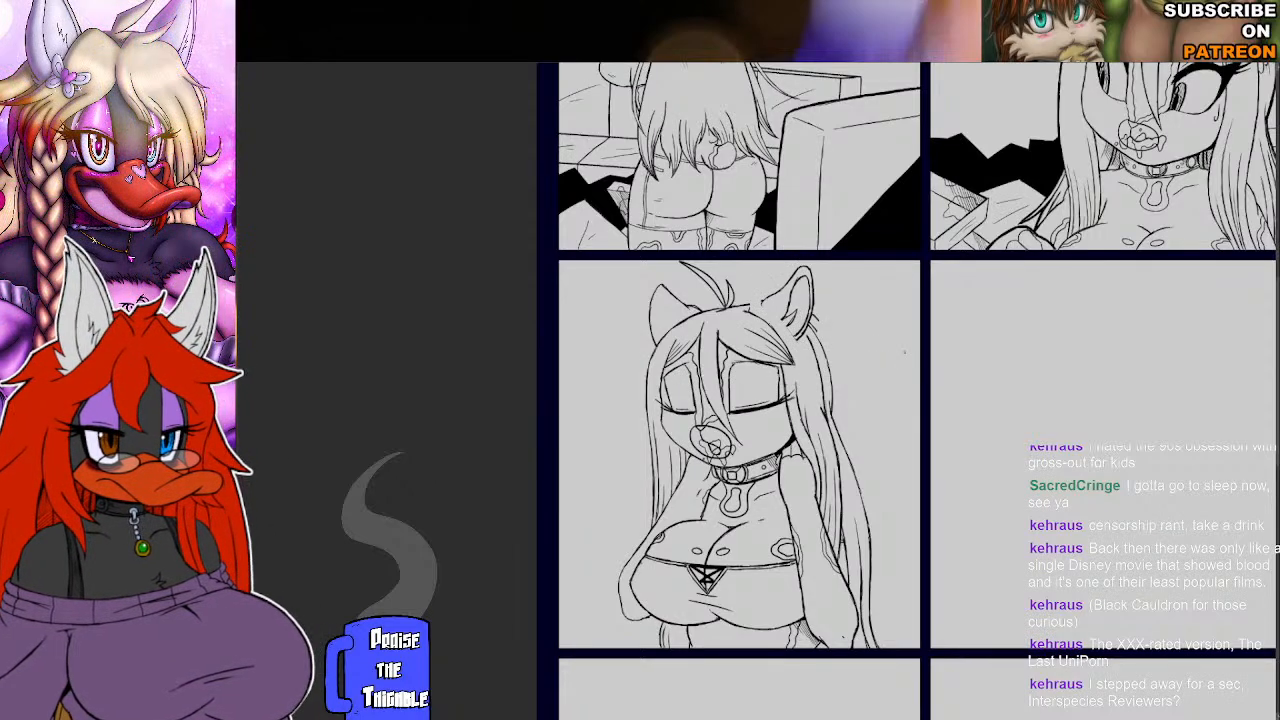
Rejoin the moved ear to the head and add long hair strands beside the face, falling behind the bent arm.
{"action": "left_click_drag", "start_coordinate": [917, 386], "coordinate": [862, 420]}
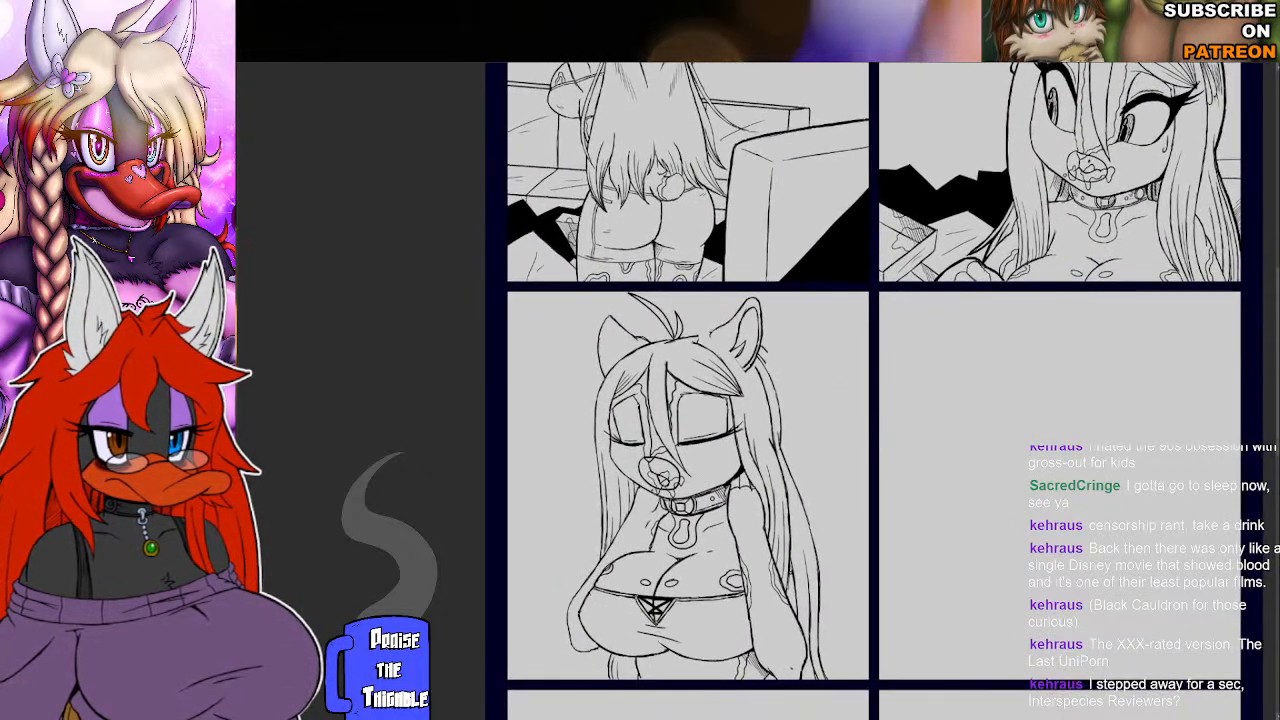
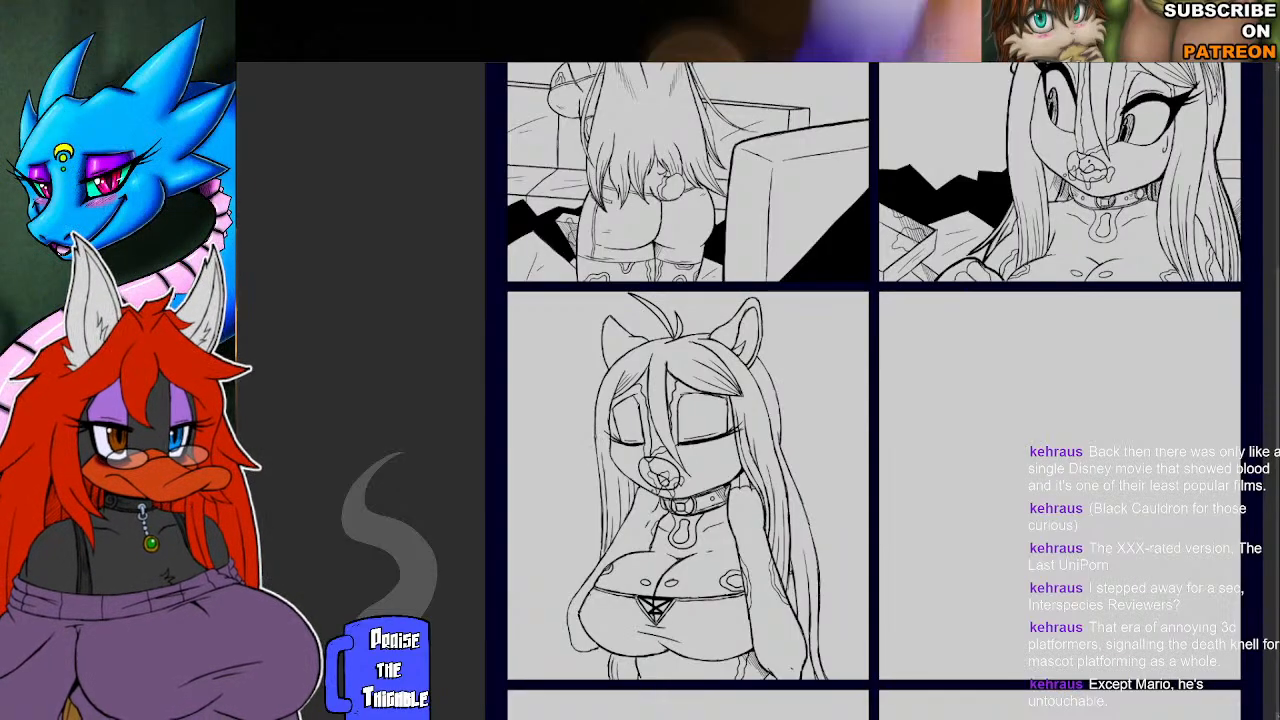
{"action": "mouse_move", "coordinate": [601, 452]}
{"action": "left_mouse_down"}
{"action": "mouse_move", "coordinate": [577, 580]}
{"action": "mouse_move", "coordinate": [601, 491]}
{"action": "left_mouse_up"}
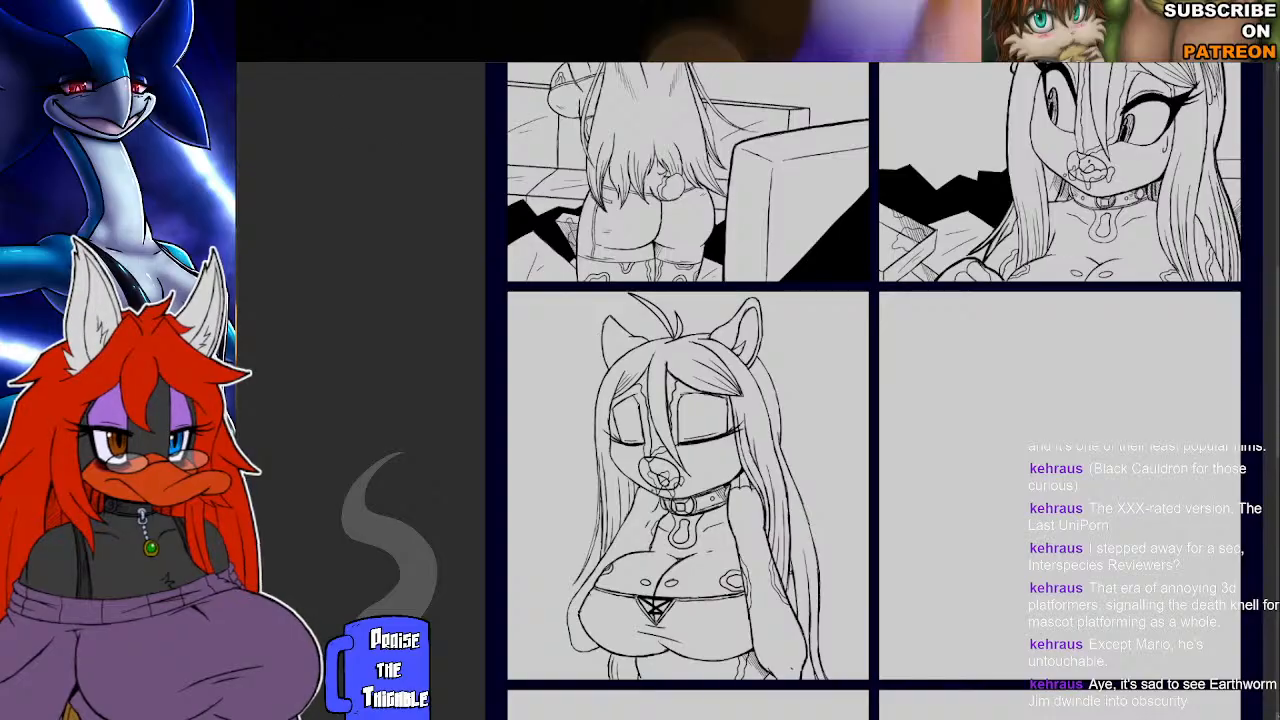
Select the bent arm's elbow contour with a freehand outline, move it slightly outward and down, and clear the selection.
{"action": "mouse_move", "coordinate": [566, 597]}
{"action": "left_mouse_down"}
{"action": "mouse_move", "coordinate": [590, 659]}
{"action": "mouse_move", "coordinate": [548, 635]}
{"action": "mouse_move", "coordinate": [560, 601]}
{"action": "mouse_move", "coordinate": [580, 646]}
{"action": "left_mouse_up"}
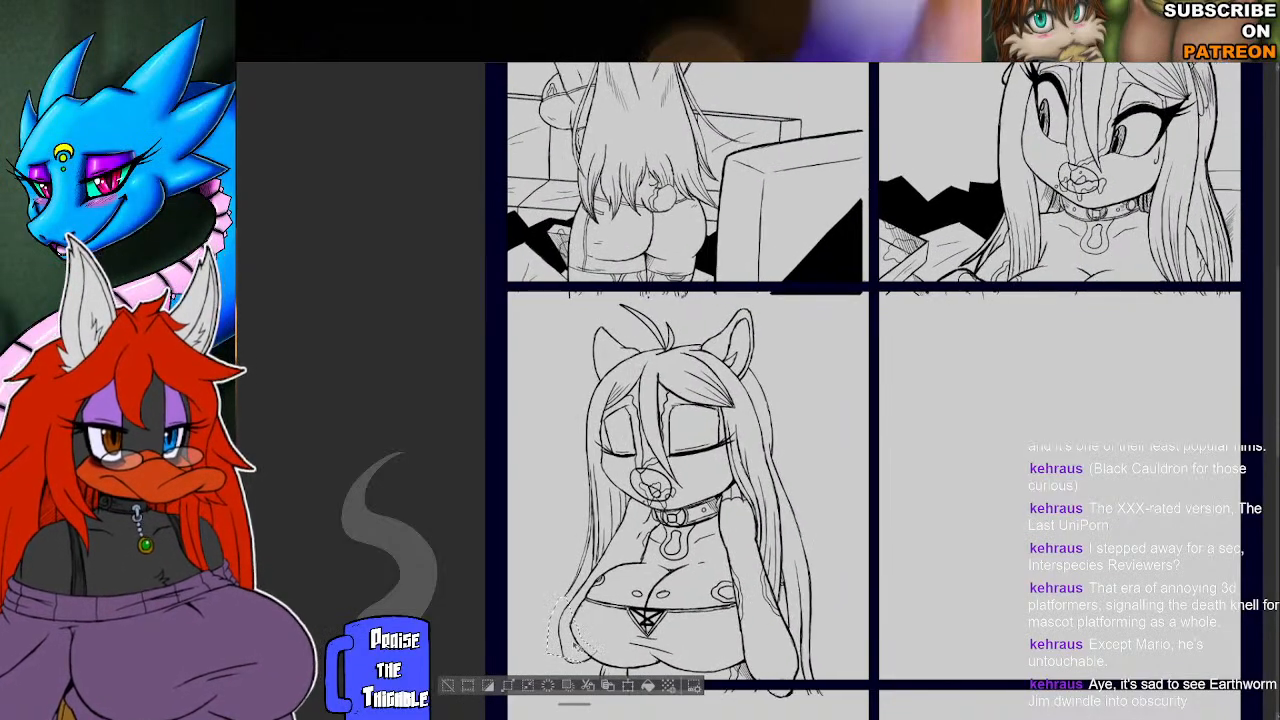
{"action": "key", "text": "ctrl+z"}
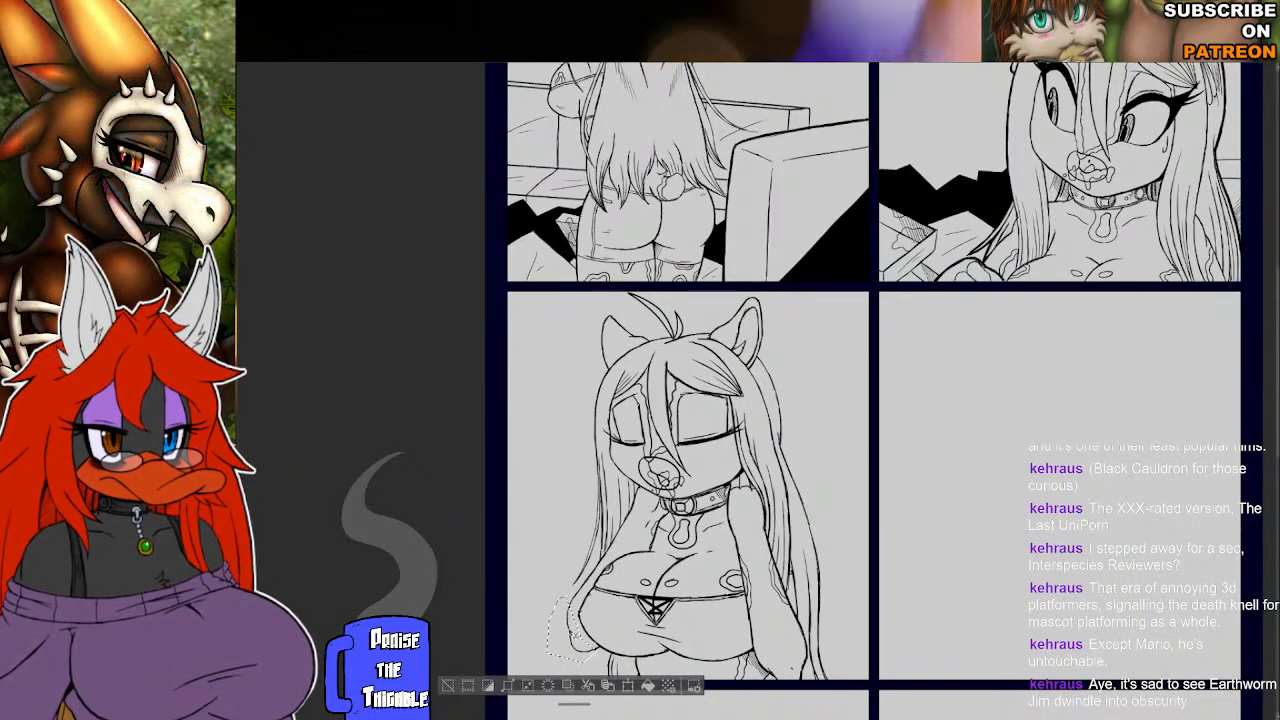
{"action": "left_click_drag", "start_coordinate": [574, 632], "coordinate": [560, 646]}
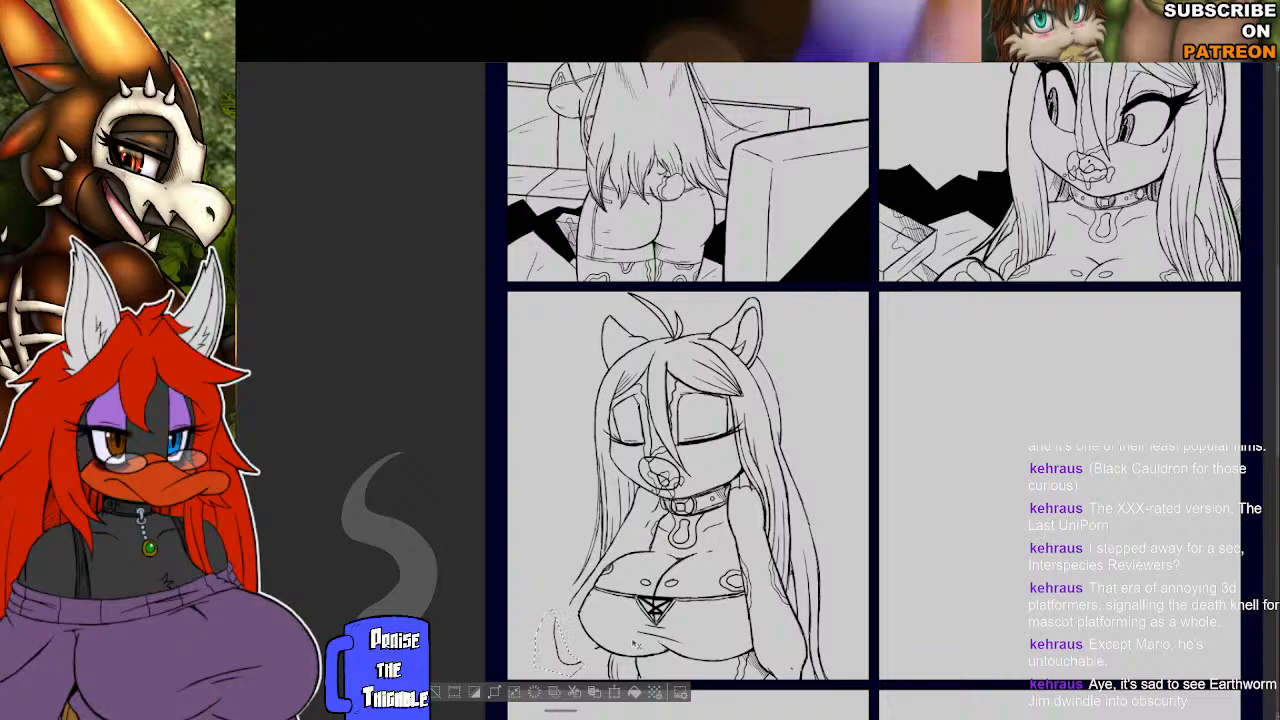
{"action": "key", "text": "ctrl+d"}
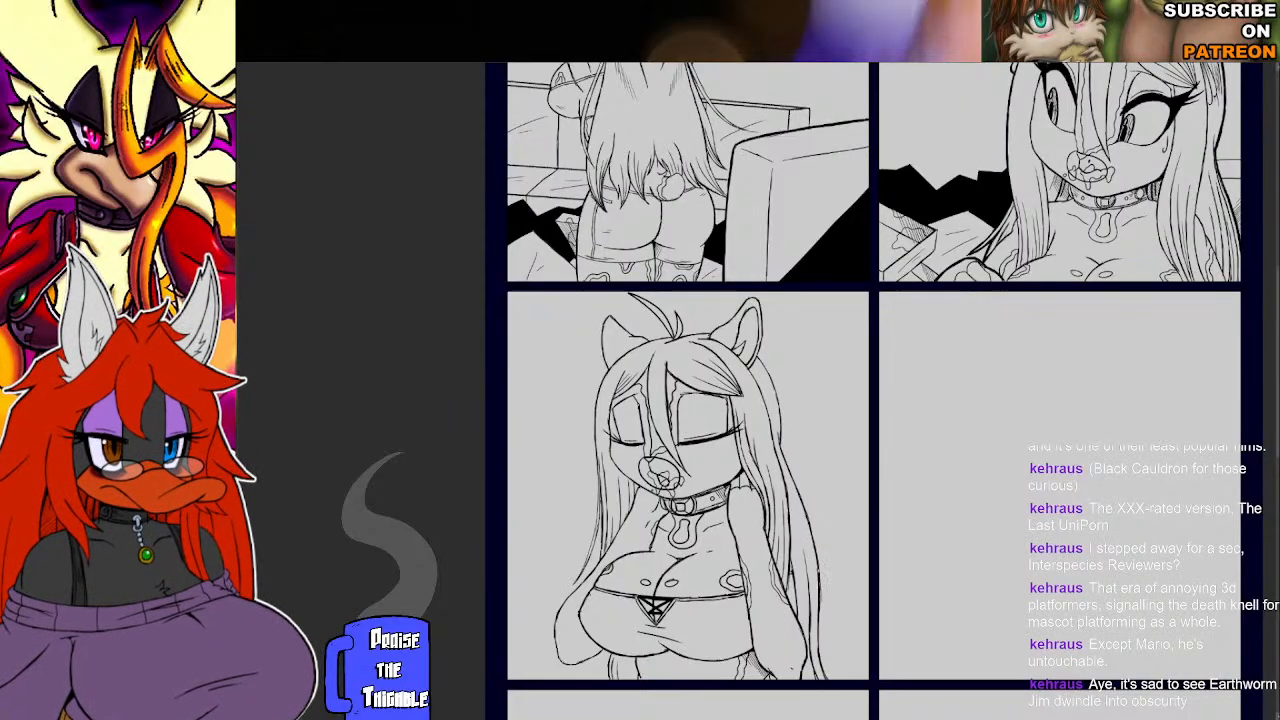
Add a long trailing hair strand behind the drooping arm and a short contour stroke on the lower torso.
{"action": "left_click_drag", "start_coordinate": [824, 618], "coordinate": [848, 678]}
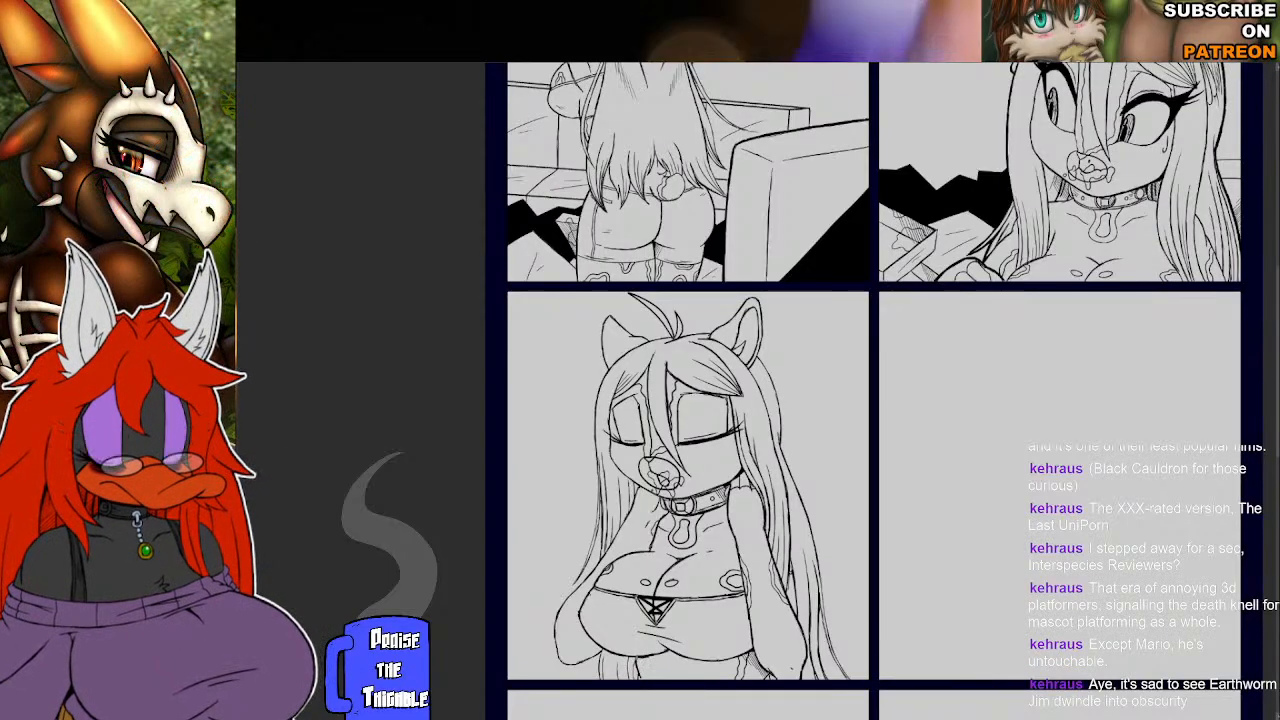
{"action": "left_click_drag", "start_coordinate": [653, 652], "coordinate": [667, 658]}
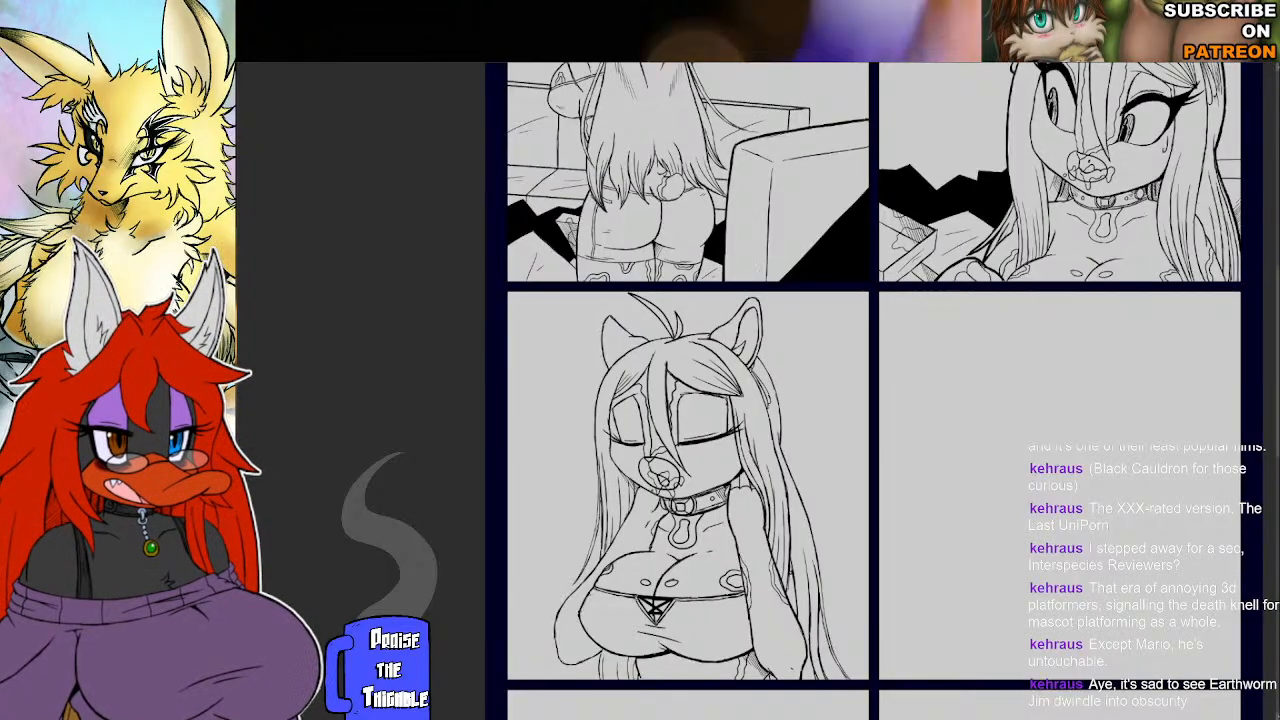
Add fine shading strokes to the hair on both sides of the character's face in the third panel.
{"action": "left_click_drag", "start_coordinate": [760, 300], "coordinate": [699, 259]}
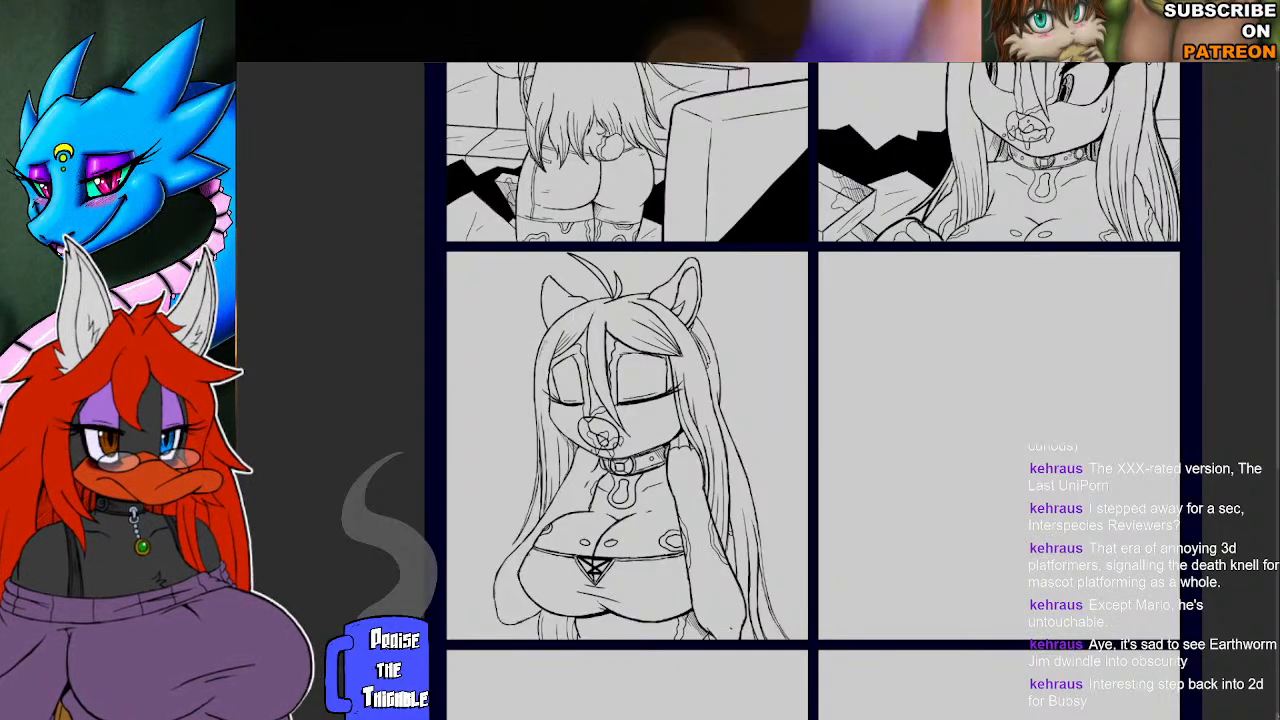
{"action": "left_click_drag", "start_coordinate": [549, 345], "coordinate": [543, 371]}
{"action": "left_click_drag", "start_coordinate": [549, 357], "coordinate": [545, 377]}
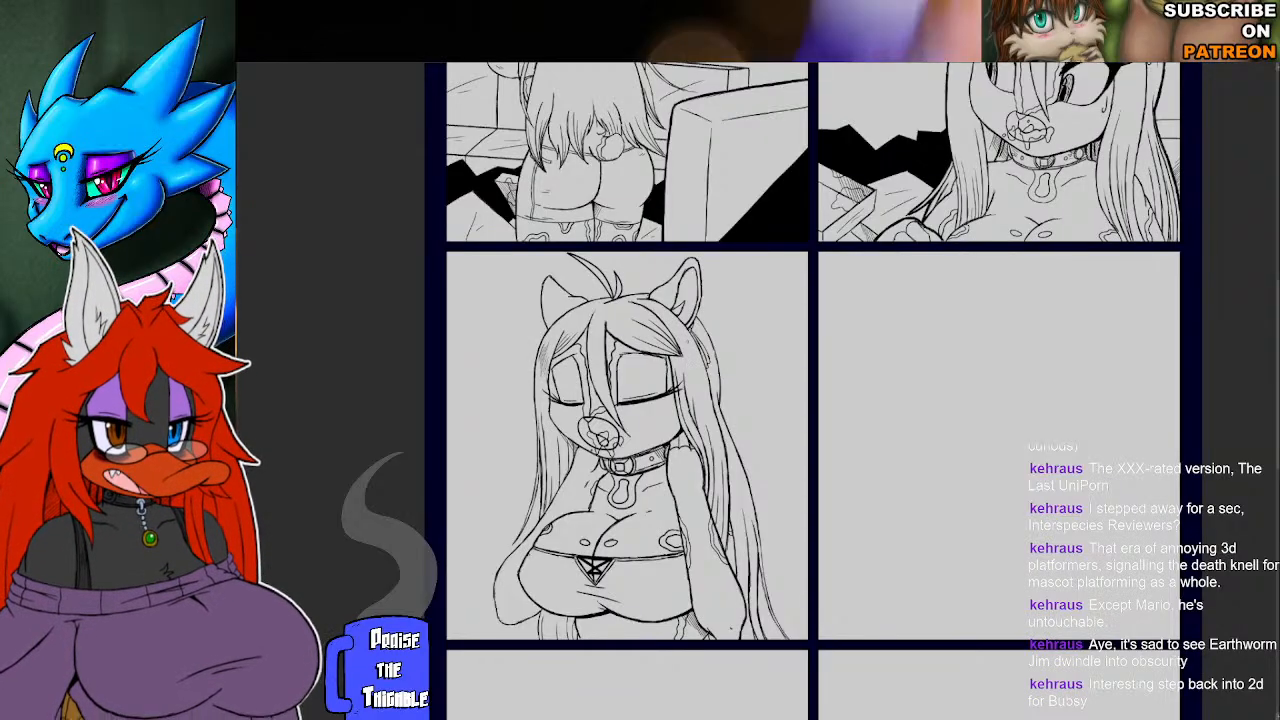
{"action": "left_click_drag", "start_coordinate": [687, 334], "coordinate": [696, 356]}
{"action": "left_click_drag", "start_coordinate": [686, 337], "coordinate": [691, 357]}
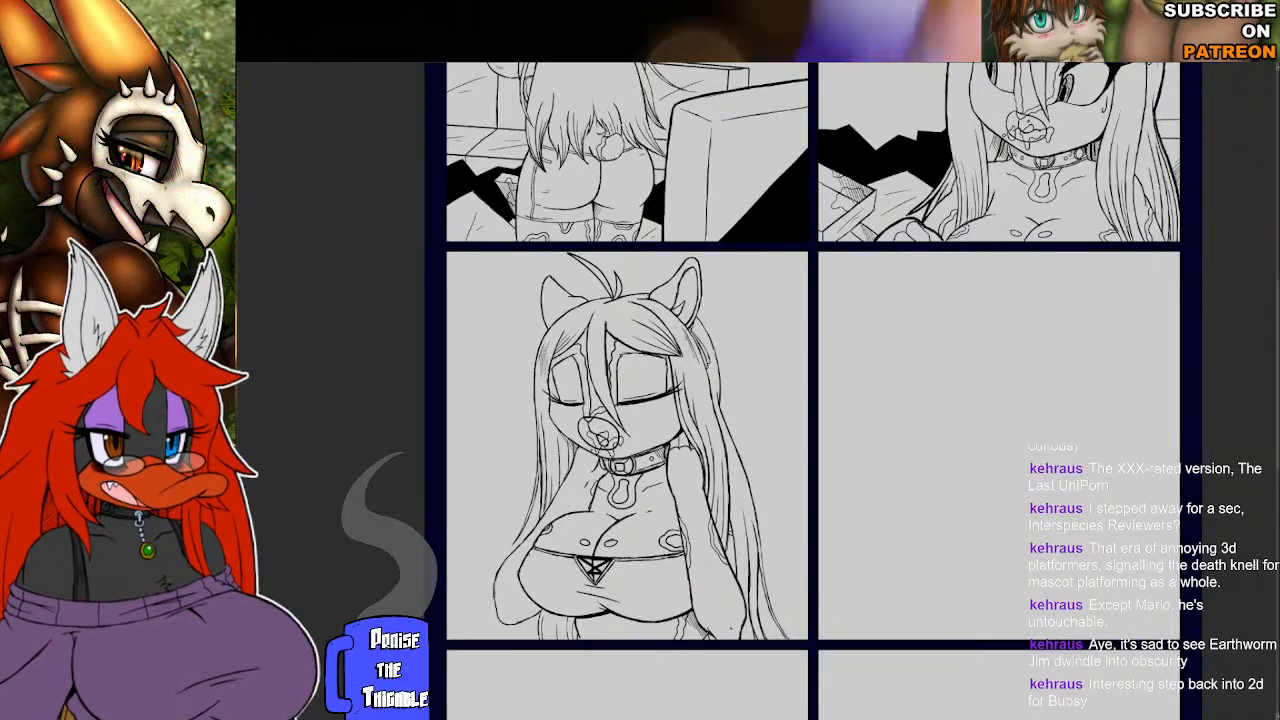
{"action": "left_click_drag", "start_coordinate": [685, 351], "coordinate": [689, 367]}
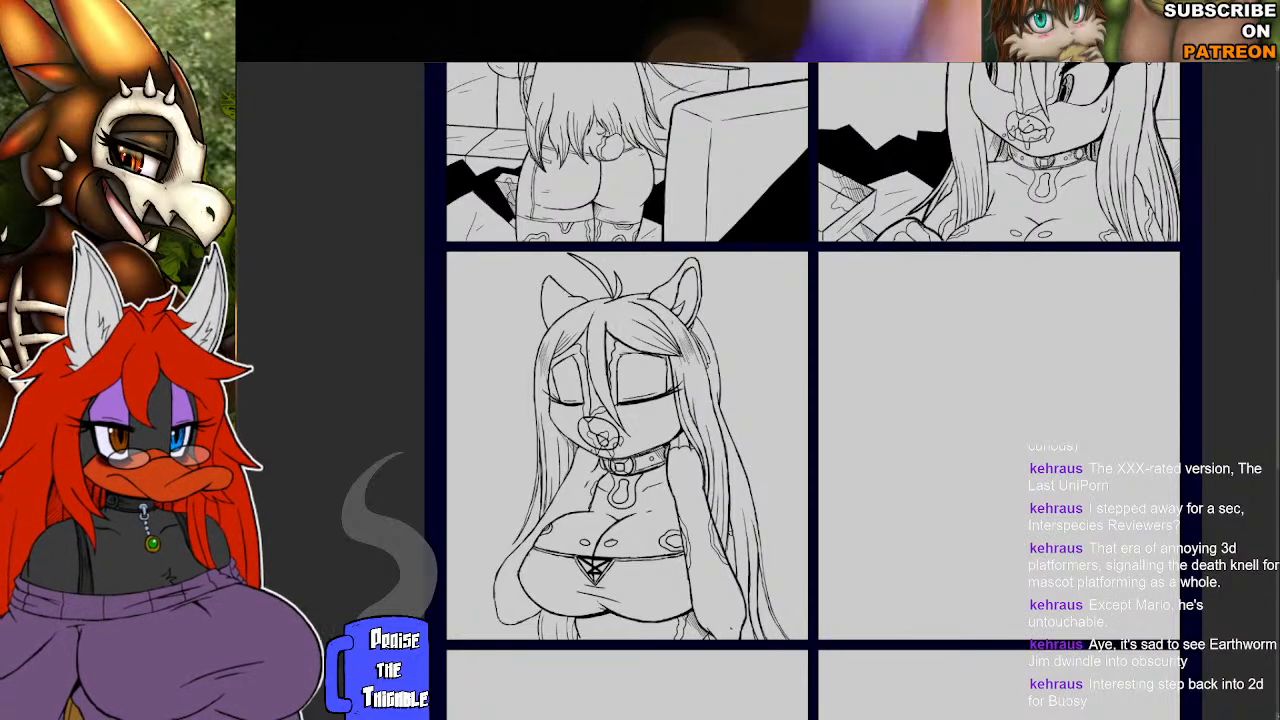
Draw fine shading strokes on the central lock over the forehead, undoing the first attempt and redrawing them higher up.
{"action": "left_click_drag", "start_coordinate": [597, 338], "coordinate": [595, 366]}
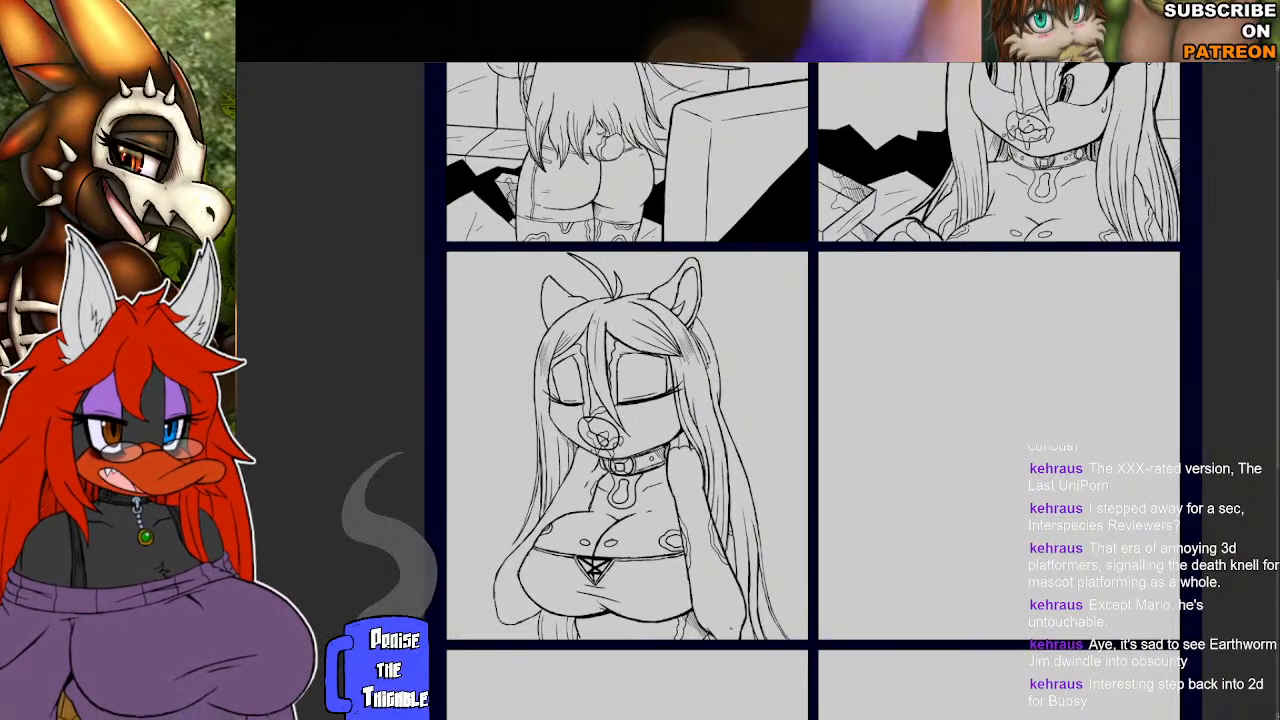
{"action": "key", "text": "ctrl+z"}
{"action": "key", "text": "ctrl+z"}
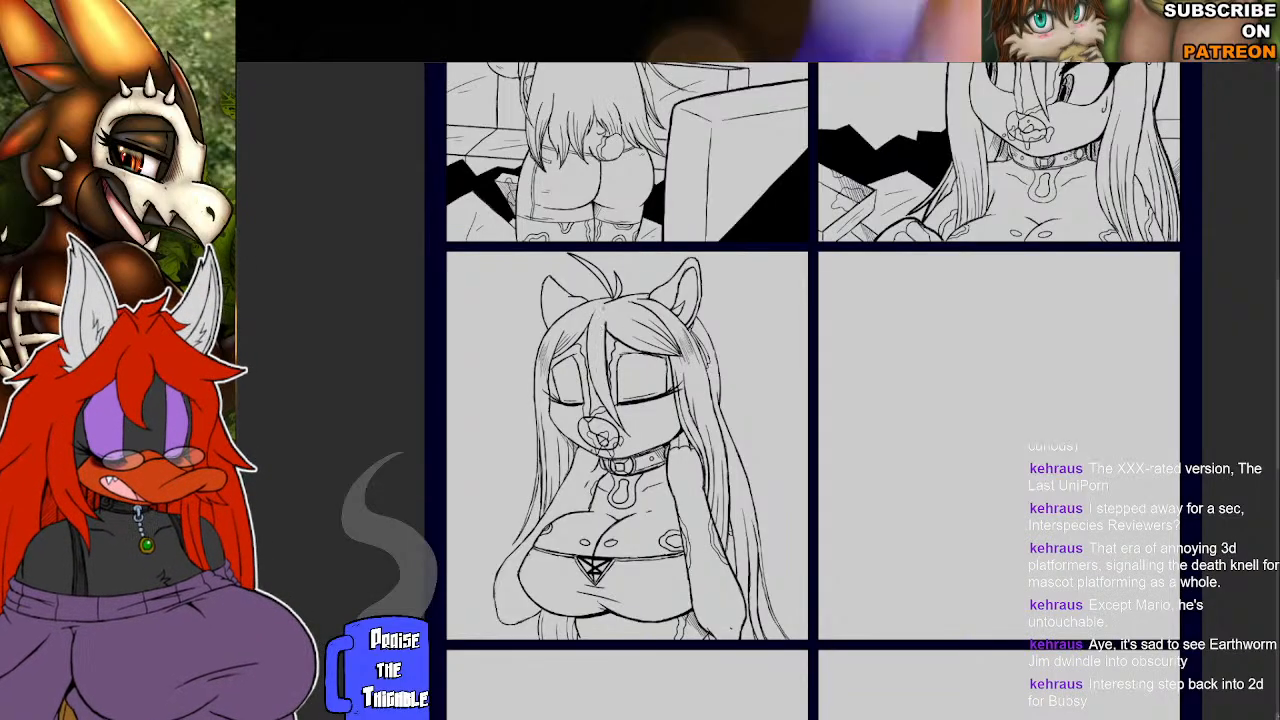
{"action": "left_click_drag", "start_coordinate": [597, 331], "coordinate": [593, 352]}
{"action": "left_click_drag", "start_coordinate": [595, 334], "coordinate": [597, 350]}
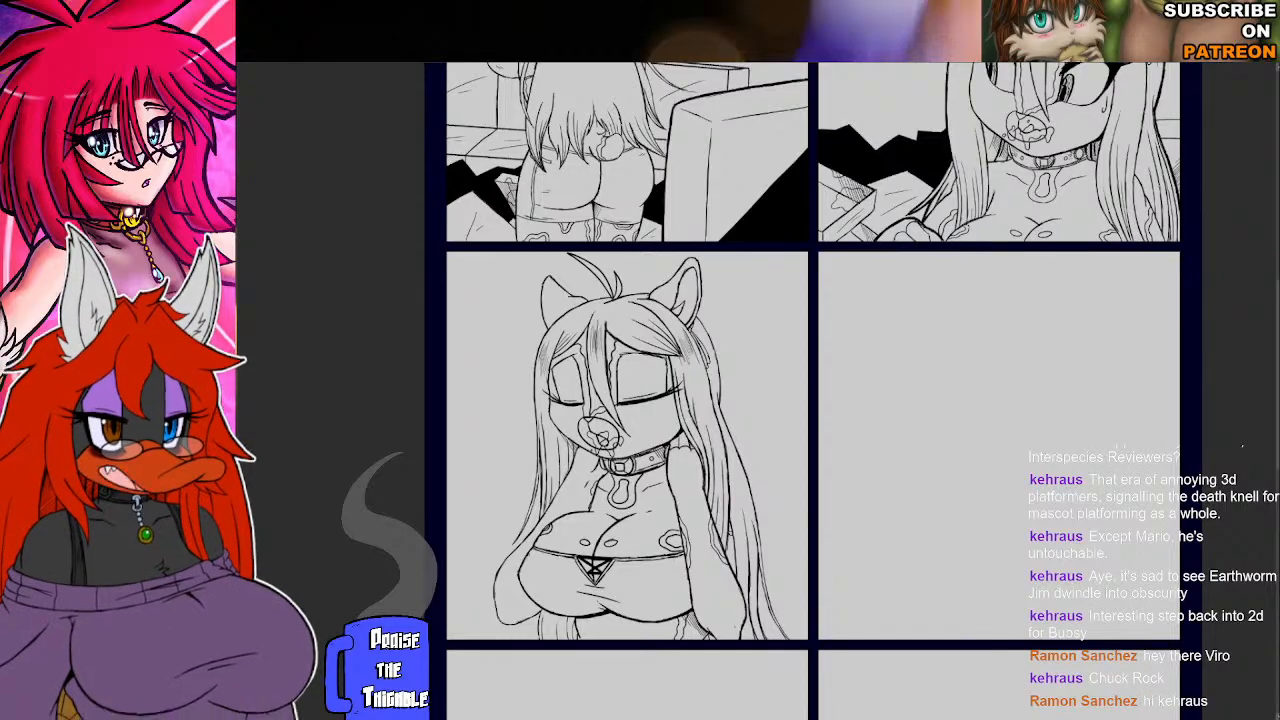
Sketch a slanted band with a rounded lower end across the empty fourth panel.
{"action": "mouse_move", "coordinate": [604, 474]}
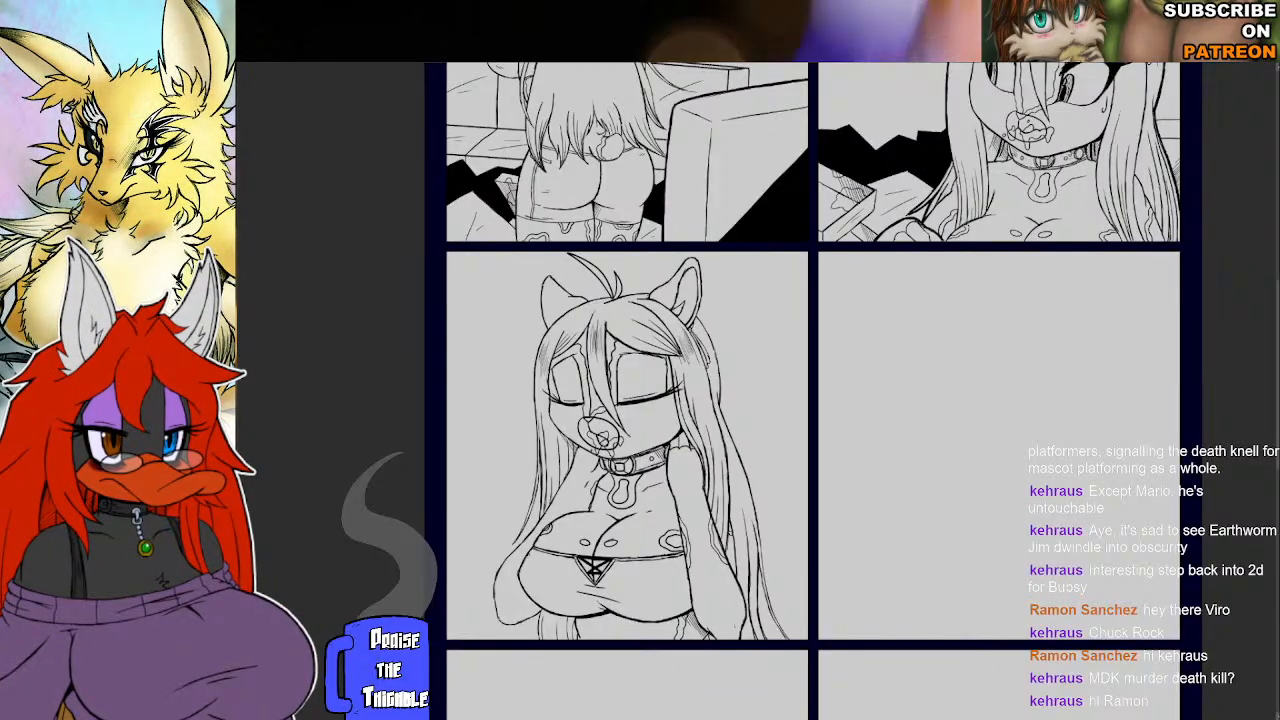
{"action": "left_click_drag", "start_coordinate": [1189, 578], "coordinate": [1111, 584]}
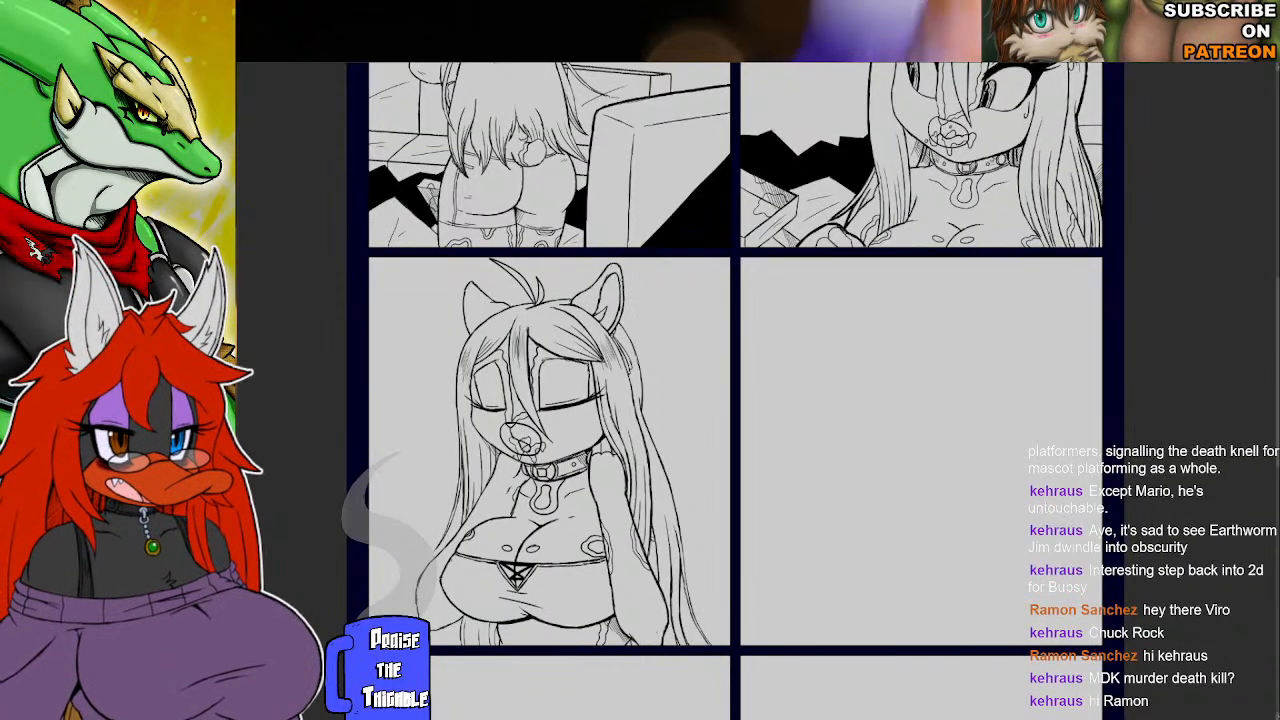
{"action": "left_click_drag", "start_coordinate": [1110, 516], "coordinate": [1004, 518]}
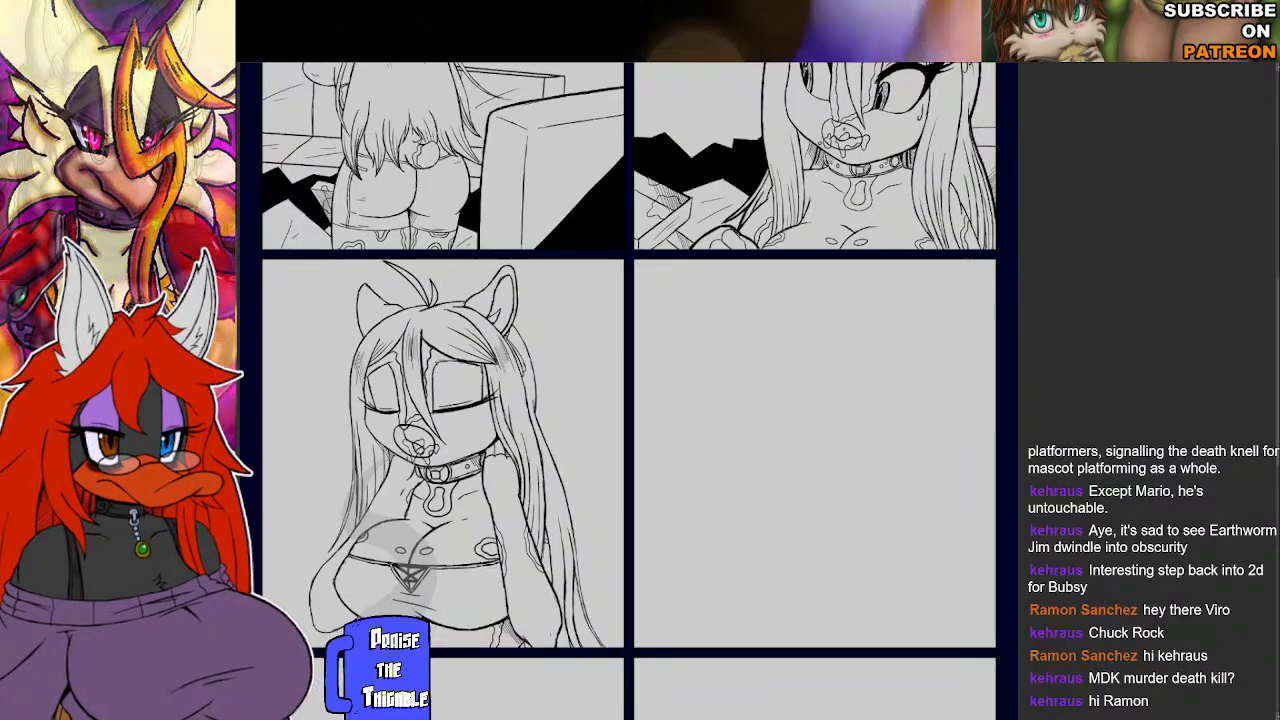
{"action": "left_click_drag", "start_coordinate": [858, 333], "coordinate": [692, 427]}
{"action": "mouse_move", "coordinate": [748, 394]}
{"action": "left_mouse_down"}
{"action": "mouse_move", "coordinate": [686, 431]}
{"action": "mouse_move", "coordinate": [860, 331]}
{"action": "left_mouse_up"}
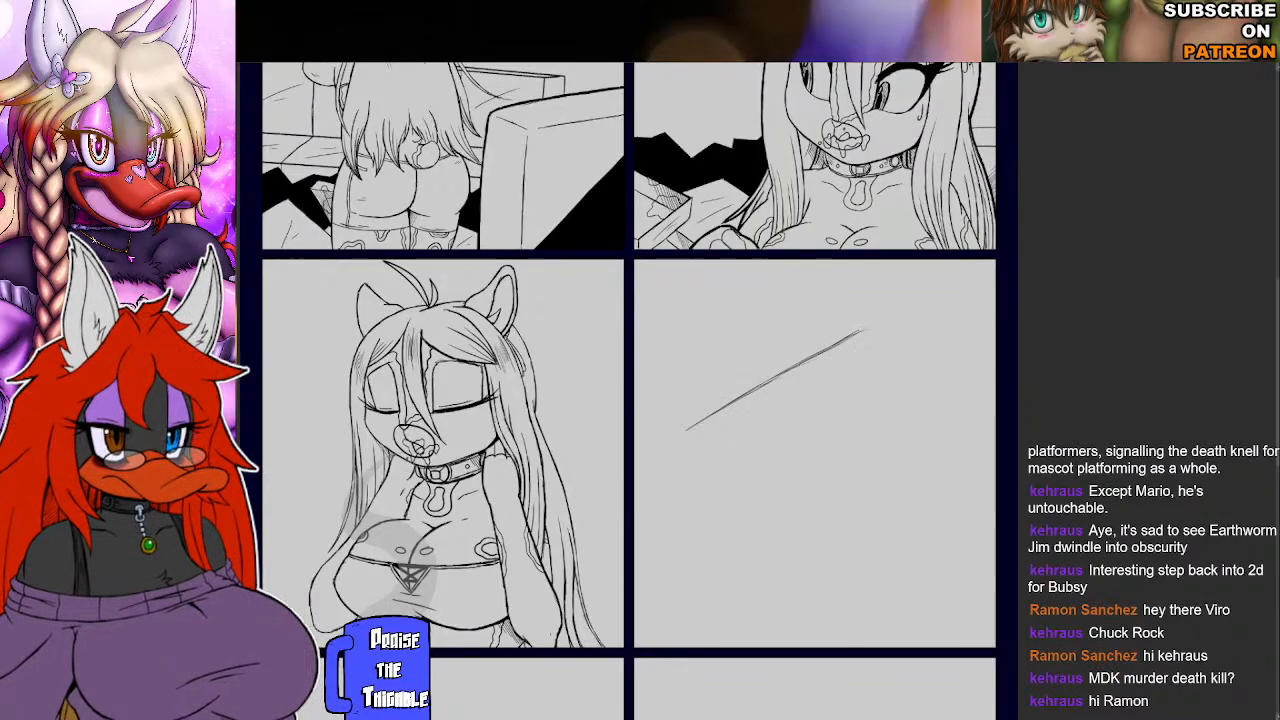
{"action": "left_click_drag", "start_coordinate": [930, 296], "coordinate": [678, 404]}
{"action": "left_click_drag", "start_coordinate": [776, 371], "coordinate": [667, 405]}
{"action": "left_click_drag", "start_coordinate": [834, 347], "coordinate": [872, 330]}
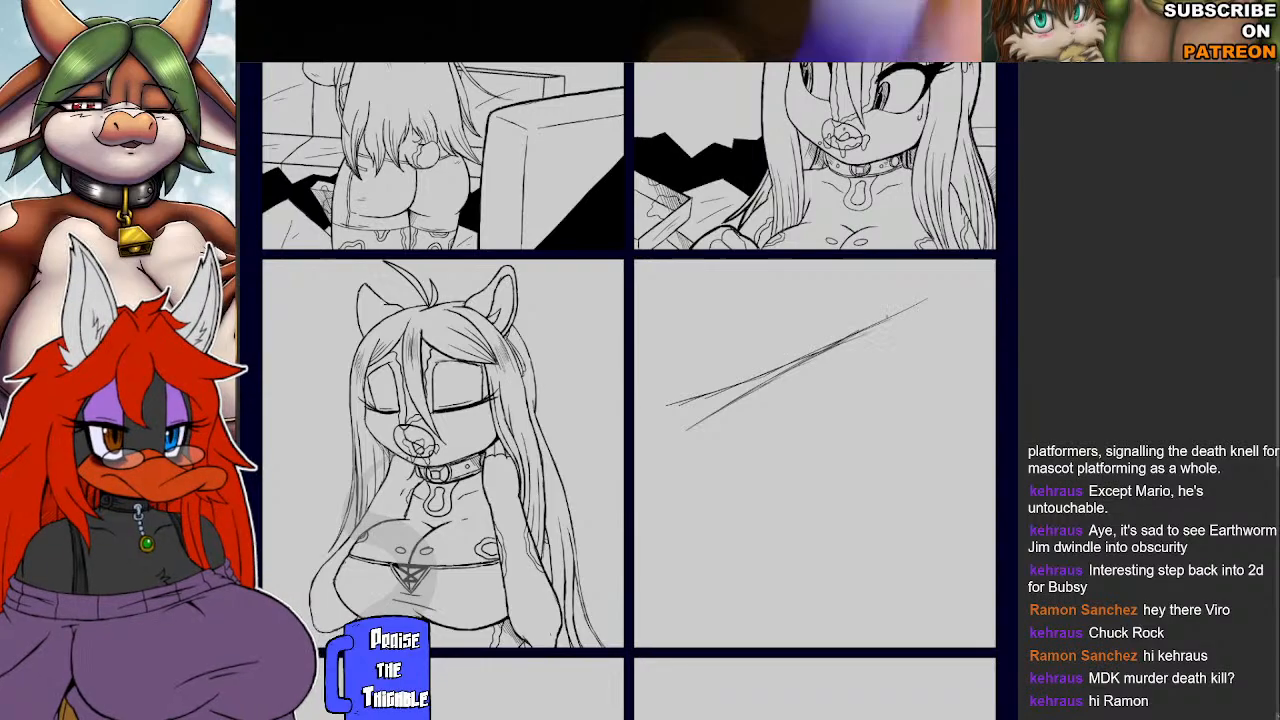
{"action": "left_click_drag", "start_coordinate": [646, 434], "coordinate": [671, 504]}
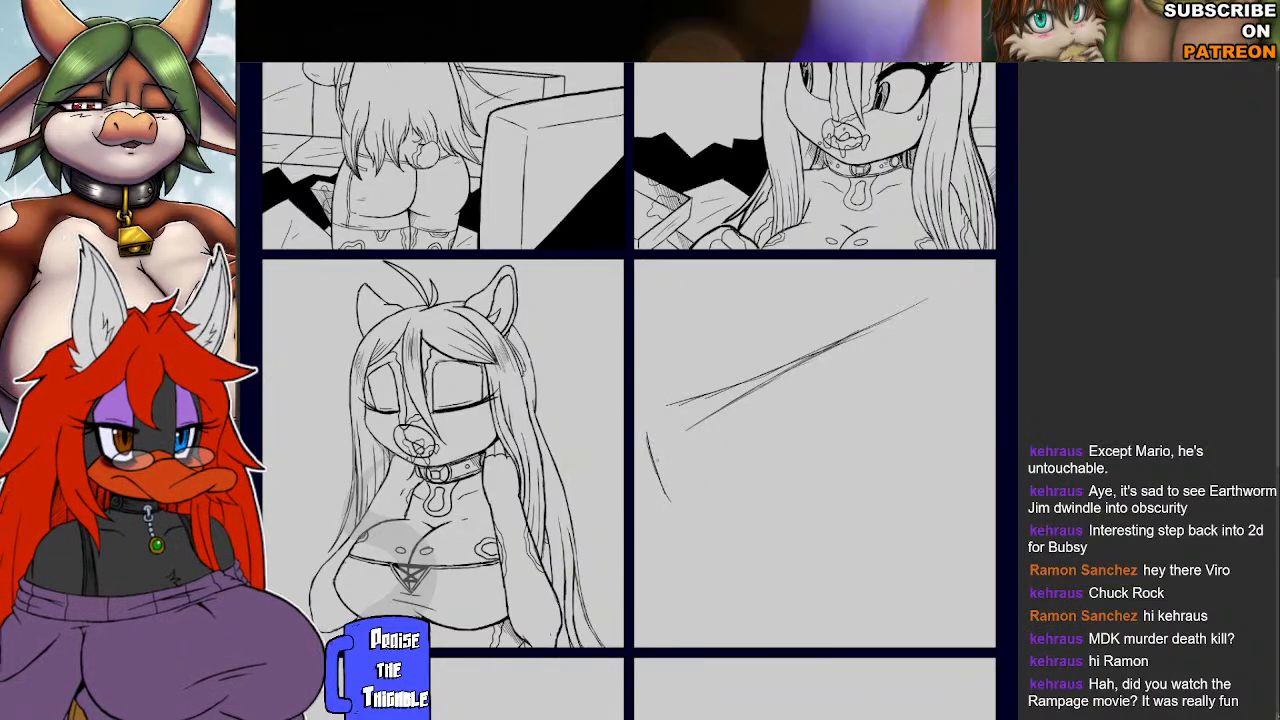
{"action": "mouse_move", "coordinate": [679, 510]}
{"action": "left_mouse_down"}
{"action": "mouse_move", "coordinate": [783, 485]}
{"action": "mouse_move", "coordinate": [990, 378]}
{"action": "left_mouse_up"}
{"action": "left_click_drag", "start_coordinate": [912, 422], "coordinate": [960, 397]}
{"action": "left_click_drag", "start_coordinate": [906, 426], "coordinate": [982, 382]}
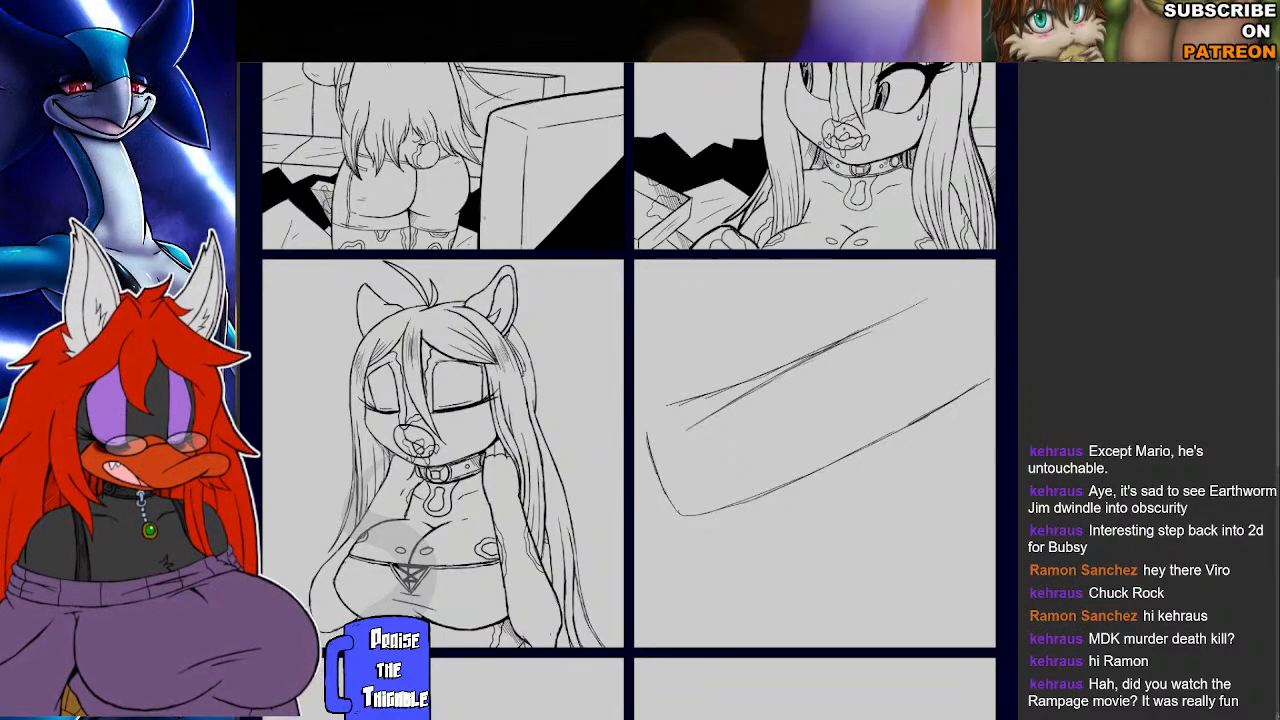
Enclose the slanted band sketch in the fourth panel with a polygonal selection, delete it and clear the selection.
{"action": "left_click", "coordinate": [957, 289]}
{"action": "left_click", "coordinate": [865, 285]}
{"action": "left_click", "coordinate": [725, 334]}
{"action": "left_click", "coordinate": [652, 401]}
{"action": "left_click", "coordinate": [638, 436]}
{"action": "left_click", "coordinate": [647, 521]}
{"action": "left_click", "coordinate": [766, 566]}
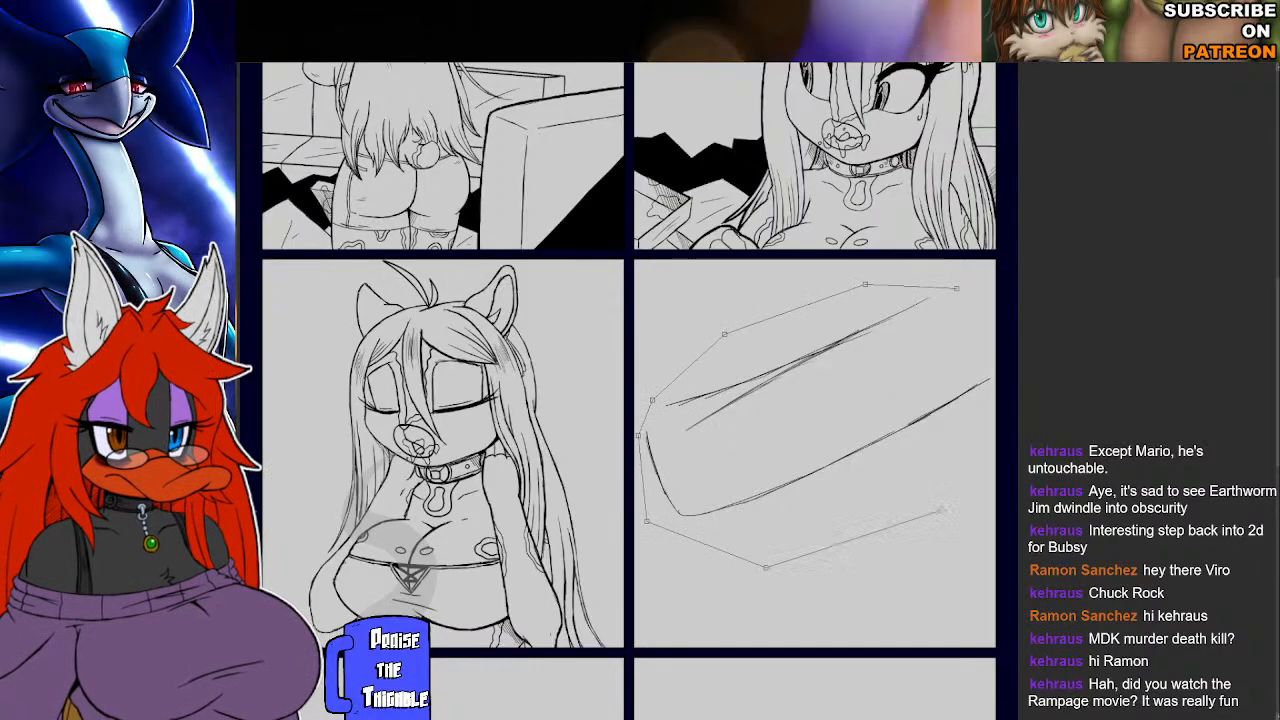
{"action": "left_click", "coordinate": [950, 502]}
{"action": "left_click", "coordinate": [1025, 410]}
{"action": "left_click", "coordinate": [1022, 334]}
{"action": "double_click", "coordinate": [996, 309]}
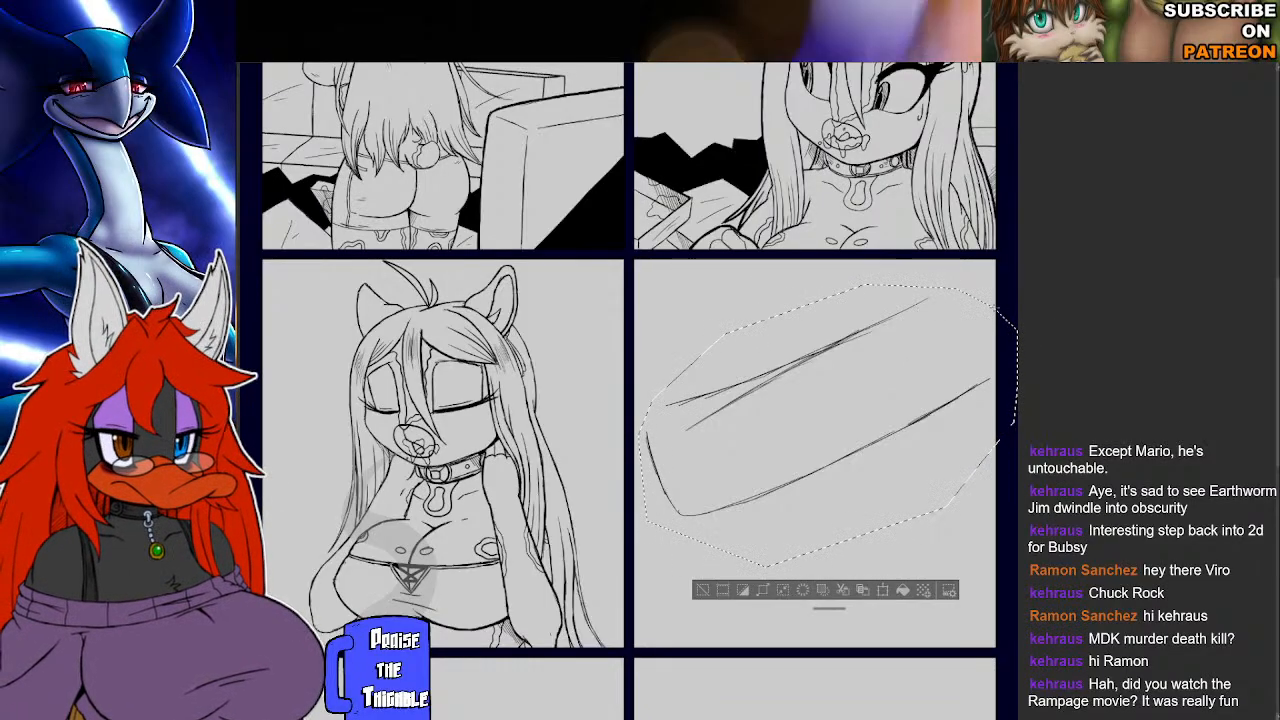
{"action": "key", "text": "Delete"}
{"action": "key", "text": "ctrl+d"}
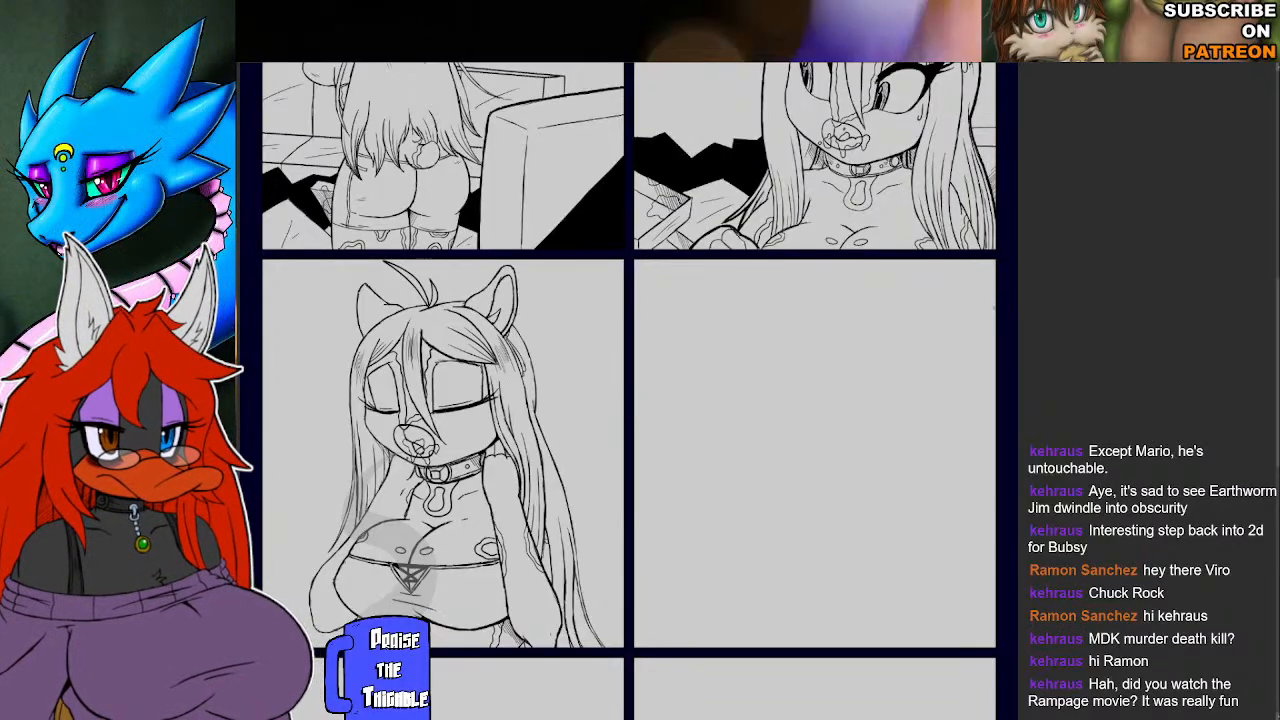
Sketch two long parallel arcs across the full width of the fourth panel to form a curved band.
{"action": "mouse_move", "coordinate": [633, 427]}
{"action": "left_mouse_down"}
{"action": "mouse_move", "coordinate": [703, 374]}
{"action": "mouse_move", "coordinate": [784, 344]}
{"action": "left_mouse_up"}
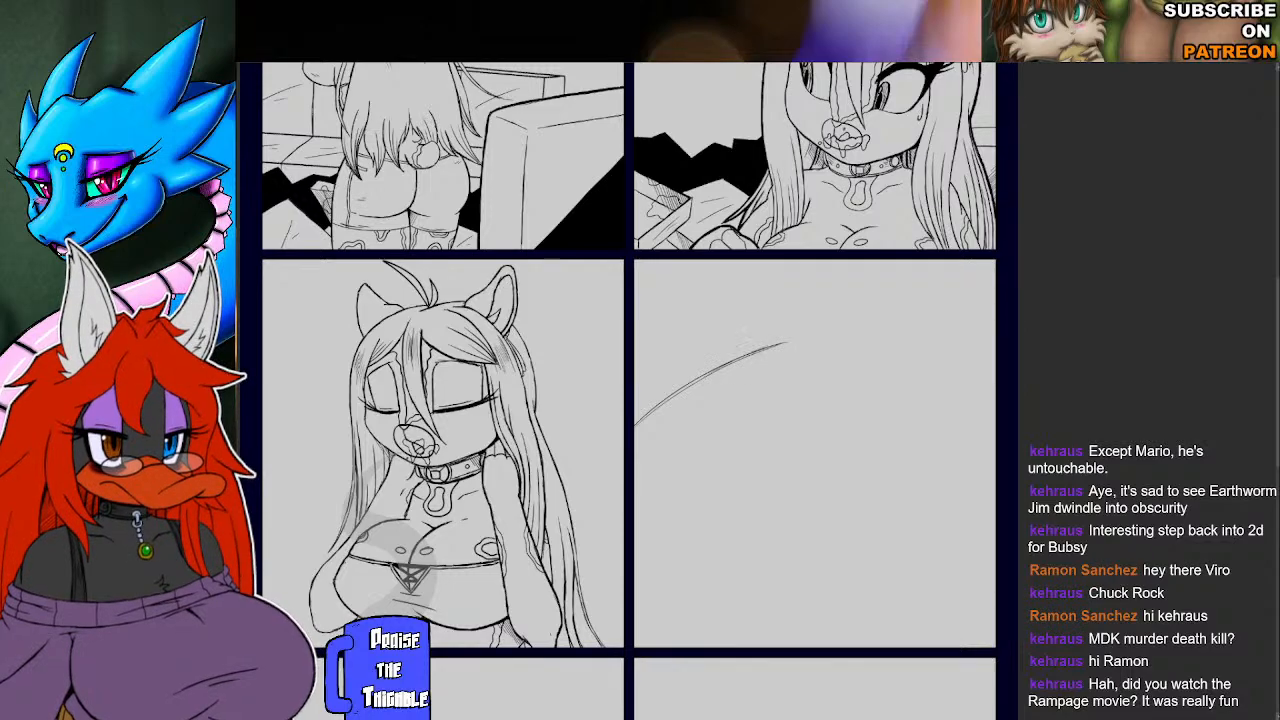
{"action": "mouse_move", "coordinate": [684, 390]}
{"action": "left_mouse_down"}
{"action": "mouse_move", "coordinate": [781, 339]}
{"action": "mouse_move", "coordinate": [900, 310]}
{"action": "left_mouse_up"}
{"action": "left_click_drag", "start_coordinate": [818, 327], "coordinate": [937, 307]}
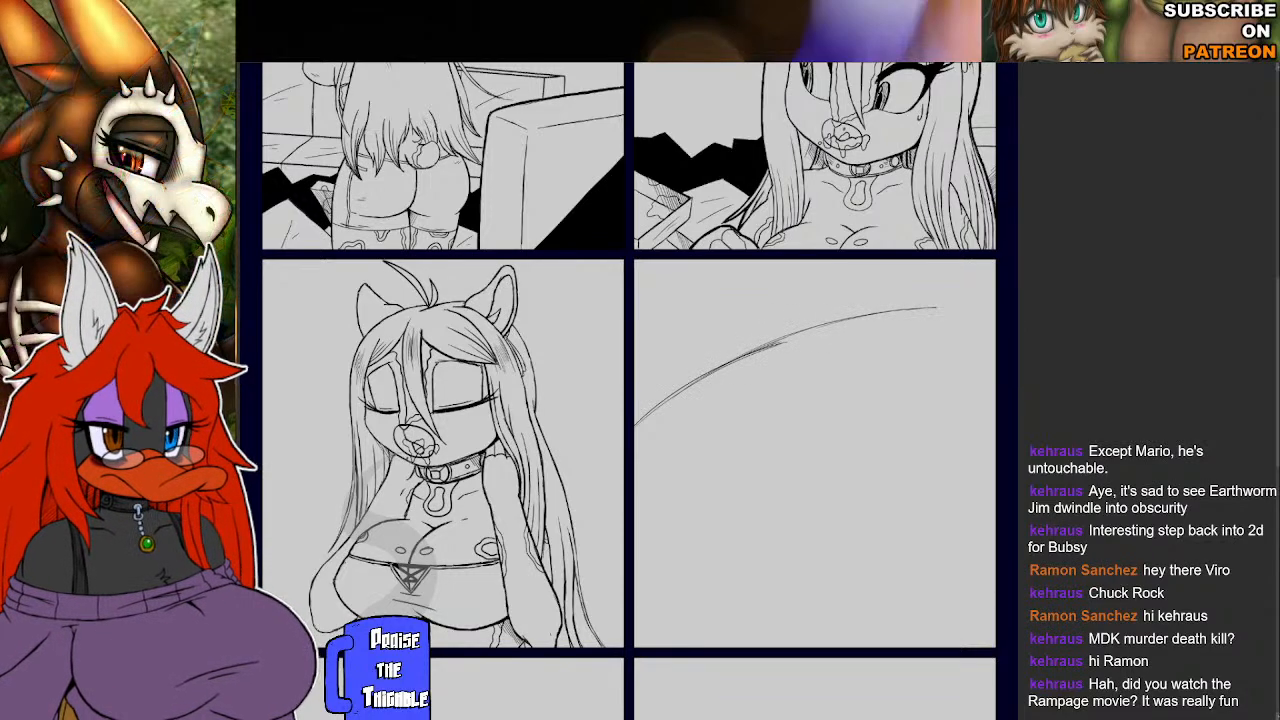
{"action": "left_click_drag", "start_coordinate": [632, 553], "coordinate": [850, 426]}
{"action": "left_click_drag", "start_coordinate": [784, 456], "coordinate": [996, 393]}
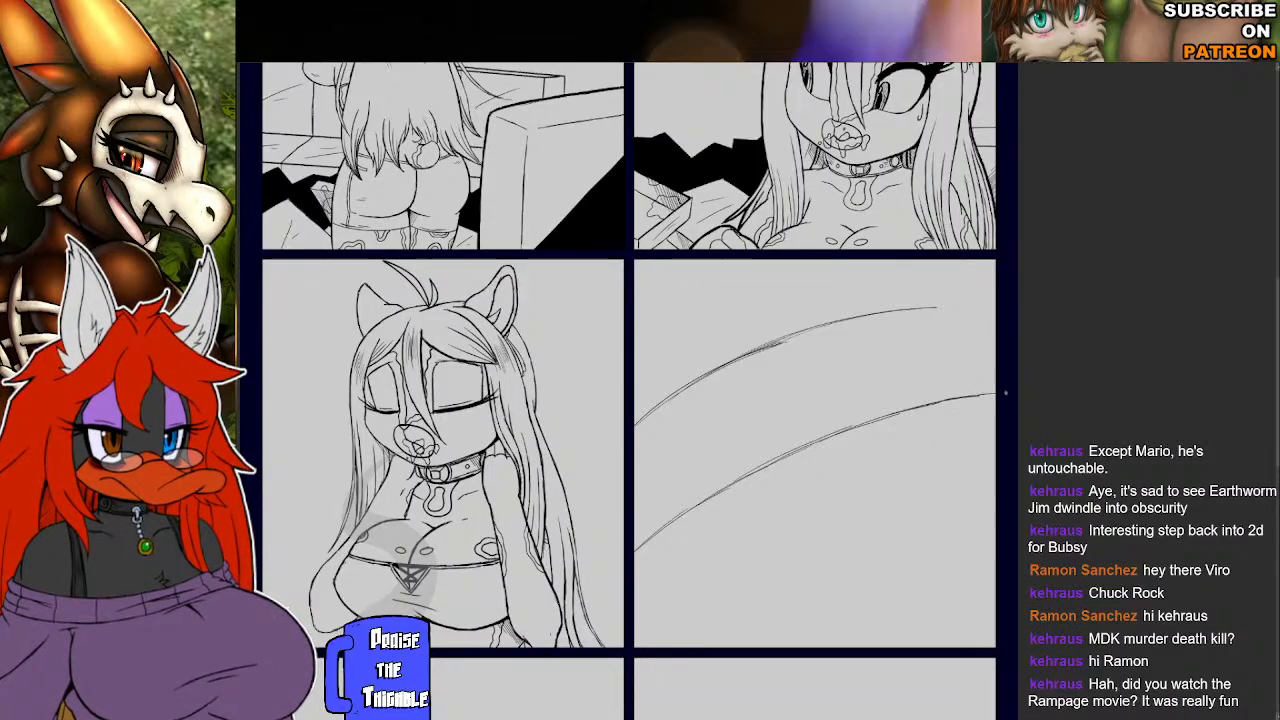
{"action": "left_click_drag", "start_coordinate": [840, 322], "coordinate": [996, 304]}
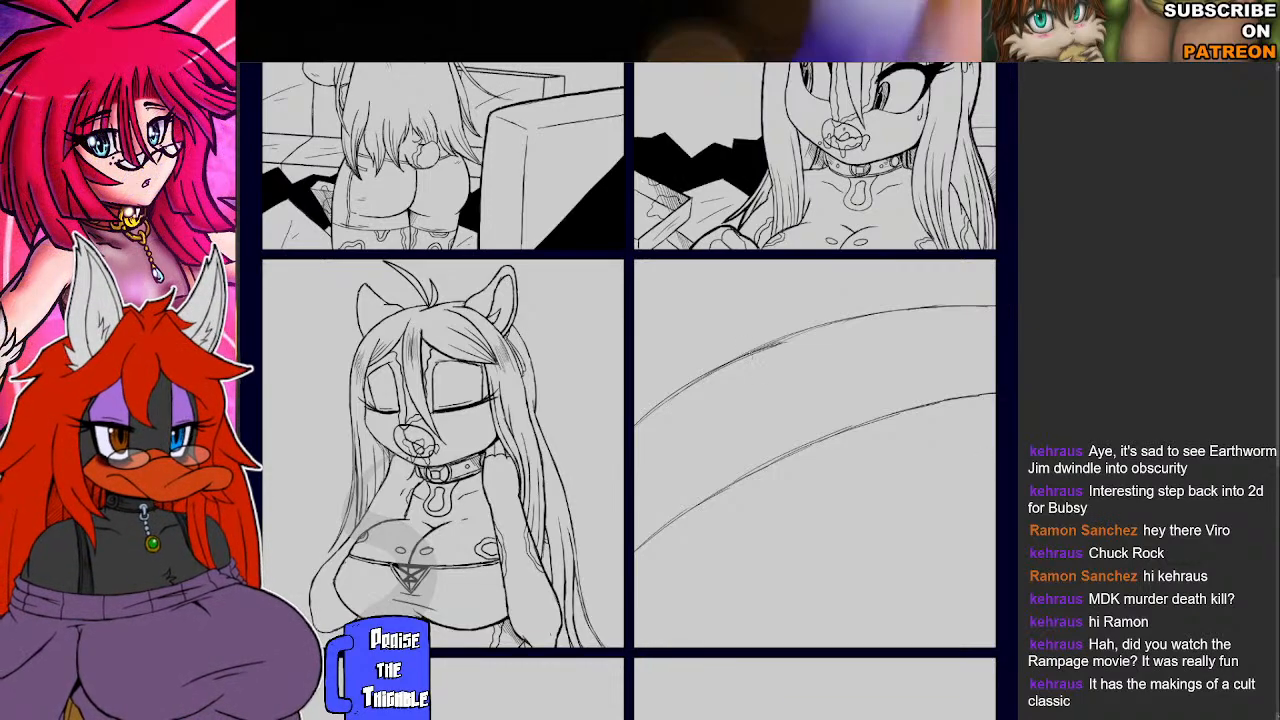
Divide the curved band with two slanted cross lines and strengthen its upper and lower edges.
{"action": "left_click_drag", "start_coordinate": [751, 354], "coordinate": [797, 444]}
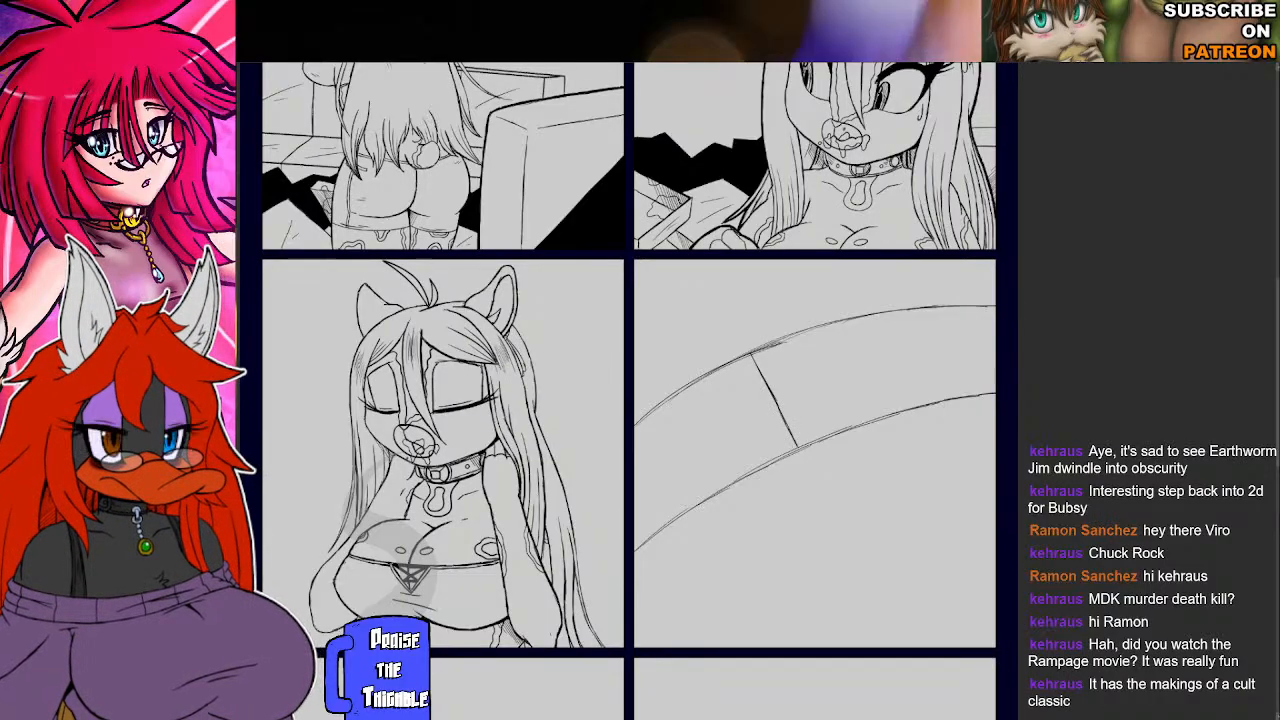
{"action": "mouse_move", "coordinate": [753, 356]}
{"action": "left_mouse_down"}
{"action": "mouse_move", "coordinate": [768, 384]}
{"action": "mouse_move", "coordinate": [760, 368]}
{"action": "left_mouse_up"}
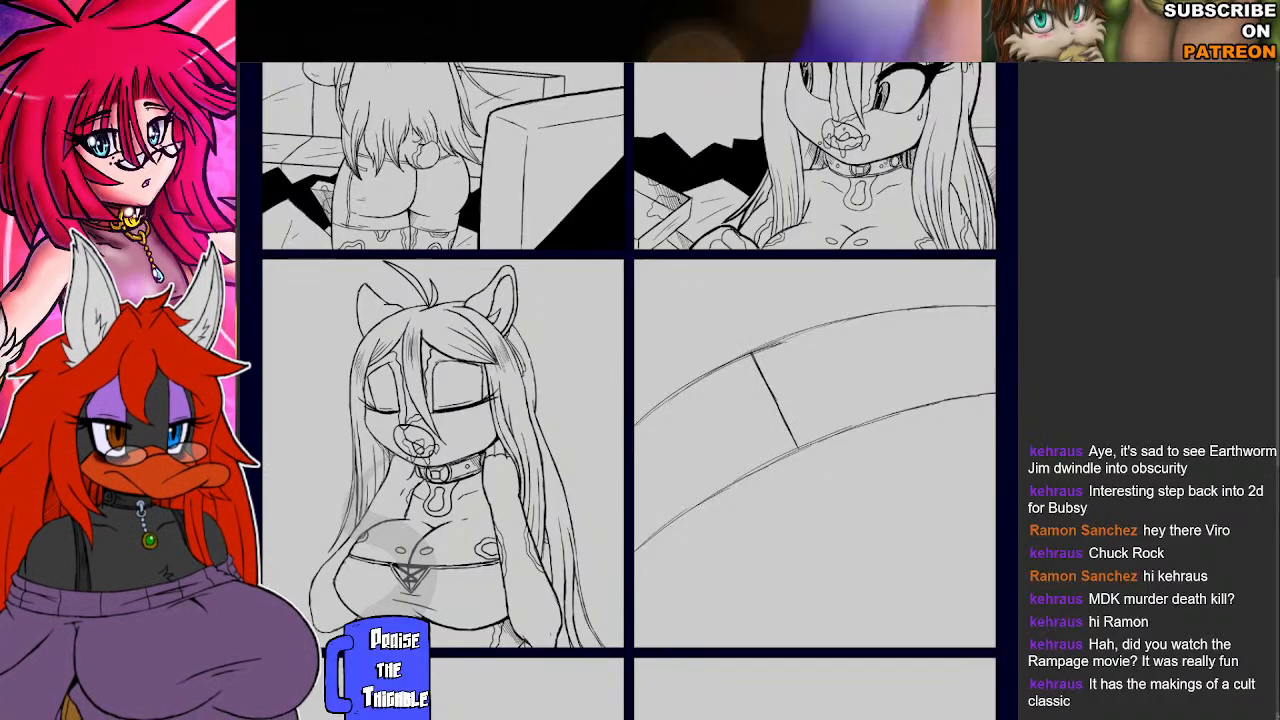
{"action": "left_click_drag", "start_coordinate": [874, 316], "coordinate": [916, 408]}
{"action": "left_click_drag", "start_coordinate": [889, 350], "coordinate": [908, 390]}
{"action": "left_click_drag", "start_coordinate": [876, 320], "coordinate": [886, 336]}
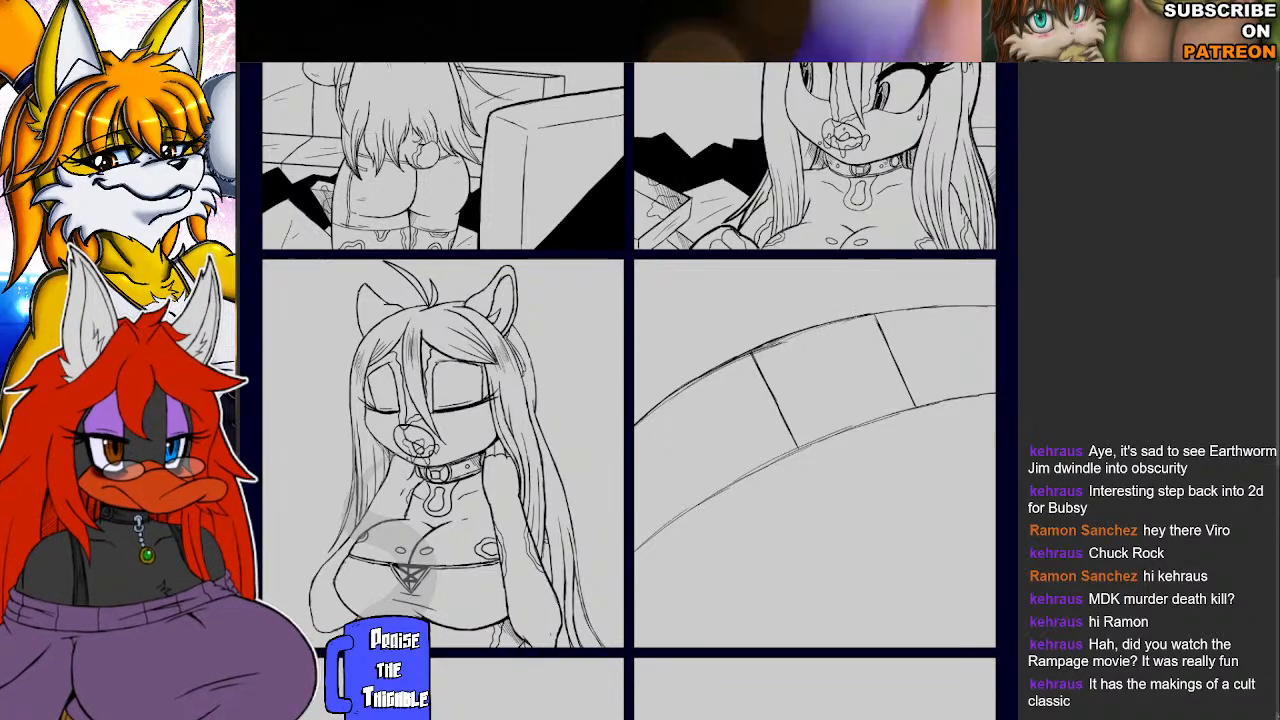
{"action": "left_click_drag", "start_coordinate": [904, 309], "coordinate": [994, 305]}
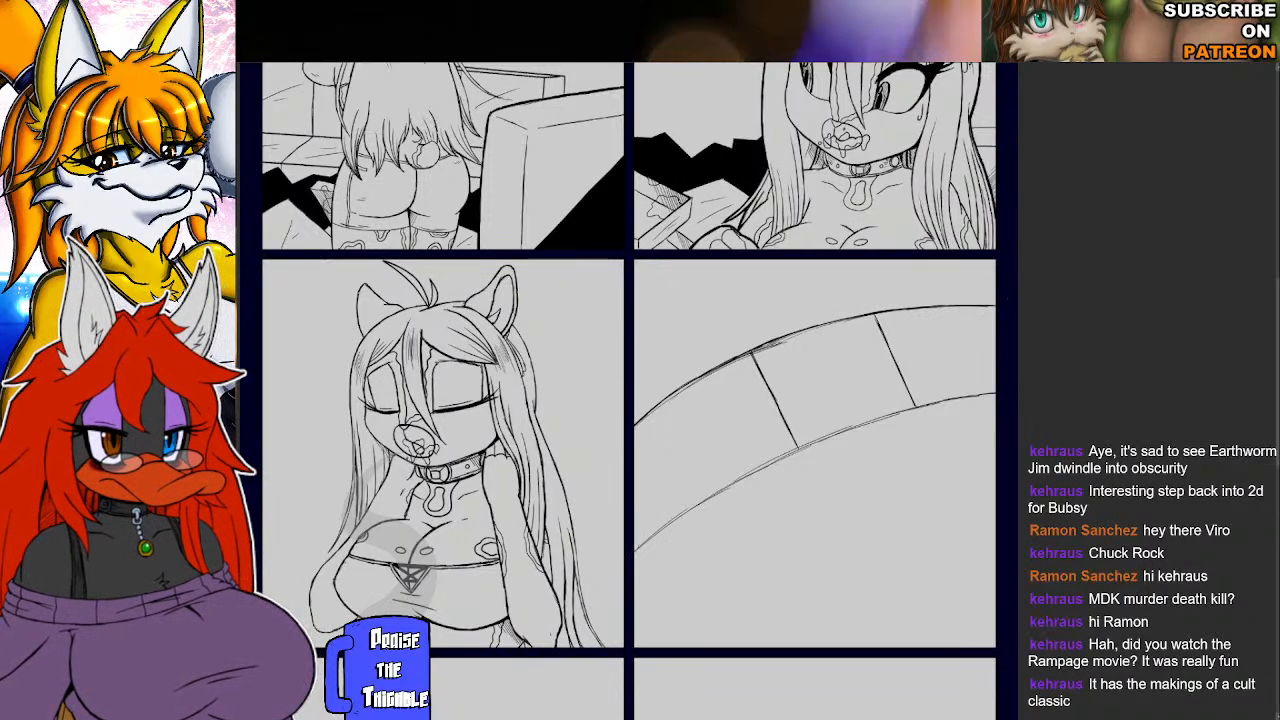
{"action": "mouse_move", "coordinate": [672, 520]}
{"action": "left_mouse_down"}
{"action": "mouse_move", "coordinate": [828, 436]}
{"action": "mouse_move", "coordinate": [996, 392]}
{"action": "left_mouse_up"}
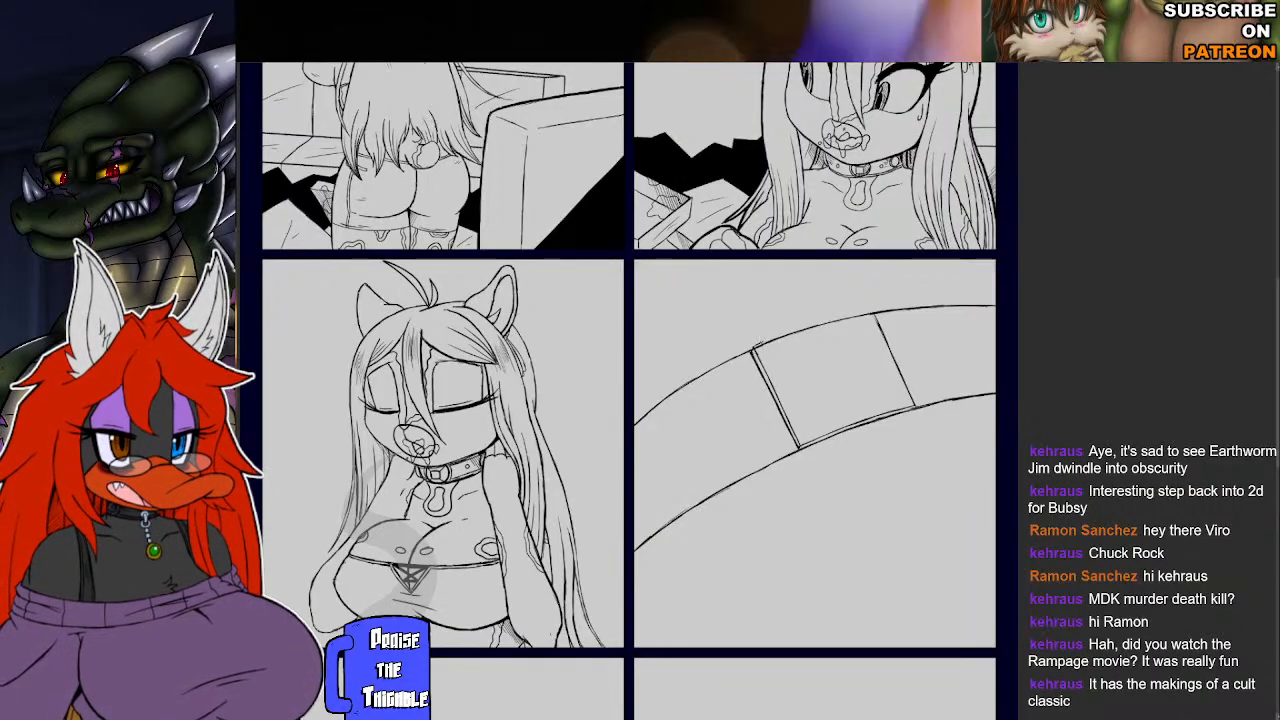
Draw a slanted cross line through the middle segment of the curved band in the fourth panel.
{"action": "left_click_drag", "start_coordinate": [786, 334], "coordinate": [860, 314]}
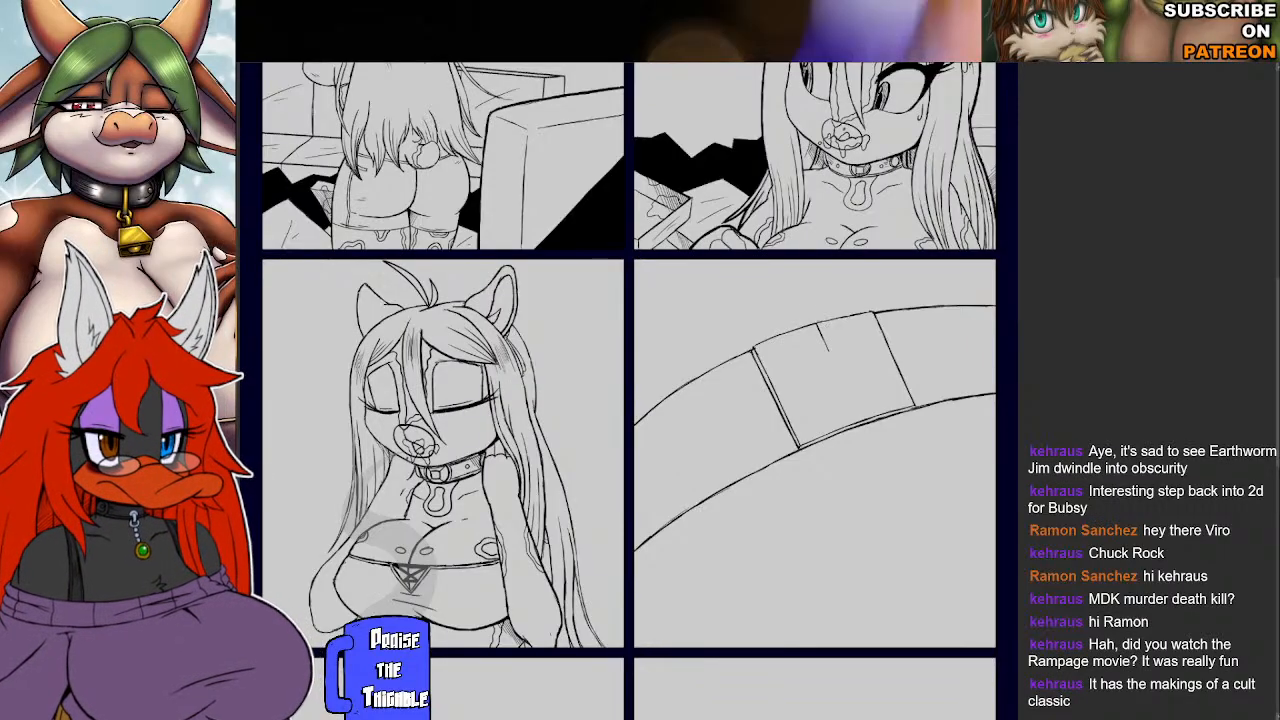
{"action": "left_click_drag", "start_coordinate": [817, 326], "coordinate": [856, 416]}
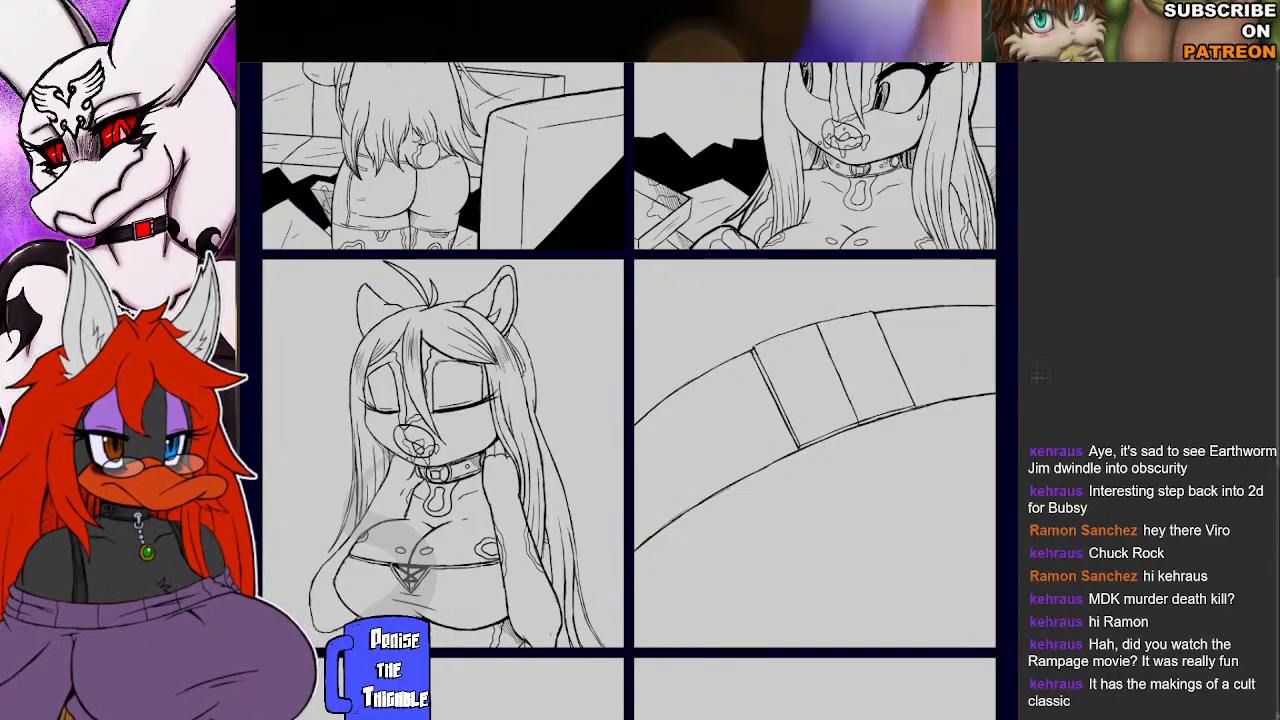
Enclose the band's right part, from the new cross line outward, in a polygonal selection, shift it right and up, and clear the selection.
{"action": "mouse_move", "coordinate": [822, 328]}
{"action": "left_mouse_down"}
{"action": "mouse_move", "coordinate": [852, 366]}
{"action": "mouse_move", "coordinate": [860, 422]}
{"action": "left_mouse_up"}
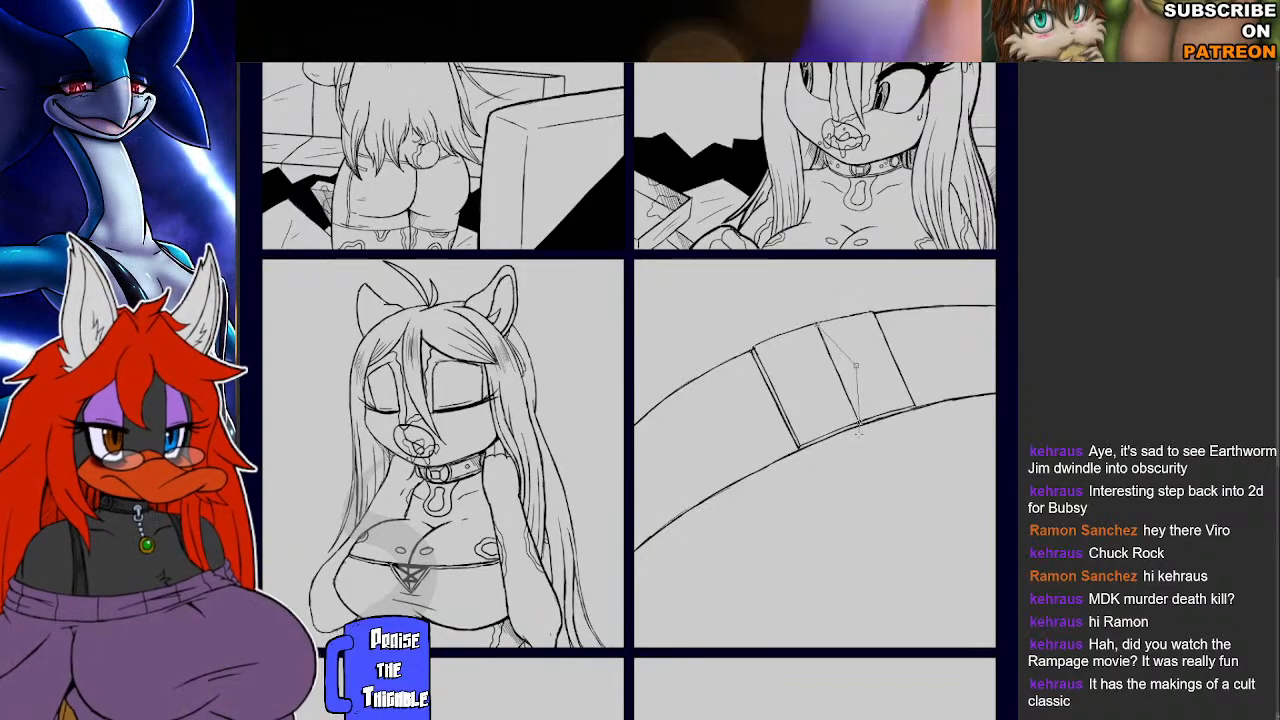
{"action": "left_click", "coordinate": [860, 437]}
{"action": "left_click", "coordinate": [902, 440]}
{"action": "left_click", "coordinate": [989, 430]}
{"action": "left_click", "coordinate": [1026, 398]}
{"action": "left_click", "coordinate": [1030, 321]}
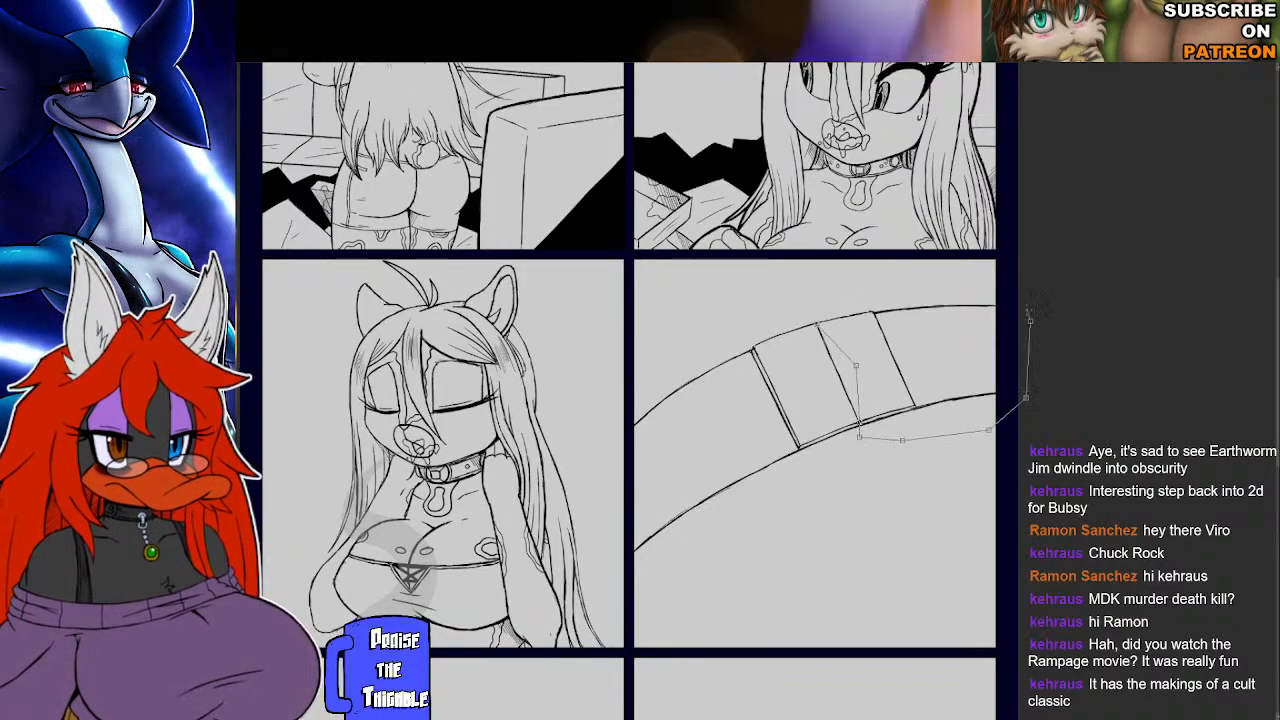
{"action": "left_click", "coordinate": [1001, 293]}
{"action": "left_click", "coordinate": [800, 302]}
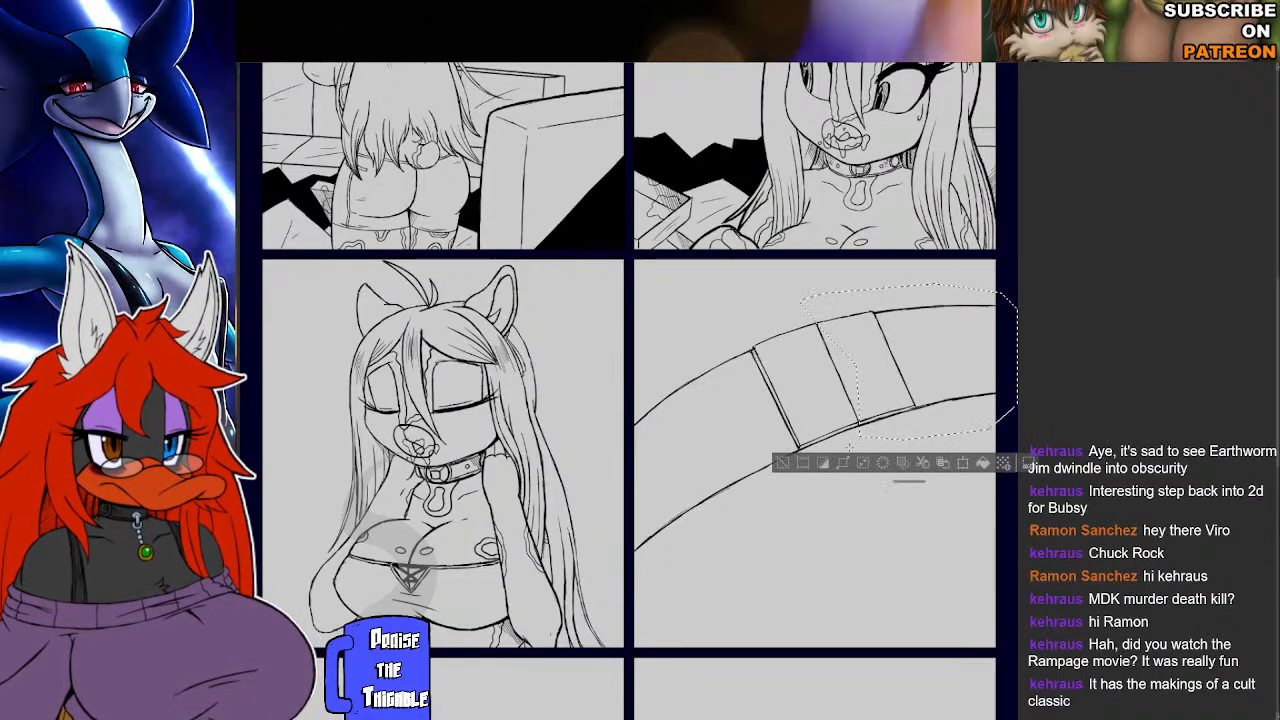
{"action": "left_click_drag", "start_coordinate": [917, 401], "coordinate": [959, 391]}
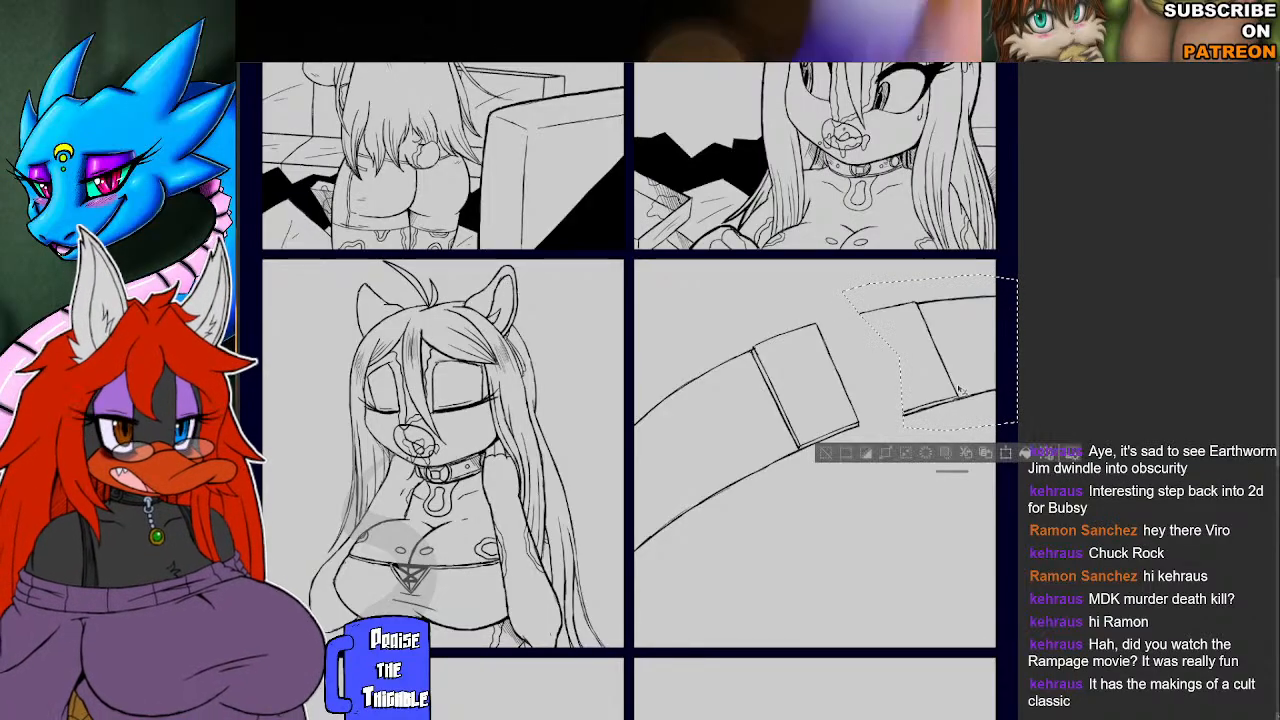
{"action": "key", "text": "ctrl+d"}
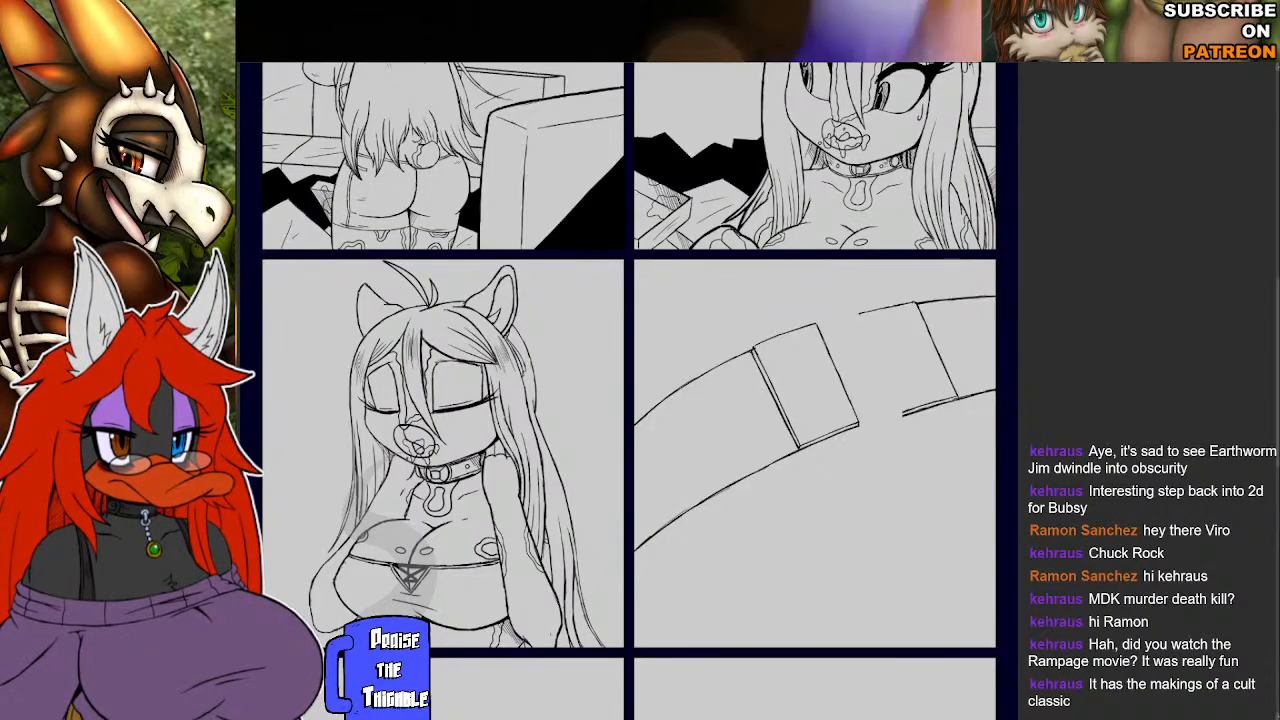
Select the band's left part with a polygonal selection, cut and paste it, and shift it down-left to widen the gap between the halves.
{"action": "left_click", "coordinate": [890, 456]}
{"action": "left_click", "coordinate": [839, 342]}
{"action": "left_click", "coordinate": [821, 304]}
{"action": "left_click", "coordinate": [760, 310]}
{"action": "left_click", "coordinate": [660, 369]}
{"action": "left_click", "coordinate": [626, 400]}
{"action": "left_click", "coordinate": [618, 497]}
{"action": "left_click", "coordinate": [615, 558]}
{"action": "left_click", "coordinate": [663, 569]}
{"action": "left_click", "coordinate": [791, 527]}
{"action": "left_click", "coordinate": [890, 456]}
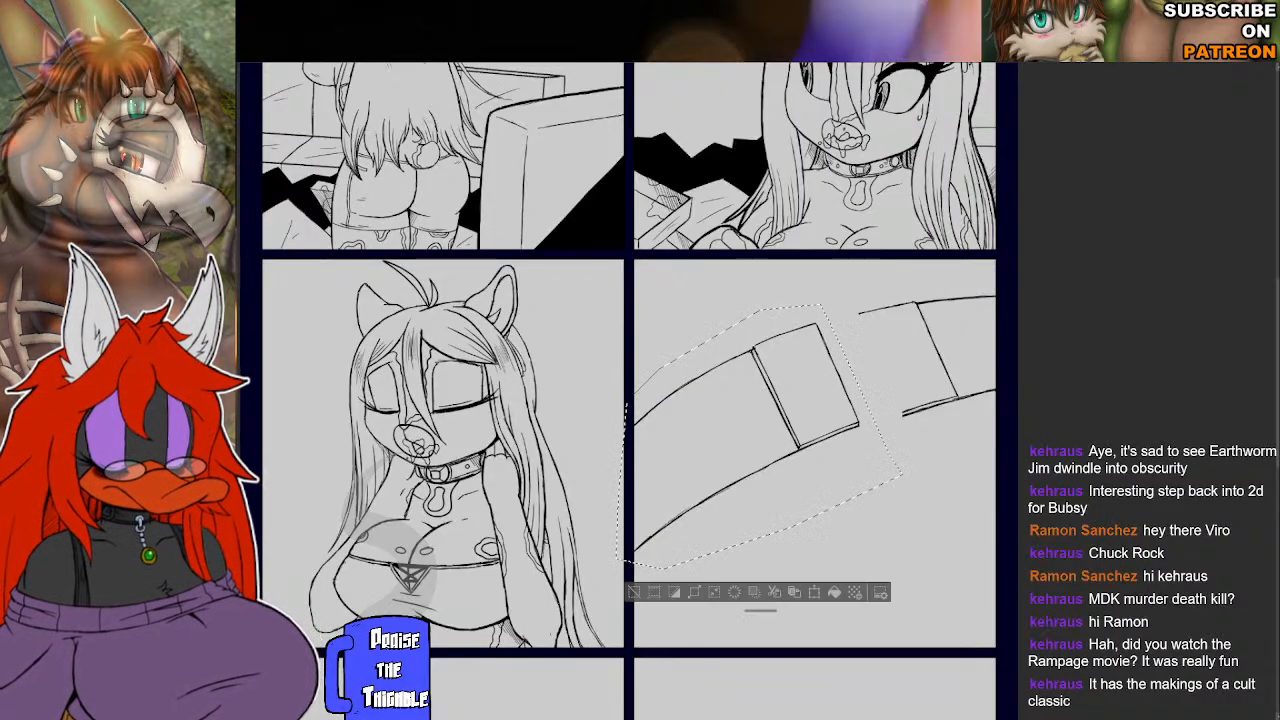
{"action": "key", "text": "ctrl+x"}
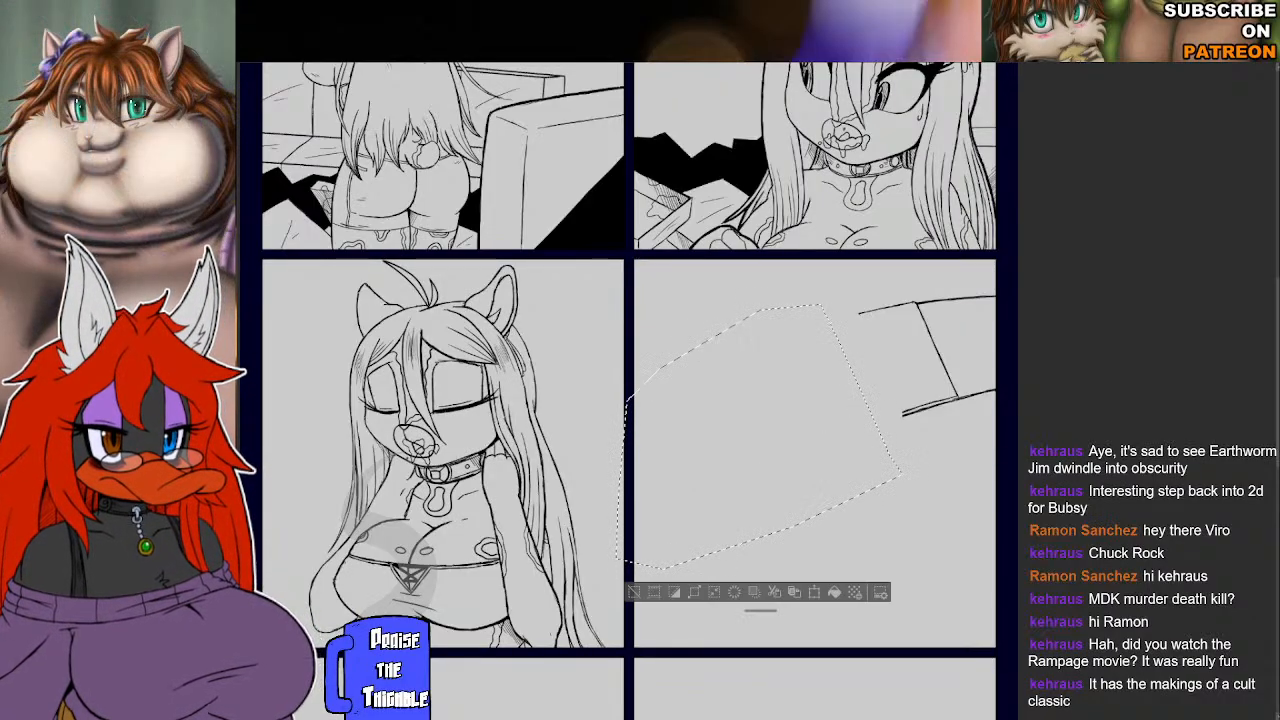
{"action": "key", "text": "ctrl+v"}
{"action": "key", "text": "ctrl+d"}
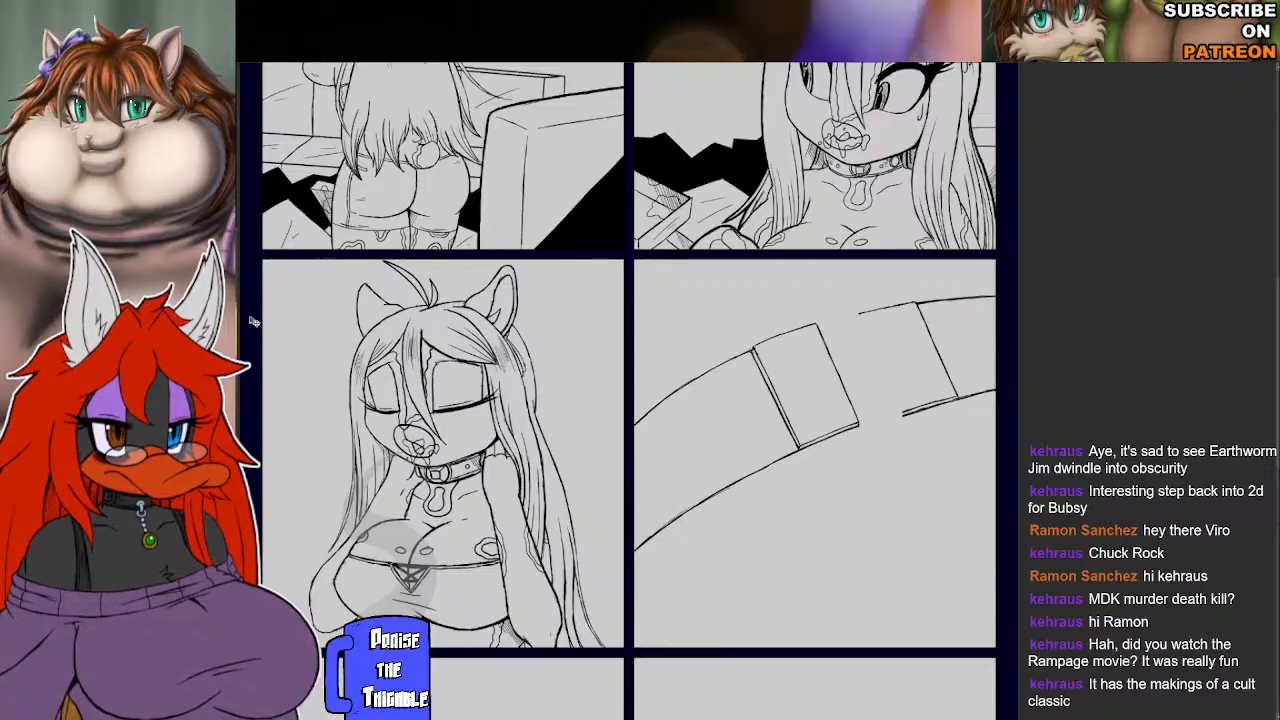
{"action": "left_click_drag", "start_coordinate": [736, 425], "coordinate": [675, 448]}
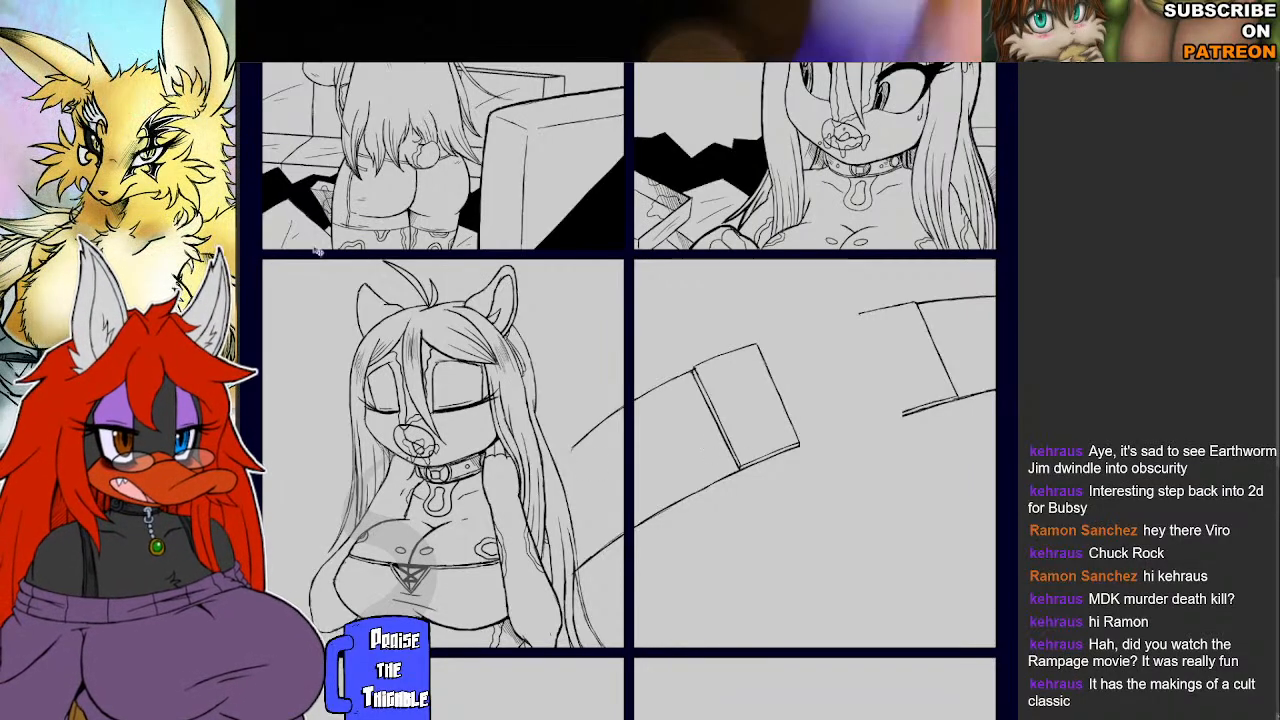
Select the band lines spilling over the fourth panel's left border into the third panel, delete them and clear the selection.
{"action": "left_click_drag", "start_coordinate": [631, 380], "coordinate": [629, 555]}
{"action": "left_click_drag", "start_coordinate": [583, 600], "coordinate": [622, 378]}
{"action": "key", "text": "Delete"}
{"action": "key", "text": "ctrl+d"}
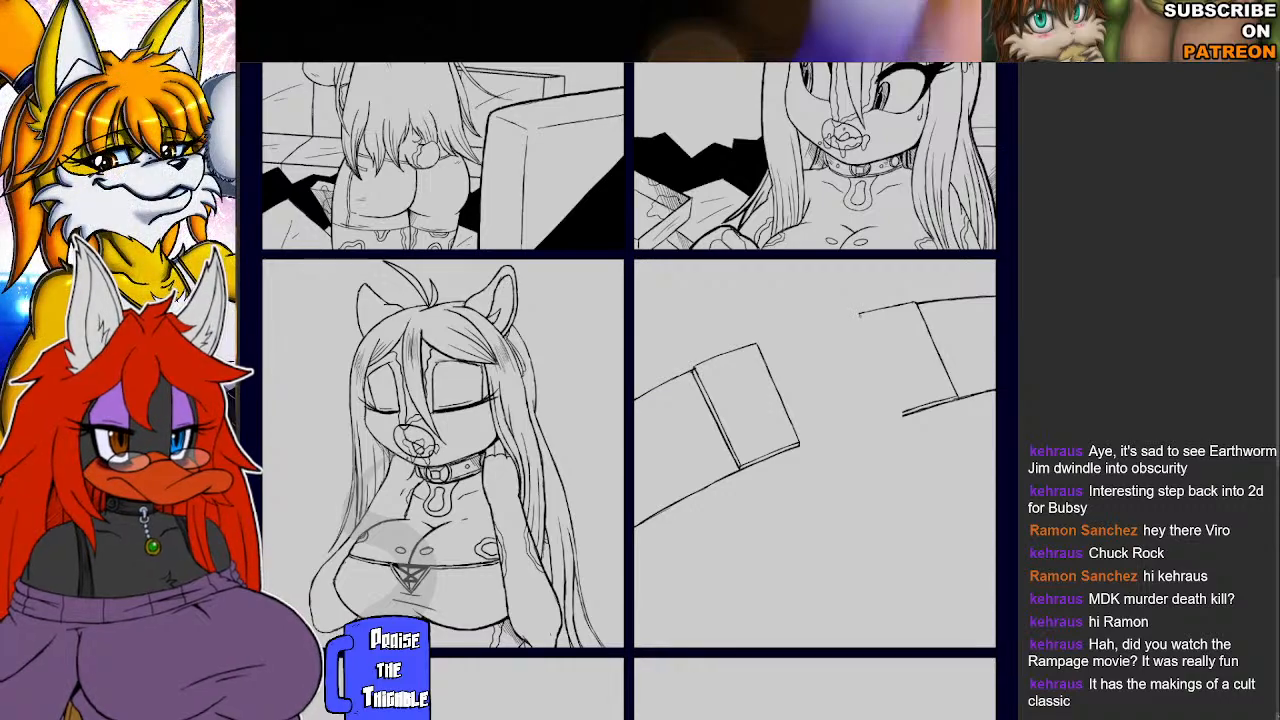
Close the open end of the right collar half with a thick double line and strengthen the left half's lower edge.
{"action": "left_click_drag", "start_coordinate": [862, 320], "coordinate": [903, 413]}
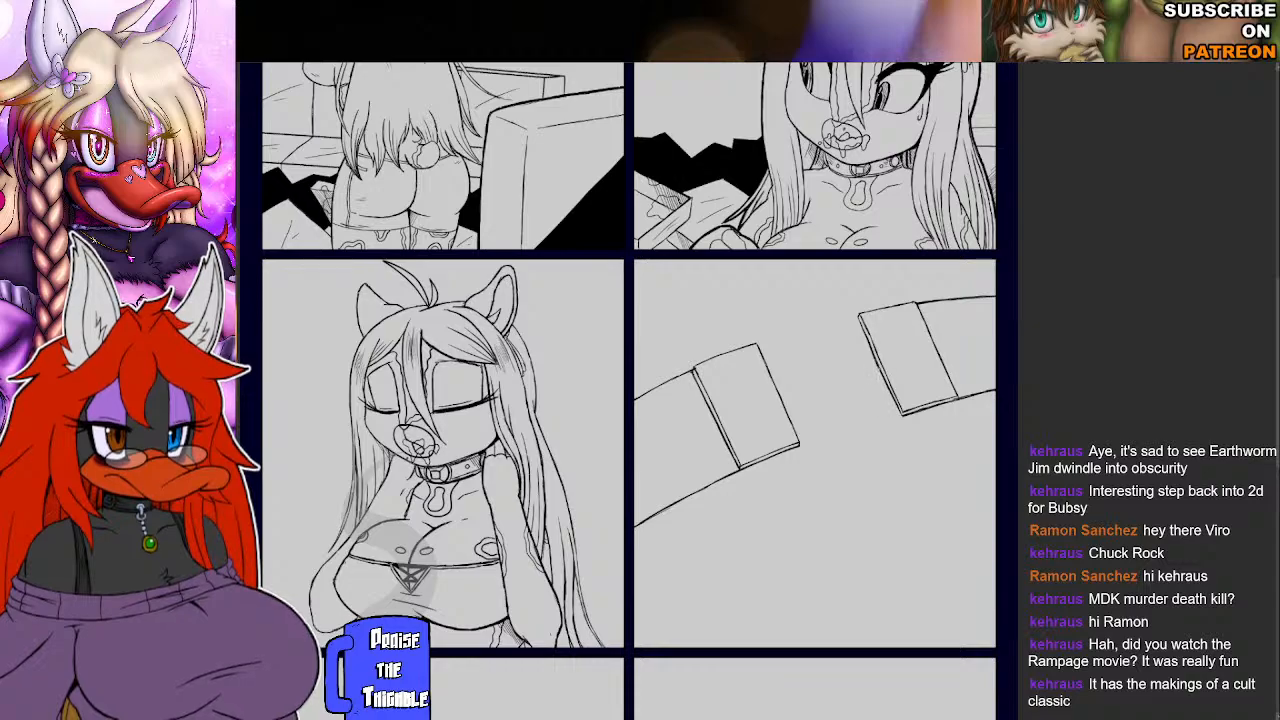
{"action": "left_click_drag", "start_coordinate": [890, 393], "coordinate": [897, 409]}
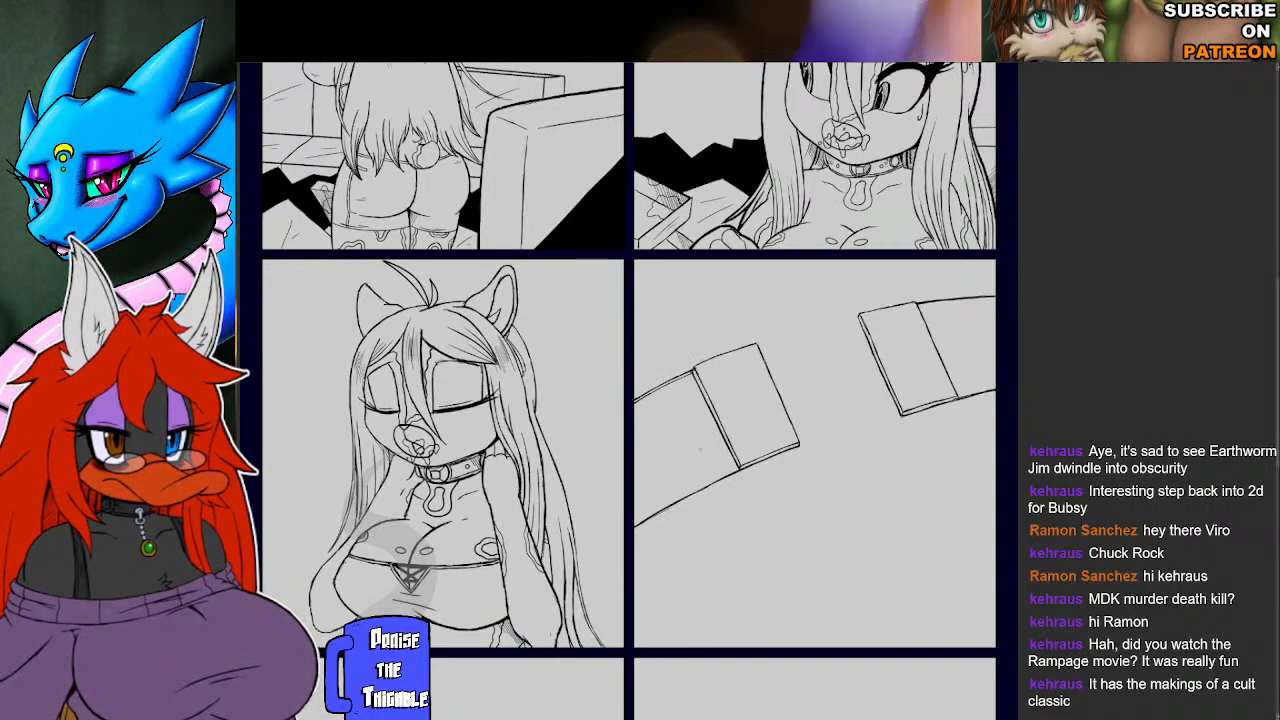
{"action": "mouse_move", "coordinate": [634, 524]}
{"action": "left_mouse_down"}
{"action": "mouse_move", "coordinate": [740, 468]}
{"action": "mouse_move", "coordinate": [730, 473]}
{"action": "left_mouse_up"}
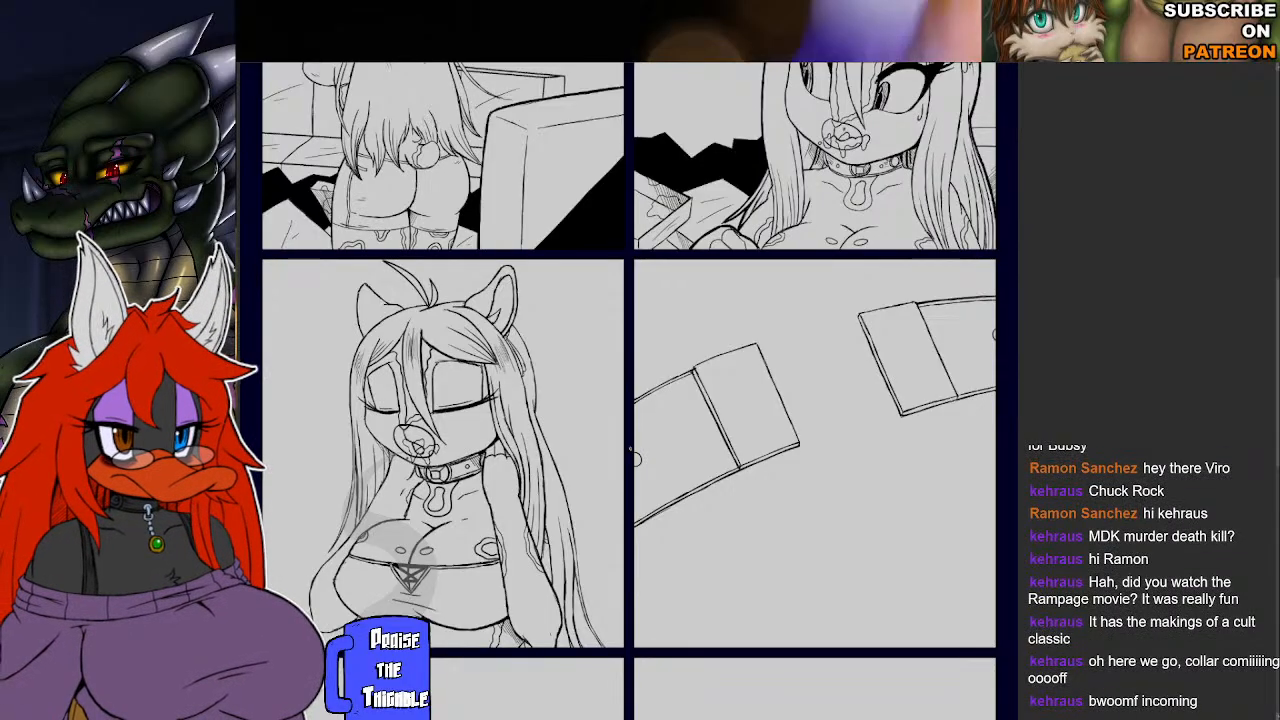
Hatch fine diagonal shine lines near the upper and lower edges of both collar halves.
{"action": "mouse_move", "coordinate": [642, 427]}
{"action": "left_mouse_down"}
{"action": "mouse_move", "coordinate": [672, 411]}
{"action": "mouse_move", "coordinate": [665, 402]}
{"action": "left_mouse_up"}
{"action": "mouse_move", "coordinate": [652, 487]}
{"action": "left_mouse_down"}
{"action": "mouse_move", "coordinate": [694, 463]}
{"action": "mouse_move", "coordinate": [700, 472]}
{"action": "mouse_move", "coordinate": [688, 462]}
{"action": "left_mouse_up"}
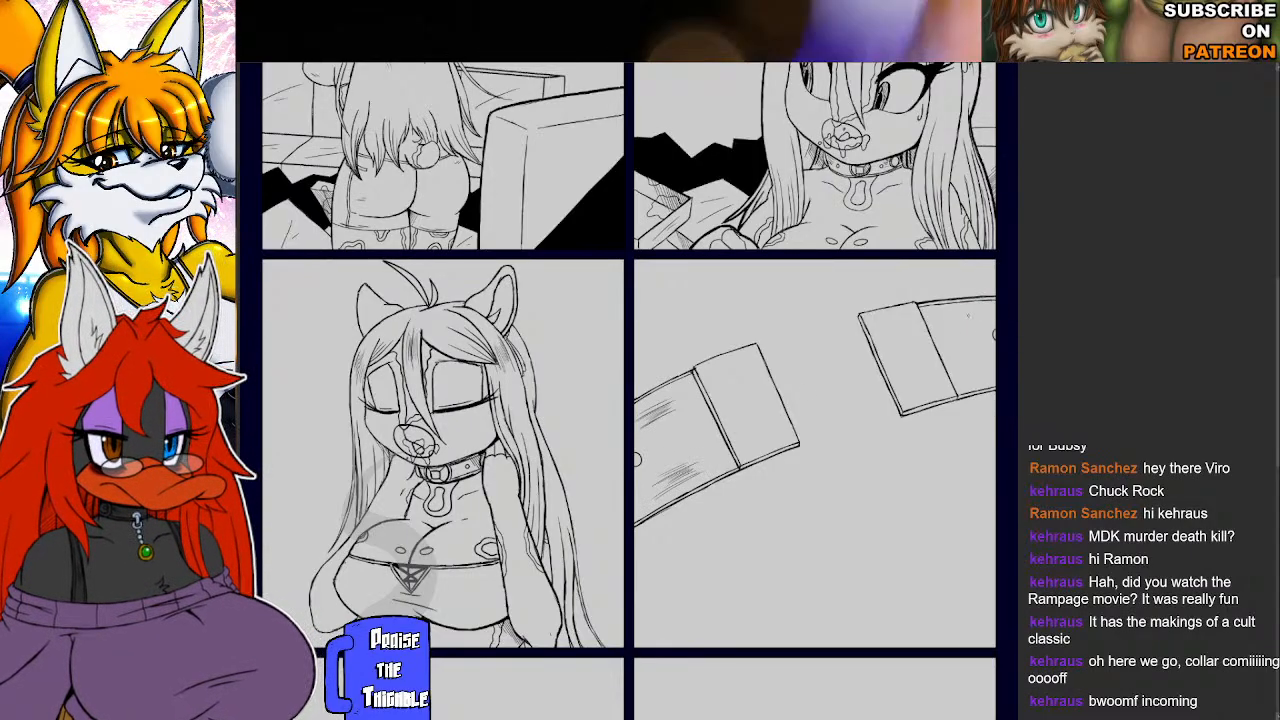
{"action": "left_click_drag", "start_coordinate": [946, 320], "coordinate": [988, 308]}
{"action": "left_click_drag", "start_coordinate": [952, 320], "coordinate": [996, 316]}
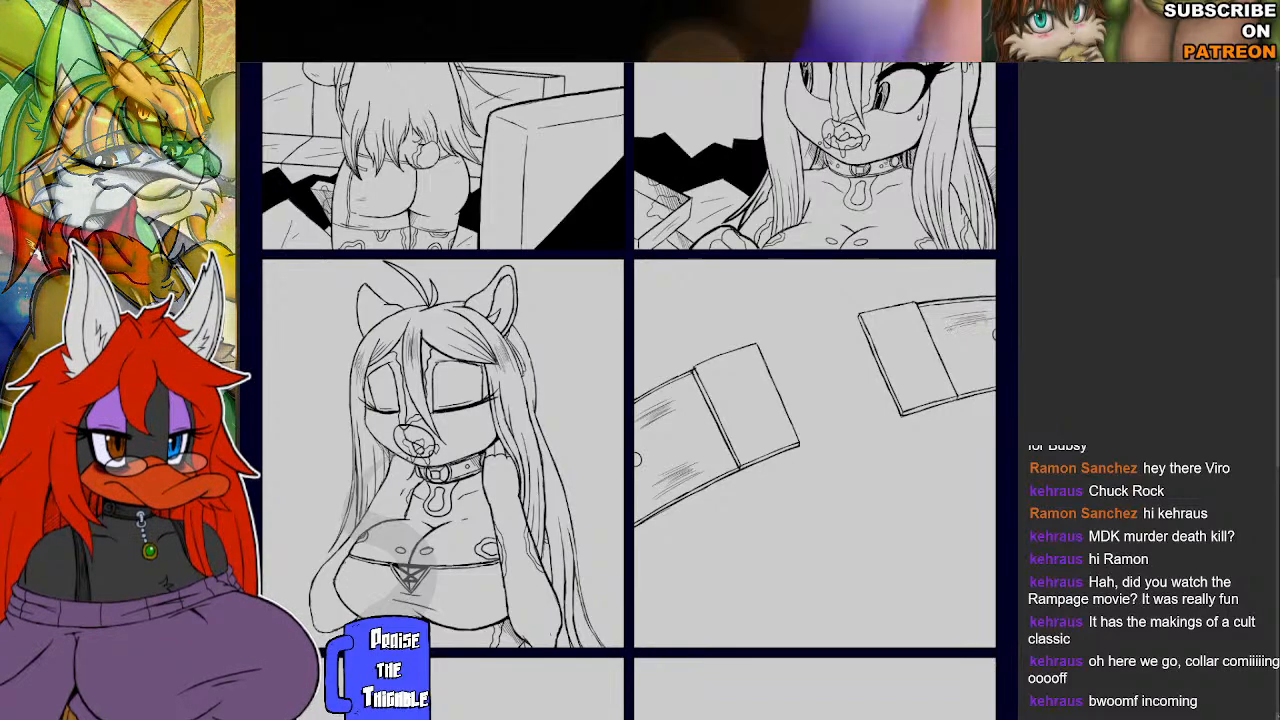
{"action": "left_click_drag", "start_coordinate": [966, 374], "coordinate": [992, 364]}
{"action": "left_click_drag", "start_coordinate": [966, 378], "coordinate": [992, 368]}
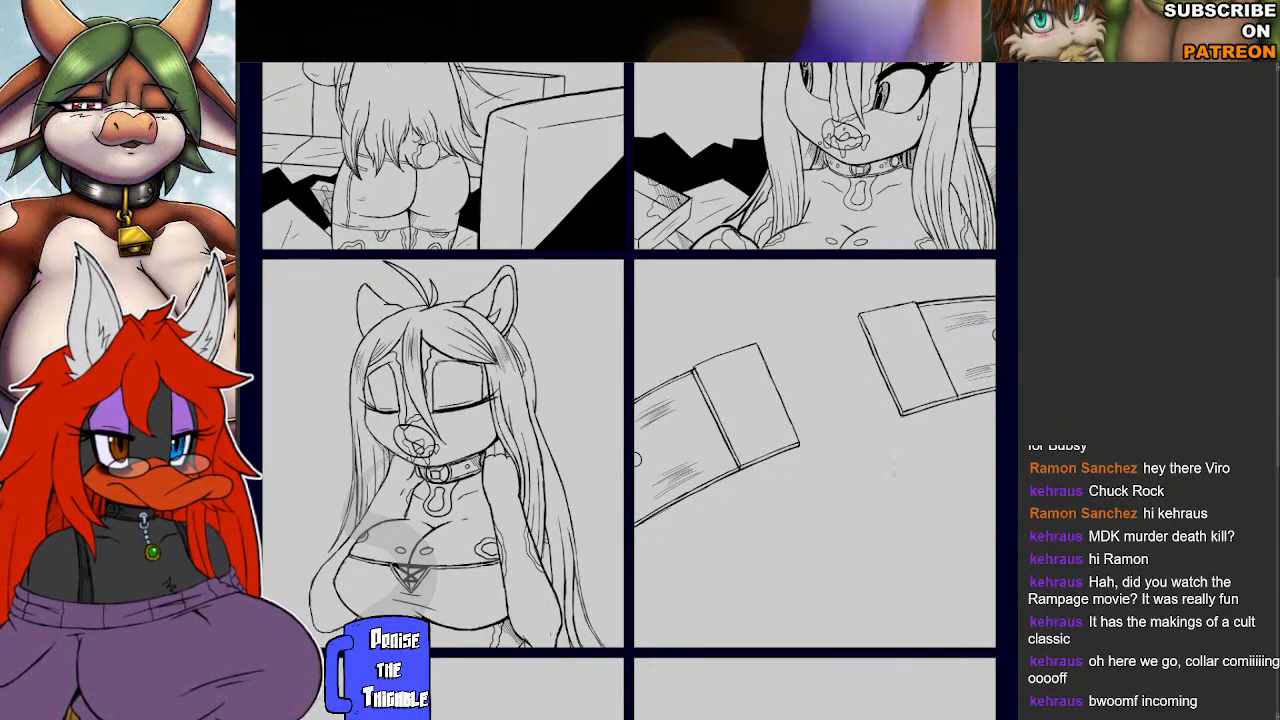
Sketch a long slanted neck line below the collar gap and a short matching curve above the right collar half.
{"action": "left_click_drag", "start_coordinate": [898, 481], "coordinate": [942, 598]}
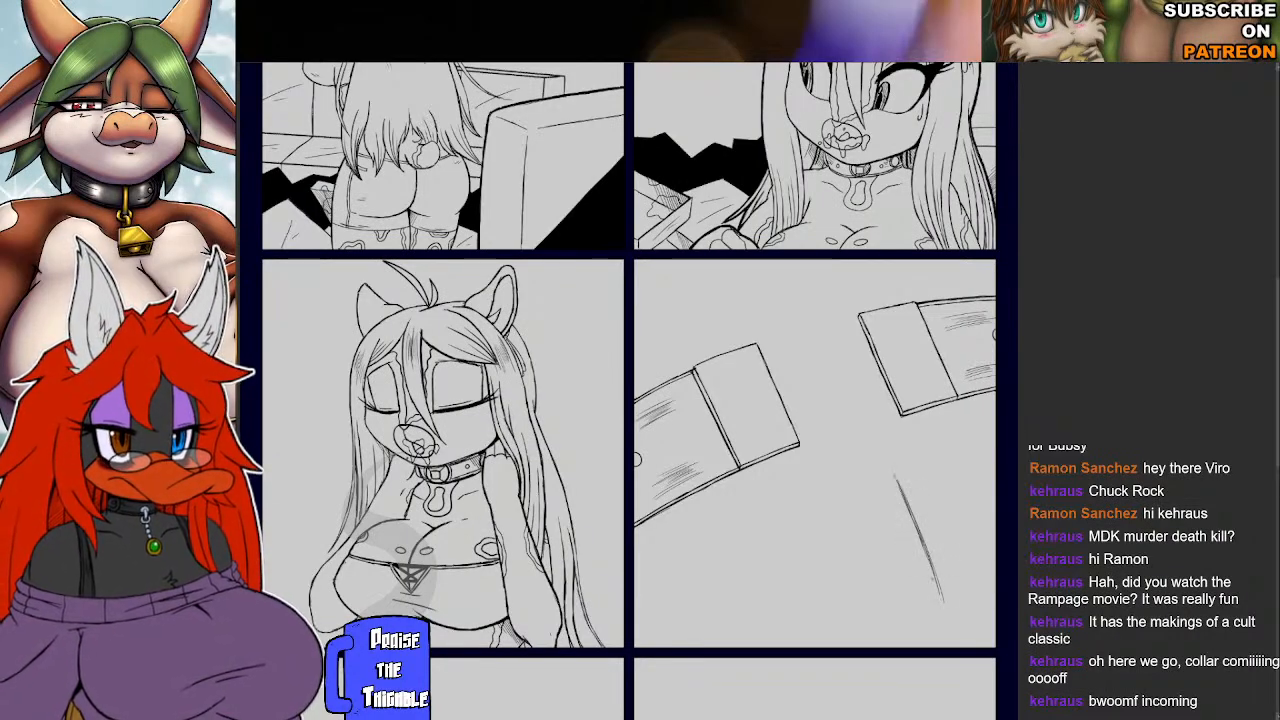
{"action": "left_click_drag", "start_coordinate": [896, 482], "coordinate": [935, 577]}
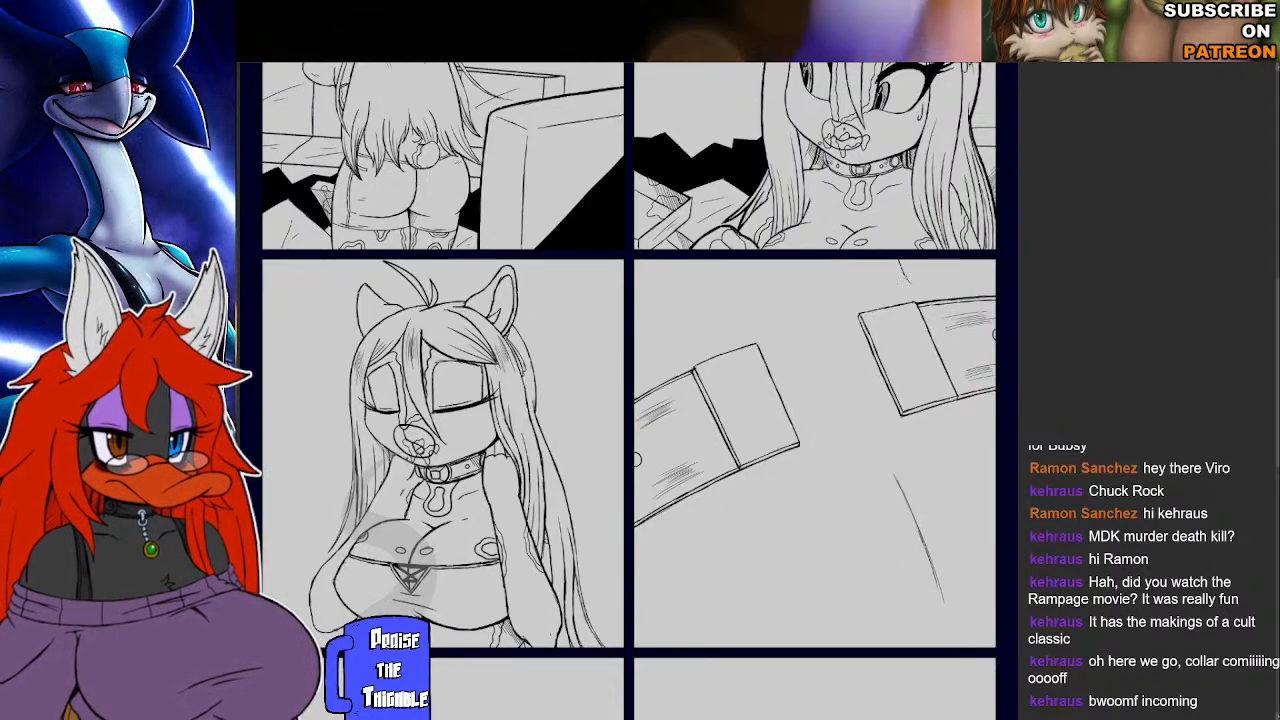
{"action": "left_click_drag", "start_coordinate": [902, 273], "coordinate": [926, 296]}
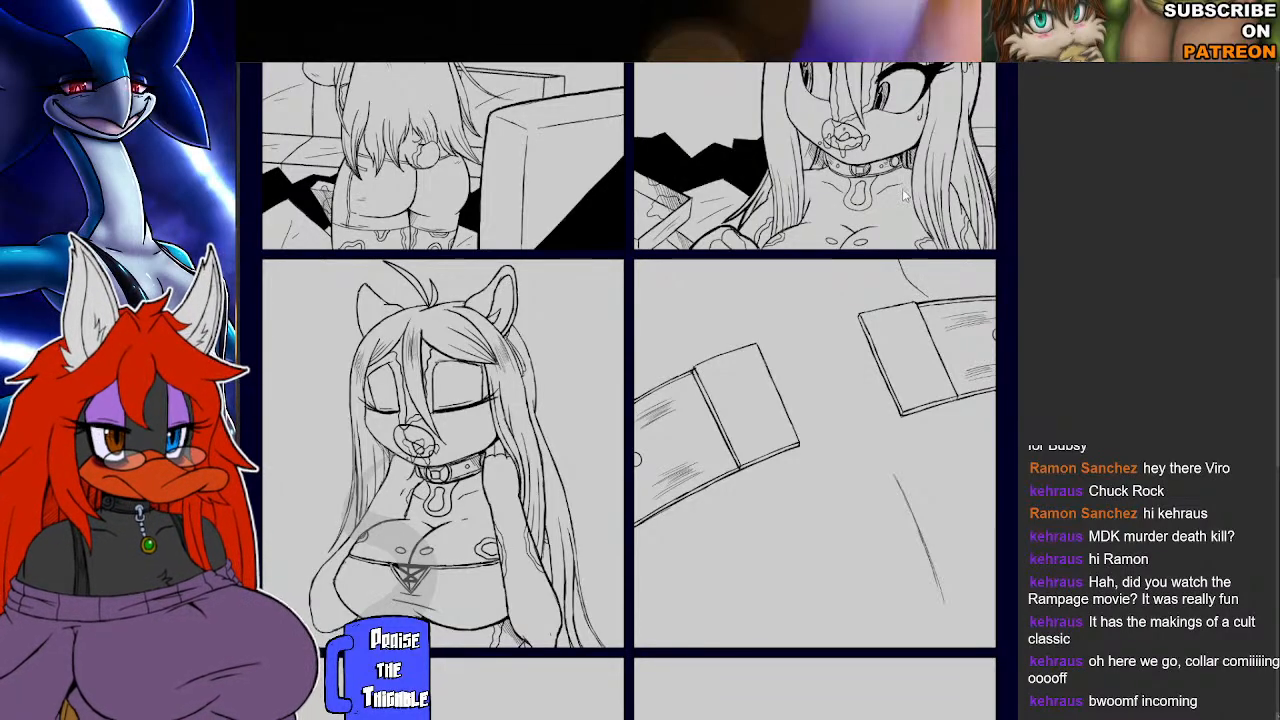
{"action": "key", "text": "ctrl+z"}
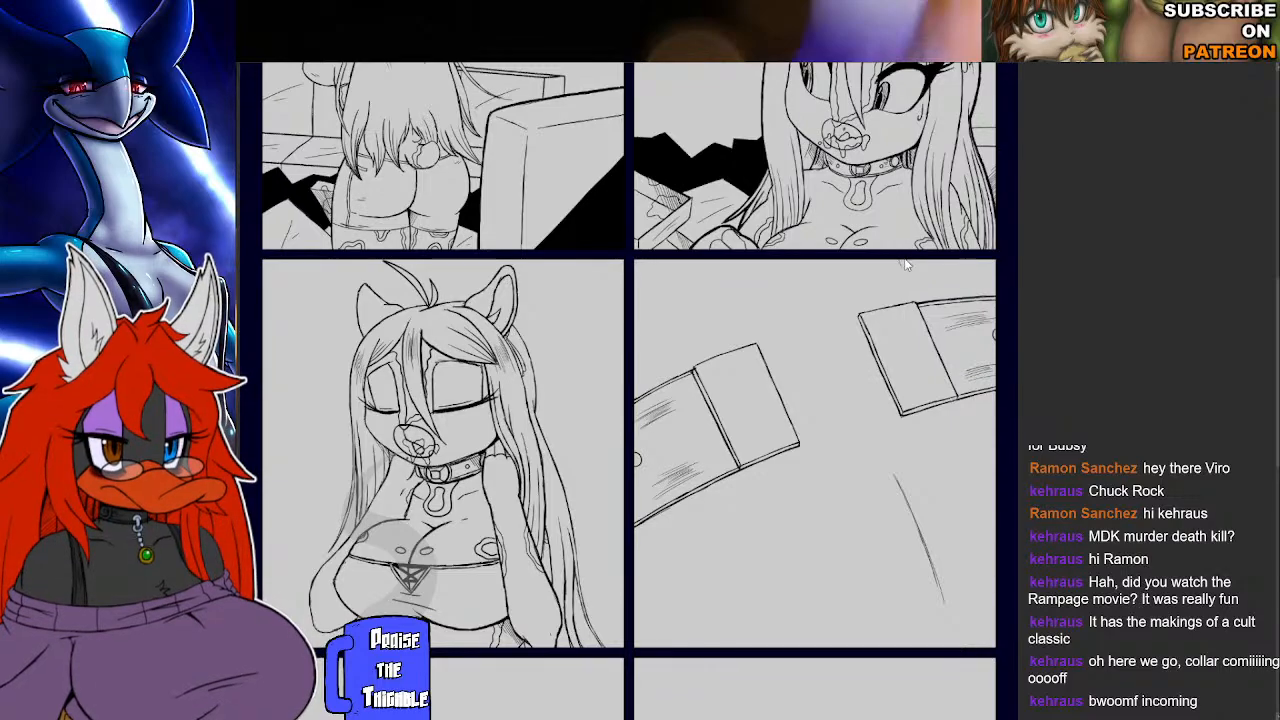
{"action": "left_click_drag", "start_coordinate": [906, 258], "coordinate": [918, 276]}
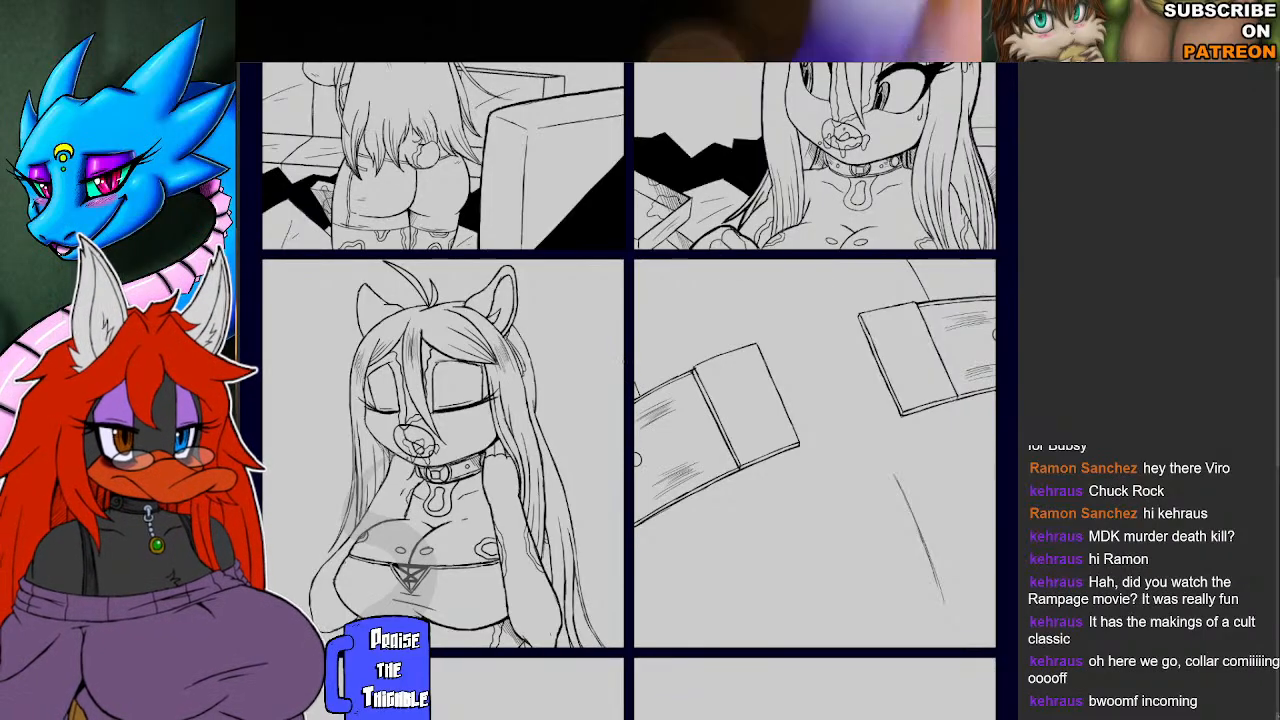
Draw a pointed chin outline along the fourth panel's upper edge and feather it with short hatching strokes.
{"action": "left_click_drag", "start_coordinate": [662, 258], "coordinate": [686, 272]}
{"action": "left_click_drag", "start_coordinate": [665, 261], "coordinate": [718, 279]}
{"action": "left_click_drag", "start_coordinate": [704, 270], "coordinate": [790, 293]}
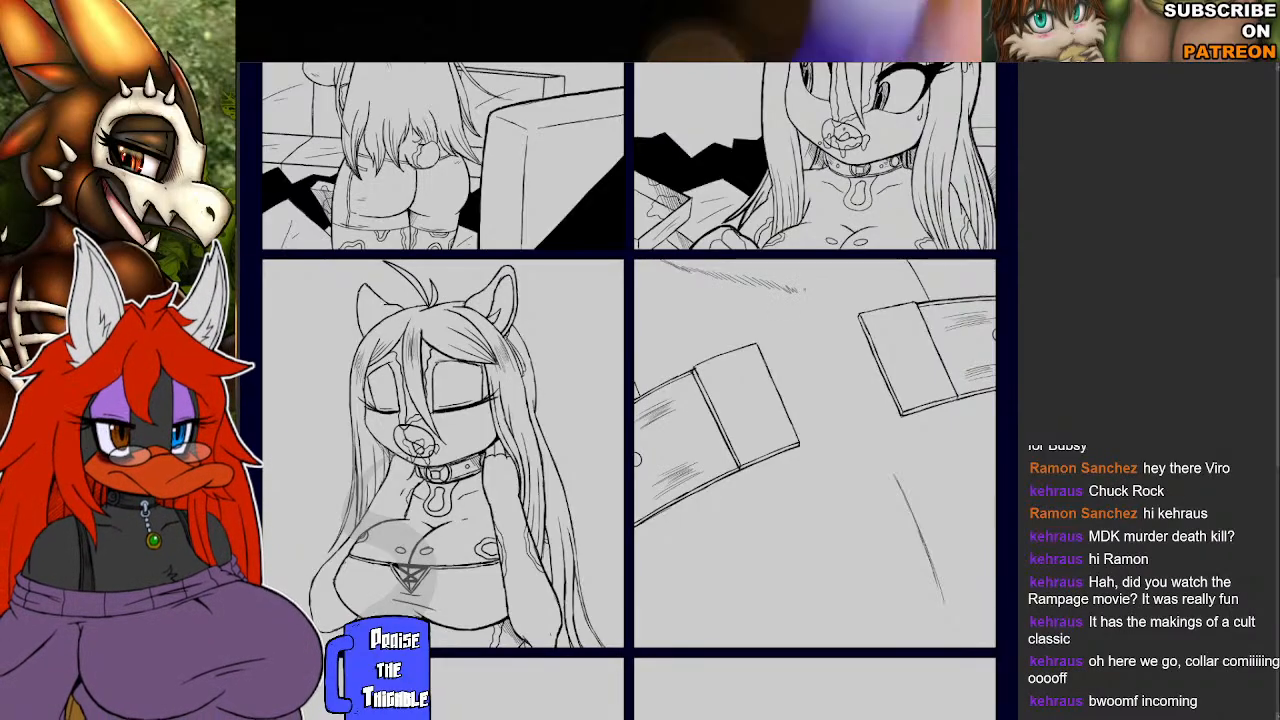
{"action": "left_click_drag", "start_coordinate": [821, 268], "coordinate": [817, 281]}
{"action": "left_click_drag", "start_coordinate": [823, 265], "coordinate": [821, 277]}
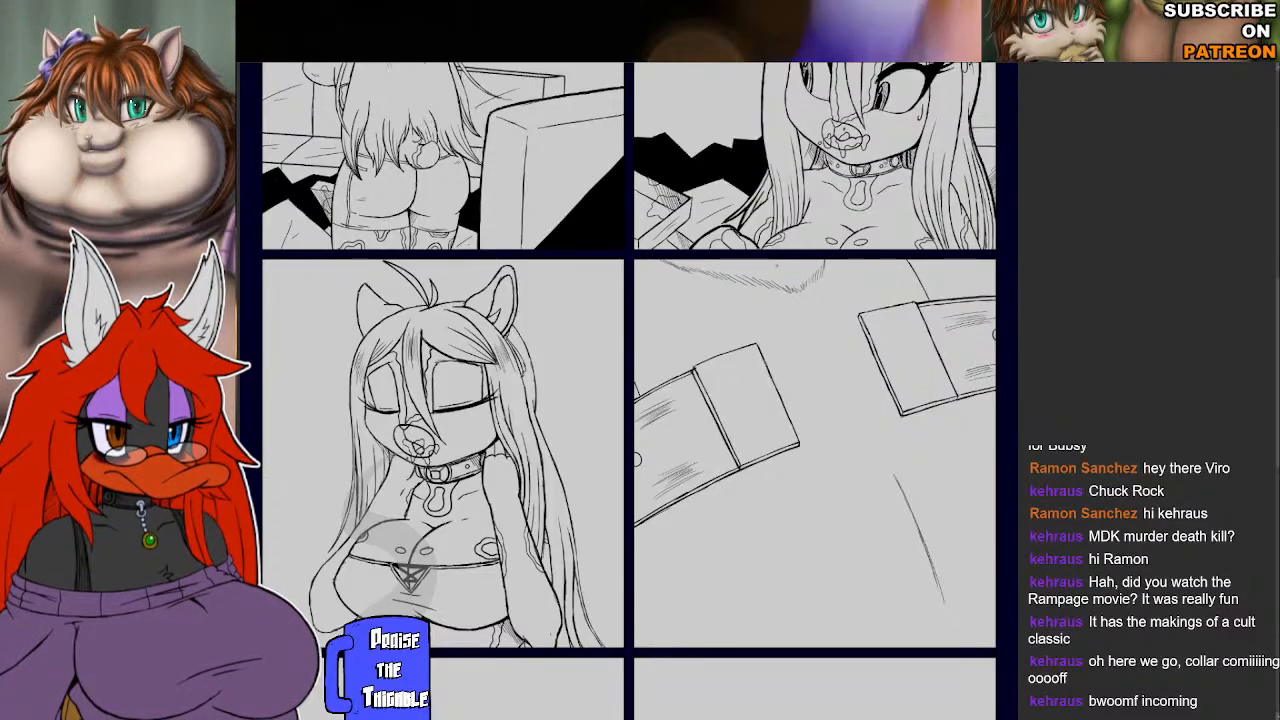
{"action": "left_click_drag", "start_coordinate": [810, 278], "coordinate": [804, 292]}
{"action": "left_click_drag", "start_coordinate": [815, 269], "coordinate": [809, 286]}
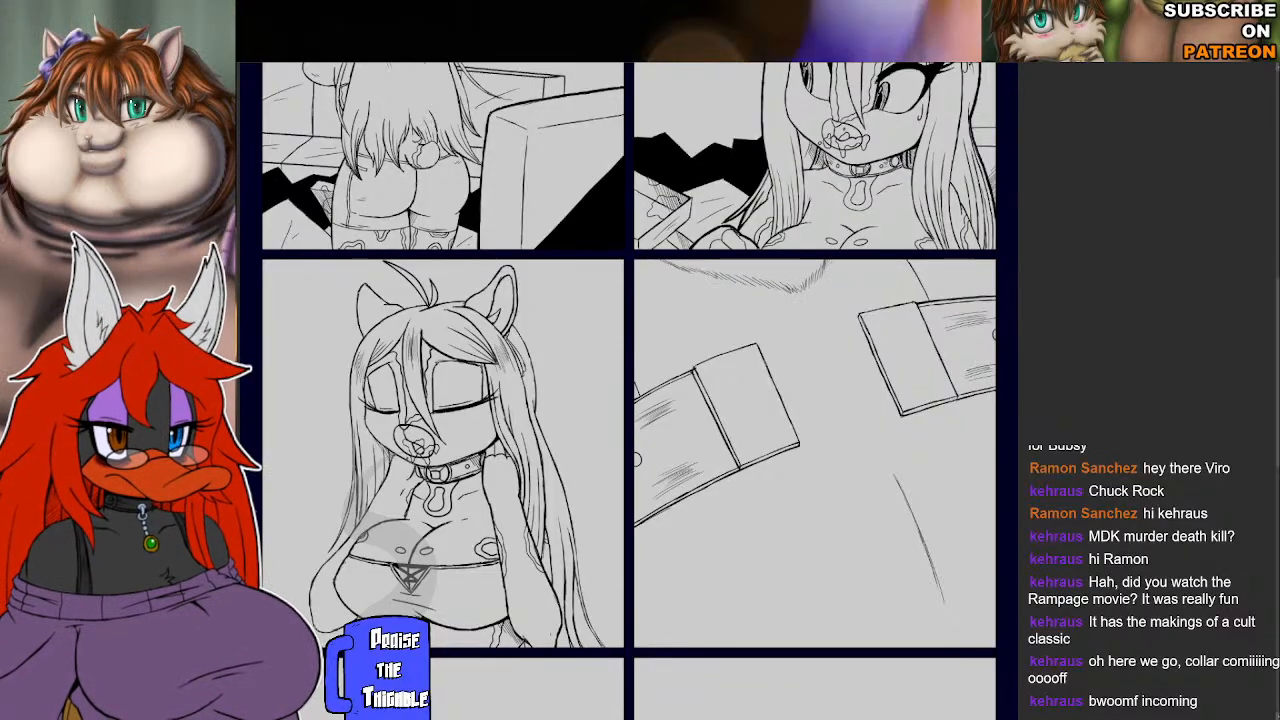
{"action": "left_click_drag", "start_coordinate": [698, 269], "coordinate": [783, 289]}
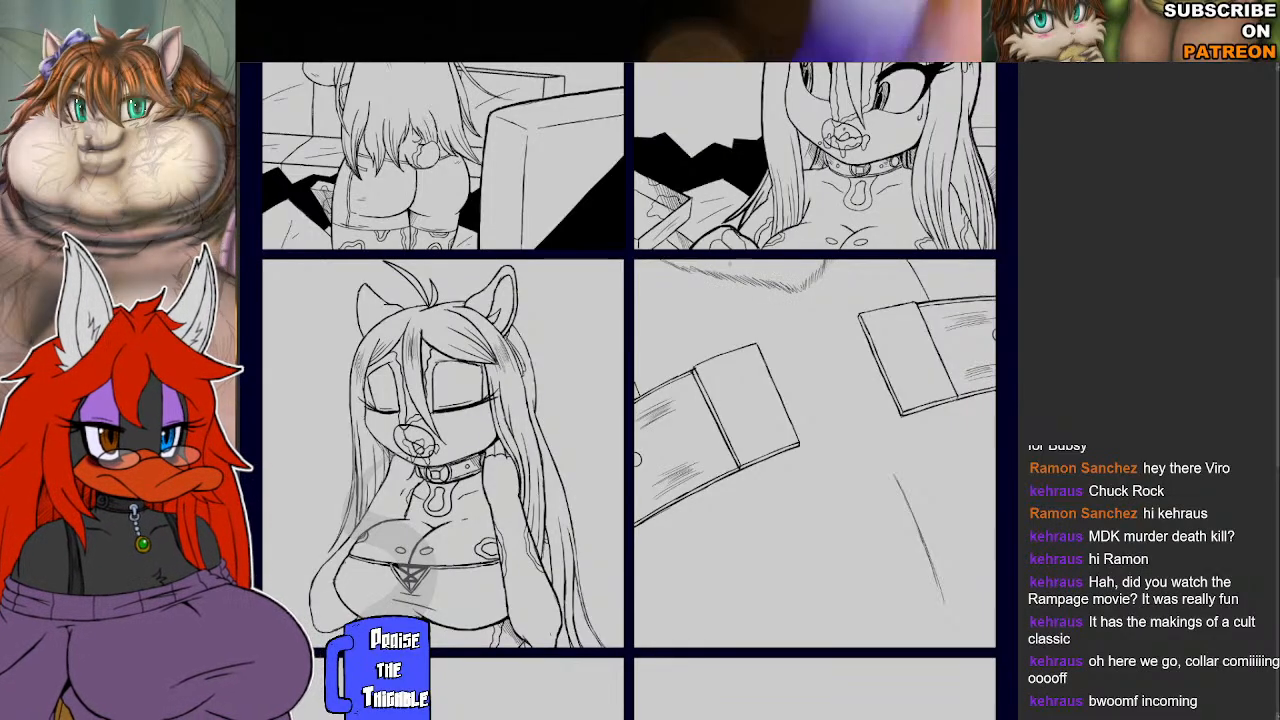
{"action": "left_click_drag", "start_coordinate": [652, 259], "coordinate": [671, 267]}
{"action": "left_click_drag", "start_coordinate": [663, 262], "coordinate": [681, 270]}
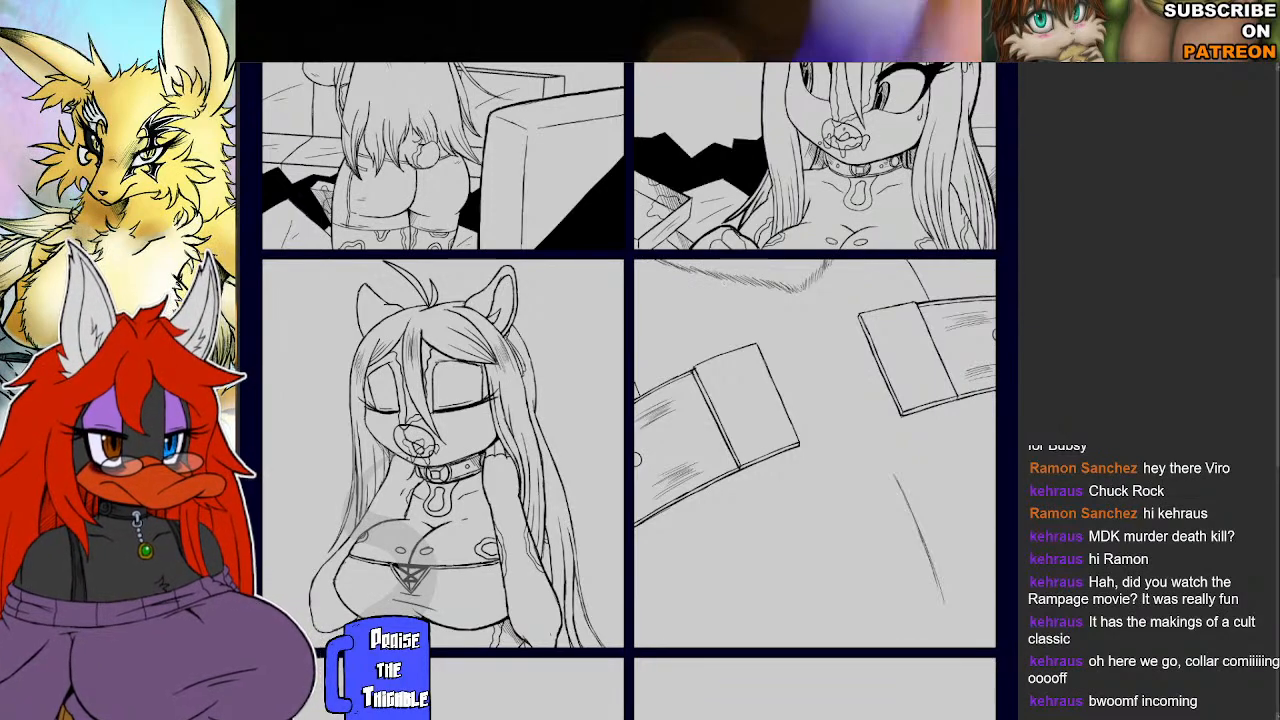
Draw a short curve in the fourth panel's upper right corner and a long hair curve down its left side across the collar.
{"action": "left_click_drag", "start_coordinate": [947, 259], "coordinate": [992, 299]}
{"action": "left_click_drag", "start_coordinate": [950, 259], "coordinate": [995, 307]}
{"action": "key", "text": "ctrl+z"}
{"action": "mouse_move", "coordinate": [641, 259]}
{"action": "left_mouse_down"}
{"action": "mouse_move", "coordinate": [637, 318]}
{"action": "mouse_move", "coordinate": [668, 447]}
{"action": "left_mouse_up"}
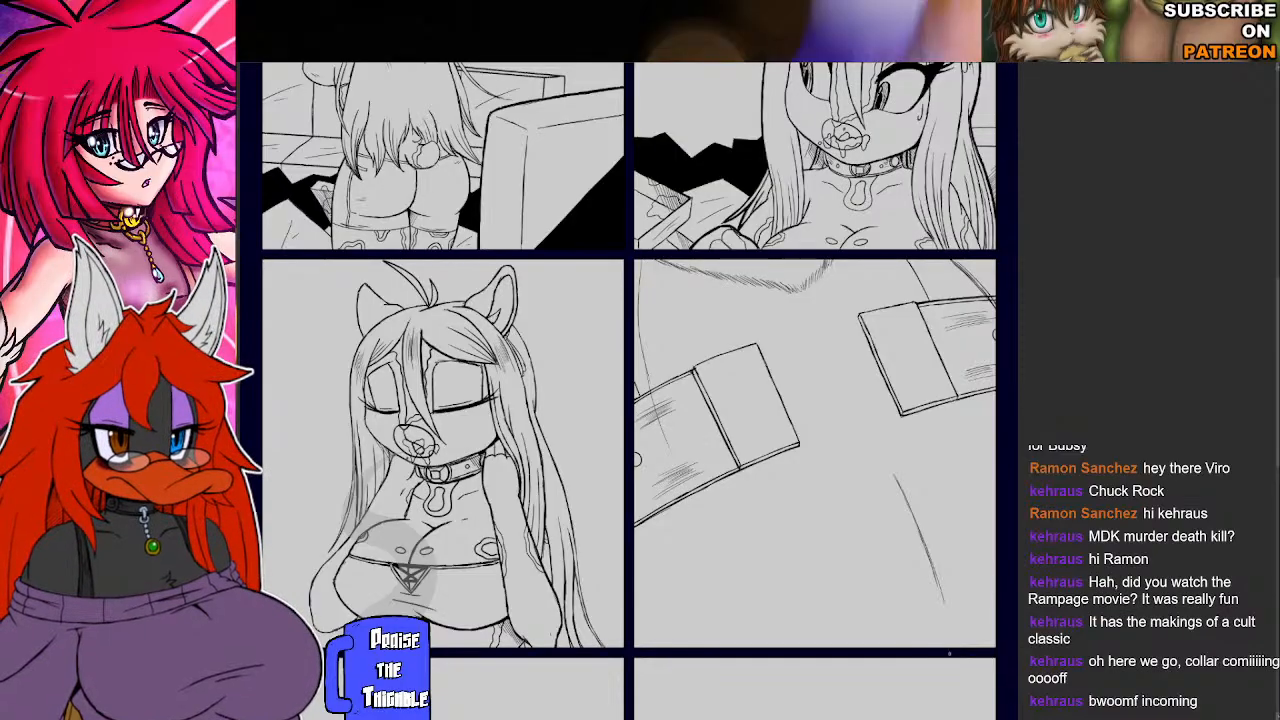
{"action": "mouse_move", "coordinate": [640, 336]}
{"action": "left_mouse_down"}
{"action": "mouse_move", "coordinate": [702, 535]}
{"action": "mouse_move", "coordinate": [712, 638]}
{"action": "left_mouse_up"}
{"action": "left_click_drag", "start_coordinate": [710, 580], "coordinate": [712, 646]}
{"action": "mouse_move", "coordinate": [707, 552]}
{"action": "left_mouse_down"}
{"action": "mouse_move", "coordinate": [712, 604]}
{"action": "mouse_move", "coordinate": [711, 592]}
{"action": "left_mouse_up"}
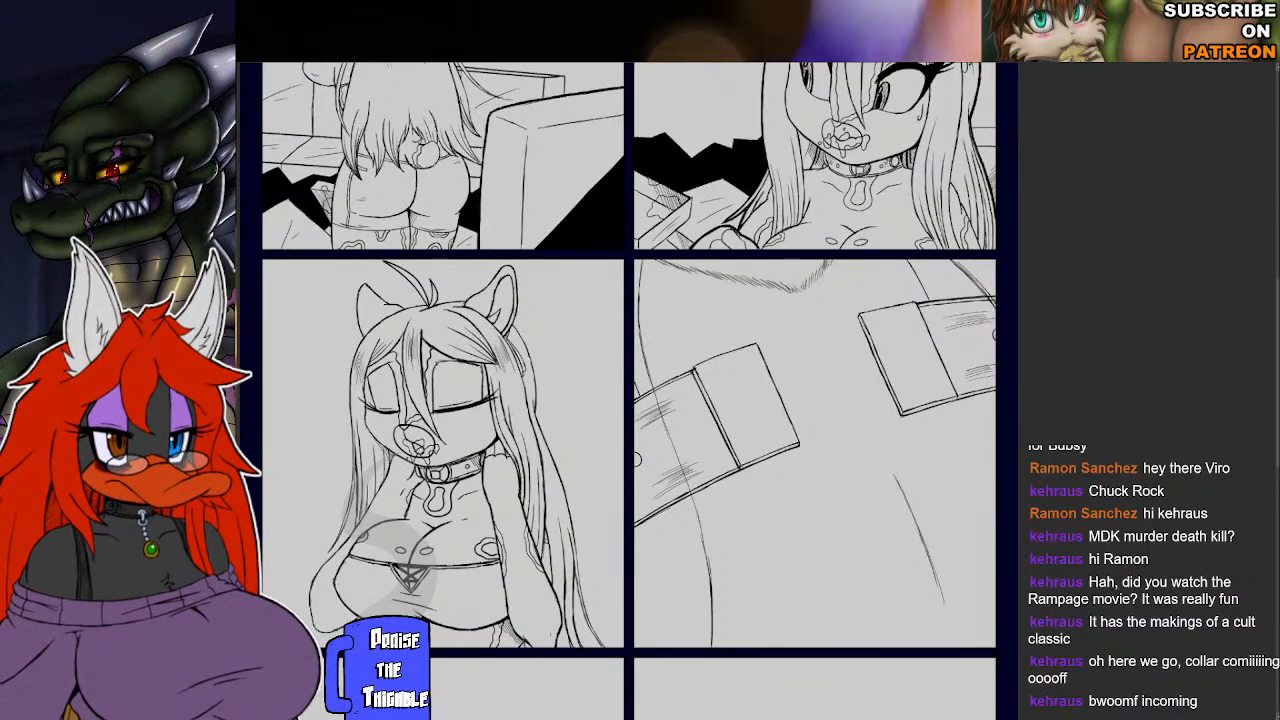
{"action": "left_click_drag", "start_coordinate": [676, 454], "coordinate": [709, 560]}
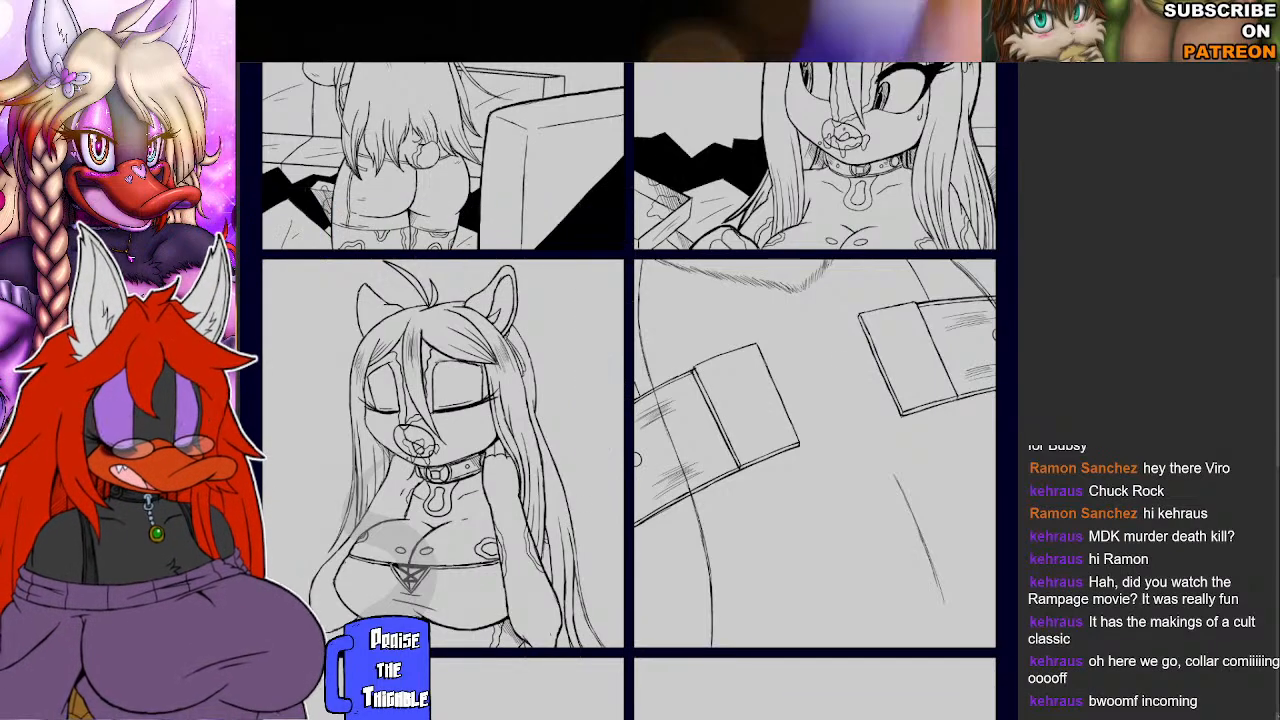
Draw two wavy lines bridging the gap between the collar halves and add oval marks below the gap and at the panel's right edge.
{"action": "mouse_move", "coordinate": [788, 405]}
{"action": "left_mouse_down"}
{"action": "mouse_move", "coordinate": [832, 399]}
{"action": "mouse_move", "coordinate": [870, 373]}
{"action": "left_mouse_up"}
{"action": "mouse_move", "coordinate": [794, 432]}
{"action": "left_mouse_down"}
{"action": "mouse_move", "coordinate": [840, 449]}
{"action": "mouse_move", "coordinate": [878, 442]}
{"action": "mouse_move", "coordinate": [884, 420]}
{"action": "left_mouse_up"}
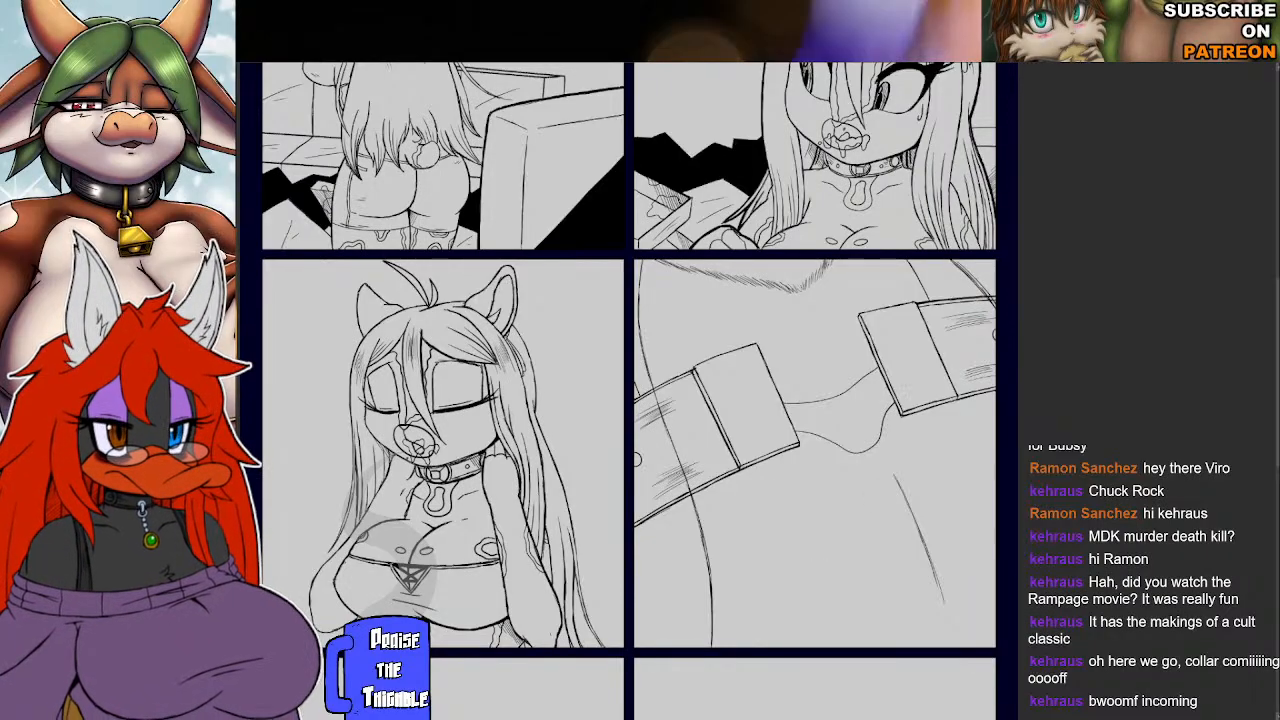
{"action": "mouse_move", "coordinate": [798, 512]}
{"action": "left_mouse_down"}
{"action": "mouse_move", "coordinate": [768, 565]}
{"action": "mouse_move", "coordinate": [808, 522]}
{"action": "mouse_move", "coordinate": [786, 510]}
{"action": "mouse_move", "coordinate": [773, 532]}
{"action": "mouse_move", "coordinate": [806, 512]}
{"action": "mouse_move", "coordinate": [790, 514]}
{"action": "left_mouse_up"}
{"action": "key", "text": "ctrl+z"}
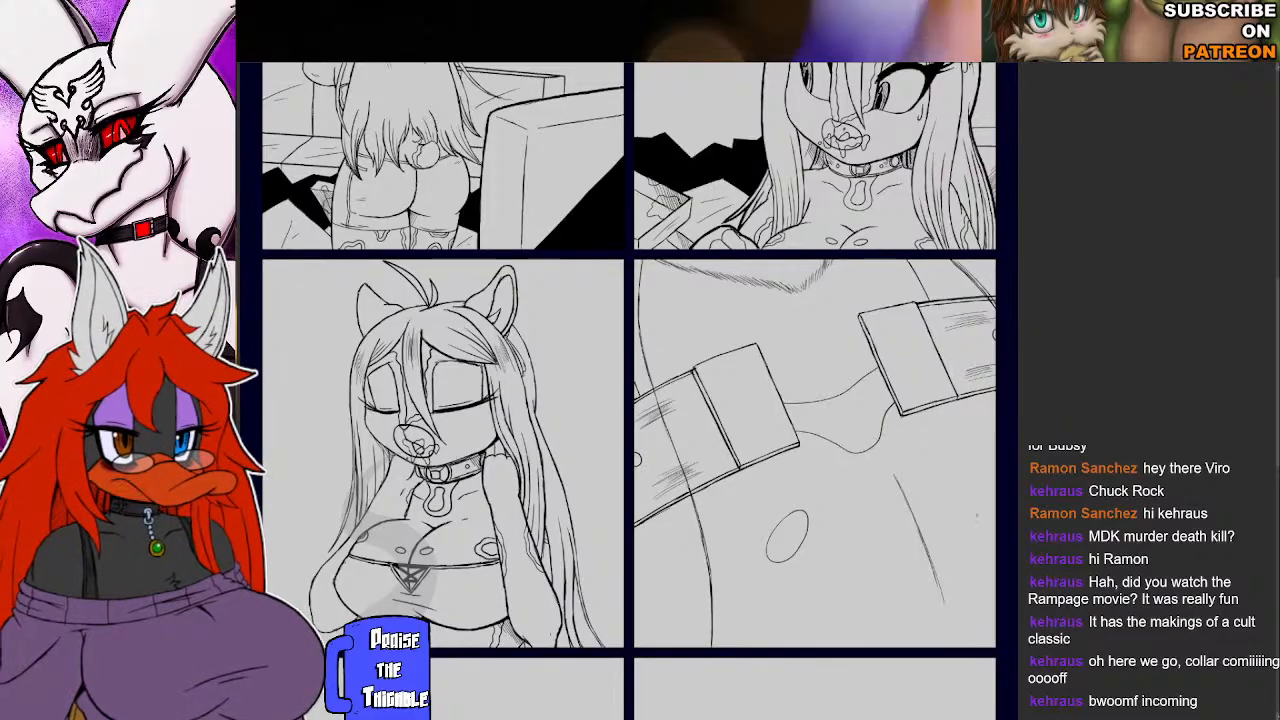
{"action": "left_click_drag", "start_coordinate": [998, 452], "coordinate": [988, 478]}
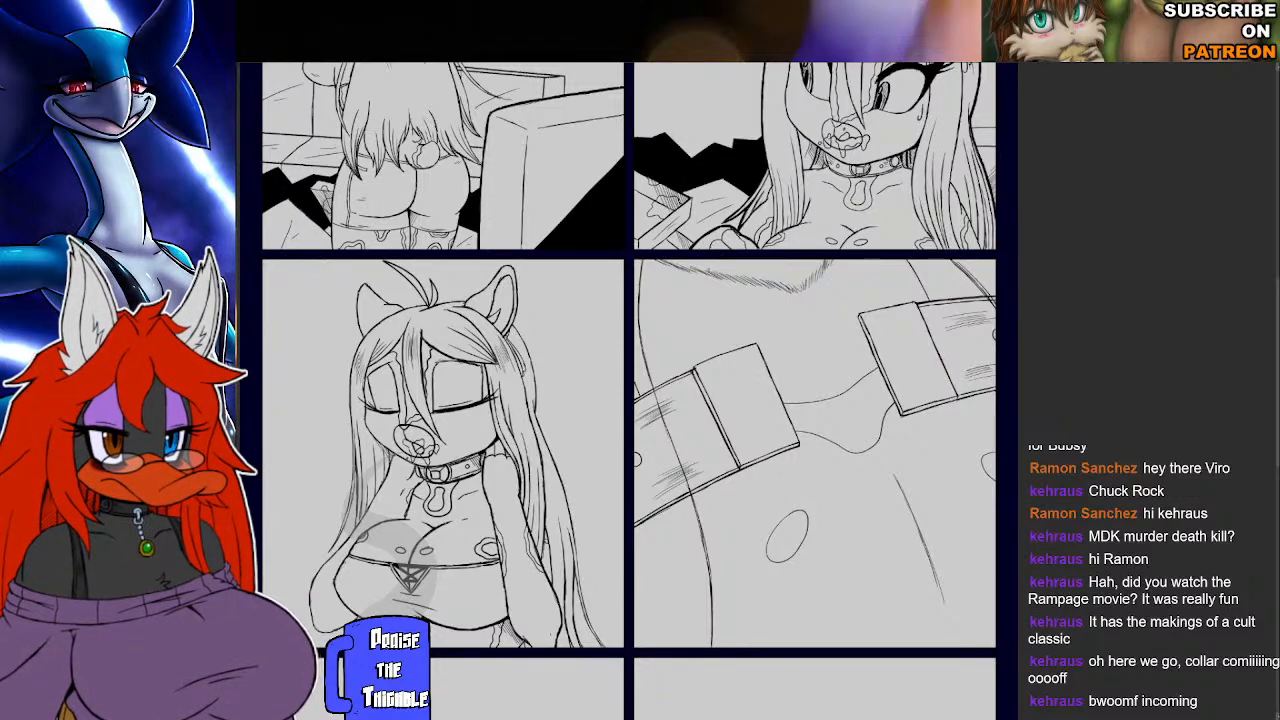
Draw three long thin curves in the fourth panel: above the left collar half, through the lower oval mark, and below the right collar half.
{"action": "left_click_drag", "start_coordinate": [709, 260], "coordinate": [722, 336]}
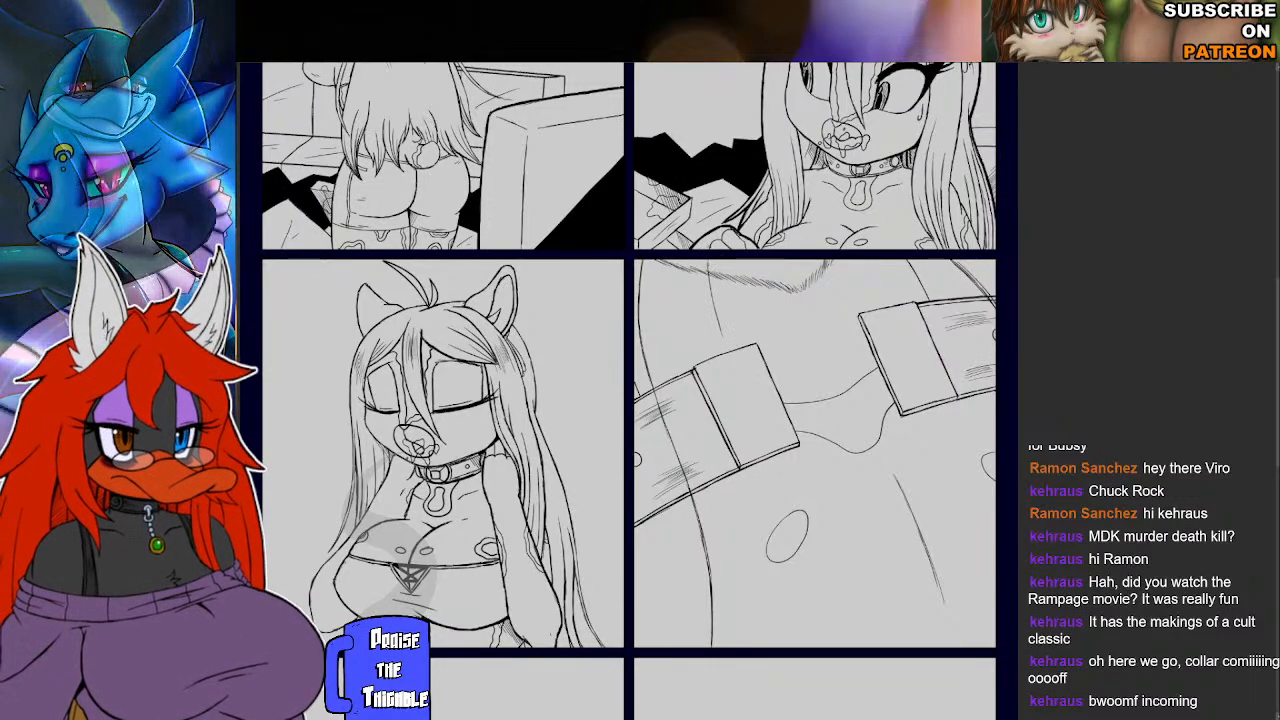
{"action": "left_click_drag", "start_coordinate": [780, 504], "coordinate": [817, 648]}
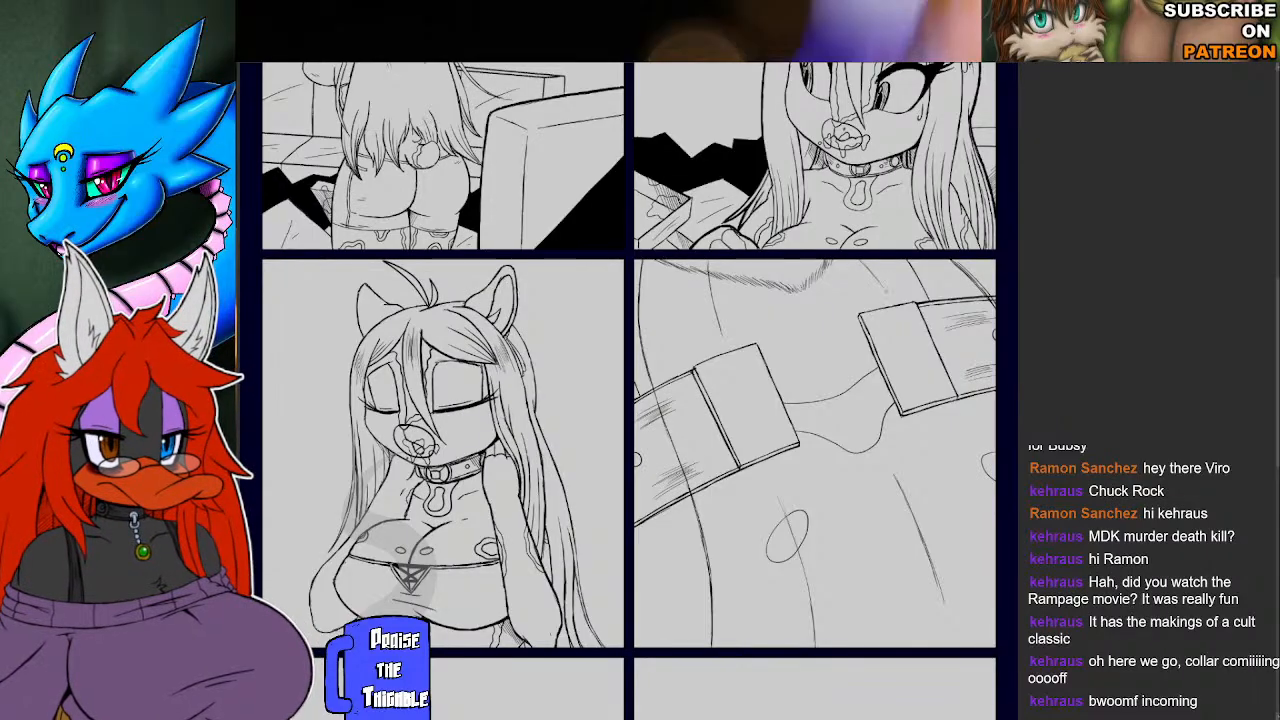
{"action": "left_click_drag", "start_coordinate": [948, 430], "coordinate": [995, 596]}
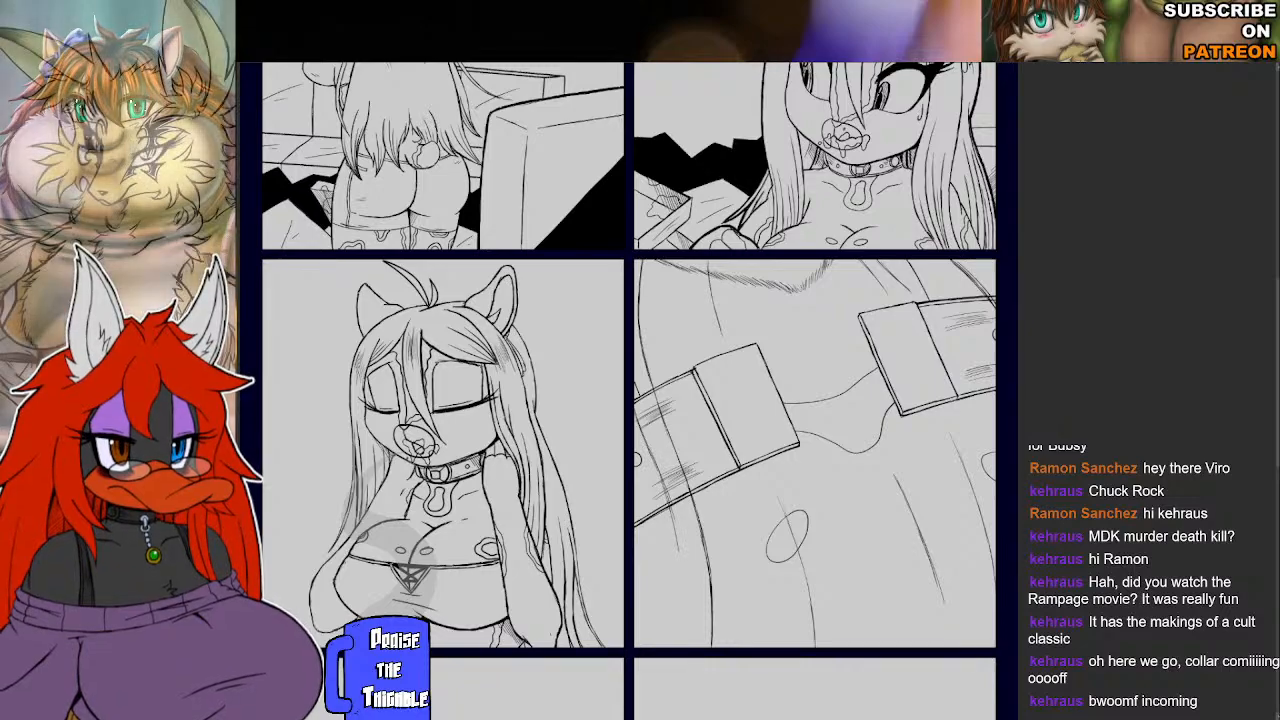
Draw long hair strands running down across the left collar half and below it to the fourth panel's lower edge.
{"action": "mouse_move", "coordinate": [683, 585]}
{"action": "left_mouse_down"}
{"action": "mouse_move", "coordinate": [681, 638]}
{"action": "mouse_move", "coordinate": [685, 569]}
{"action": "left_mouse_up"}
{"action": "left_click_drag", "start_coordinate": [645, 649], "coordinate": [647, 512]}
{"action": "mouse_move", "coordinate": [665, 642]}
{"action": "left_mouse_down"}
{"action": "mouse_move", "coordinate": [659, 534]}
{"action": "mouse_move", "coordinate": [704, 586]}
{"action": "left_mouse_up"}
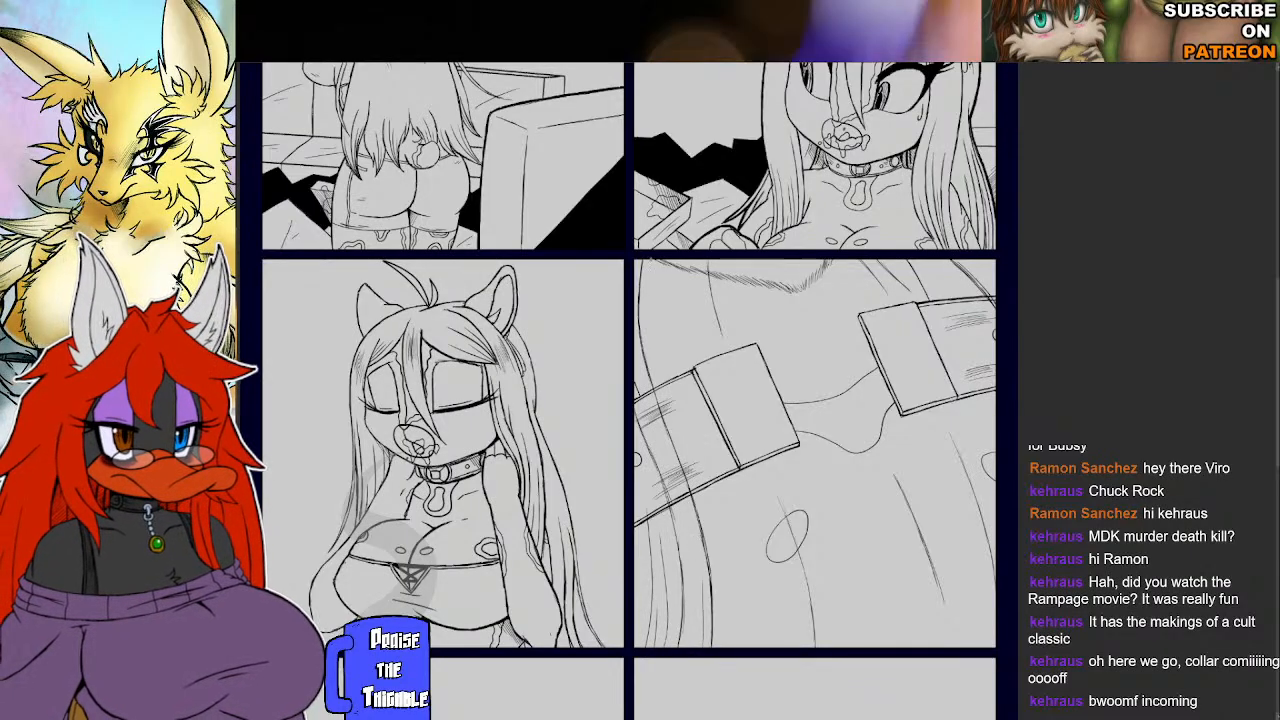
{"action": "mouse_move", "coordinate": [648, 318]}
{"action": "left_mouse_down"}
{"action": "mouse_move", "coordinate": [658, 392]}
{"action": "mouse_move", "coordinate": [709, 483]}
{"action": "mouse_move", "coordinate": [732, 574]}
{"action": "left_mouse_up"}
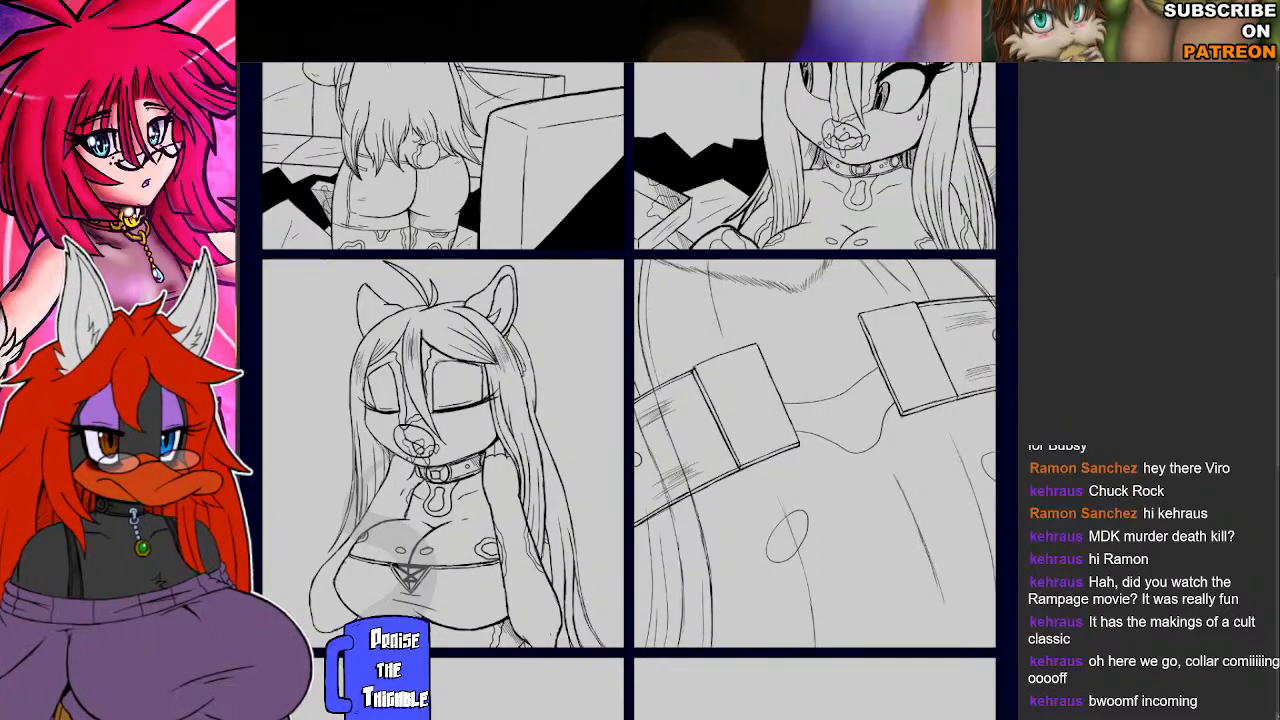
{"action": "left_click_drag", "start_coordinate": [650, 388], "coordinate": [735, 586]}
{"action": "left_click_drag", "start_coordinate": [723, 525], "coordinate": [731, 558]}
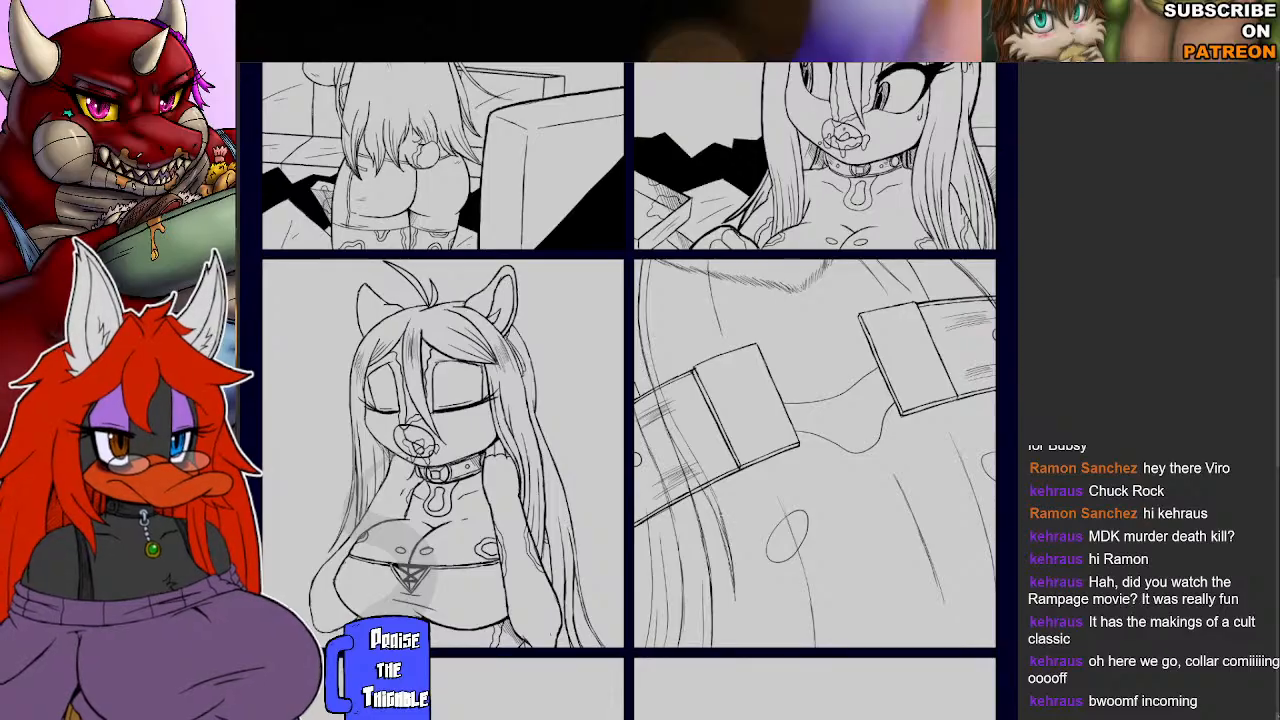
{"action": "left_click_drag", "start_coordinate": [706, 483], "coordinate": [665, 411]}
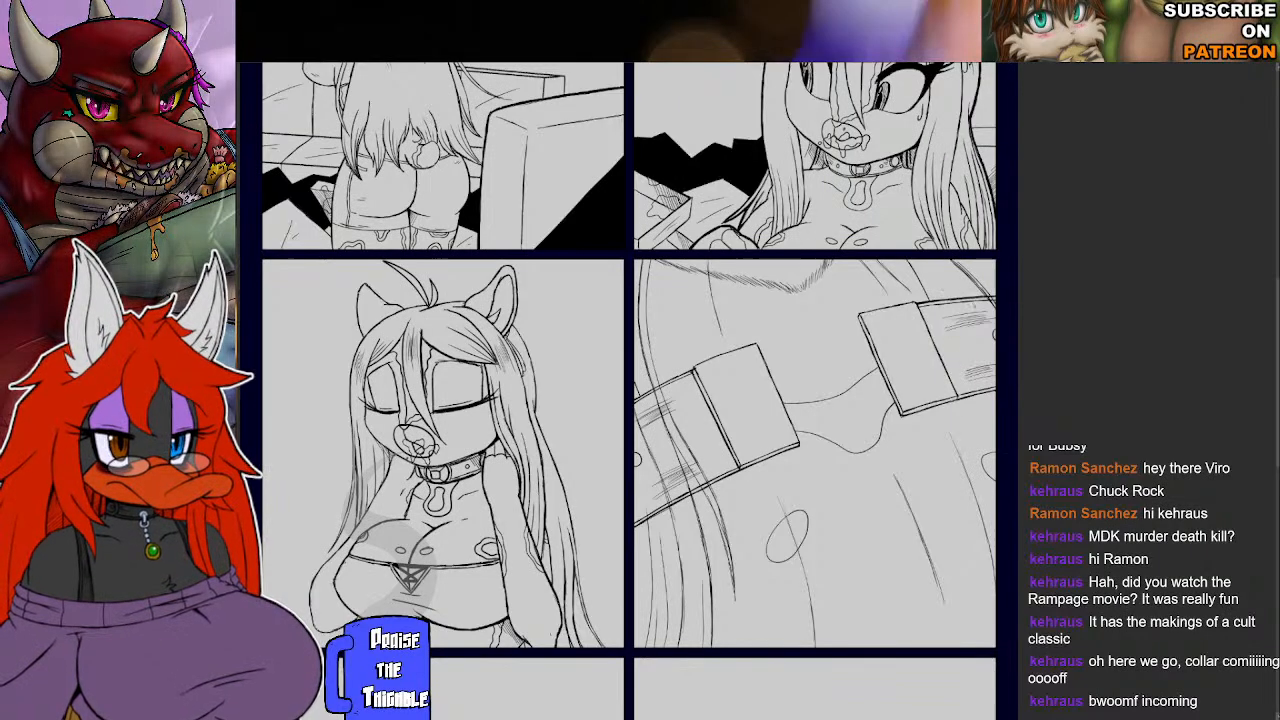
Fill the hair above the left collar half with fine vertical strands starting from the fourth panel's upper edge.
{"action": "left_click_drag", "start_coordinate": [668, 274], "coordinate": [696, 408]}
{"action": "left_click_drag", "start_coordinate": [672, 324], "coordinate": [678, 360]}
{"action": "left_click_drag", "start_coordinate": [668, 296], "coordinate": [676, 340]}
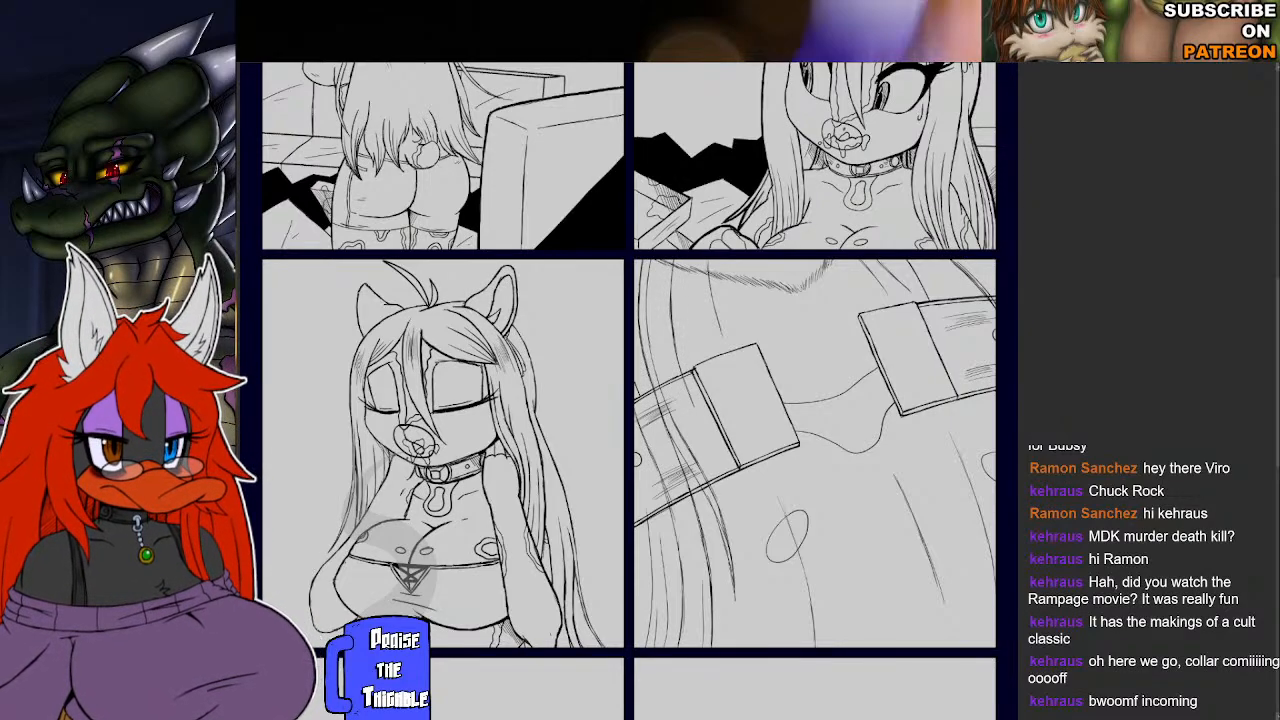
{"action": "left_click_drag", "start_coordinate": [657, 280], "coordinate": [665, 376]}
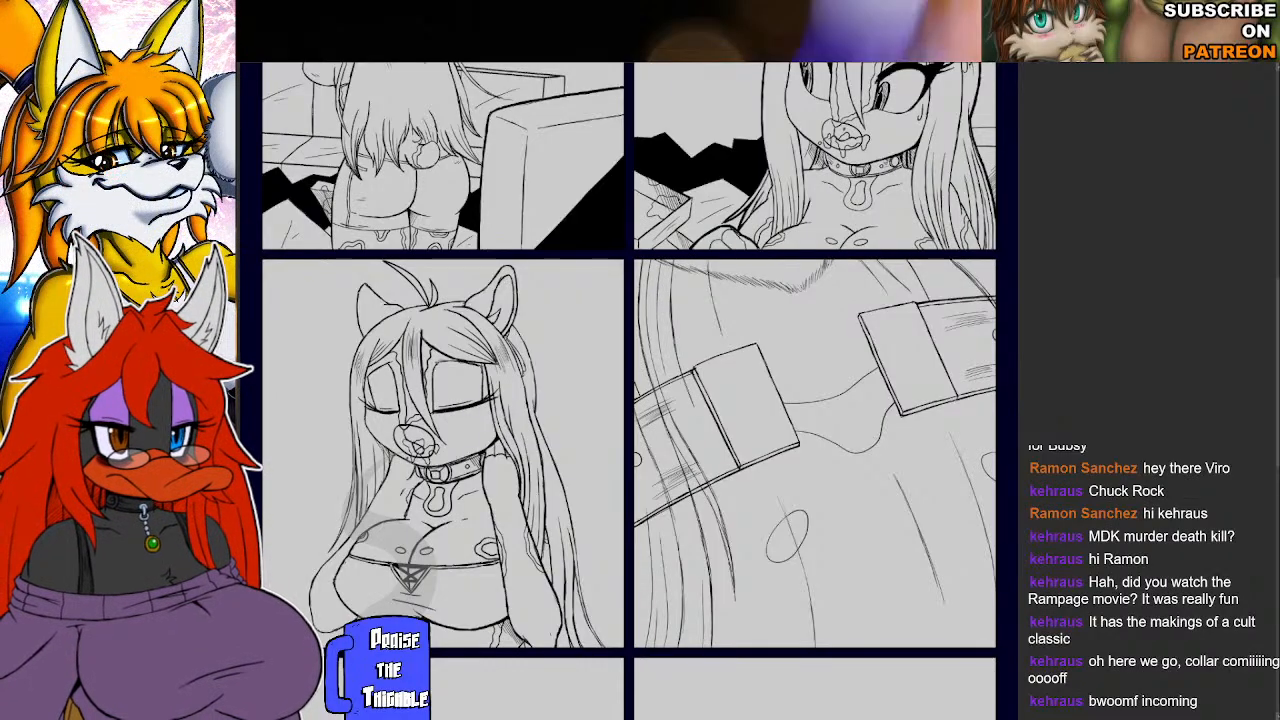
{"action": "left_click_drag", "start_coordinate": [652, 278], "coordinate": [656, 336]}
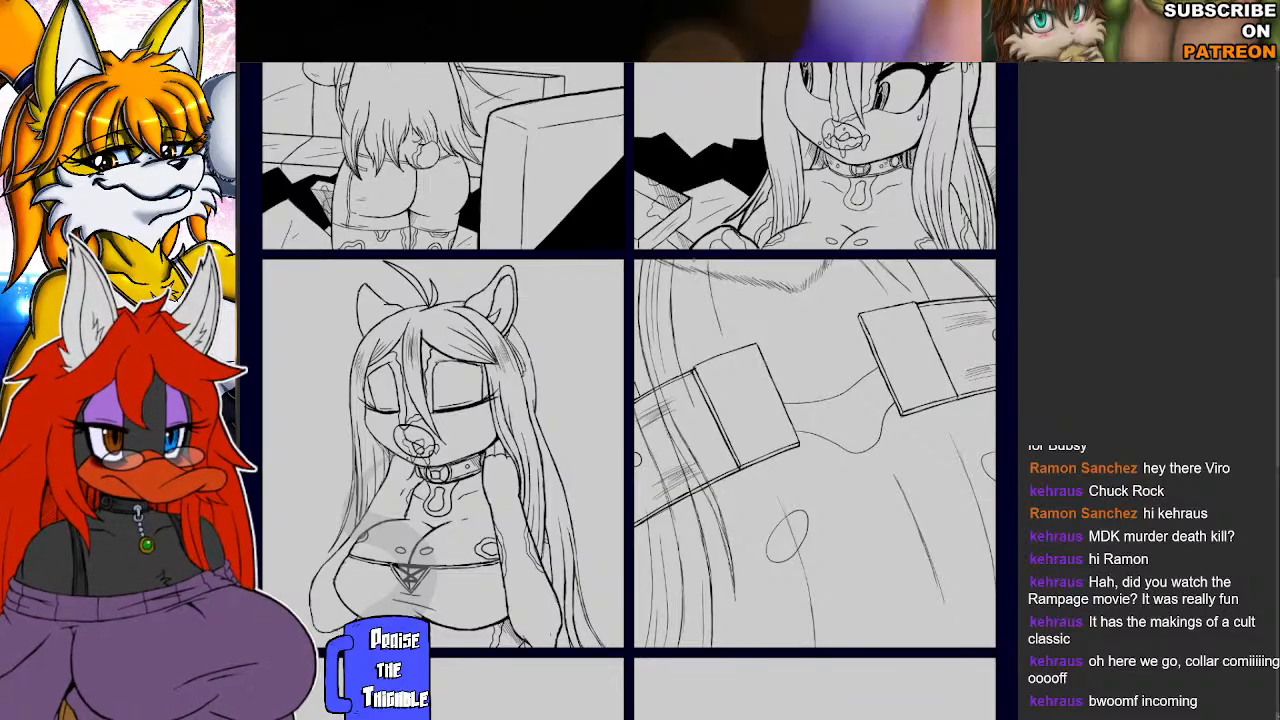
{"action": "left_click_drag", "start_coordinate": [692, 257], "coordinate": [703, 348]}
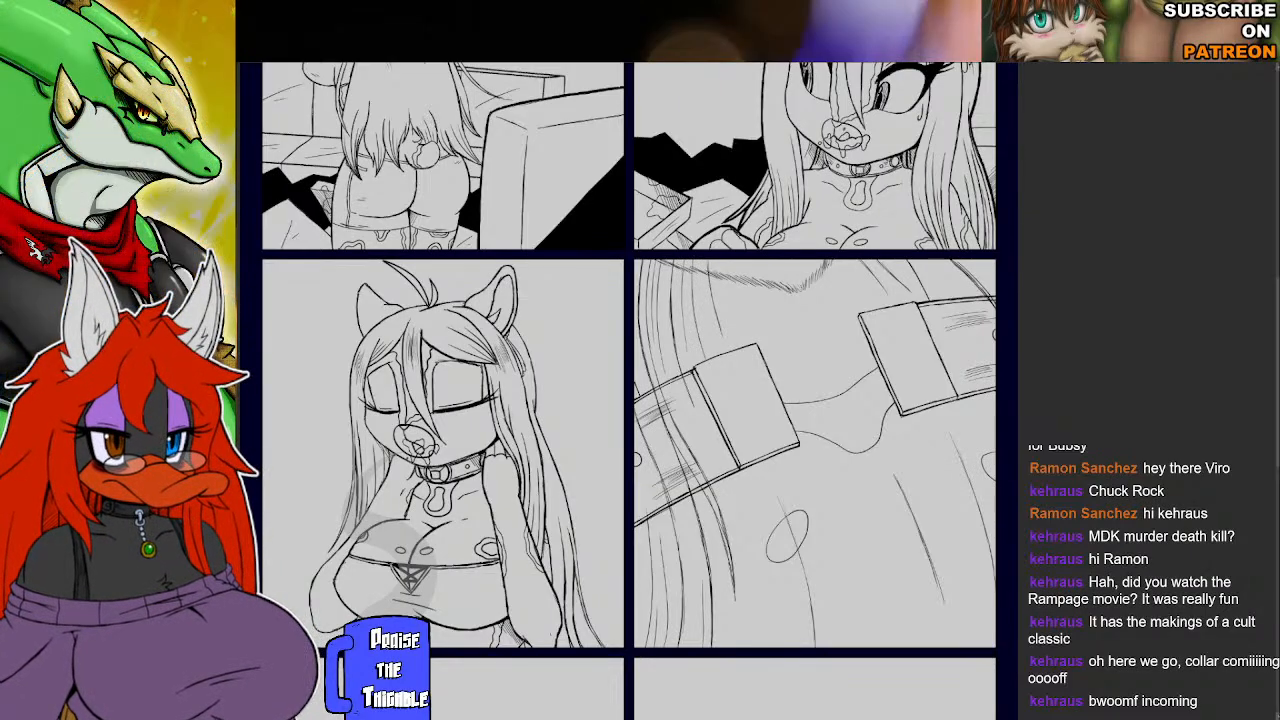
{"action": "left_click_drag", "start_coordinate": [696, 261], "coordinate": [708, 329]}
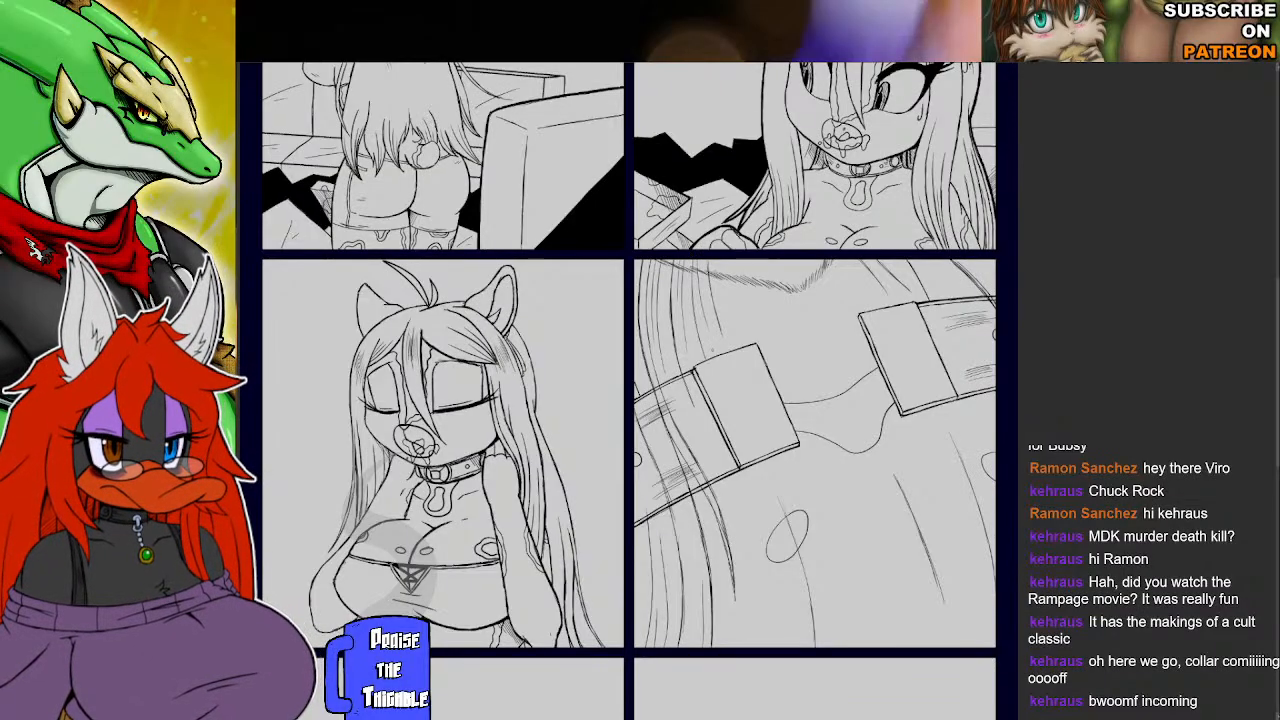
{"action": "left_click_drag", "start_coordinate": [736, 259], "coordinate": [784, 259]}
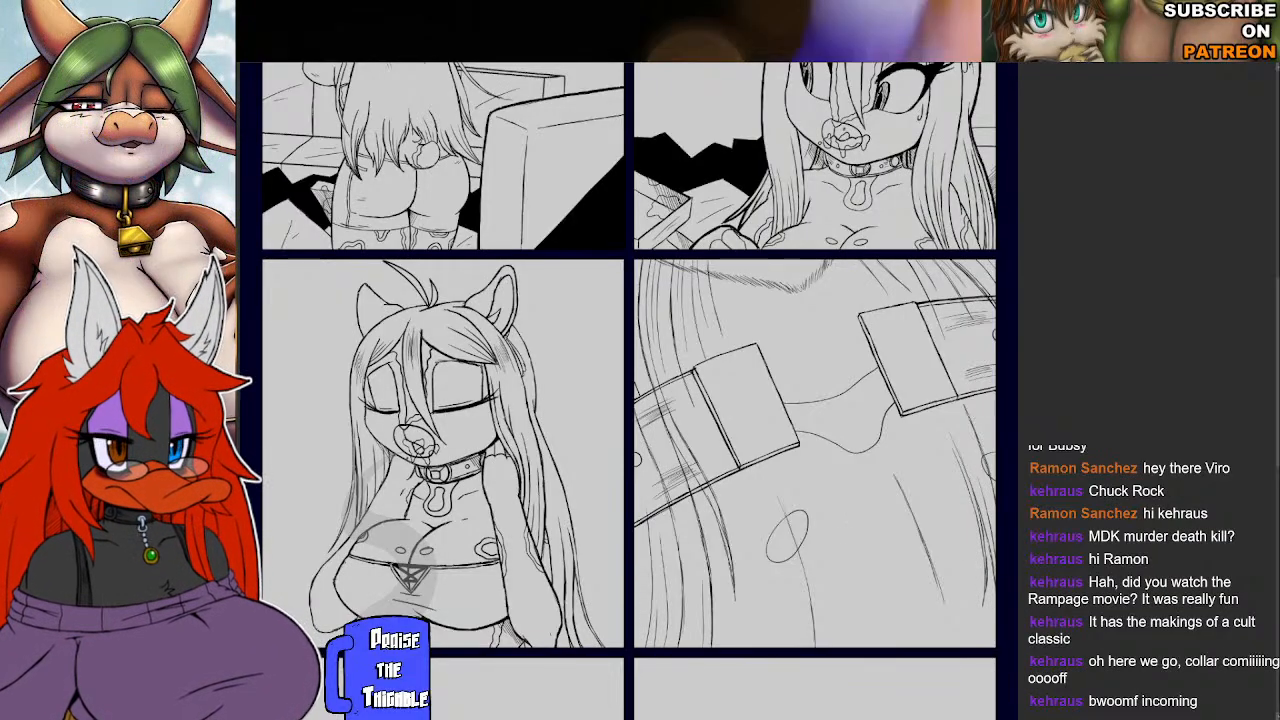
Add thin hair strands between the left hair and the lower oval mark, redrawing the misplaced first strand.
{"action": "left_click_drag", "start_coordinate": [772, 567], "coordinate": [767, 640]}
{"action": "key", "text": "ctrl+z"}
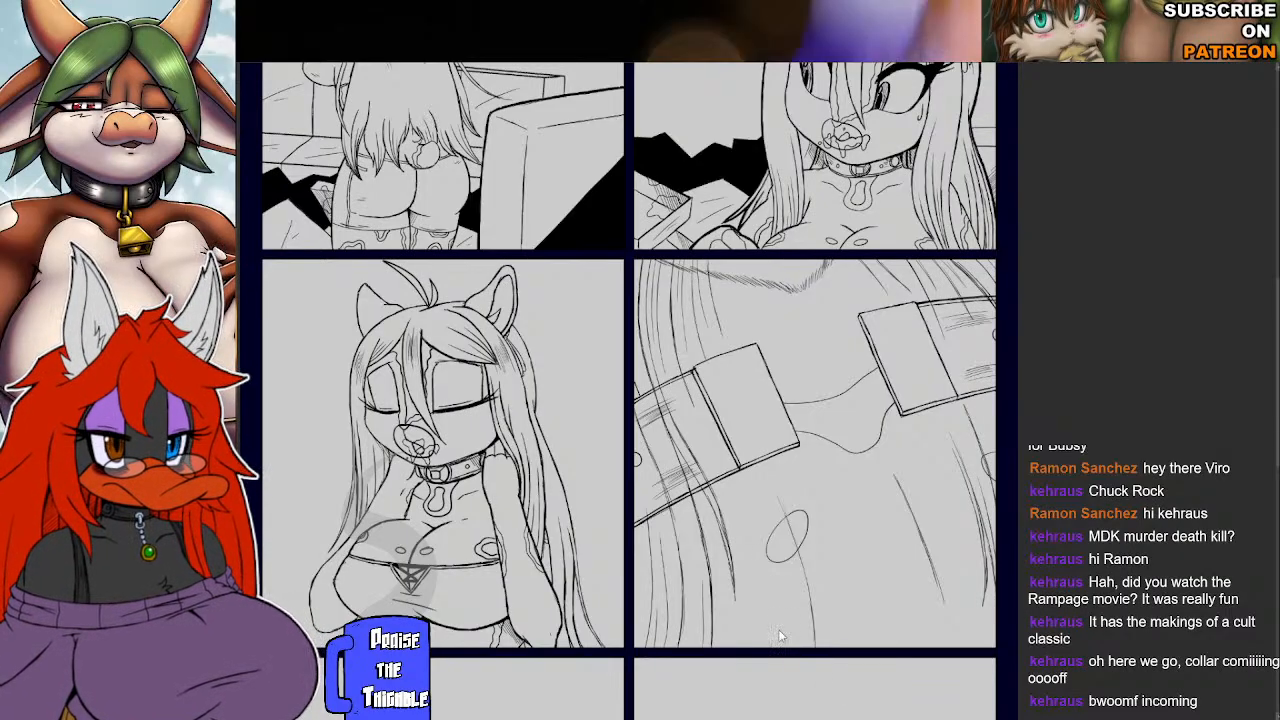
{"action": "mouse_move", "coordinate": [771, 568]}
{"action": "left_mouse_down"}
{"action": "mouse_move", "coordinate": [768, 628]}
{"action": "mouse_move", "coordinate": [791, 654]}
{"action": "left_mouse_up"}
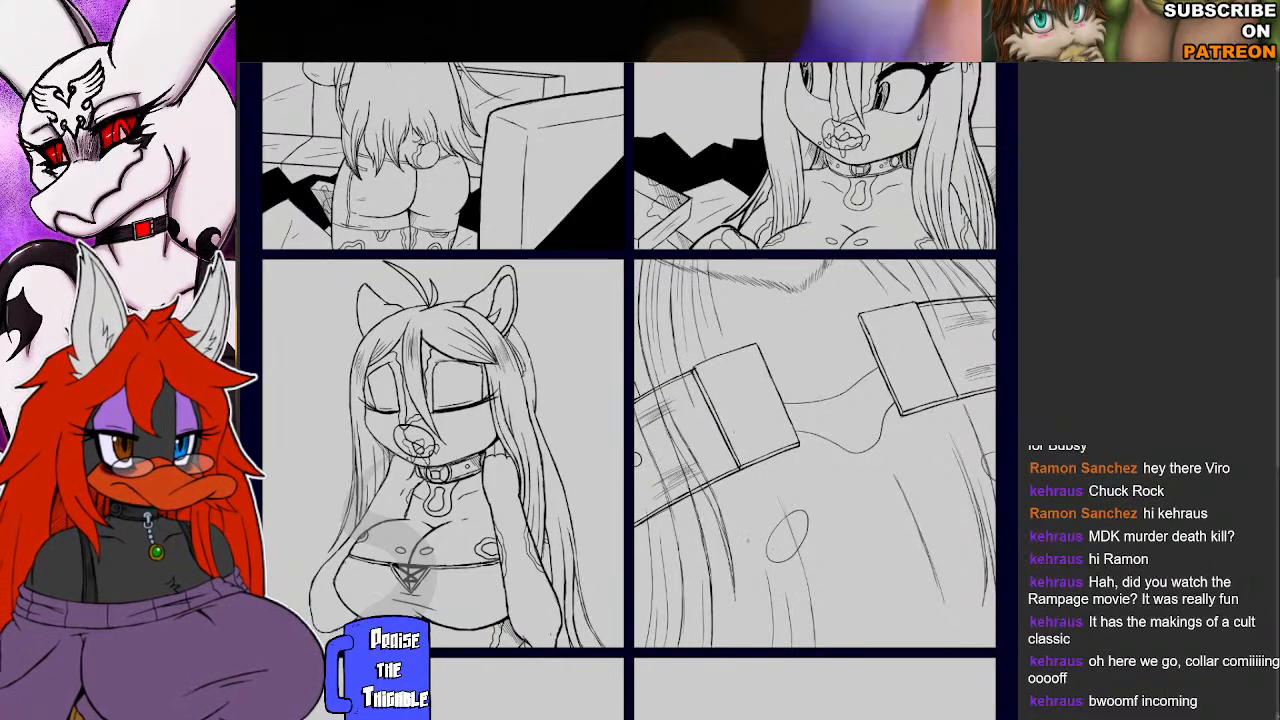
{"action": "left_click_drag", "start_coordinate": [721, 512], "coordinate": [746, 641]}
{"action": "left_click_drag", "start_coordinate": [746, 597], "coordinate": [748, 631]}
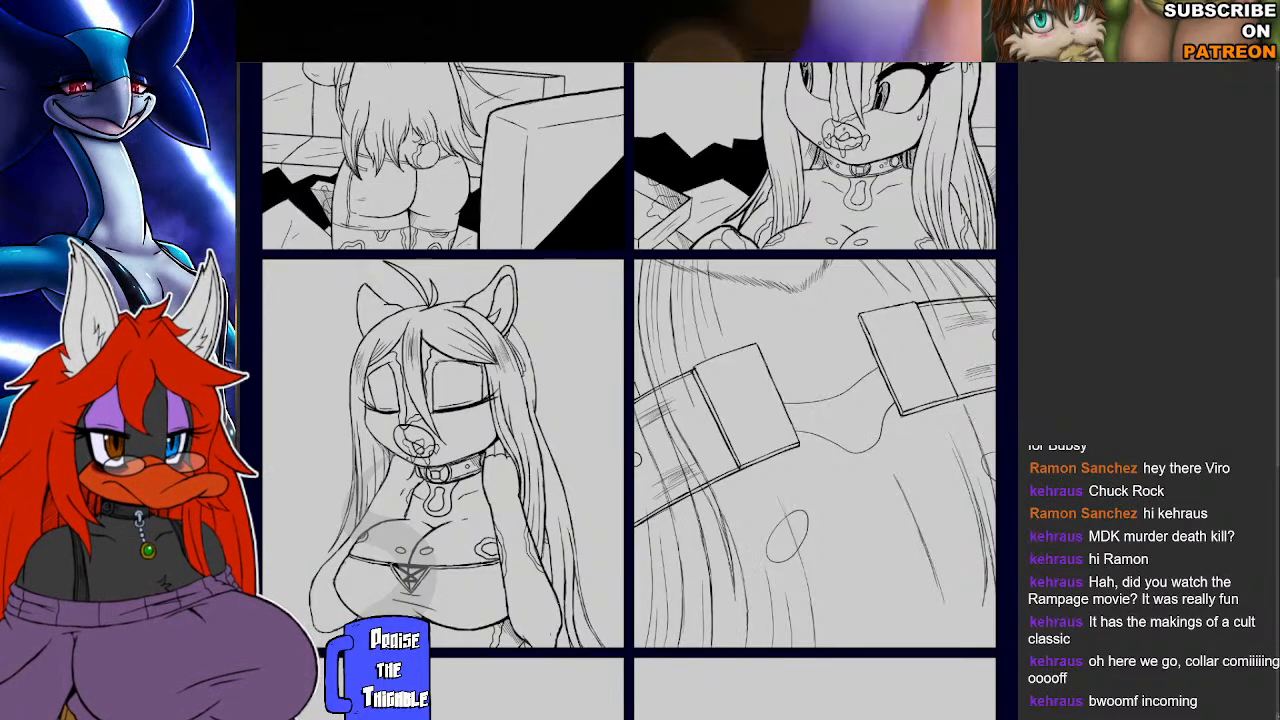
{"action": "left_click_drag", "start_coordinate": [740, 566], "coordinate": [761, 652]}
{"action": "left_click_drag", "start_coordinate": [763, 605], "coordinate": [765, 647]}
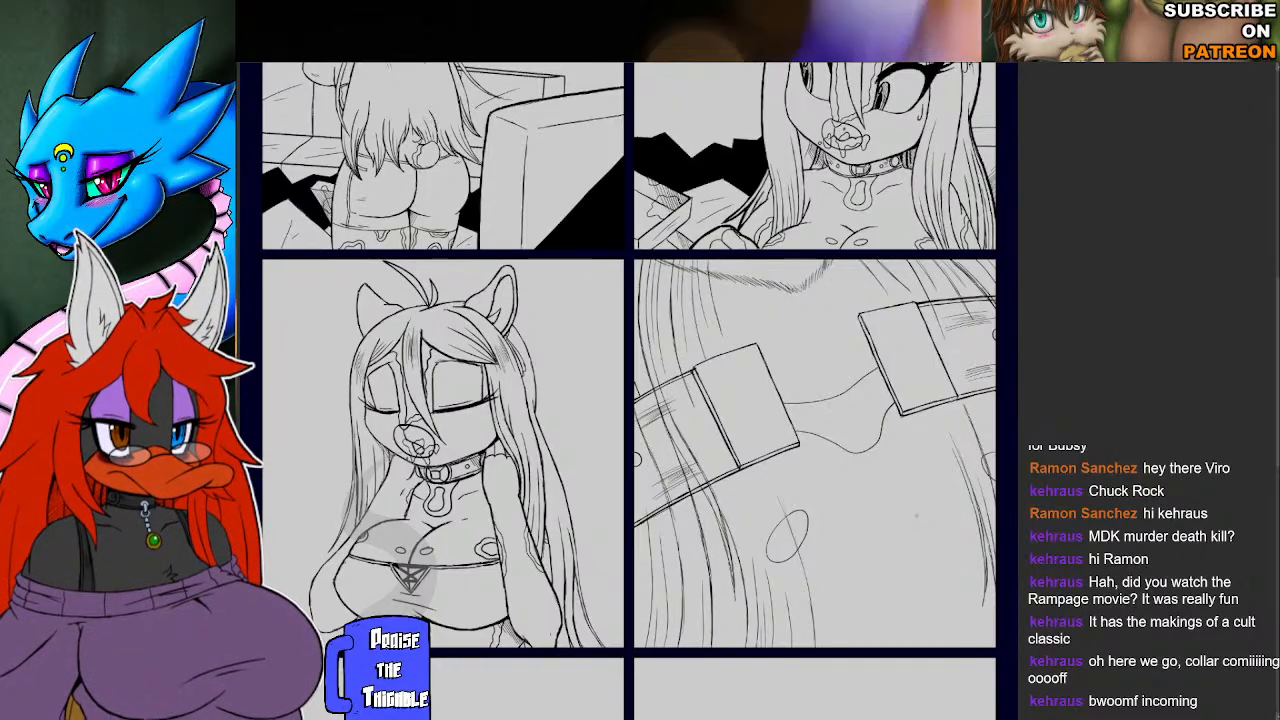
Redraw the long slanted neck line below the collar gap and outline a fingertip gripping the right collar half.
{"action": "left_click_drag", "start_coordinate": [889, 493], "coordinate": [932, 638]}
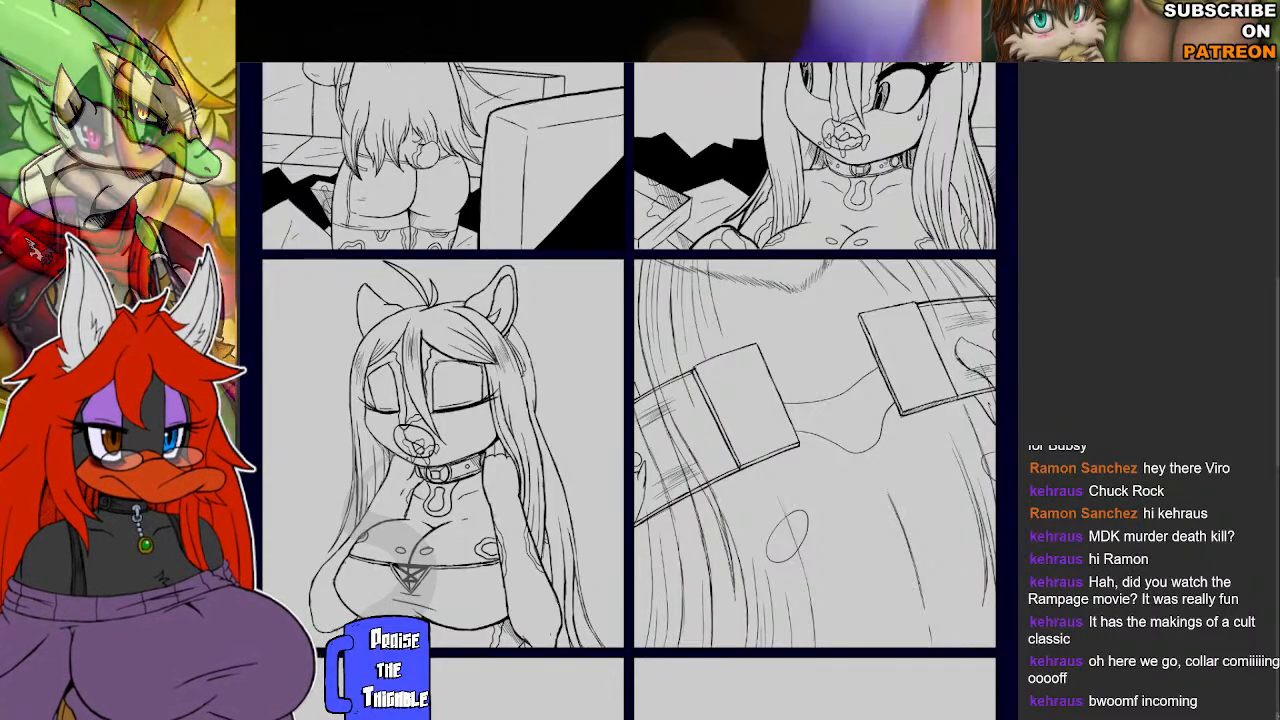
{"action": "mouse_move", "coordinate": [959, 335]}
{"action": "left_mouse_down"}
{"action": "mouse_move", "coordinate": [949, 347]}
{"action": "mouse_move", "coordinate": [988, 341]}
{"action": "left_mouse_up"}
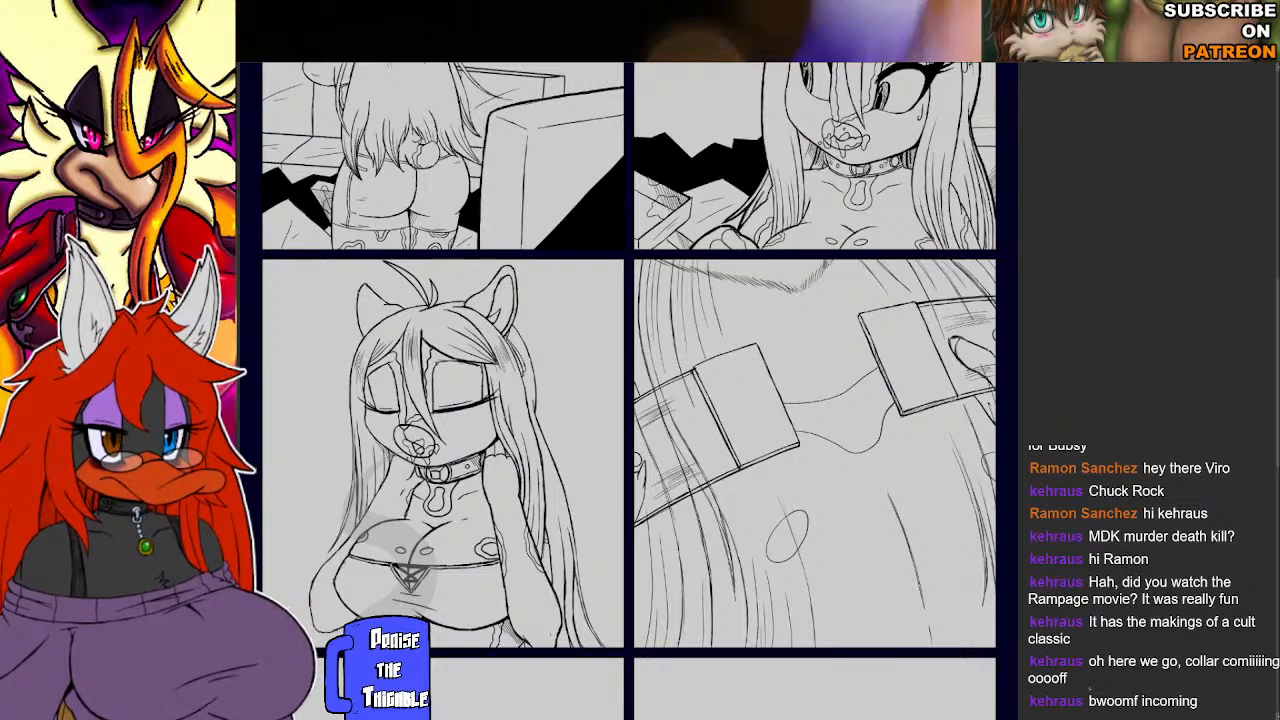
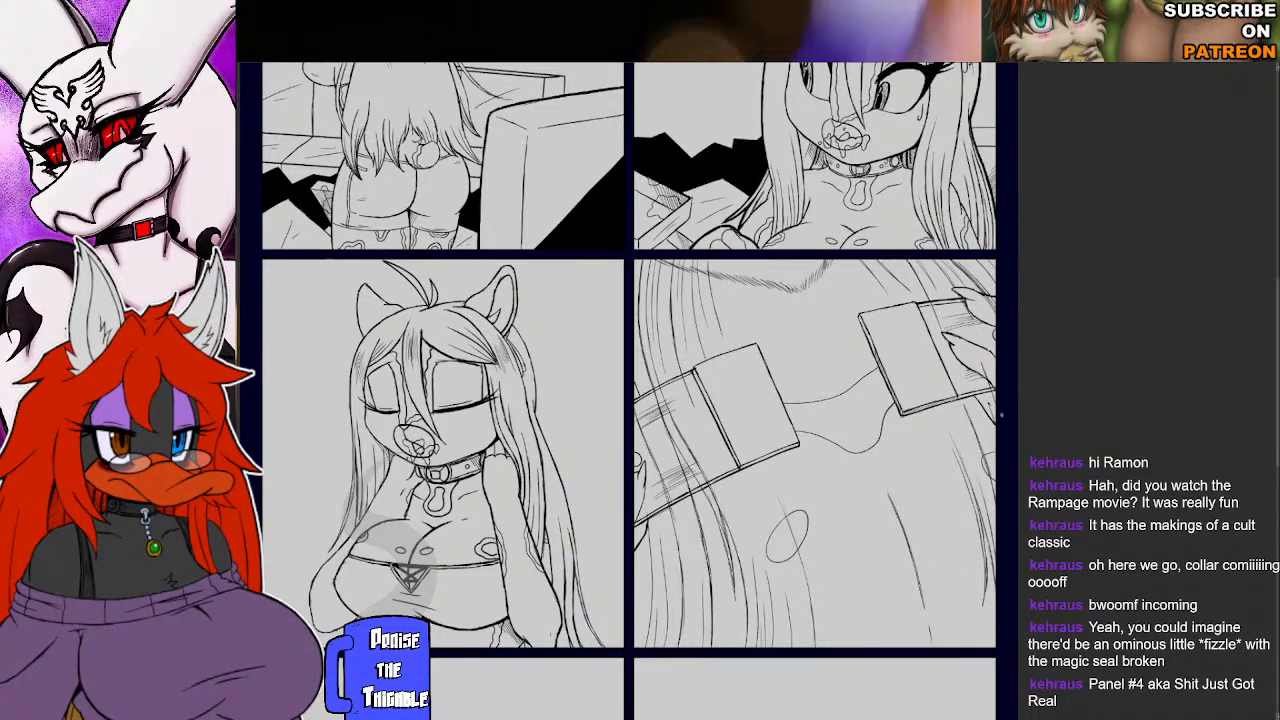
Draw a rounded eye outline with a straight inner side and curved upper edge in the empty fifth panel.
{"action": "left_click_drag", "start_coordinate": [1030, 464], "coordinate": [1106, 407]}
{"action": "mouse_move", "coordinate": [1073, 482]}
{"action": "left_mouse_down"}
{"action": "mouse_move", "coordinate": [1111, 434]}
{"action": "mouse_move", "coordinate": [1121, 374]}
{"action": "mouse_move", "coordinate": [1145, 472]}
{"action": "mouse_move", "coordinate": [1090, 528]}
{"action": "mouse_move", "coordinate": [1077, 507]}
{"action": "mouse_move", "coordinate": [1075, 524]}
{"action": "left_mouse_up"}
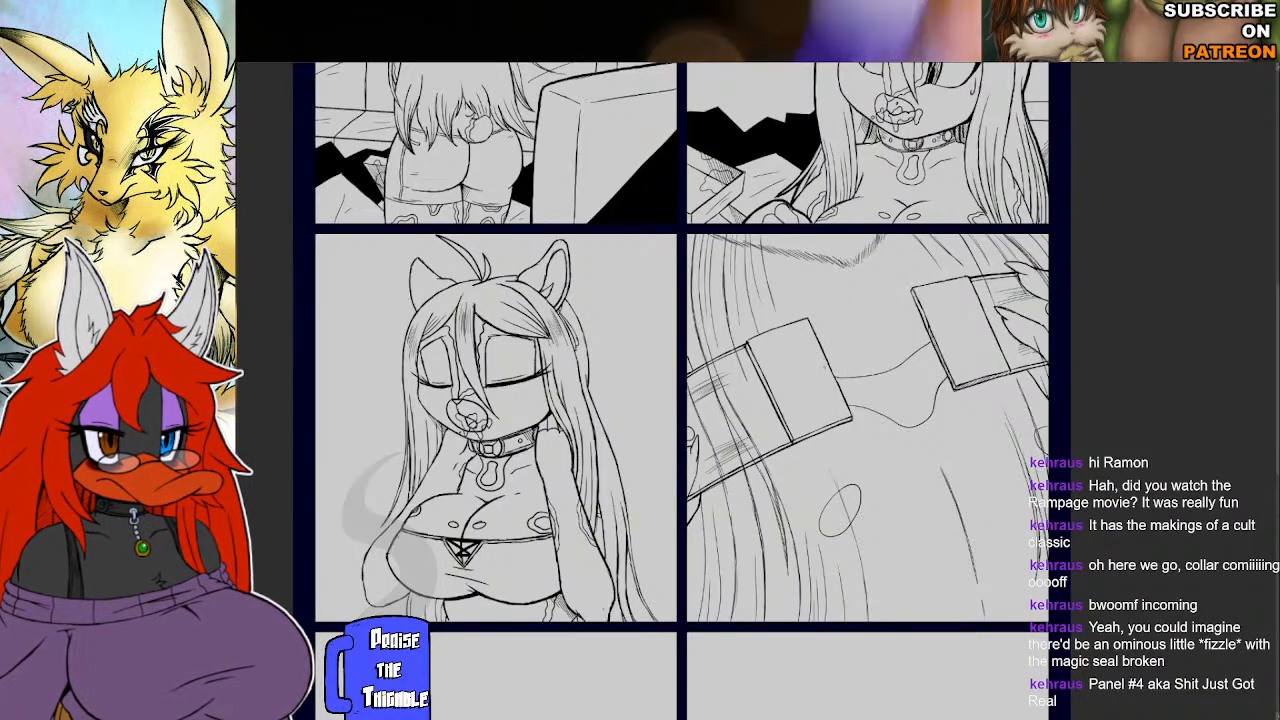
{"action": "left_click_drag", "start_coordinate": [1078, 583], "coordinate": [1099, 567]}
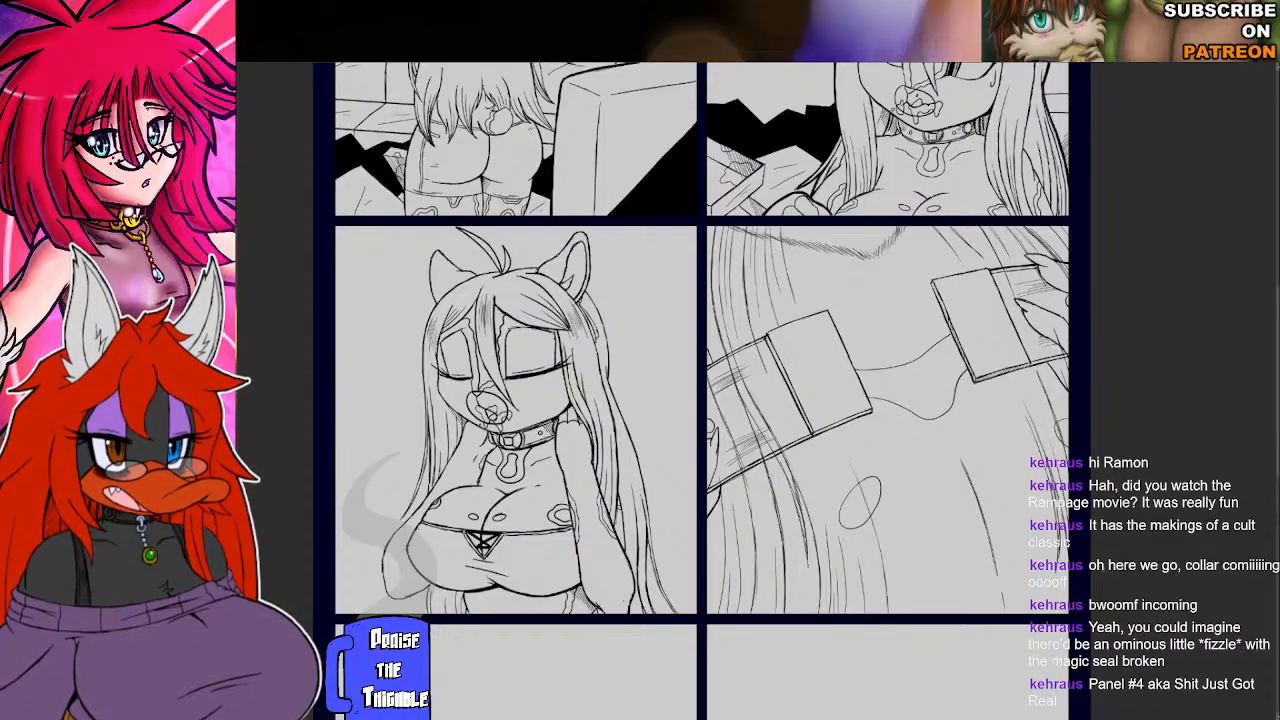
{"action": "left_click_drag", "start_coordinate": [1098, 575], "coordinate": [1121, 543]}
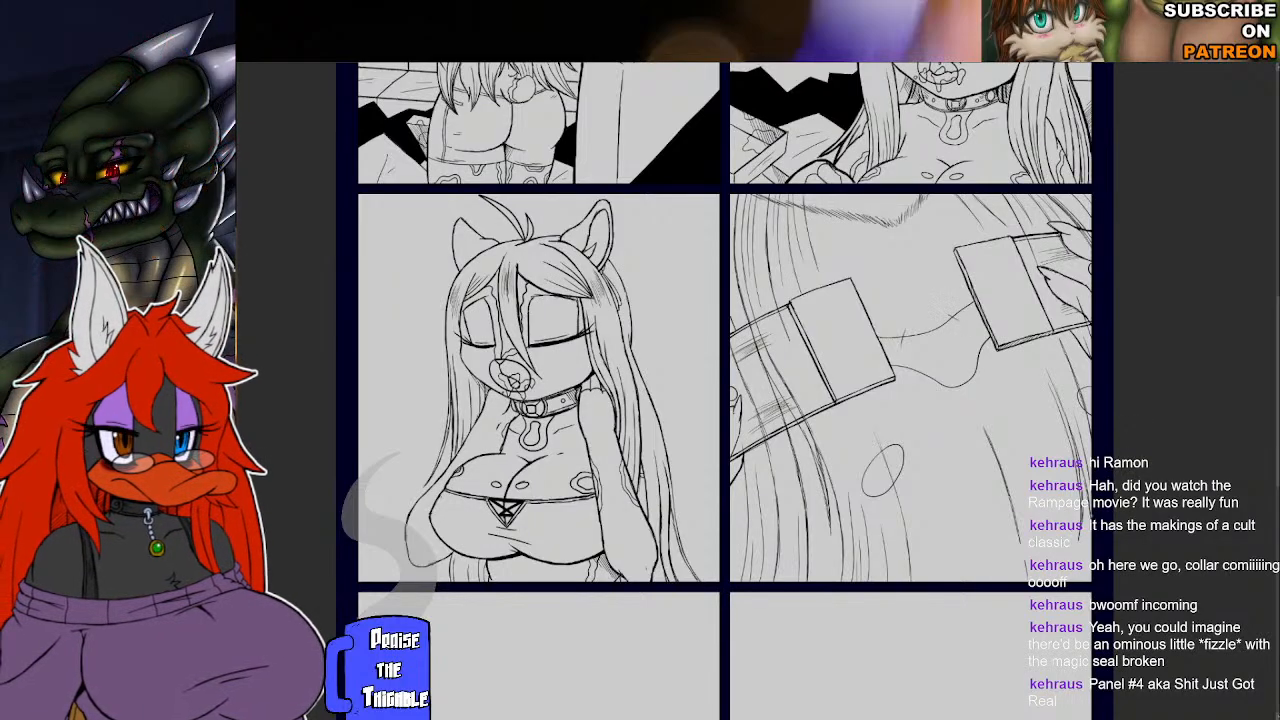
{"action": "left_click_drag", "start_coordinate": [978, 645], "coordinate": [1155, 314]}
{"action": "left_click_drag", "start_coordinate": [1014, 521], "coordinate": [1103, 524]}
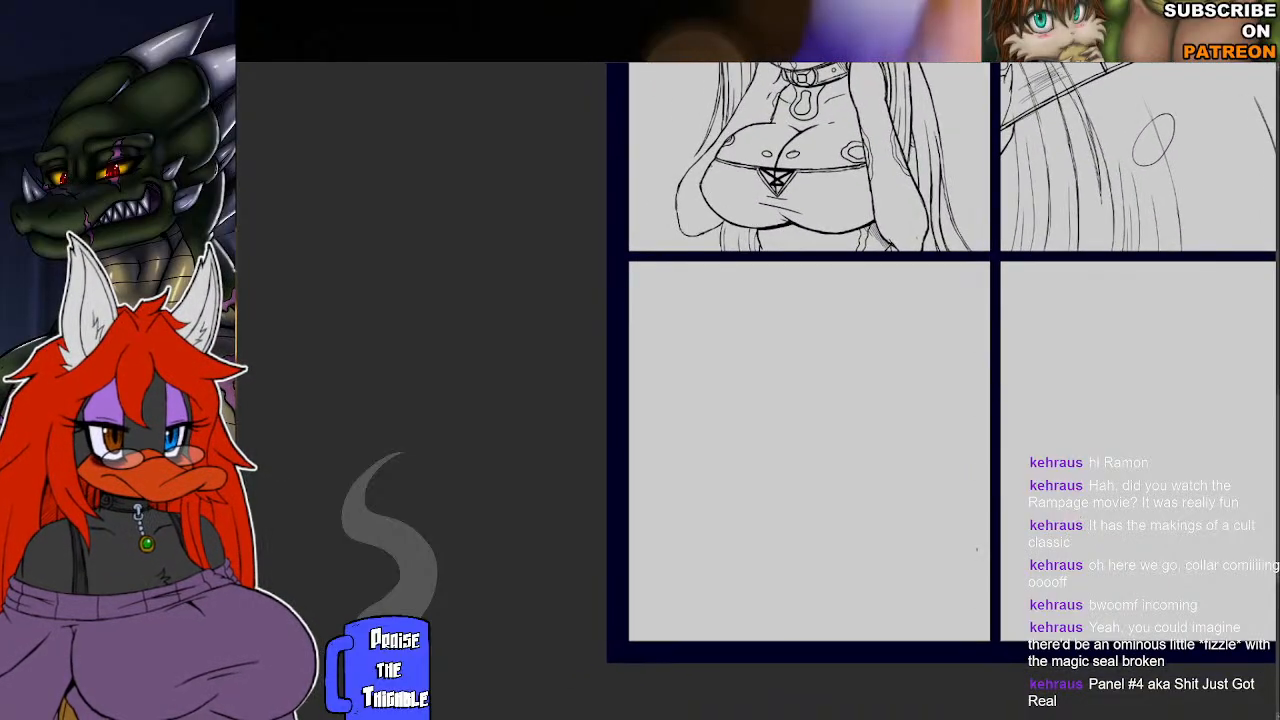
{"action": "mouse_move", "coordinate": [921, 480]}
{"action": "left_mouse_down"}
{"action": "mouse_move", "coordinate": [910, 503]}
{"action": "mouse_move", "coordinate": [854, 537]}
{"action": "mouse_move", "coordinate": [860, 569]}
{"action": "mouse_move", "coordinate": [919, 465]}
{"action": "left_mouse_up"}
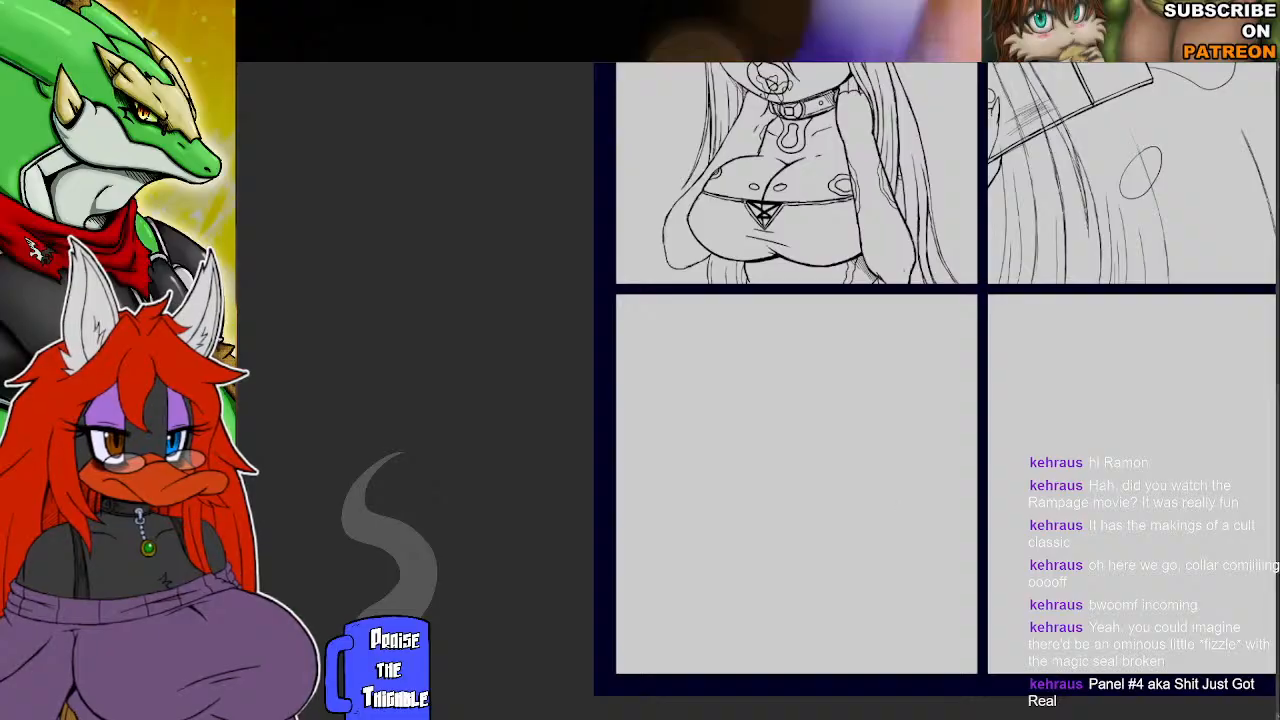
{"action": "left_click_drag", "start_coordinate": [900, 450], "coordinate": [899, 510]}
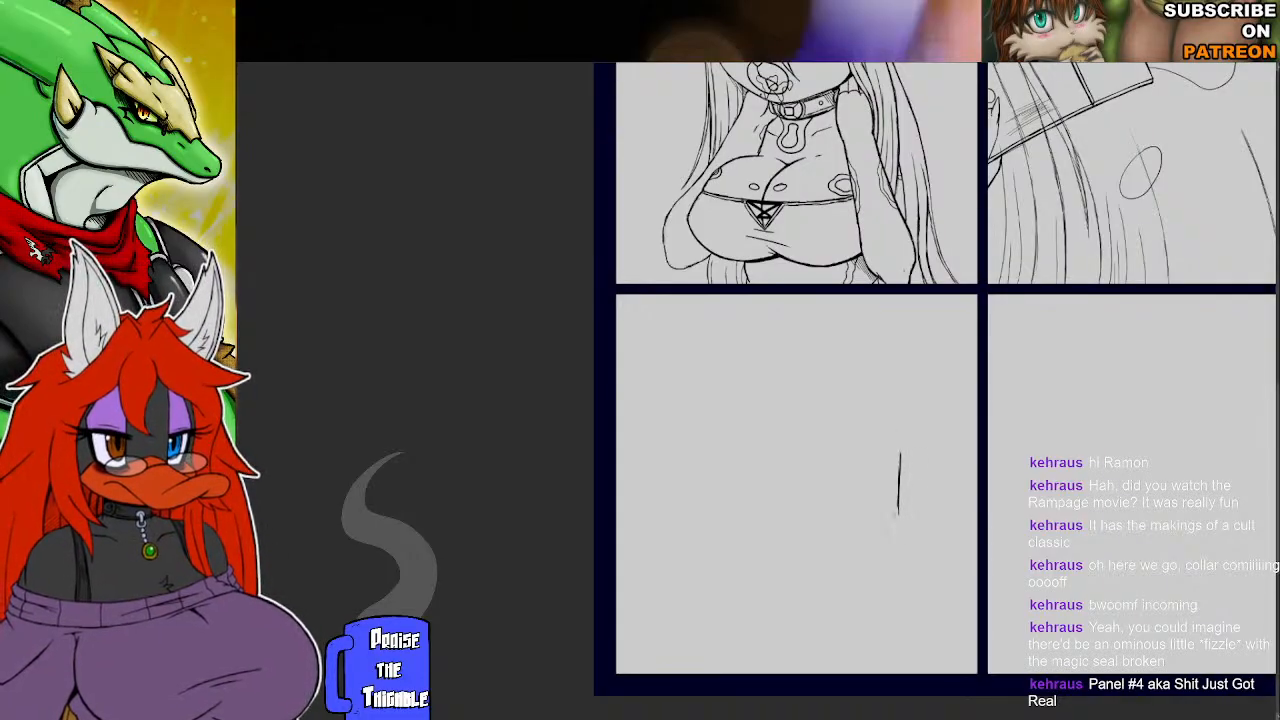
{"action": "mouse_move", "coordinate": [897, 515]}
{"action": "left_mouse_down"}
{"action": "mouse_move", "coordinate": [850, 502]}
{"action": "mouse_move", "coordinate": [882, 516]}
{"action": "mouse_move", "coordinate": [840, 492]}
{"action": "mouse_move", "coordinate": [838, 456]}
{"action": "mouse_move", "coordinate": [842, 494]}
{"action": "left_mouse_up"}
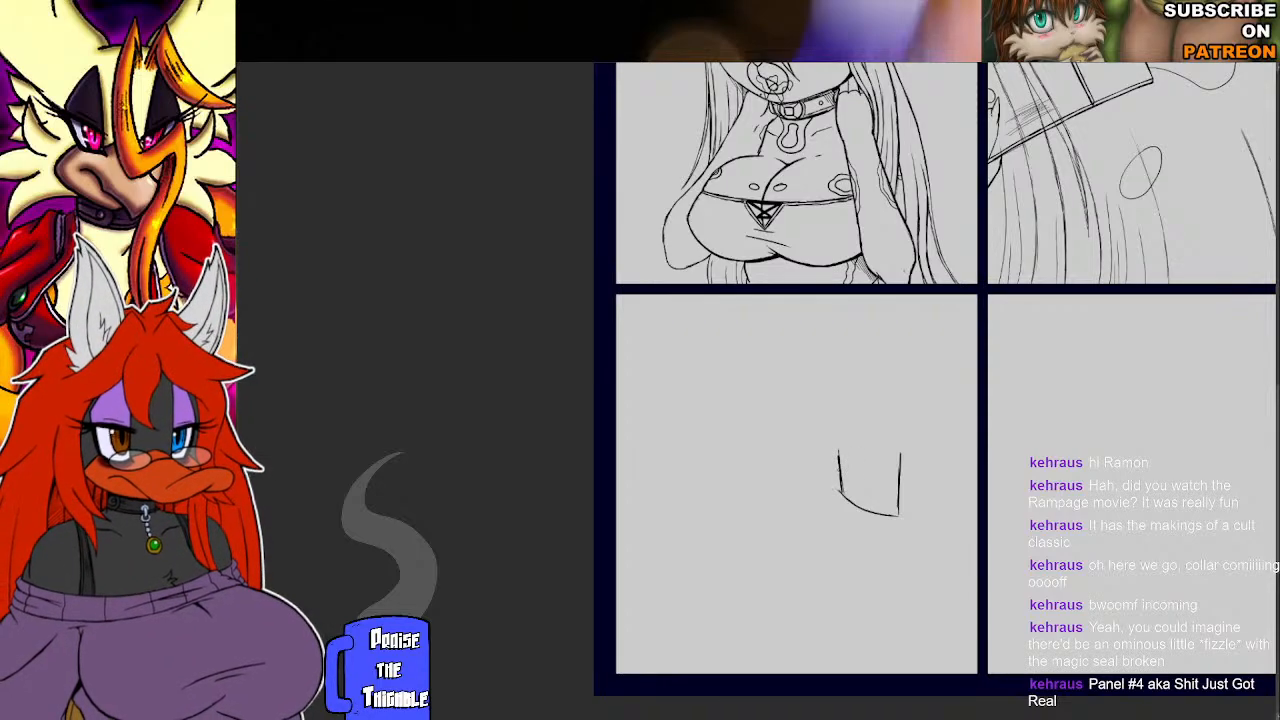
{"action": "left_click_drag", "start_coordinate": [842, 441], "coordinate": [888, 426]}
{"action": "left_click_drag", "start_coordinate": [844, 440], "coordinate": [895, 426]}
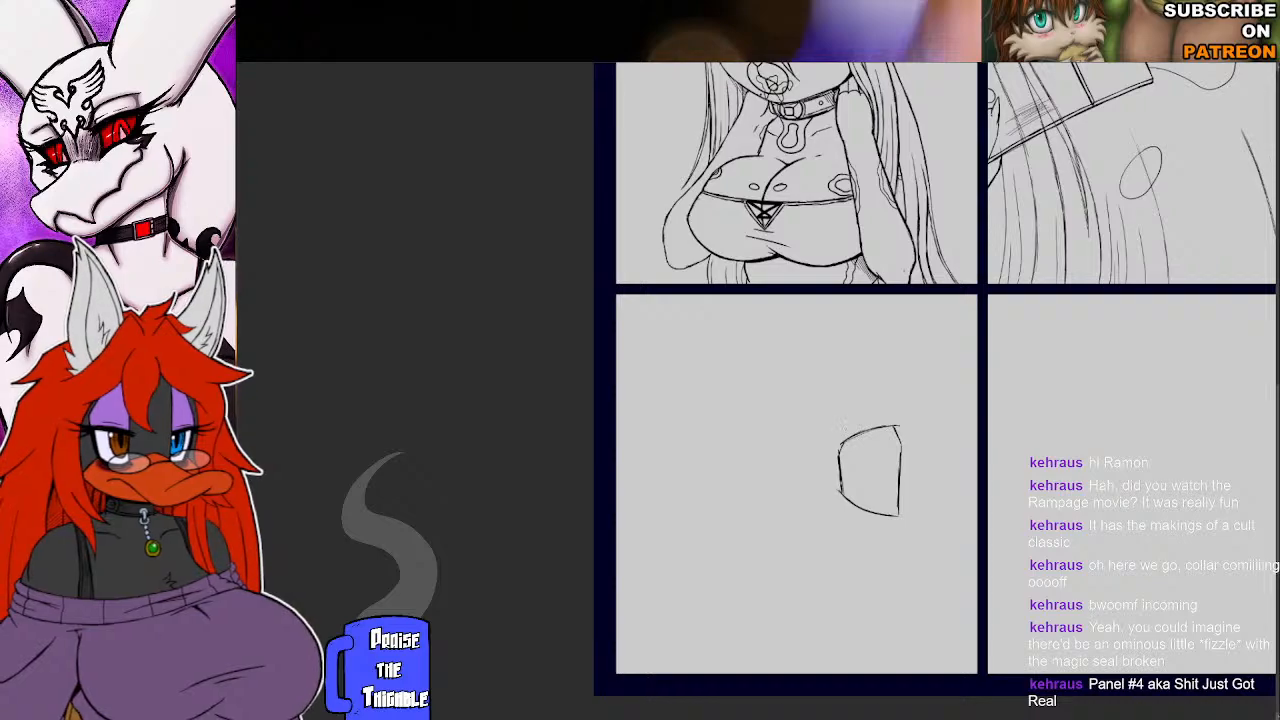
Draw a thick closed-lid line across the eye's lower part with a pointed outer lash, and add a small triangular nose.
{"action": "left_click_drag", "start_coordinate": [854, 496], "coordinate": [902, 508]}
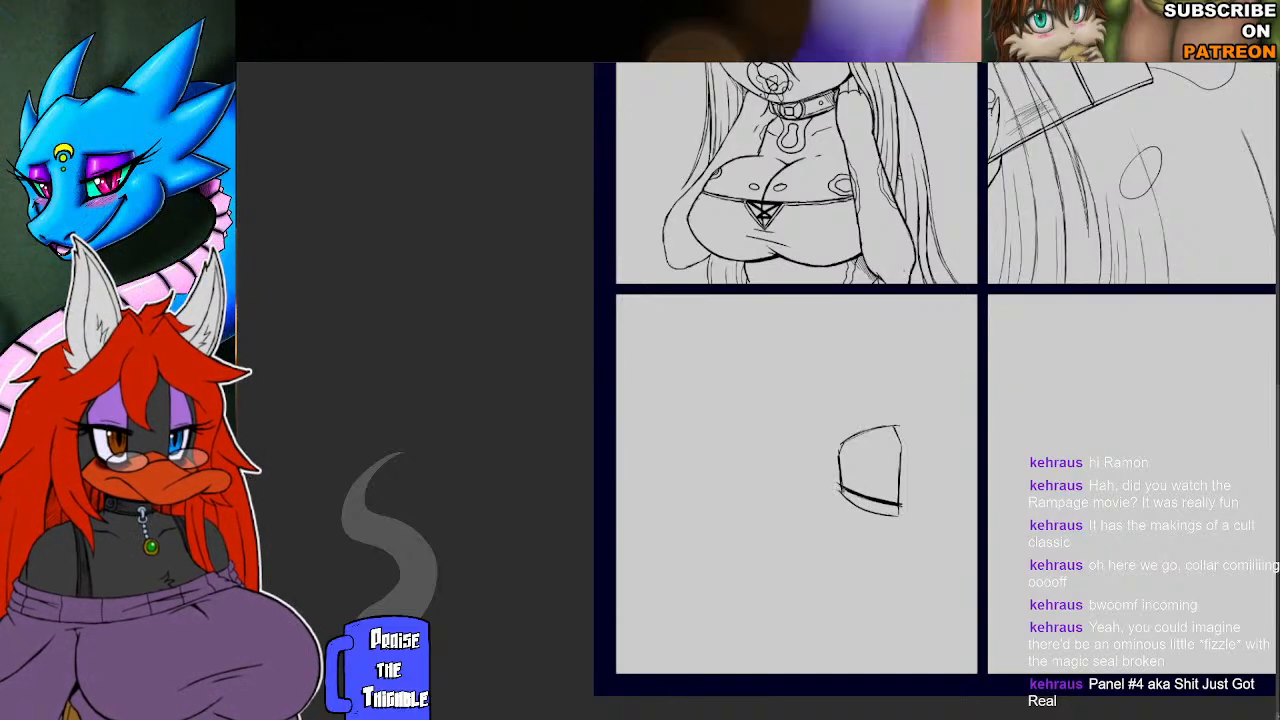
{"action": "mouse_move", "coordinate": [838, 488]}
{"action": "left_mouse_down"}
{"action": "mouse_move", "coordinate": [817, 465]}
{"action": "mouse_move", "coordinate": [842, 489]}
{"action": "left_mouse_up"}
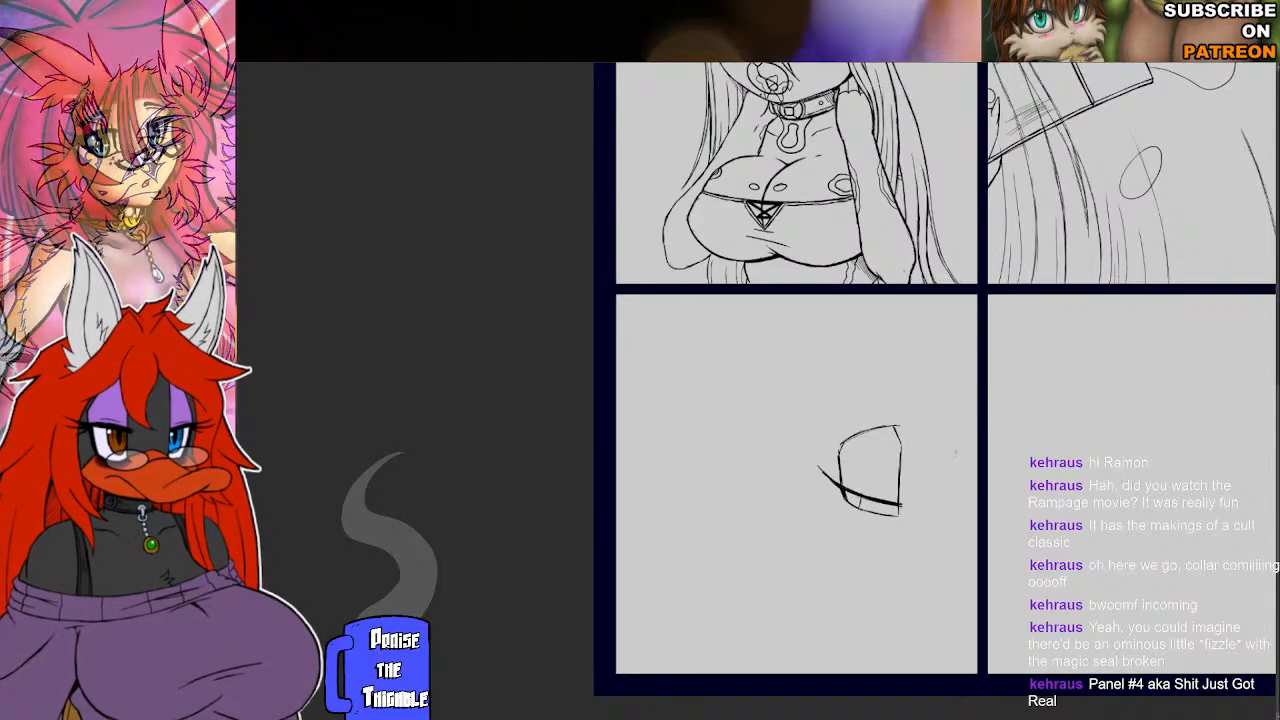
{"action": "scroll", "coordinate": [950, 460], "scroll_direction": "up", "scroll_amount": 1}
{"action": "left_click_drag", "start_coordinate": [952, 507], "coordinate": [929, 451]}
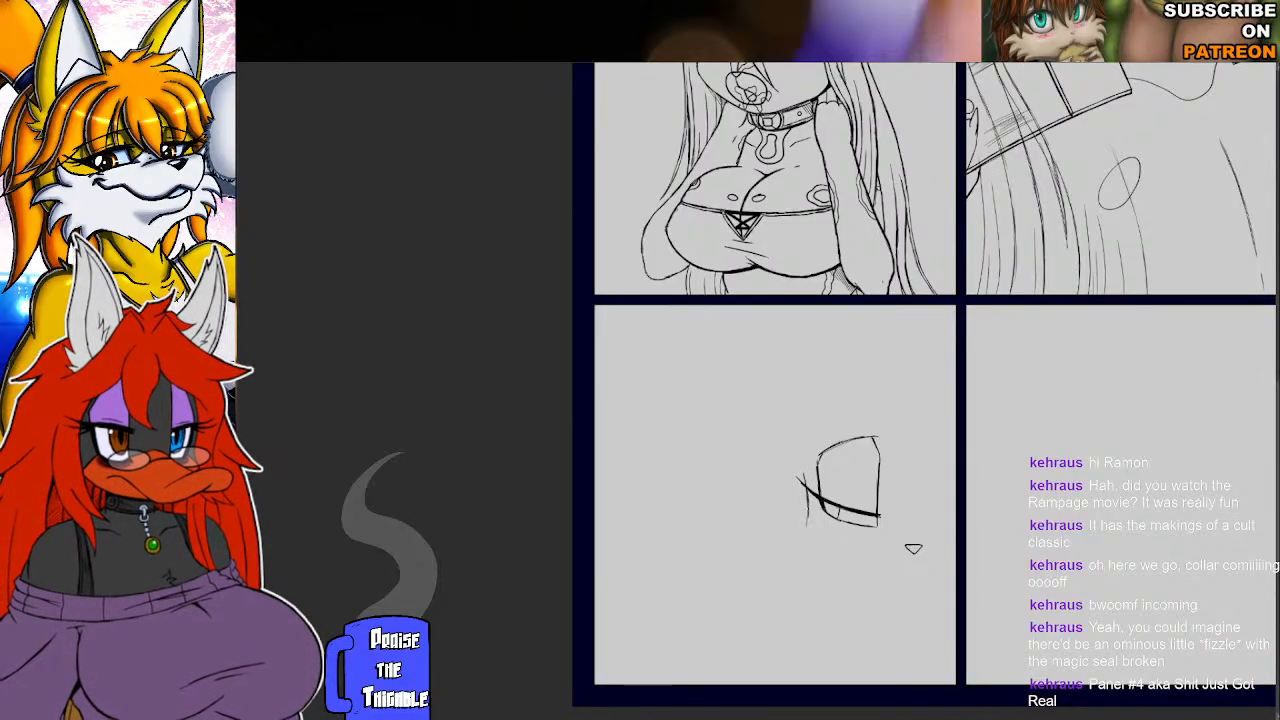
Outline the head around the eye, from cheek to chin and over the rounded forehead to the fifth panel's right edge.
{"action": "mouse_move", "coordinate": [805, 532]}
{"action": "left_mouse_down"}
{"action": "mouse_move", "coordinate": [829, 578]}
{"action": "mouse_move", "coordinate": [905, 616]}
{"action": "left_mouse_up"}
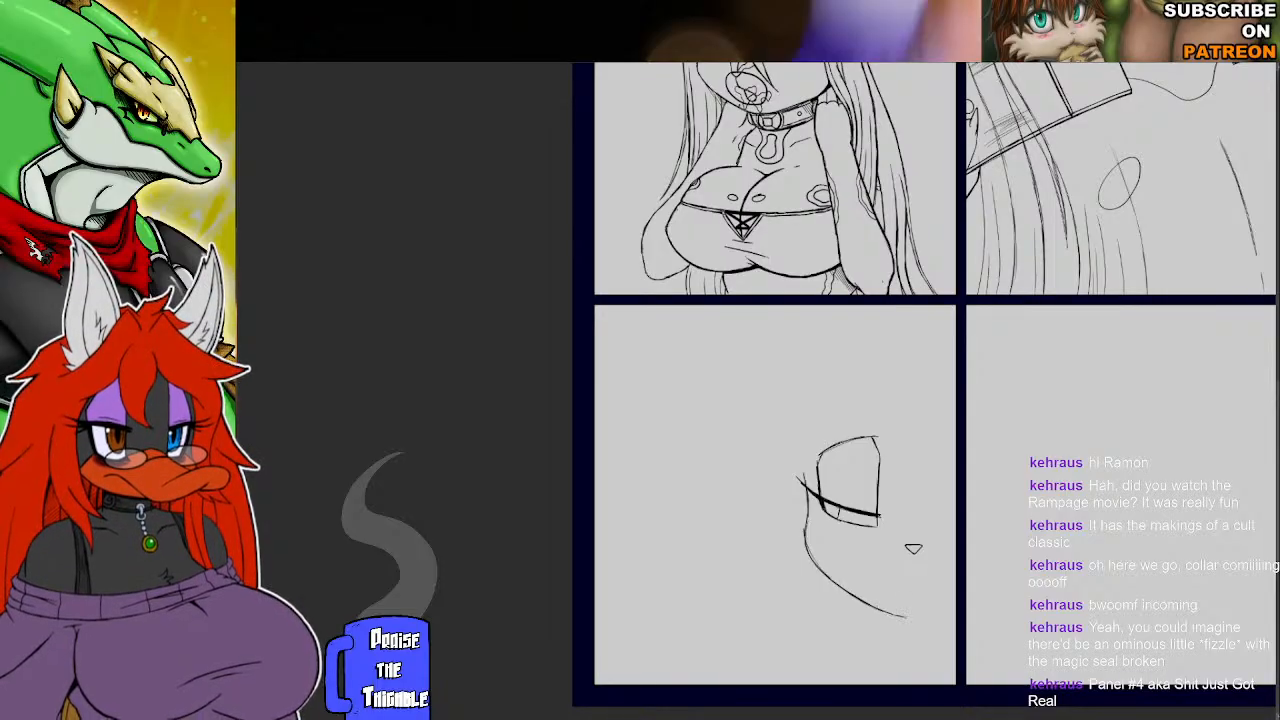
{"action": "left_click_drag", "start_coordinate": [920, 617], "coordinate": [956, 600]}
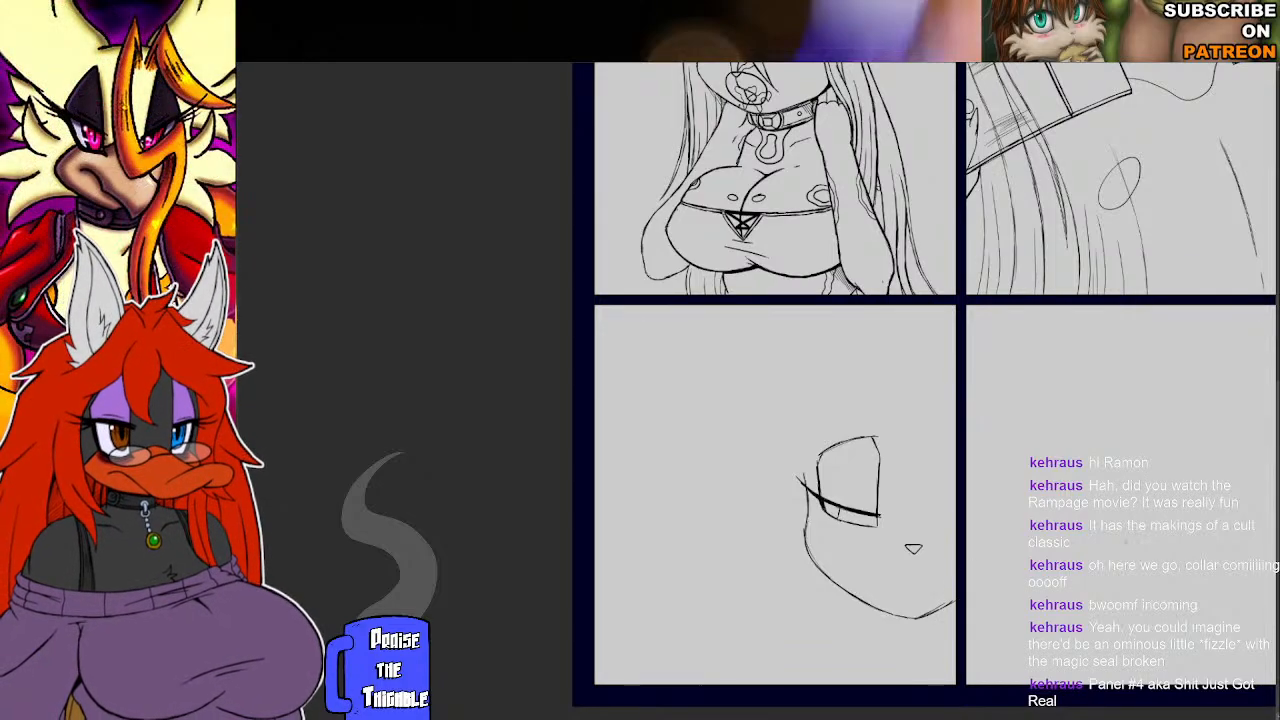
{"action": "mouse_move", "coordinate": [804, 482]}
{"action": "left_mouse_down"}
{"action": "mouse_move", "coordinate": [809, 427]}
{"action": "mouse_move", "coordinate": [837, 393]}
{"action": "mouse_move", "coordinate": [957, 364]}
{"action": "left_mouse_up"}
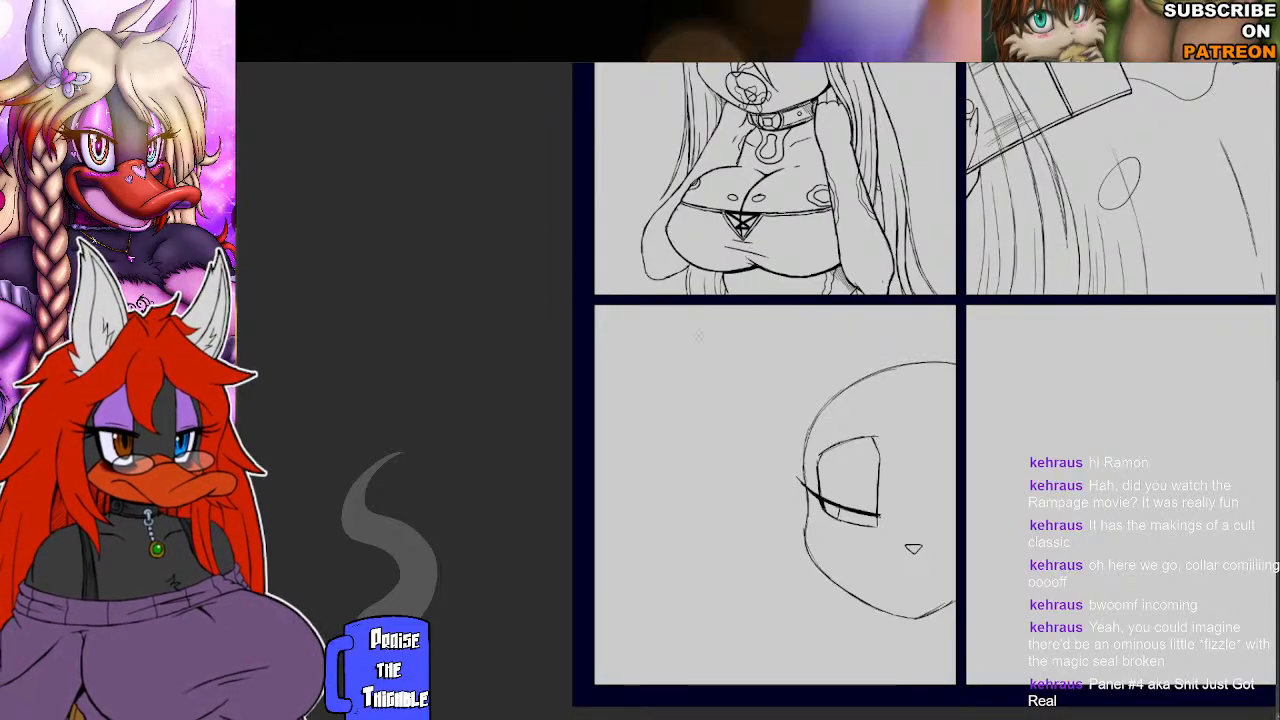
Select the head drawing in the fifth panel with a polygonal selection and shift it horizontally toward the sixth panel.
{"action": "left_click", "coordinate": [976, 343]}
{"action": "left_click", "coordinate": [907, 338]}
{"action": "left_click", "coordinate": [755, 359]}
{"action": "left_click", "coordinate": [715, 483]}
{"action": "left_click", "coordinate": [743, 633]}
{"action": "left_click", "coordinate": [858, 668]}
{"action": "left_click", "coordinate": [957, 668]}
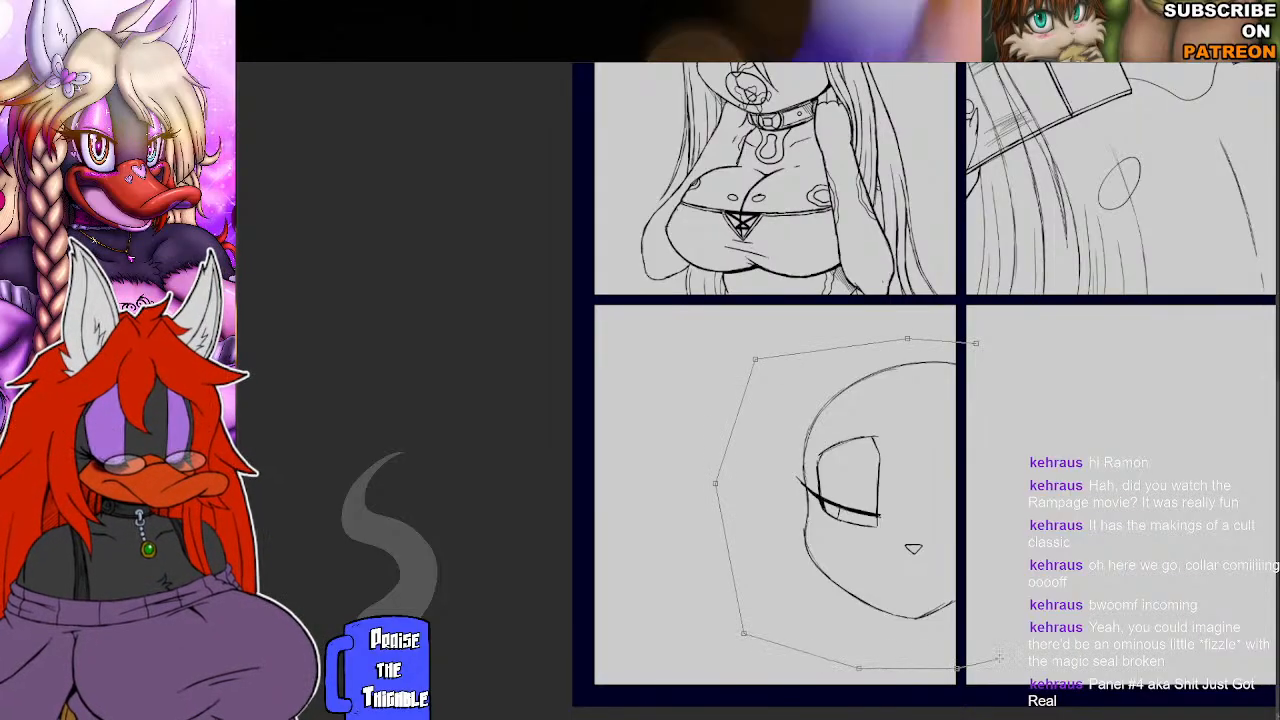
{"action": "left_click", "coordinate": [1038, 623]}
{"action": "double_click", "coordinate": [1059, 387]}
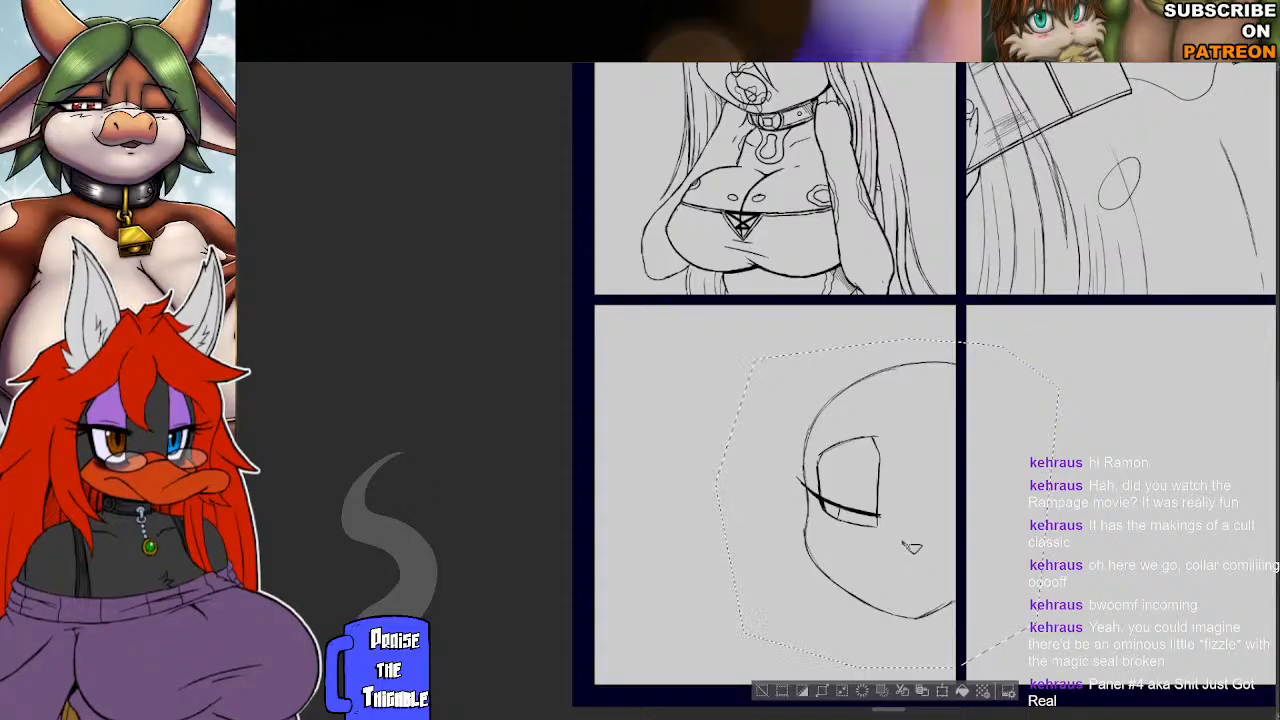
{"action": "left_click_drag", "start_coordinate": [937, 526], "coordinate": [978, 526]}
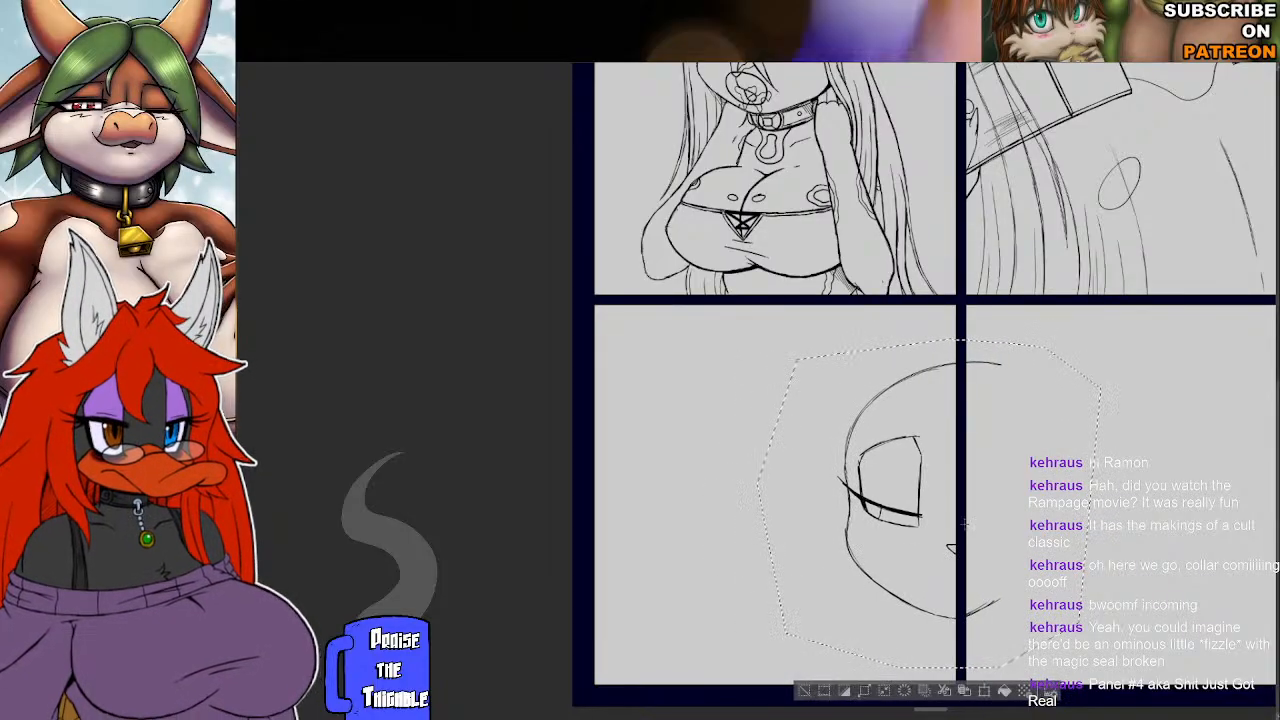
Enlarge the selected head, reposition it higher against the fifth panel's inner edge, and clear the lines spilling into the sixth panel.
{"action": "key", "text": "ctrl+t"}
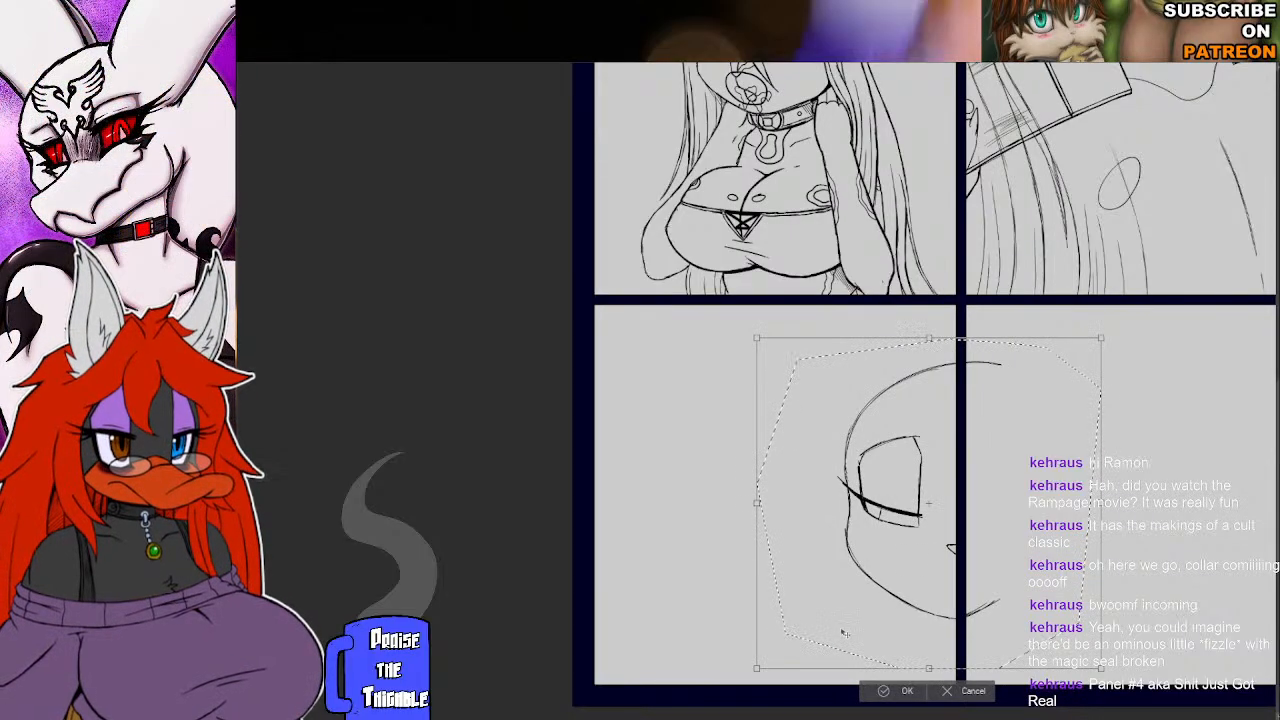
{"action": "left_click_drag", "start_coordinate": [757, 669], "coordinate": [698, 719]}
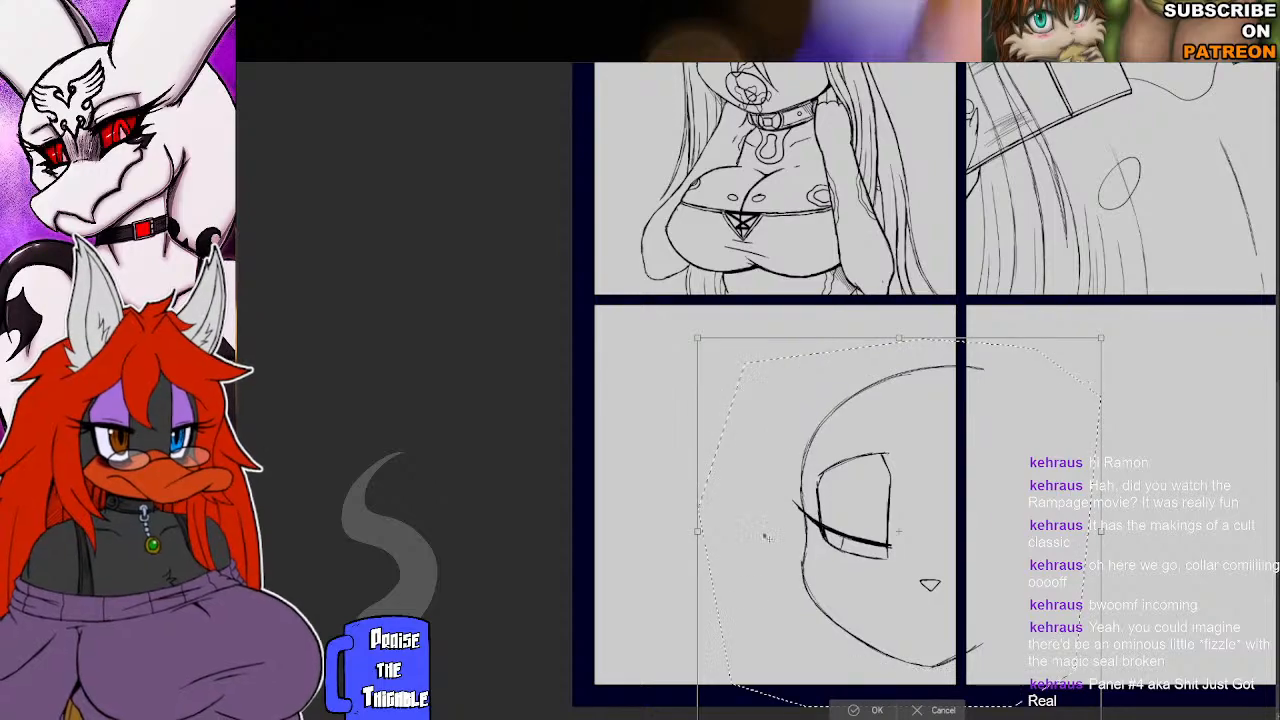
{"action": "left_click_drag", "start_coordinate": [698, 339], "coordinate": [694, 319]}
{"action": "mouse_move", "coordinate": [990, 498]}
{"action": "left_mouse_down"}
{"action": "mouse_move", "coordinate": [992, 472]}
{"action": "mouse_move", "coordinate": [981, 491]}
{"action": "mouse_move", "coordinate": [995, 493]}
{"action": "left_mouse_up"}
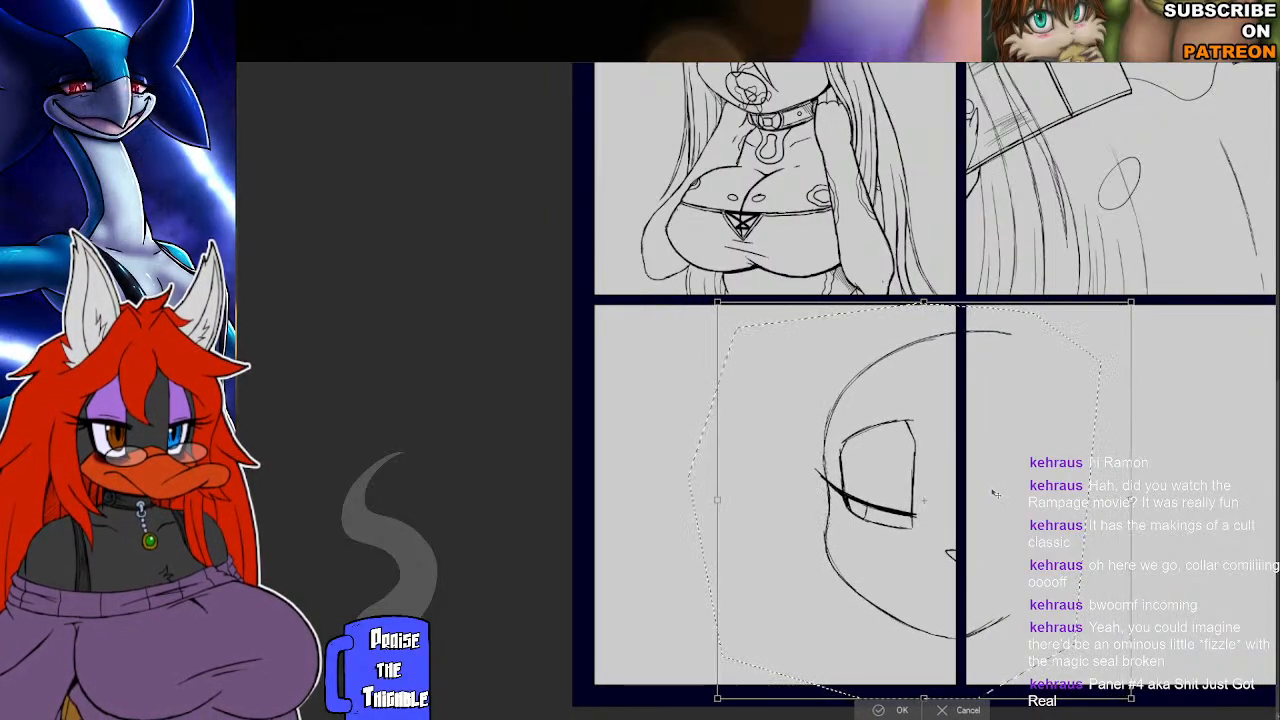
{"action": "left_click", "coordinate": [890, 706]}
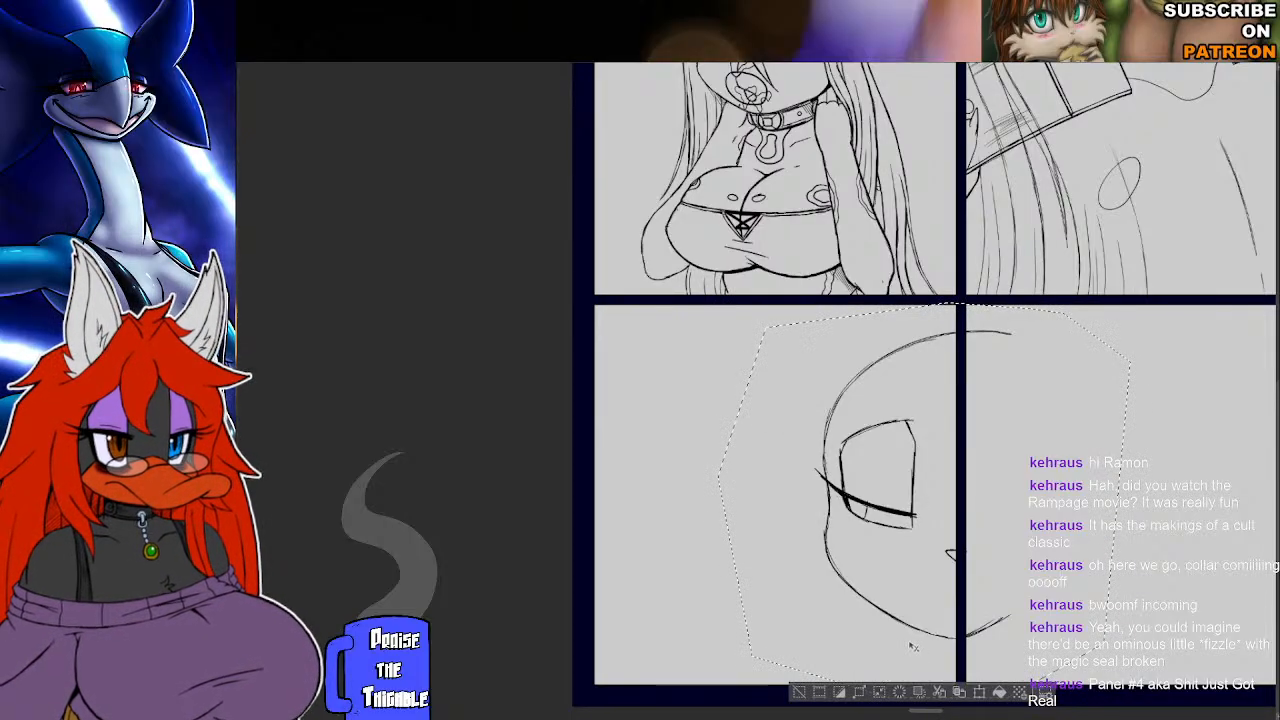
{"action": "key", "text": "ctrl+d"}
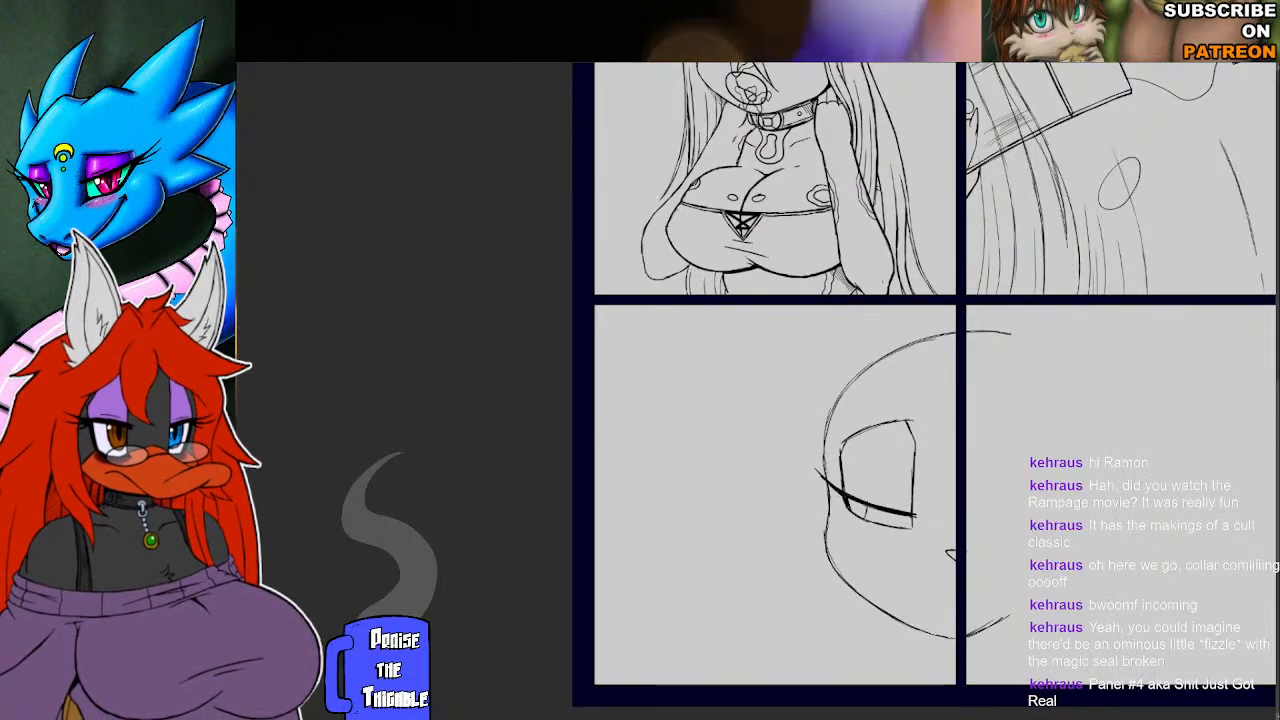
{"action": "left_click_drag", "start_coordinate": [960, 316], "coordinate": [1125, 680]}
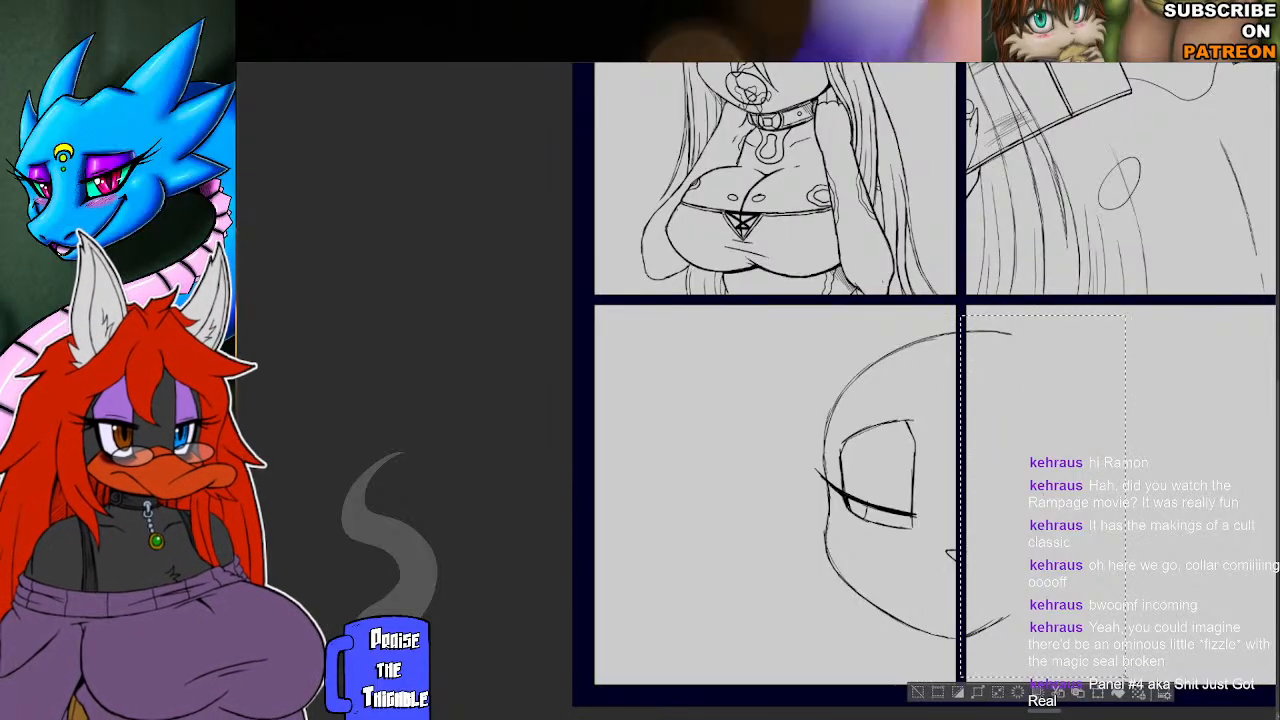
{"action": "key", "text": "ctrl+d"}
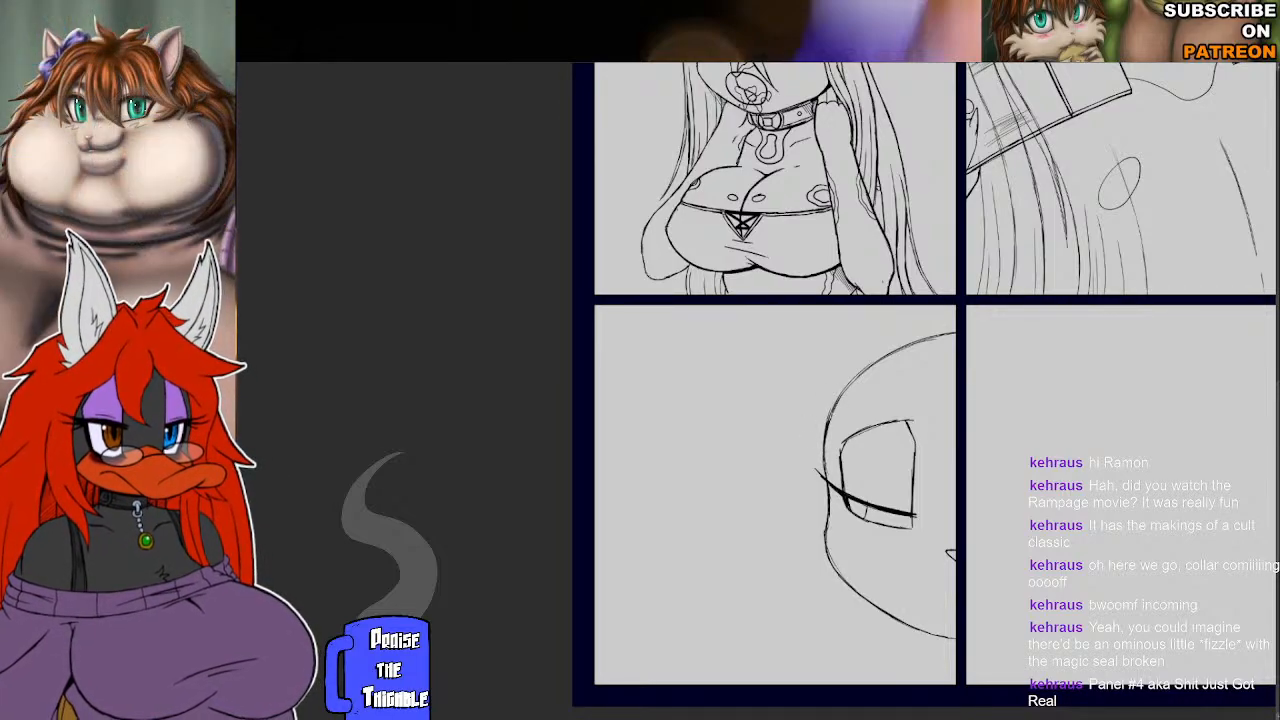
Reinforce the curved forehead outline and thicken the dark lid line across the eye with its outer lash.
{"action": "mouse_move", "coordinate": [828, 424]}
{"action": "left_mouse_down"}
{"action": "mouse_move", "coordinate": [861, 372]}
{"action": "mouse_move", "coordinate": [956, 332]}
{"action": "left_mouse_up"}
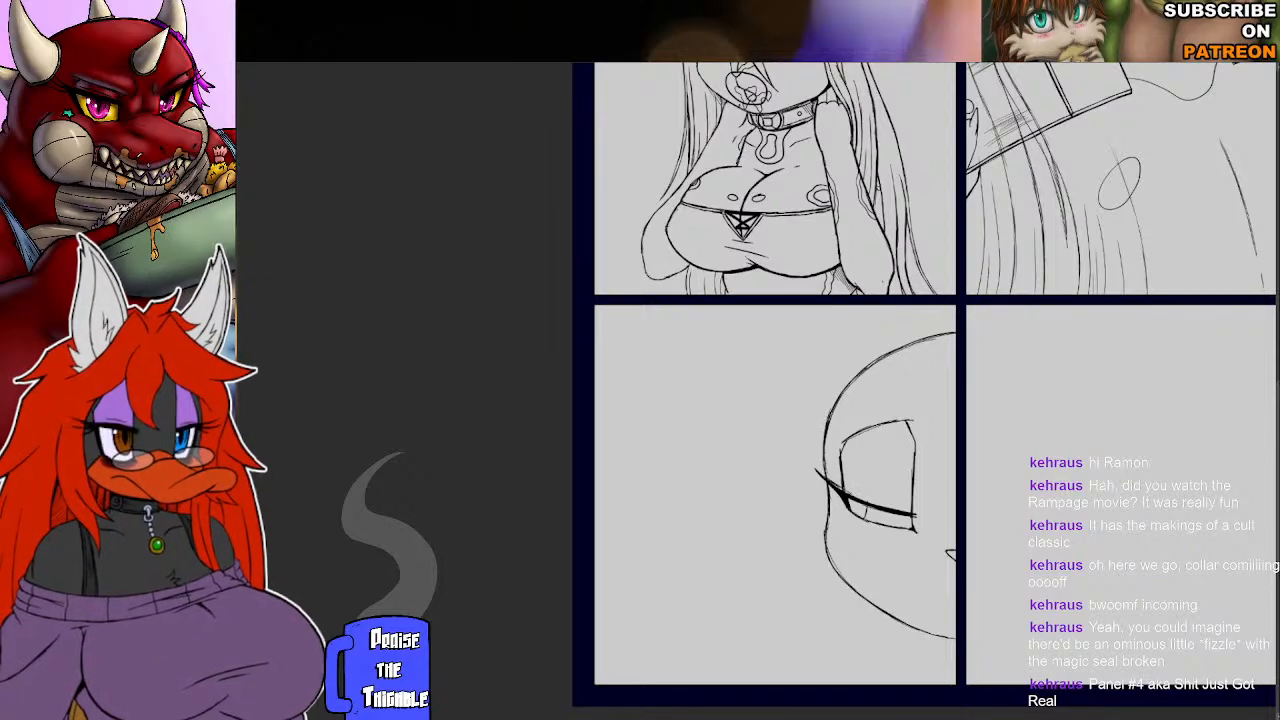
{"action": "left_click_drag", "start_coordinate": [846, 491], "coordinate": [908, 513]}
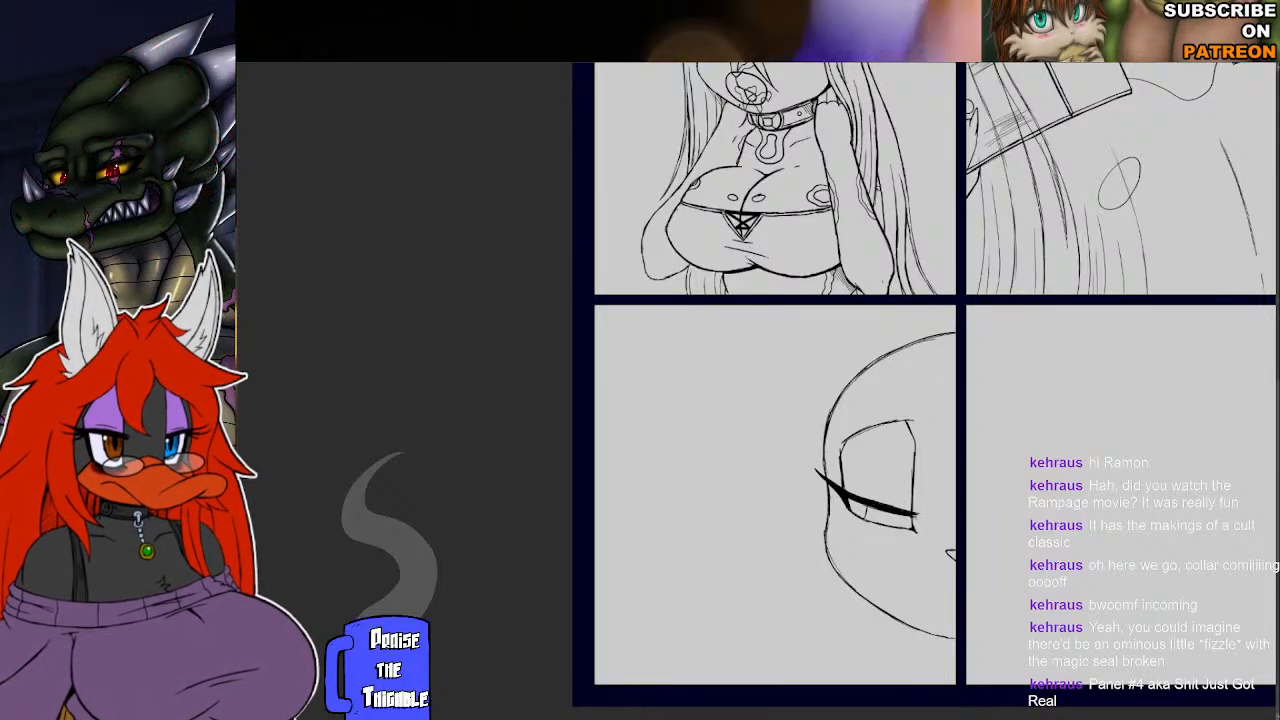
{"action": "left_click_drag", "start_coordinate": [851, 489], "coordinate": [889, 502]}
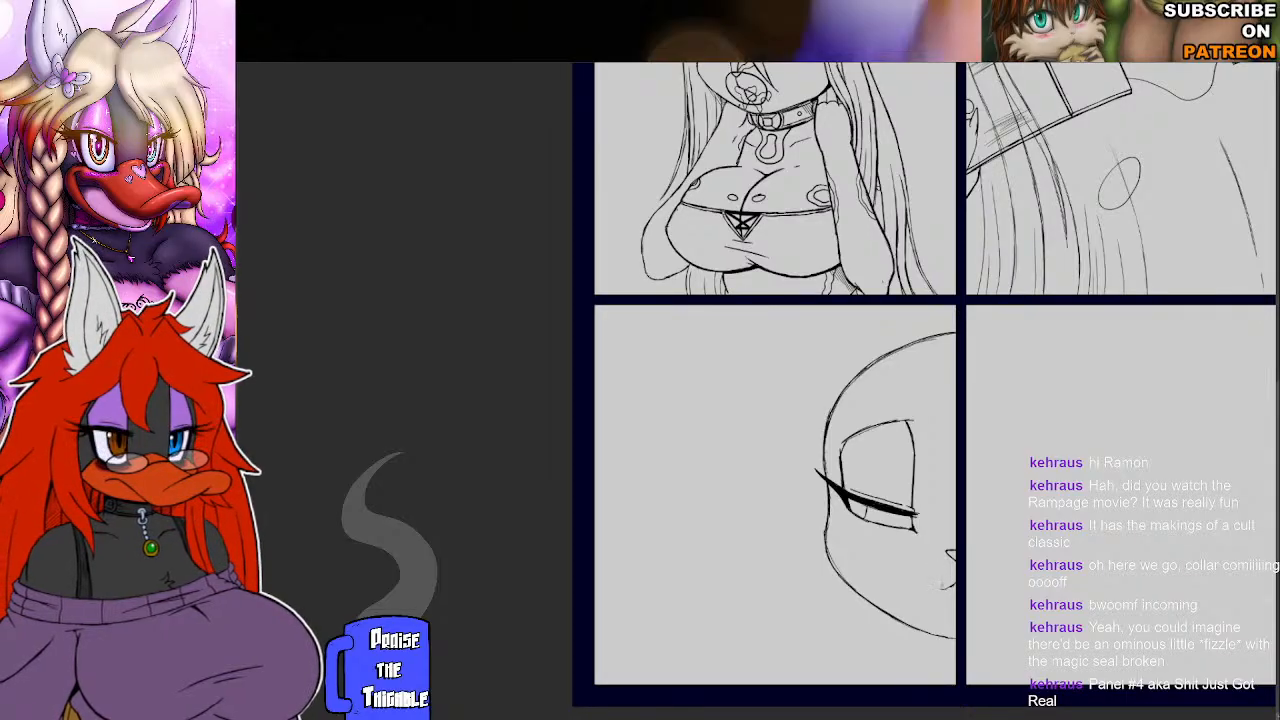
Draw a smiling mouth with a small fang inside a rounded pacifier shield, and add the iris and pupil below the lid.
{"action": "left_click_drag", "start_coordinate": [917, 568], "coordinate": [940, 590]}
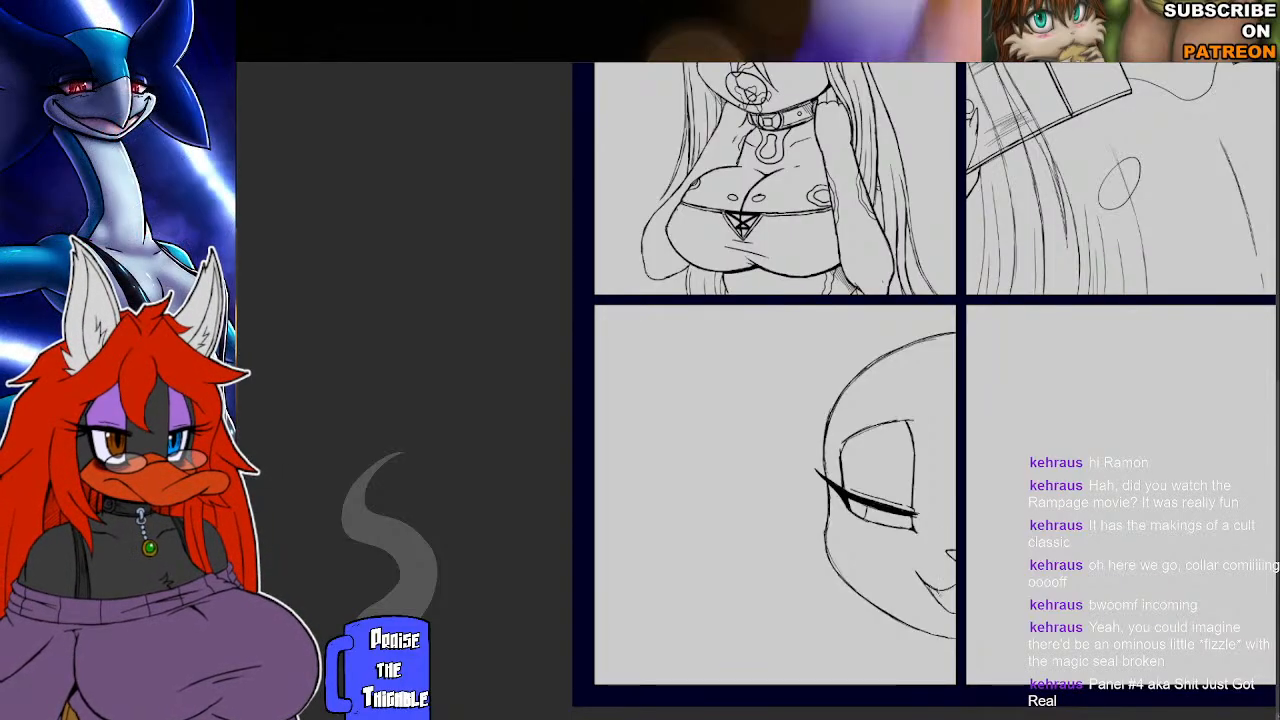
{"action": "left_click_drag", "start_coordinate": [935, 587], "coordinate": [942, 596]}
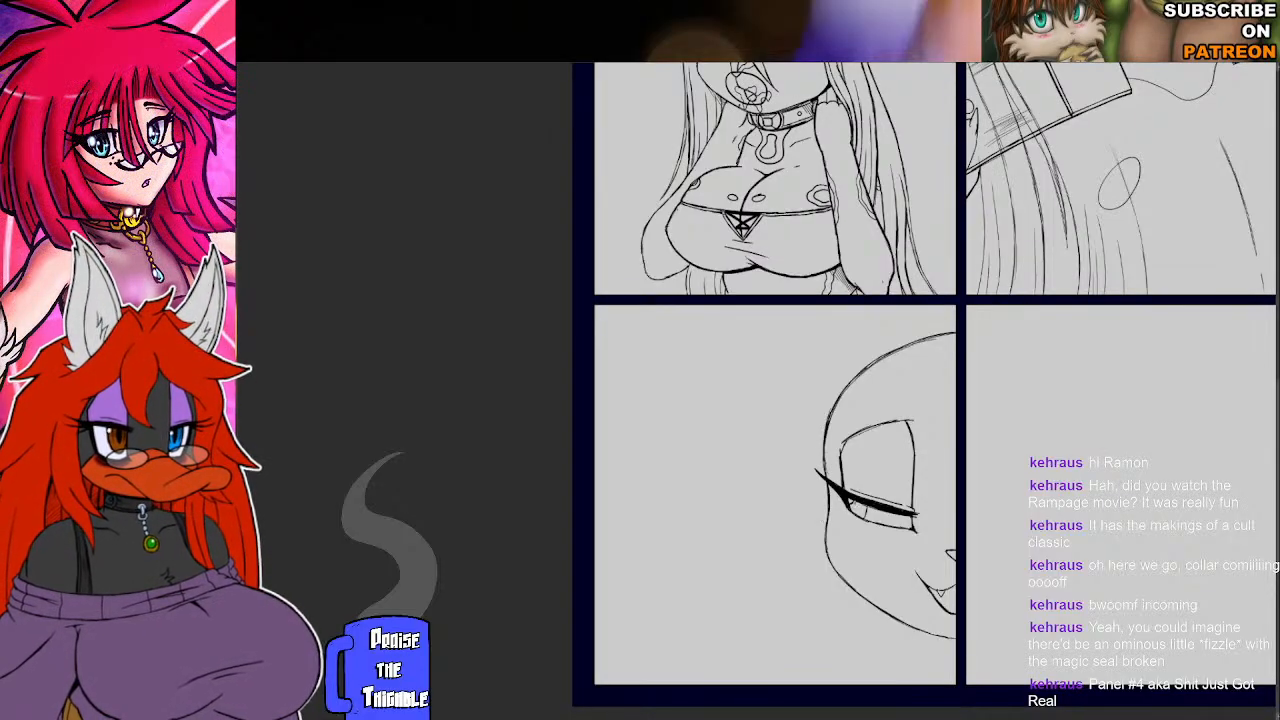
{"action": "left_click_drag", "start_coordinate": [854, 501], "coordinate": [857, 513]}
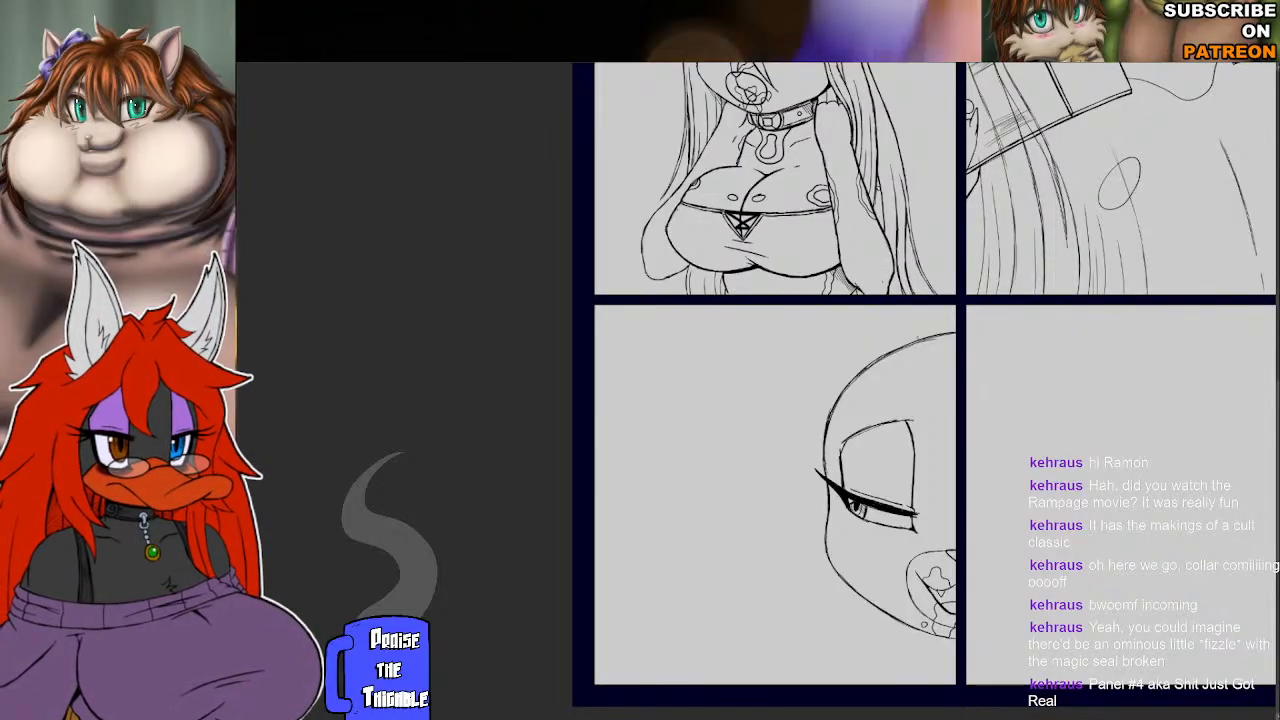
Draw the tall ear rising from the head to the fifth panel's upper border, including its wavy inner-ear line.
{"action": "mouse_move", "coordinate": [897, 314]}
{"action": "left_mouse_down"}
{"action": "mouse_move", "coordinate": [909, 328]}
{"action": "mouse_move", "coordinate": [878, 306]}
{"action": "left_mouse_up"}
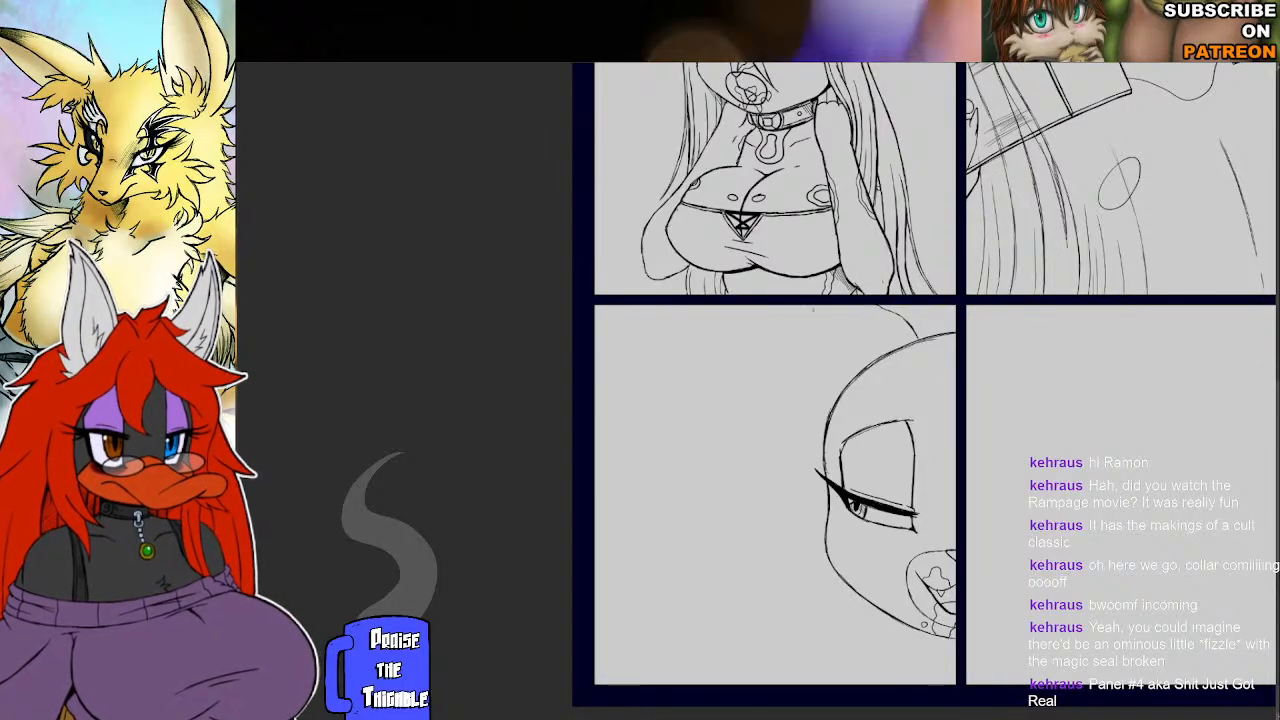
{"action": "mouse_move", "coordinate": [804, 312]}
{"action": "left_mouse_down"}
{"action": "mouse_move", "coordinate": [830, 410]}
{"action": "mouse_move", "coordinate": [804, 296]}
{"action": "left_mouse_up"}
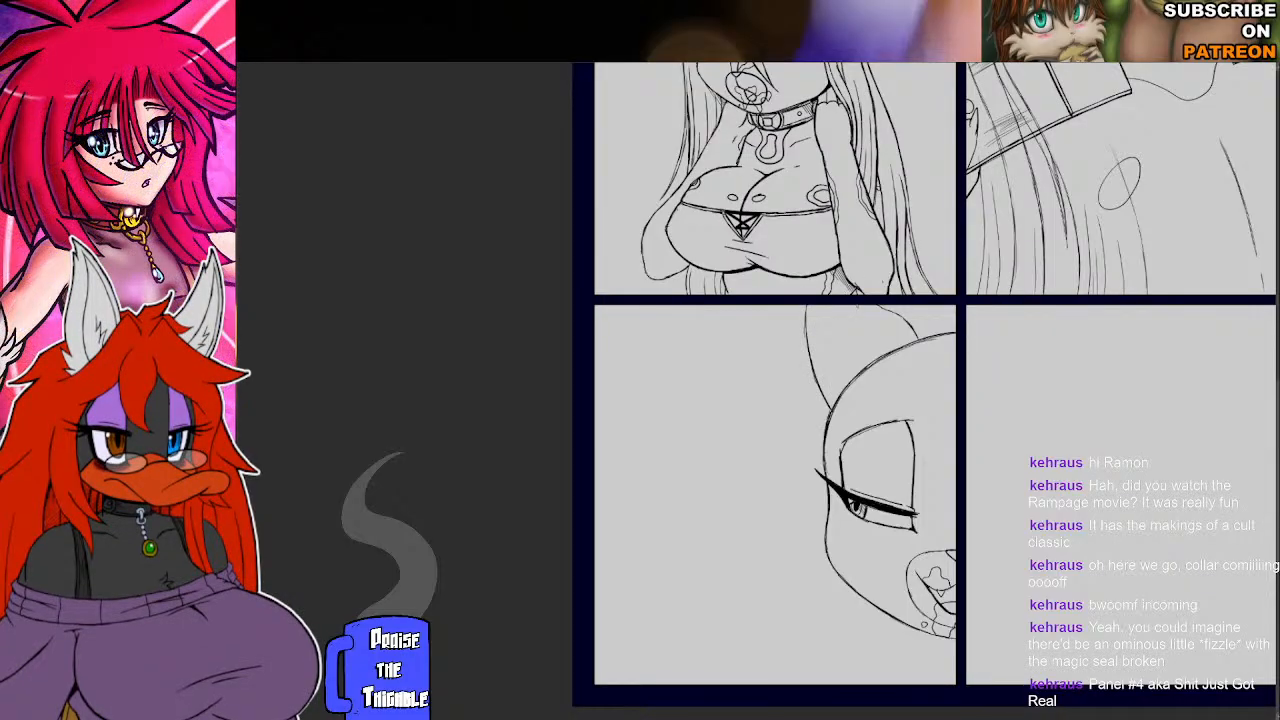
{"action": "left_click_drag", "start_coordinate": [868, 369], "coordinate": [845, 296]}
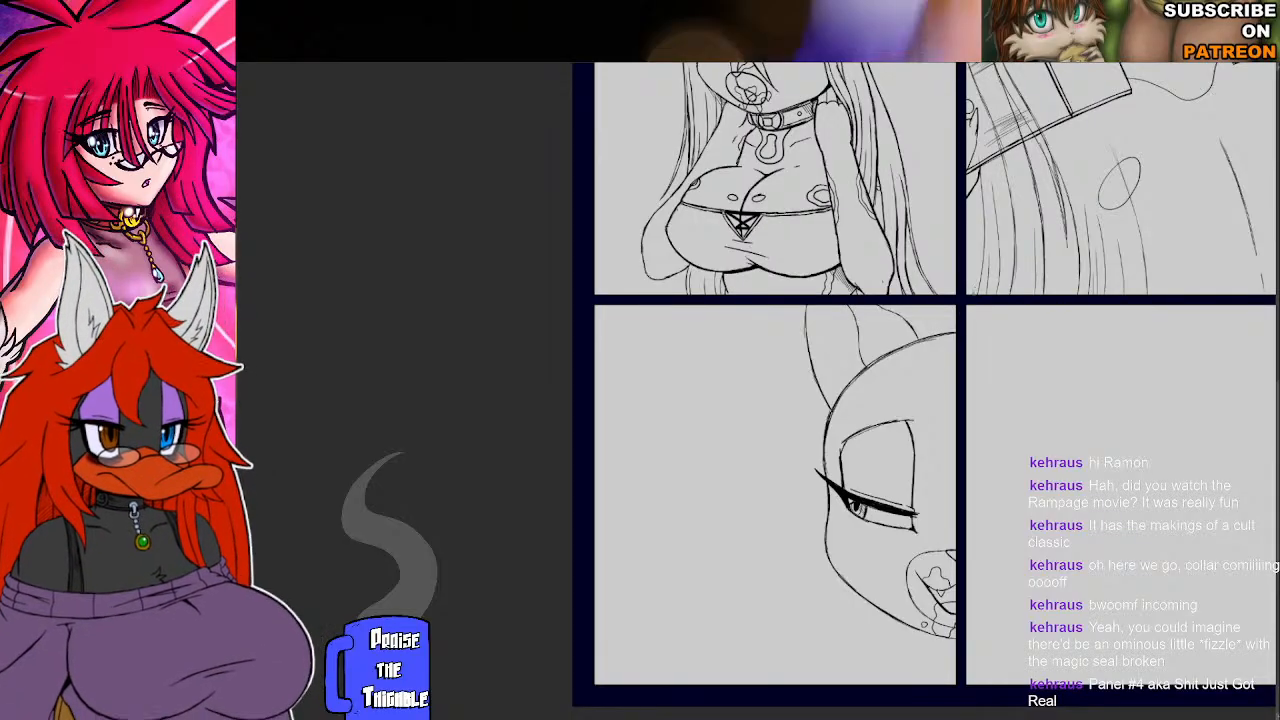
{"action": "left_click_drag", "start_coordinate": [970, 297], "coordinate": [947, 323]}
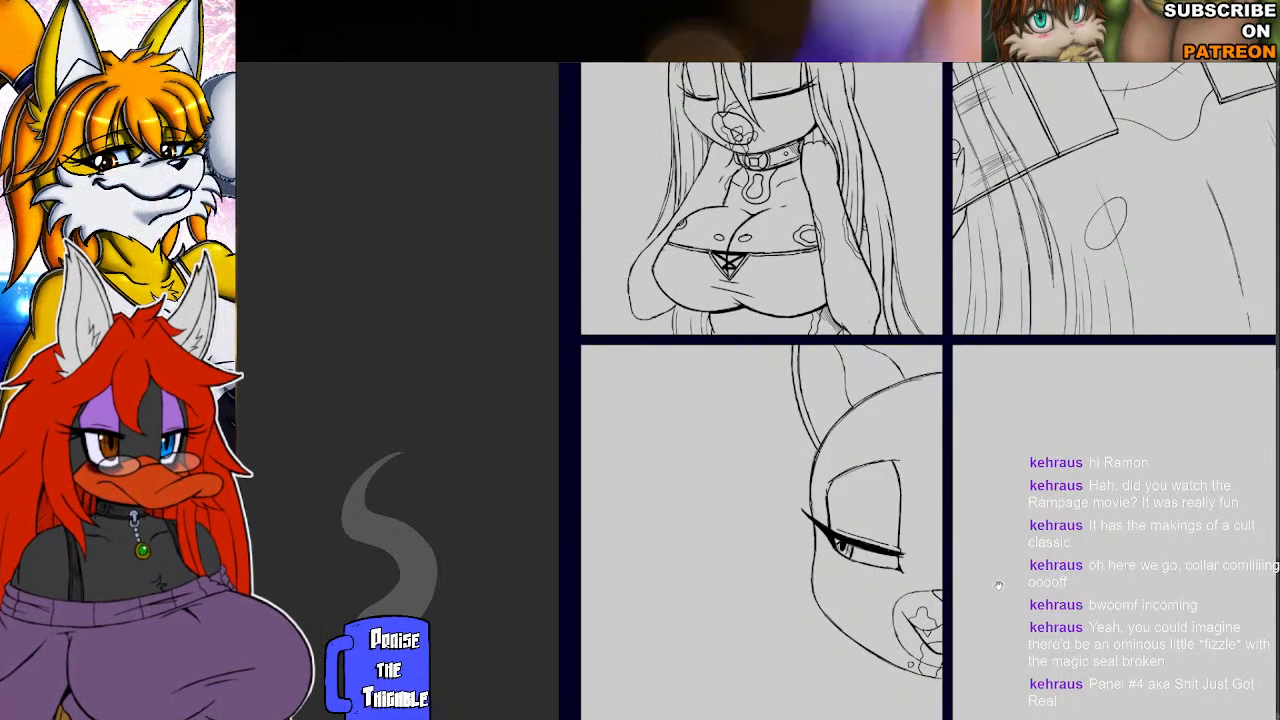
Draw the parted fringe strands over the forehead and a long side lock falling past the cheek to the panel's lower border.
{"action": "left_click_drag", "start_coordinate": [997, 583], "coordinate": [963, 500]}
{"action": "mouse_move", "coordinate": [887, 321]}
{"action": "left_mouse_down"}
{"action": "mouse_move", "coordinate": [884, 406]}
{"action": "mouse_move", "coordinate": [903, 471]}
{"action": "left_mouse_up"}
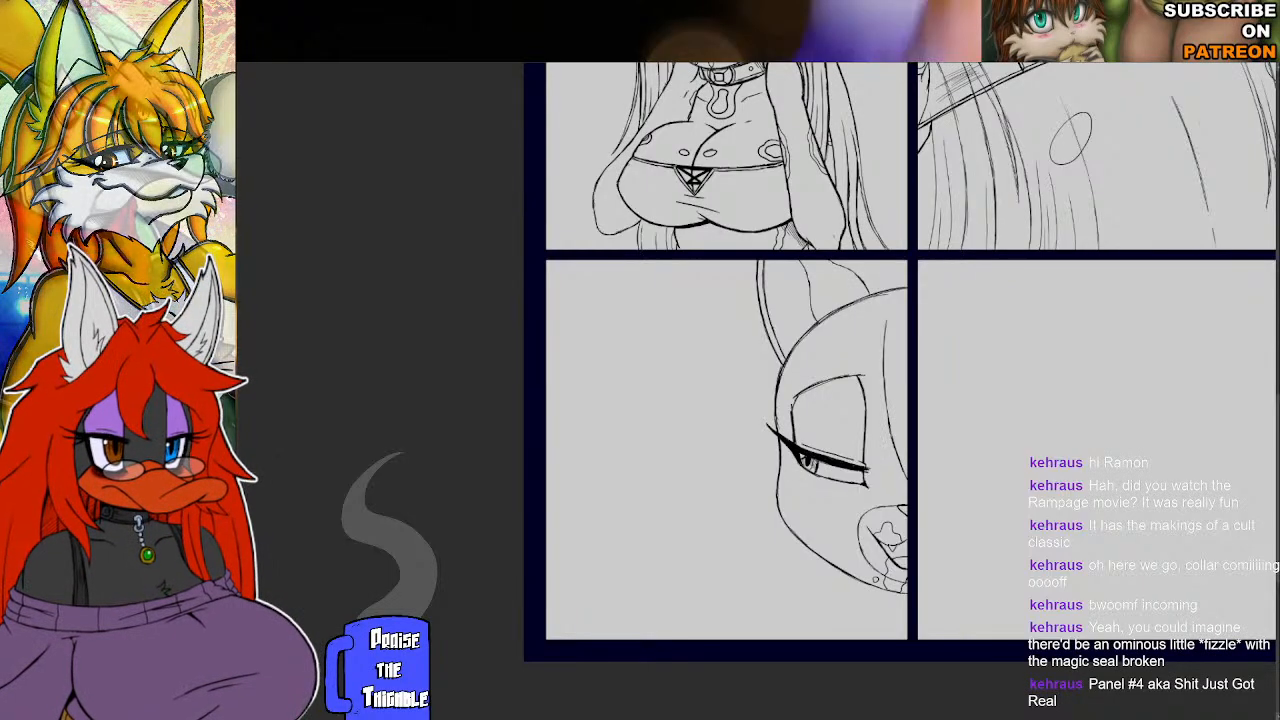
{"action": "left_click_drag", "start_coordinate": [885, 395], "coordinate": [887, 417]}
{"action": "left_click_drag", "start_coordinate": [884, 373], "coordinate": [887, 401]}
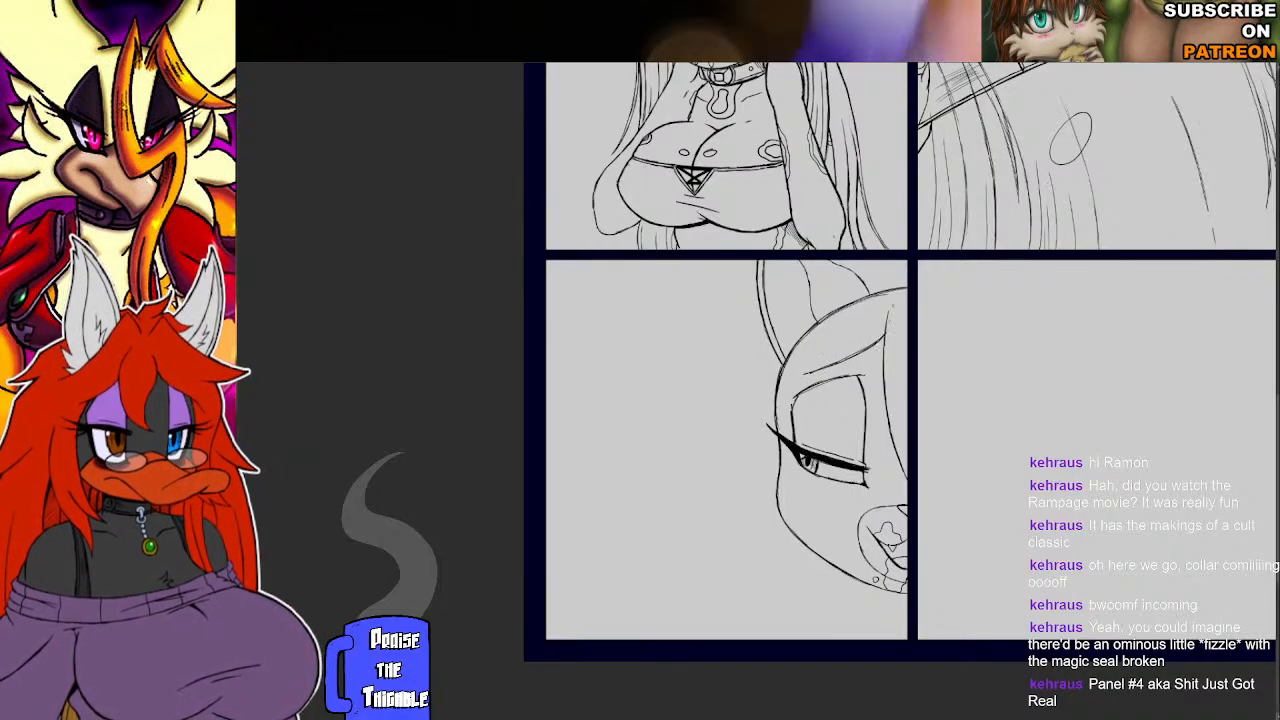
{"action": "mouse_move", "coordinate": [820, 351]}
{"action": "left_mouse_down"}
{"action": "mouse_move", "coordinate": [784, 471]}
{"action": "mouse_move", "coordinate": [813, 641]}
{"action": "left_mouse_up"}
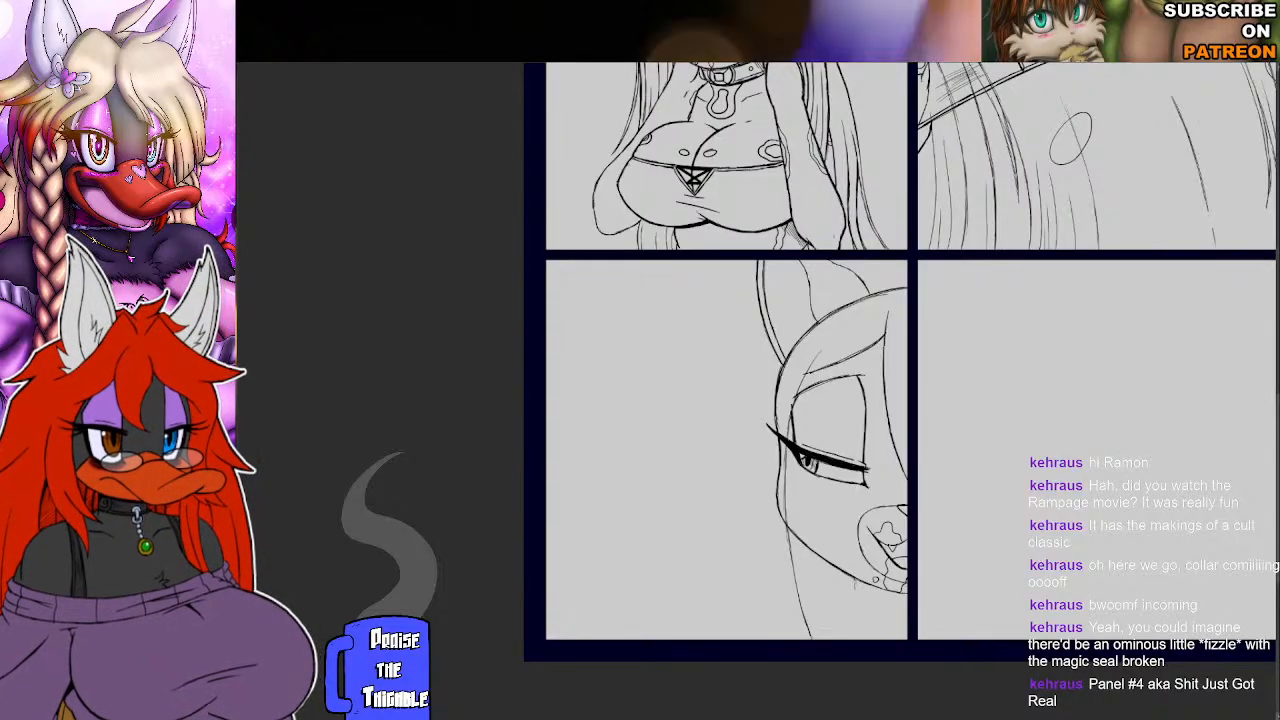
Draw the neck line below the chin curving into the shoulder, and refine the shoulder's outer end.
{"action": "mouse_move", "coordinate": [855, 594]}
{"action": "left_mouse_down"}
{"action": "mouse_move", "coordinate": [852, 610]}
{"action": "mouse_move", "coordinate": [760, 617]}
{"action": "mouse_move", "coordinate": [729, 638]}
{"action": "left_mouse_up"}
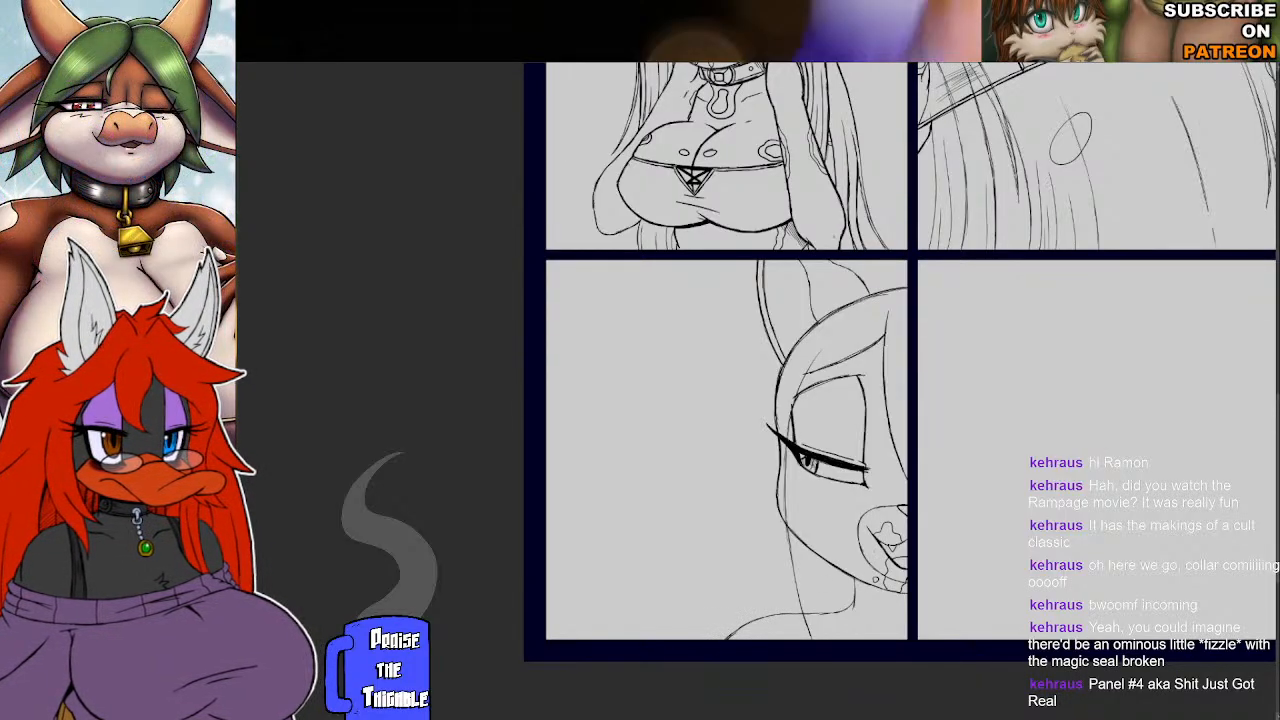
{"action": "mouse_move", "coordinate": [730, 636]}
{"action": "left_mouse_down"}
{"action": "mouse_move", "coordinate": [786, 613]}
{"action": "mouse_move", "coordinate": [716, 639]}
{"action": "mouse_move", "coordinate": [766, 615]}
{"action": "left_mouse_up"}
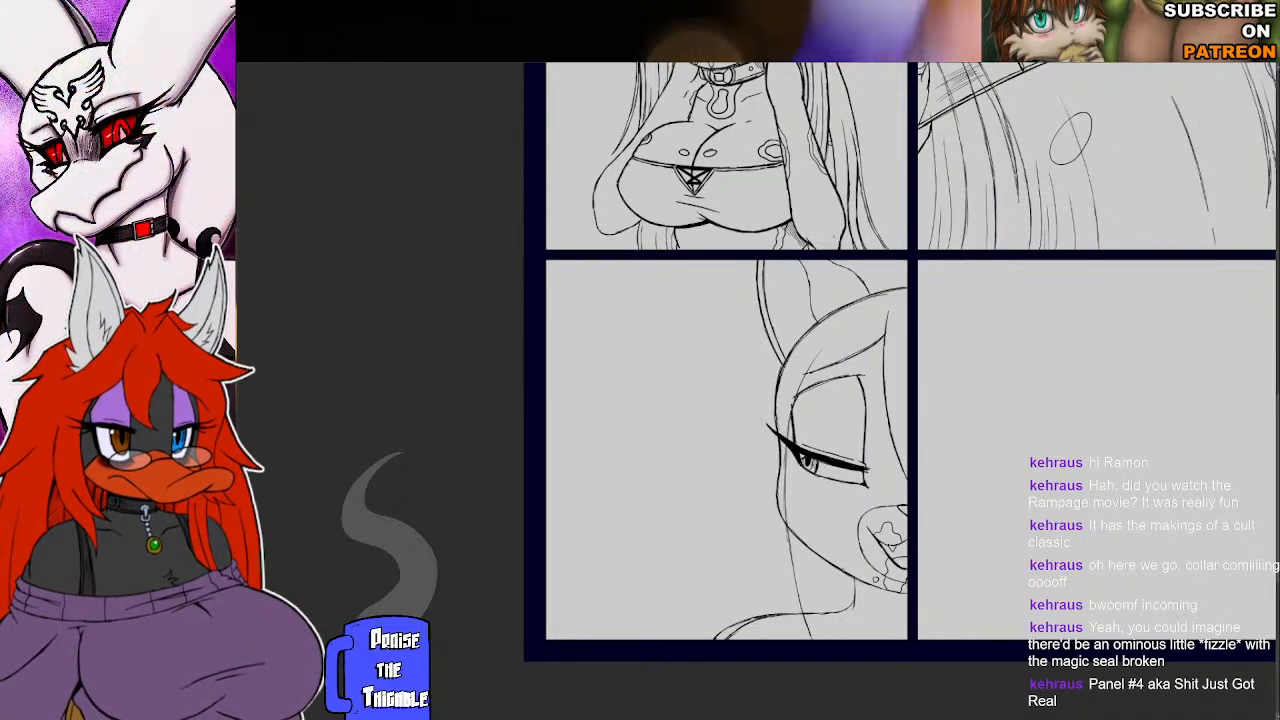
{"action": "mouse_move", "coordinate": [737, 629]}
{"action": "left_mouse_down"}
{"action": "mouse_move", "coordinate": [724, 641]}
{"action": "mouse_move", "coordinate": [770, 617]}
{"action": "left_mouse_up"}
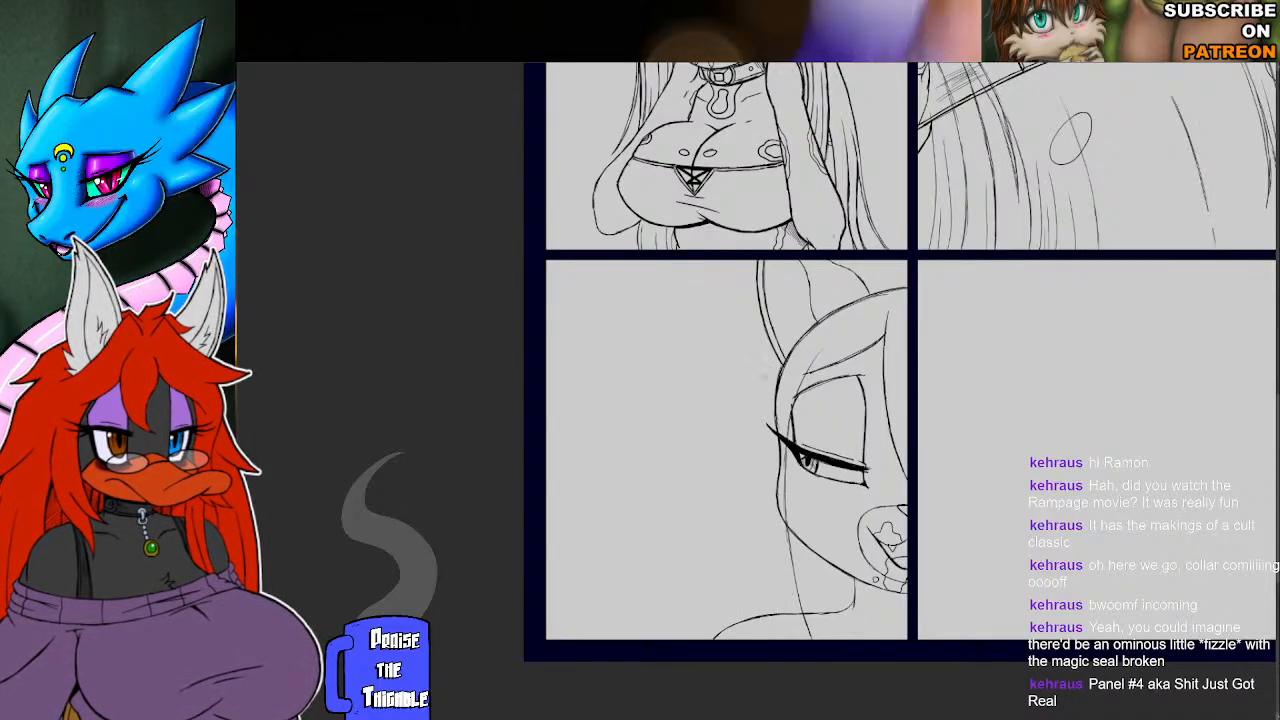
Add the hair's upper contour just above the skull line, from beside the ear base to the panel's inner edge.
{"action": "left_click_drag", "start_coordinate": [780, 350], "coordinate": [767, 376]}
{"action": "left_click_drag", "start_coordinate": [800, 326], "coordinate": [775, 357]}
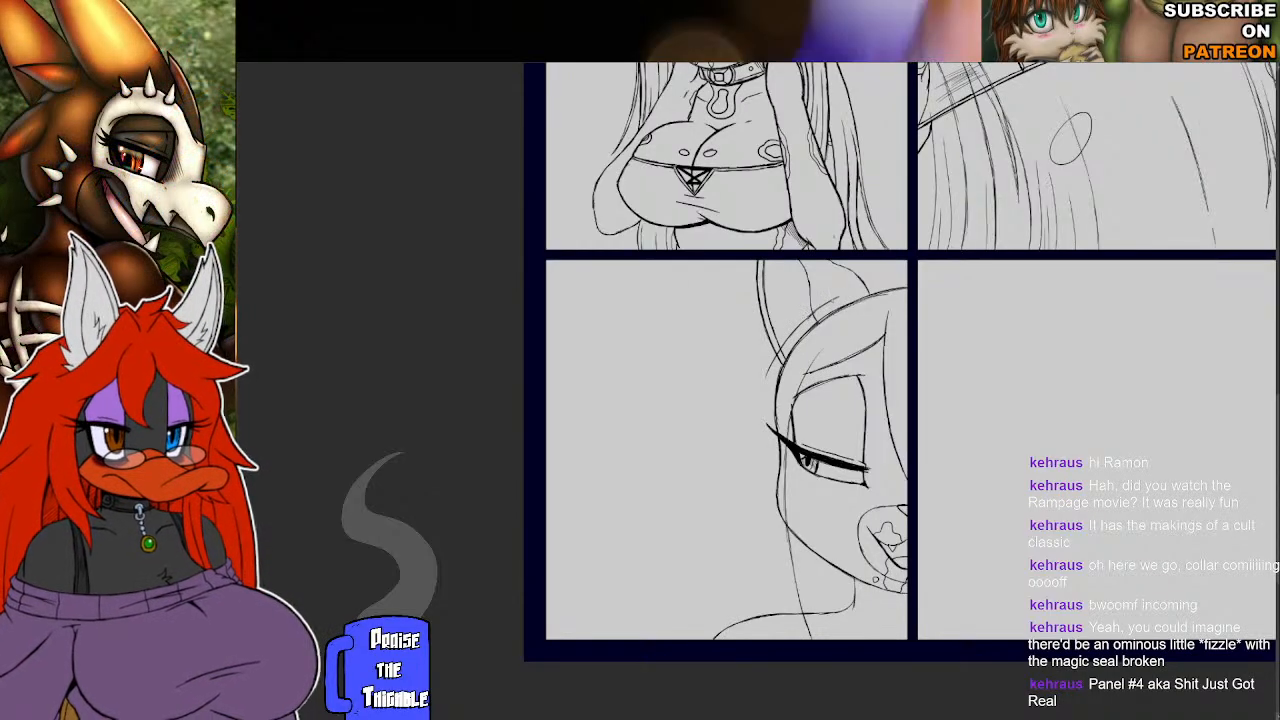
{"action": "left_click_drag", "start_coordinate": [836, 298], "coordinate": [902, 277]}
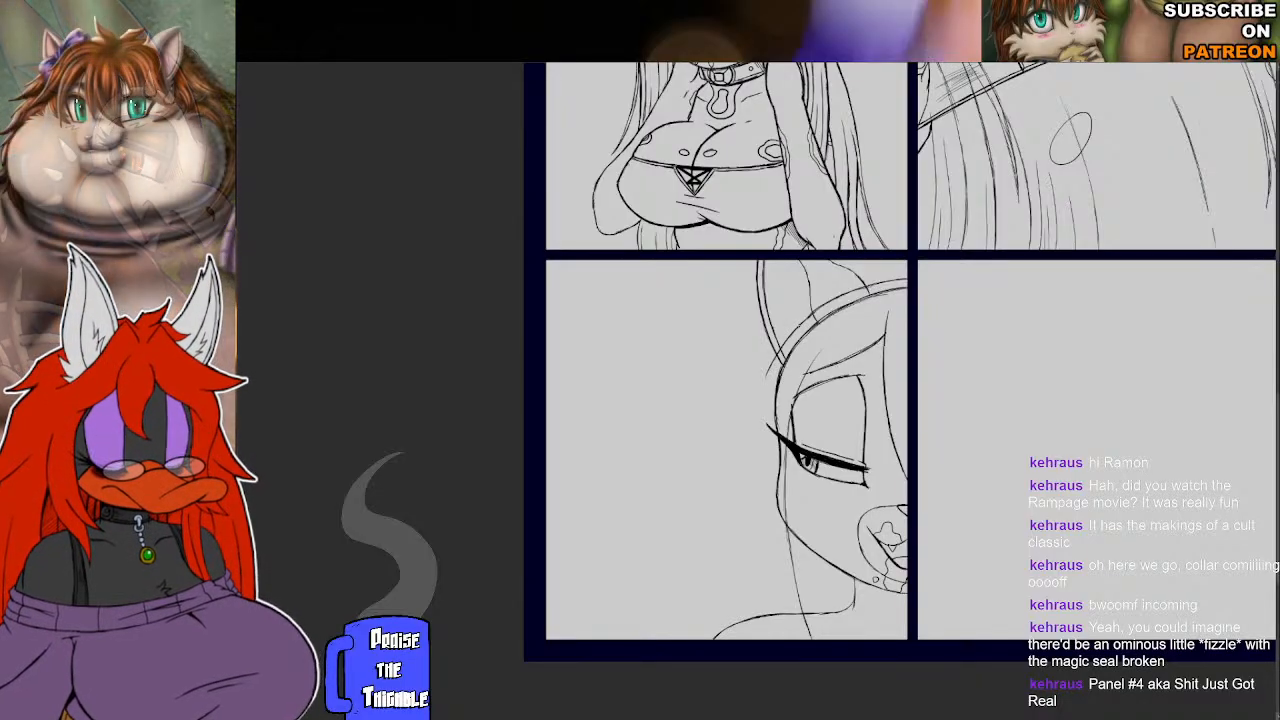
Draw the long outer hair contour from the ear base down to the panel's lower border and reinforce it with overlapping strokes.
{"action": "mouse_move", "coordinate": [776, 354]}
{"action": "left_mouse_down"}
{"action": "mouse_move", "coordinate": [744, 442]}
{"action": "mouse_move", "coordinate": [741, 524]}
{"action": "left_mouse_up"}
{"action": "left_click_drag", "start_coordinate": [736, 476], "coordinate": [756, 630]}
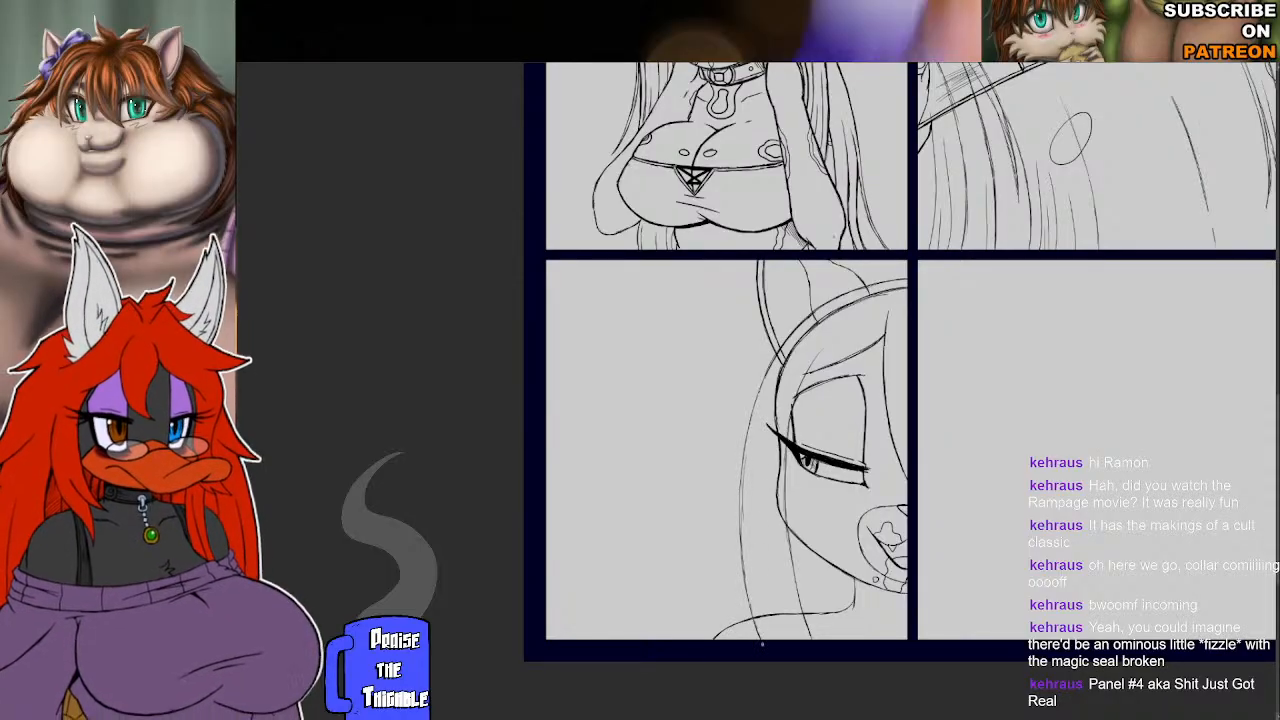
{"action": "left_click_drag", "start_coordinate": [740, 546], "coordinate": [744, 579]}
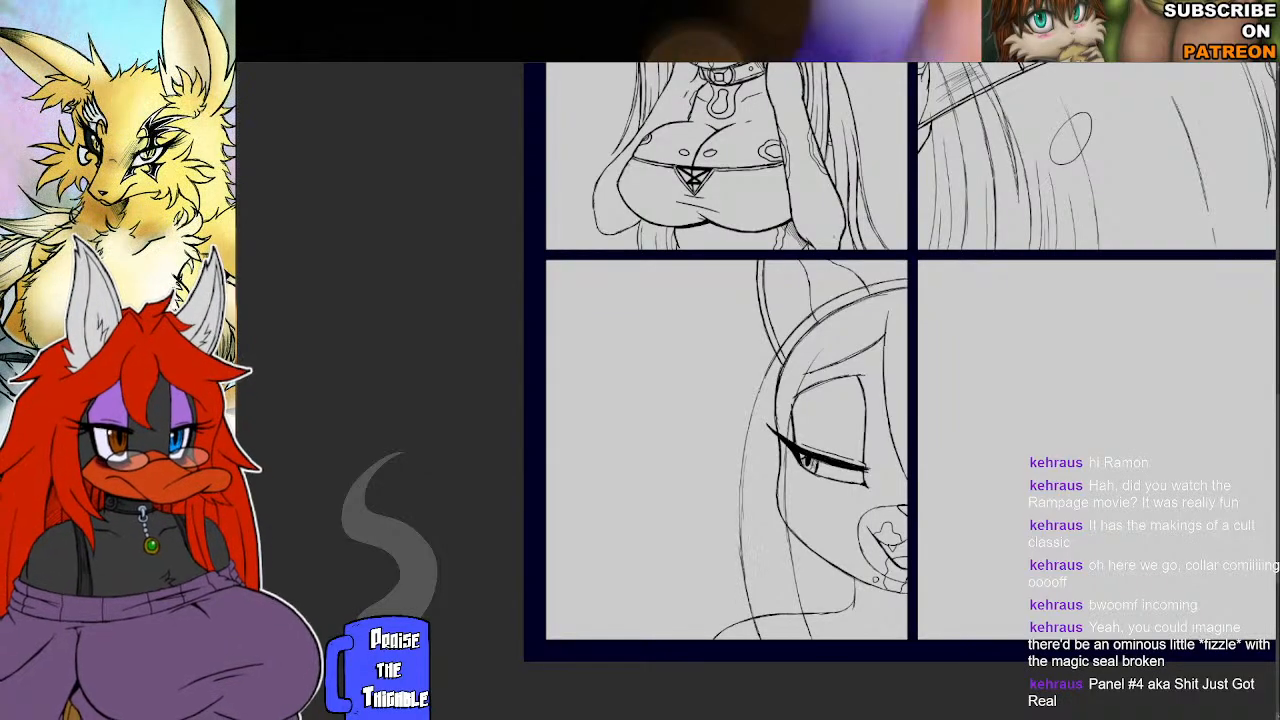
{"action": "mouse_move", "coordinate": [740, 516]}
{"action": "left_mouse_down"}
{"action": "mouse_move", "coordinate": [744, 590]}
{"action": "mouse_move", "coordinate": [740, 550]}
{"action": "left_mouse_up"}
{"action": "left_click_drag", "start_coordinate": [740, 482], "coordinate": [740, 524]}
{"action": "mouse_move", "coordinate": [740, 478]}
{"action": "left_mouse_down"}
{"action": "mouse_move", "coordinate": [740, 512]}
{"action": "mouse_move", "coordinate": [743, 454]}
{"action": "left_mouse_up"}
{"action": "mouse_move", "coordinate": [750, 420]}
{"action": "left_mouse_down"}
{"action": "mouse_move", "coordinate": [744, 448]}
{"action": "mouse_move", "coordinate": [751, 416]}
{"action": "left_mouse_up"}
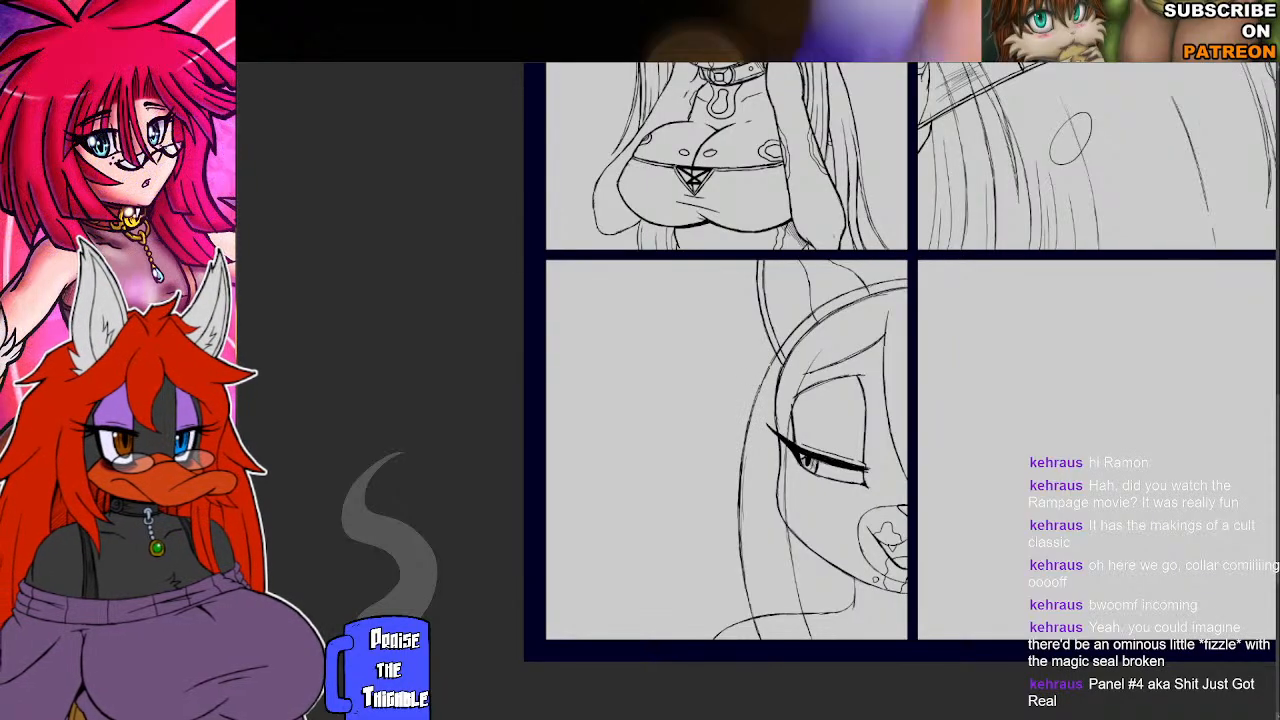
Add a second strand line beside the cheek down to the panel's lower border, and darken the neighbouring side lock.
{"action": "mouse_move", "coordinate": [786, 448]}
{"action": "left_mouse_down"}
{"action": "mouse_move", "coordinate": [791, 534]}
{"action": "mouse_move", "coordinate": [824, 645]}
{"action": "left_mouse_up"}
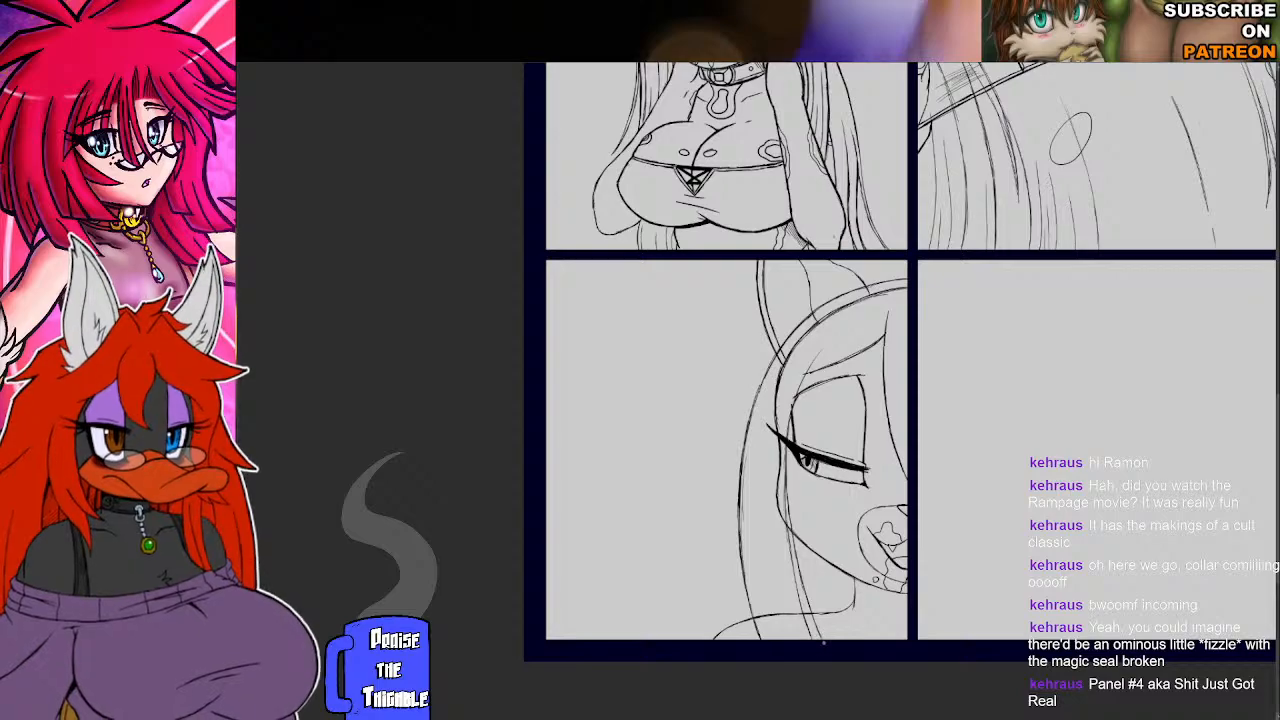
{"action": "left_click_drag", "start_coordinate": [793, 545], "coordinate": [797, 564]}
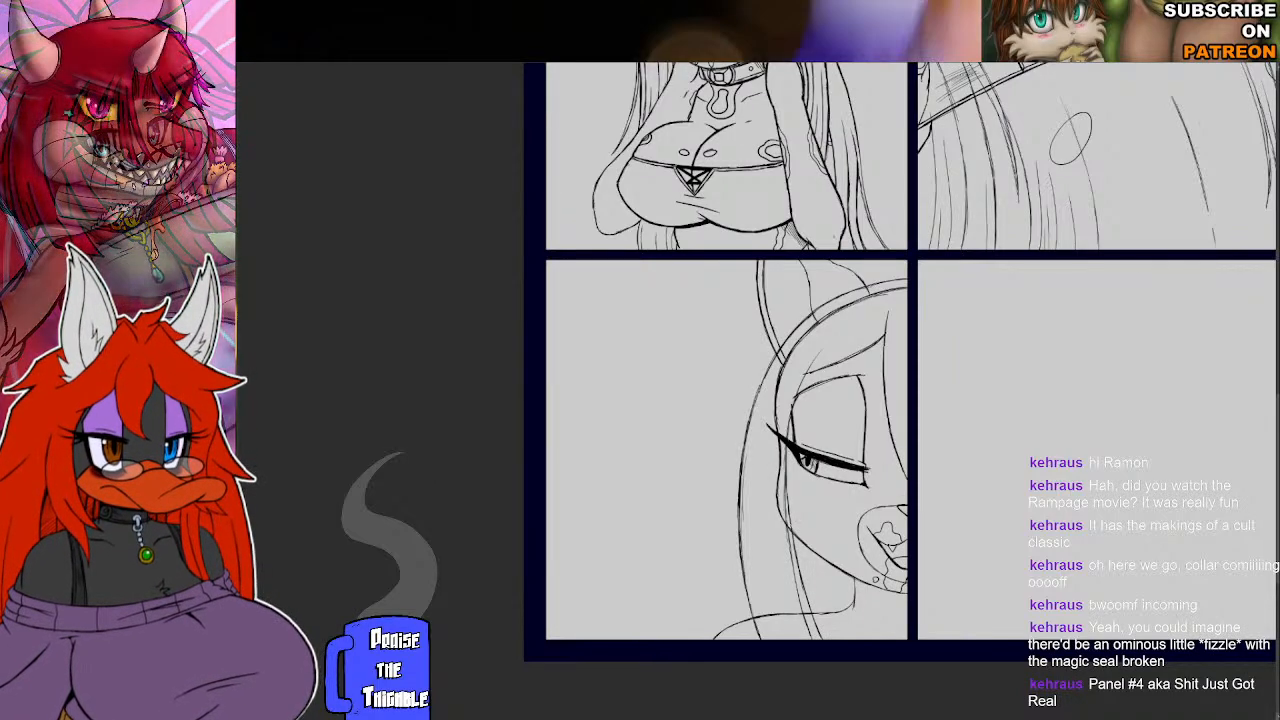
{"action": "left_click_drag", "start_coordinate": [786, 486], "coordinate": [787, 508]}
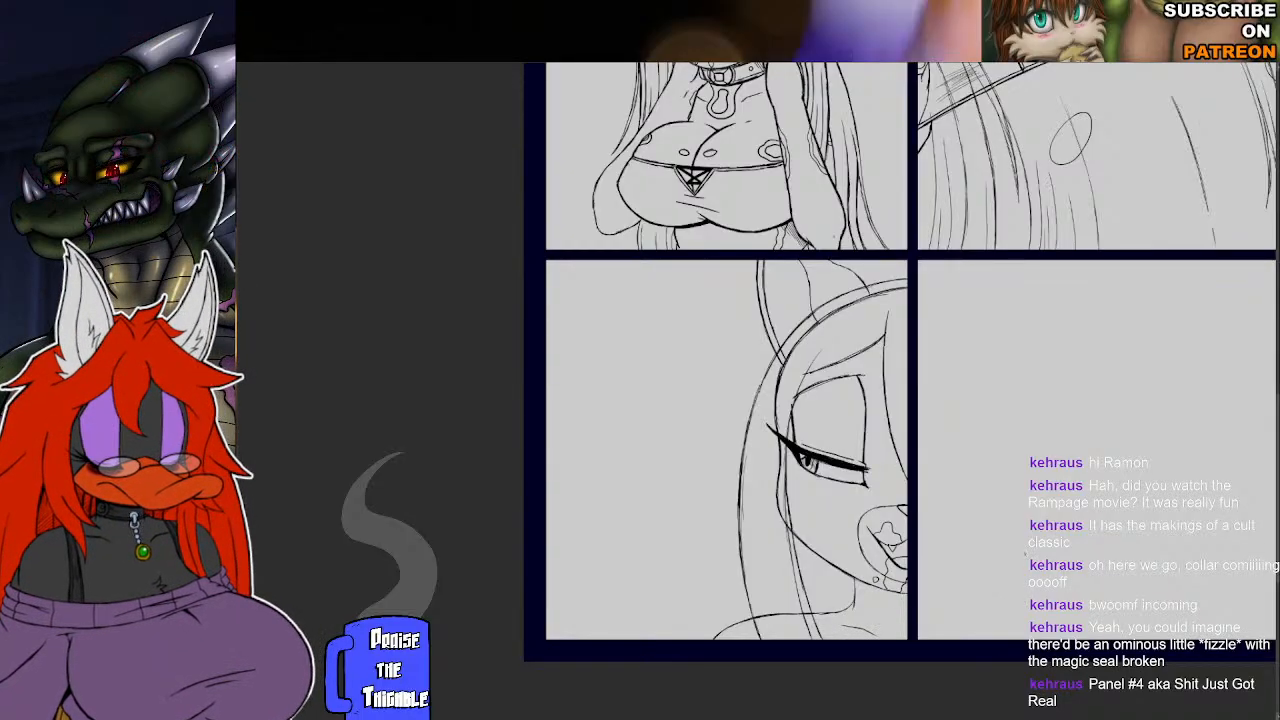
{"action": "left_click_drag", "start_coordinate": [1019, 498], "coordinate": [1013, 600]}
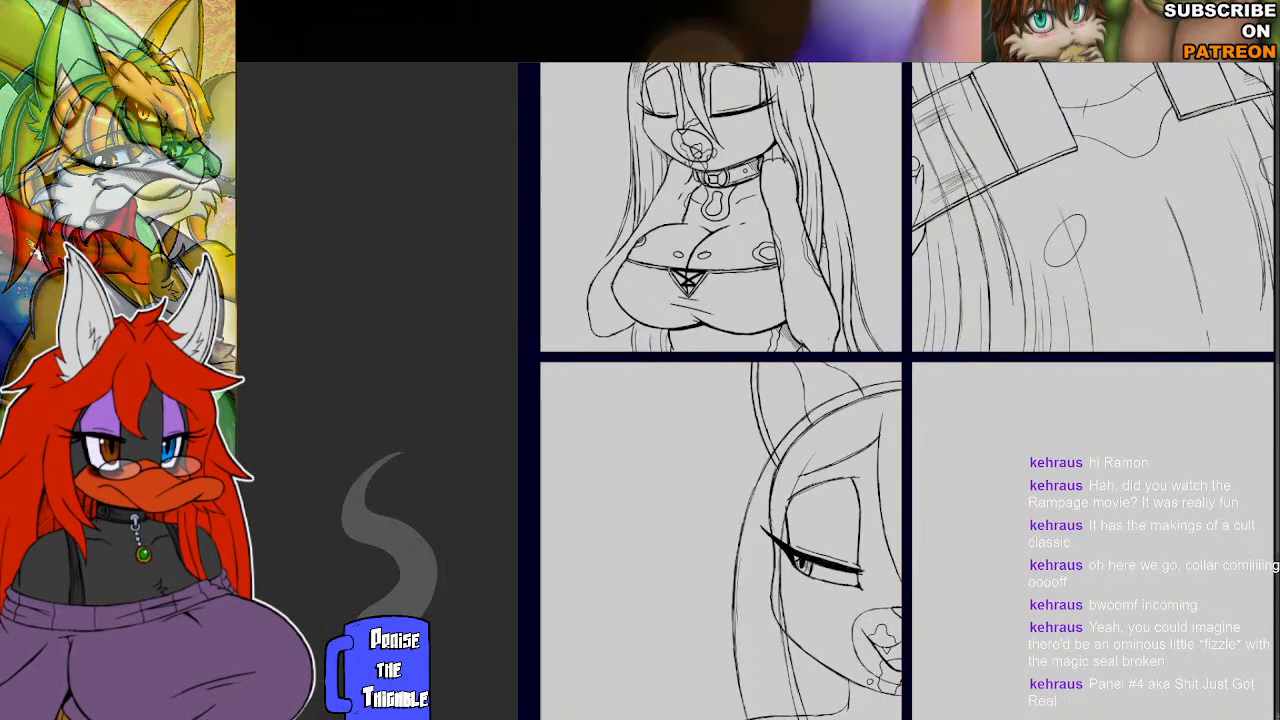
Erase the loose curved guide lines between the two separated flat pieces in the fourth panel.
{"action": "scroll", "coordinate": [900, 390], "scroll_direction": "up", "scroll_amount": 3}
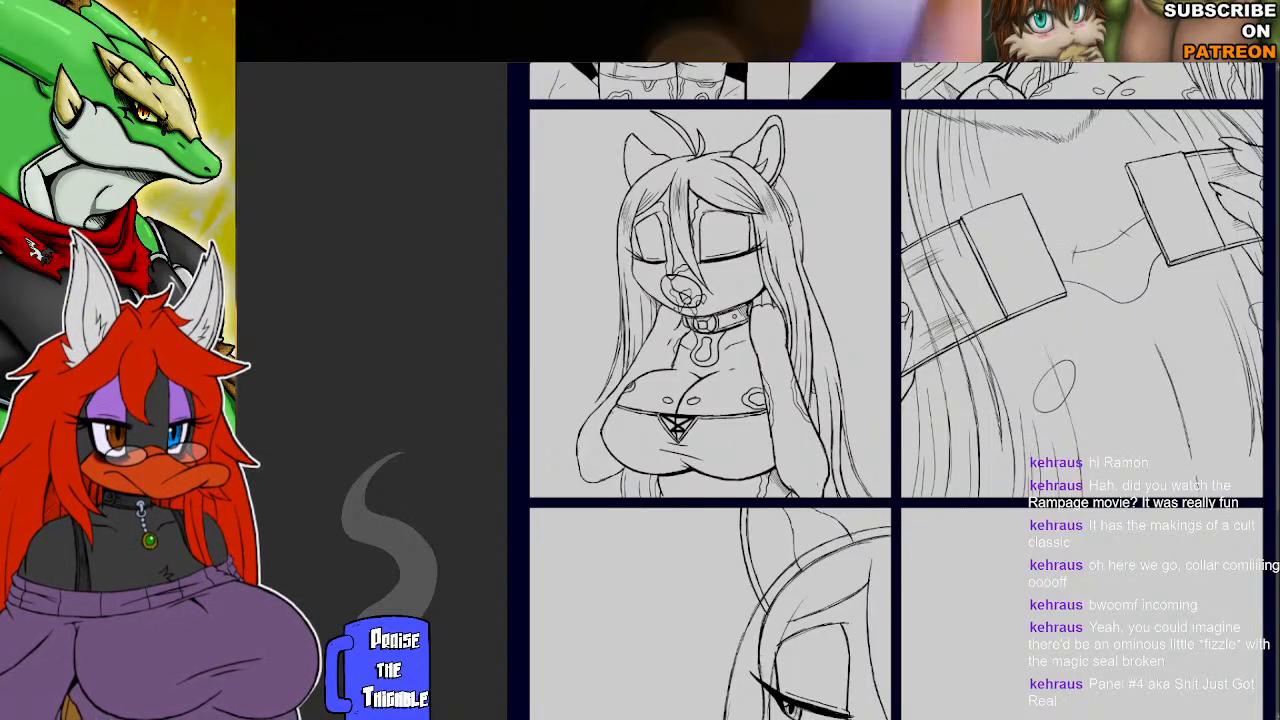
{"action": "left_click_drag", "start_coordinate": [1092, 290], "coordinate": [1113, 297]}
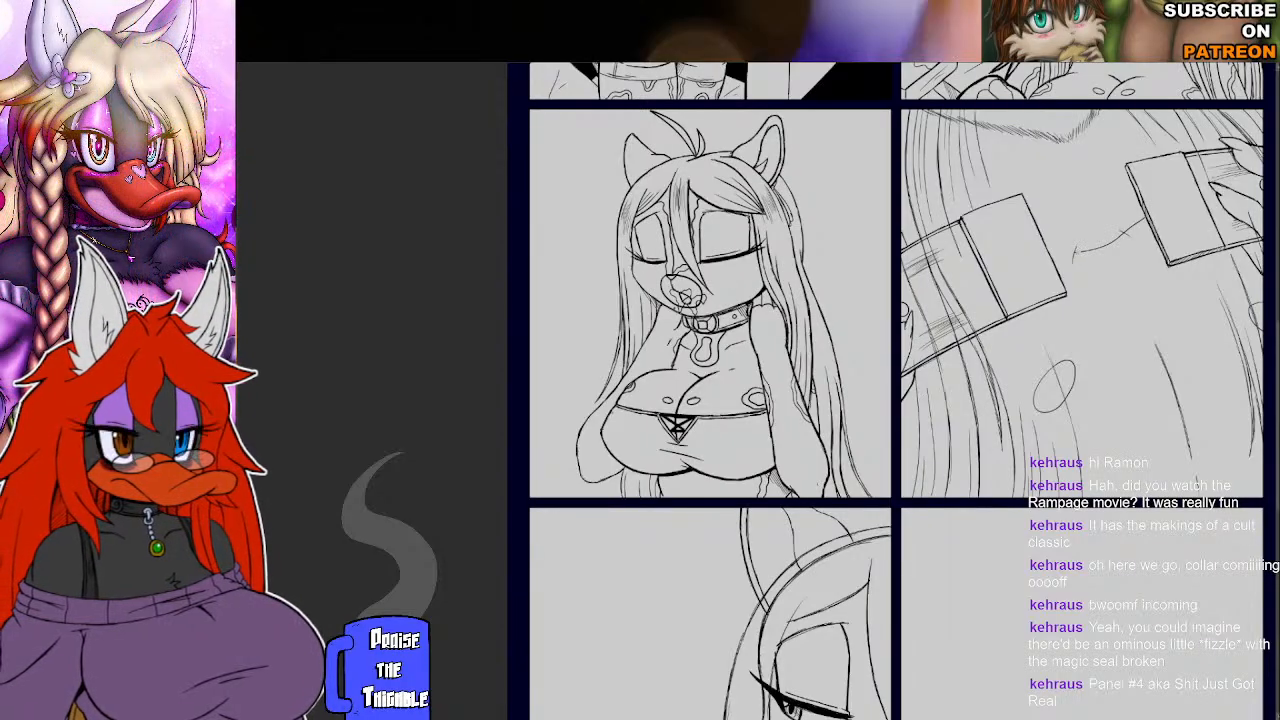
{"action": "left_click_drag", "start_coordinate": [1080, 252], "coordinate": [1112, 243]}
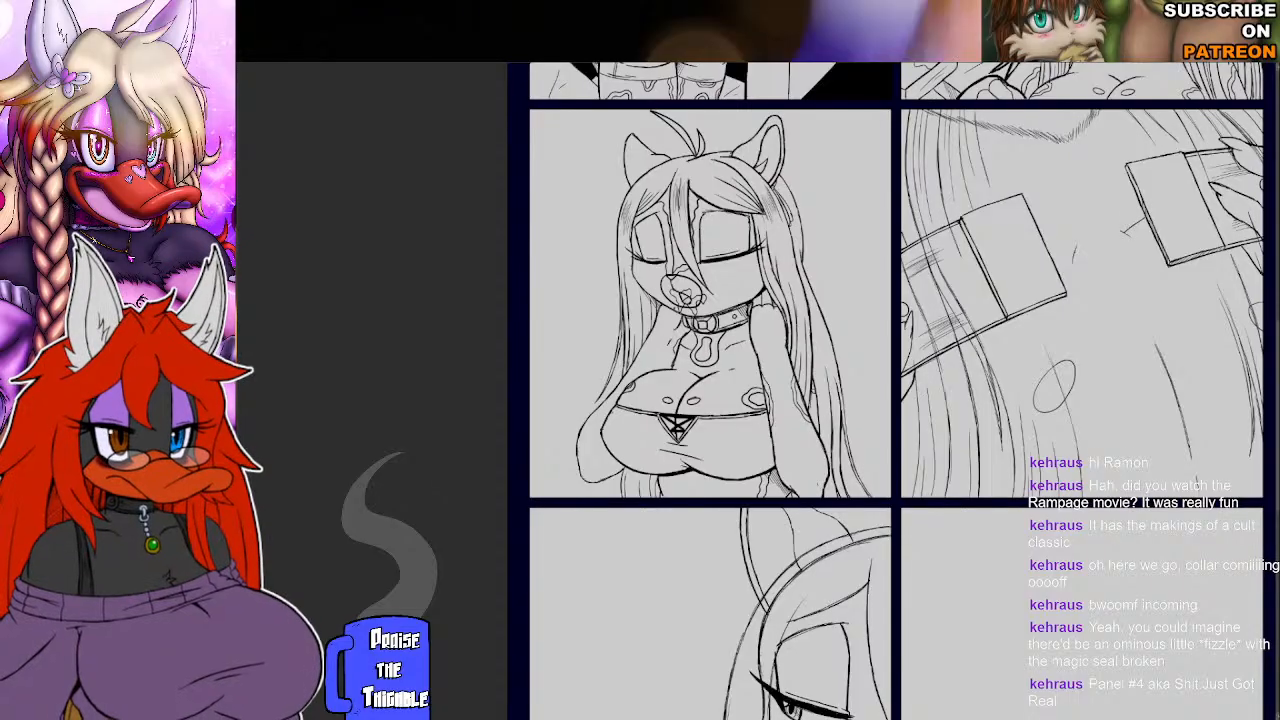
{"action": "left_click_drag", "start_coordinate": [1142, 222], "coordinate": [1128, 231]}
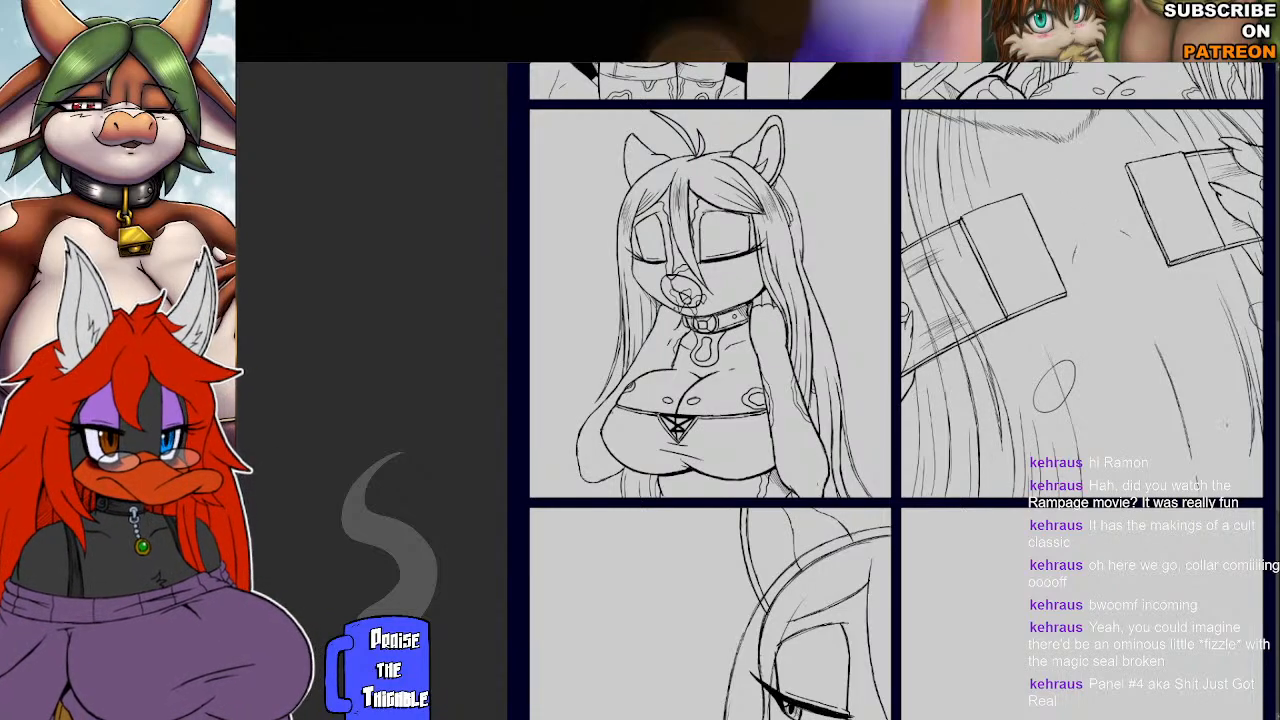
Erase the leftover skull and contour lines showing through the hair below the ear in the fifth panel.
{"action": "left_click_drag", "start_coordinate": [760, 480], "coordinate": [842, 234]}
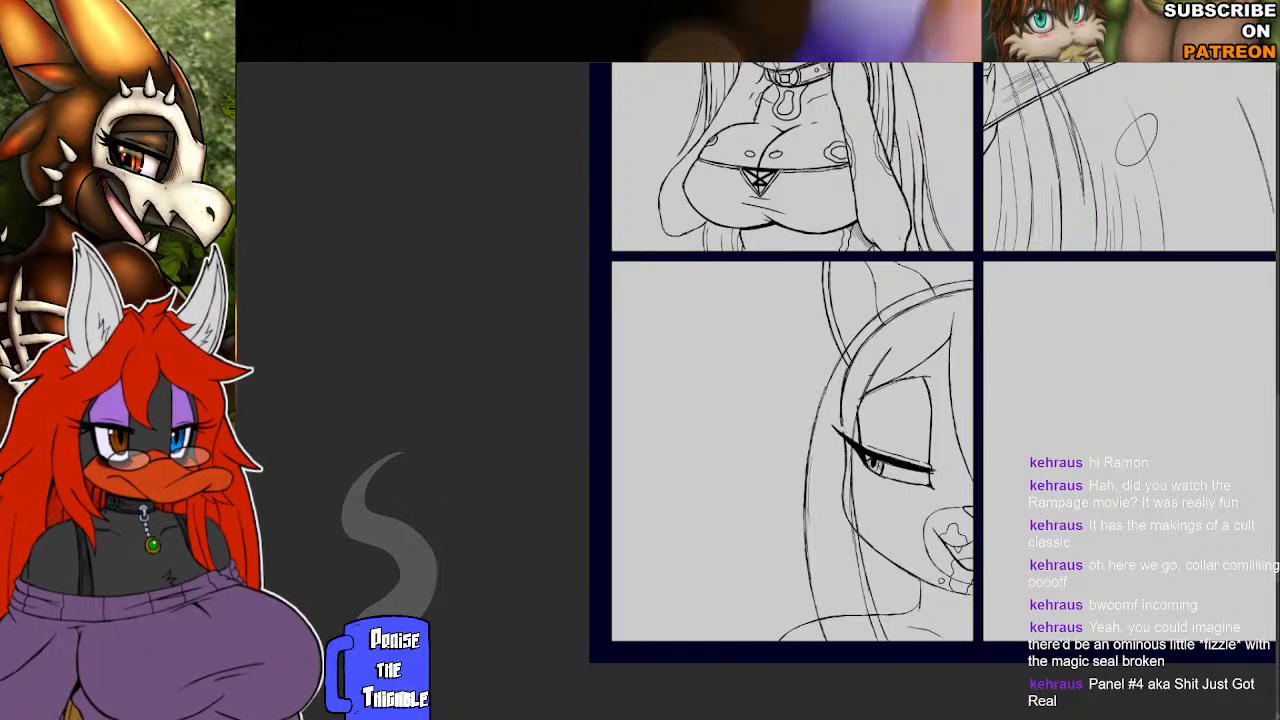
{"action": "mouse_move", "coordinate": [843, 430]}
{"action": "left_mouse_down"}
{"action": "mouse_move", "coordinate": [844, 381]}
{"action": "mouse_move", "coordinate": [864, 342]}
{"action": "mouse_move", "coordinate": [844, 354]}
{"action": "left_mouse_up"}
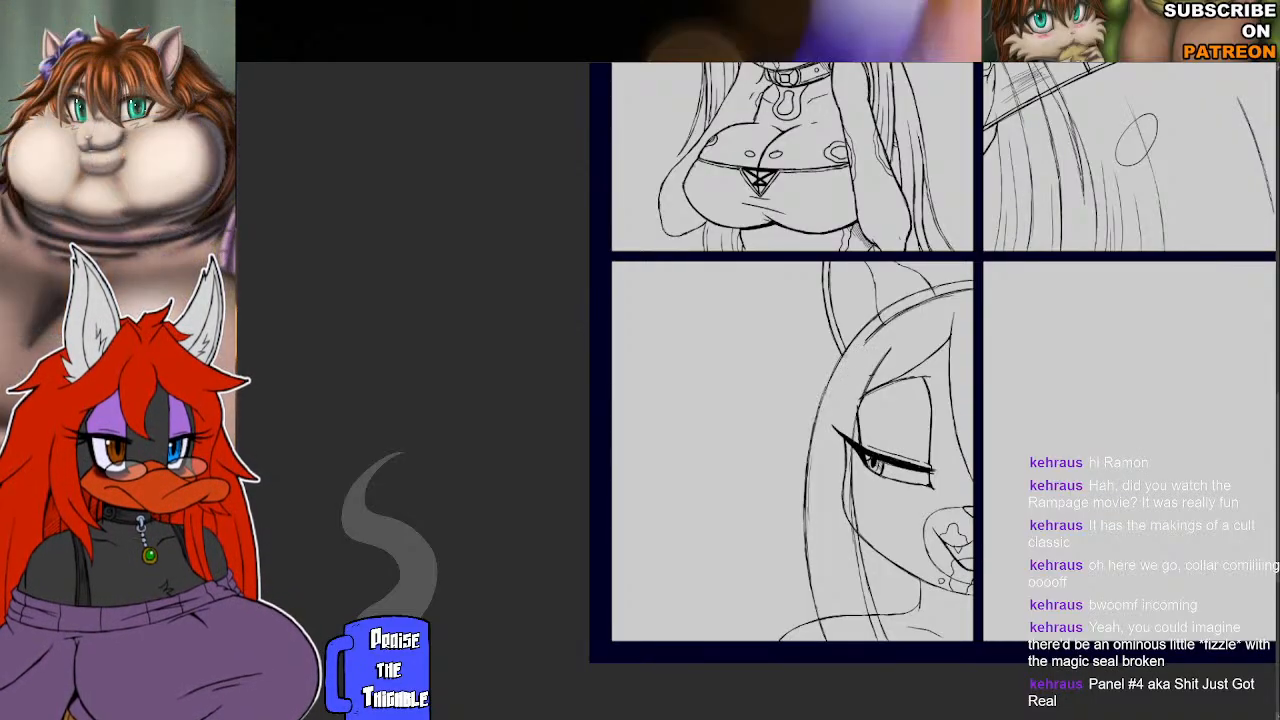
{"action": "mouse_move", "coordinate": [874, 313]}
{"action": "left_mouse_down"}
{"action": "mouse_move", "coordinate": [883, 320]}
{"action": "mouse_move", "coordinate": [867, 343]}
{"action": "left_mouse_up"}
{"action": "mouse_move", "coordinate": [923, 303]}
{"action": "left_mouse_down"}
{"action": "mouse_move", "coordinate": [896, 317]}
{"action": "mouse_move", "coordinate": [958, 292]}
{"action": "left_mouse_up"}
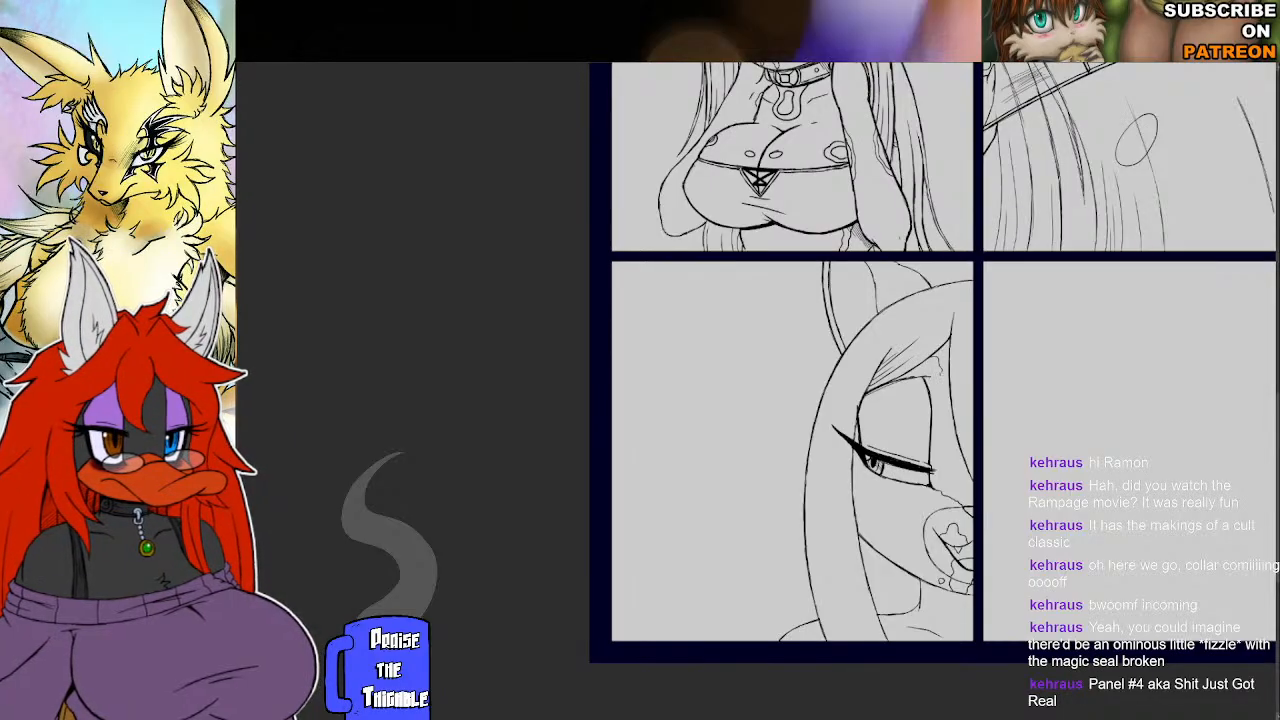
Draw a wavy strand beside the eye down to the cheek, and add a thick line below the chin to the panel's inner edge.
{"action": "left_click_drag", "start_coordinate": [943, 404], "coordinate": [945, 478]}
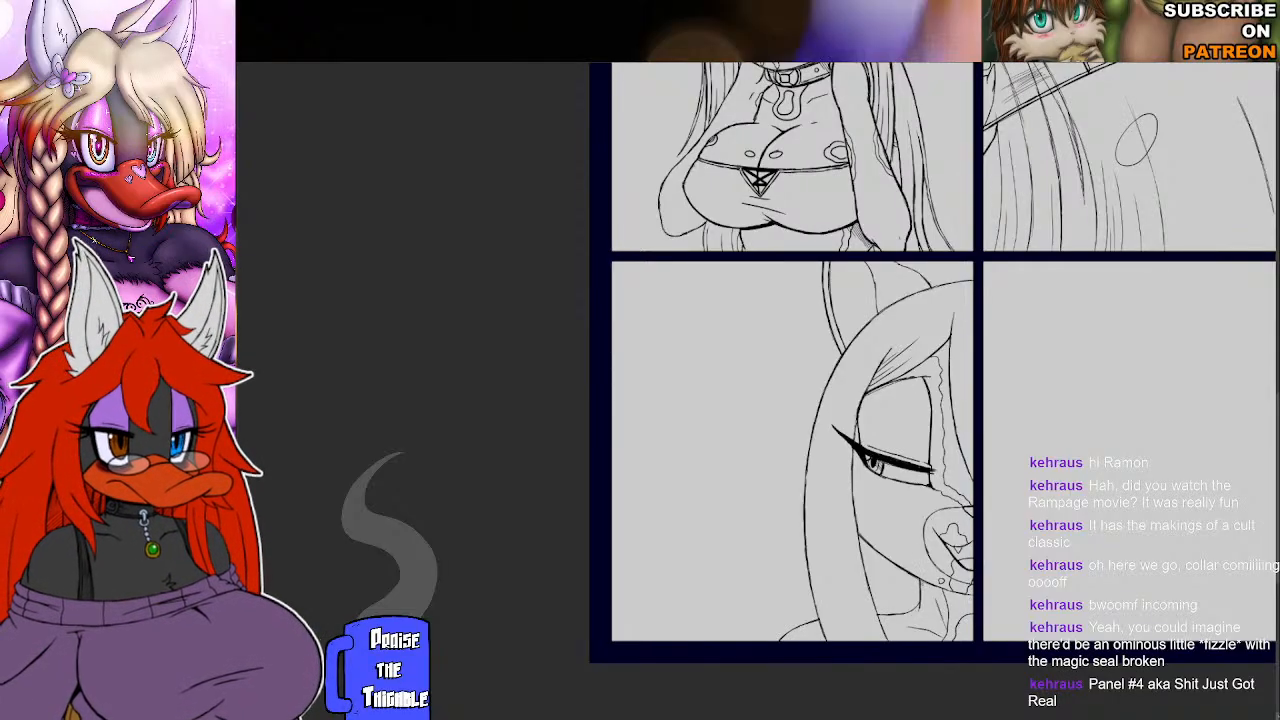
{"action": "left_click_drag", "start_coordinate": [919, 579], "coordinate": [931, 585]}
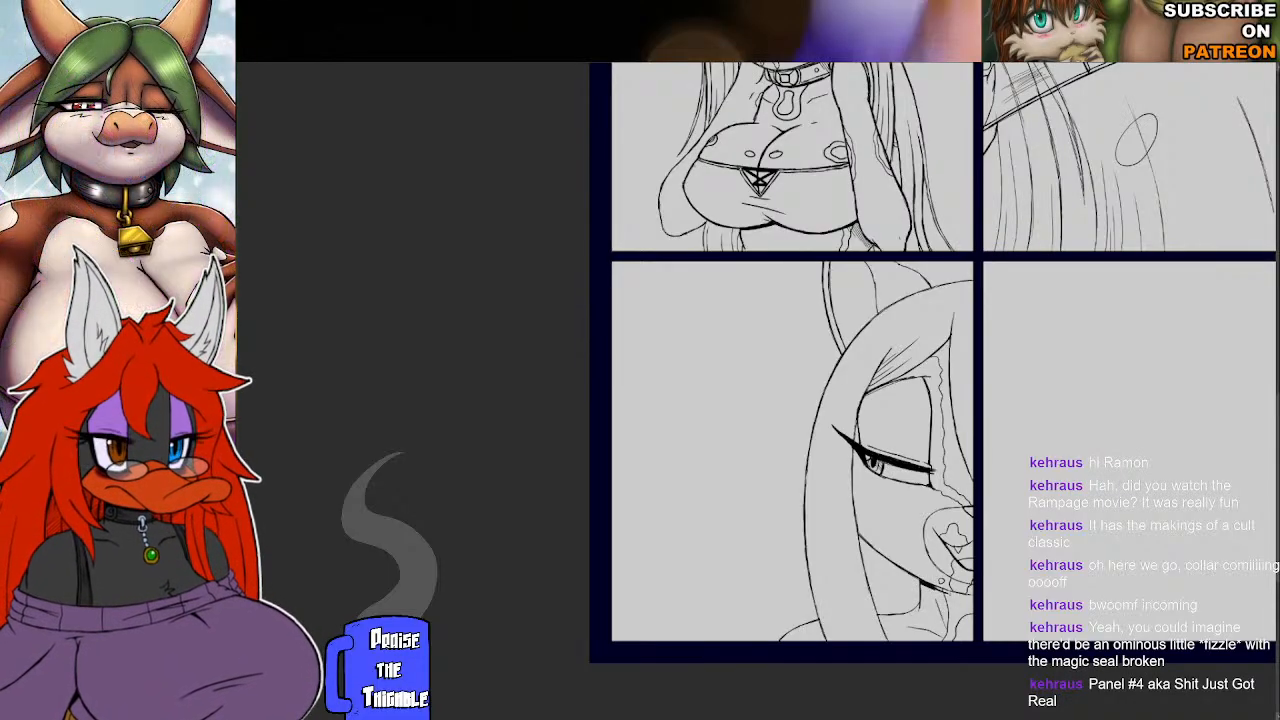
{"action": "left_click_drag", "start_coordinate": [950, 595], "coordinate": [968, 599]}
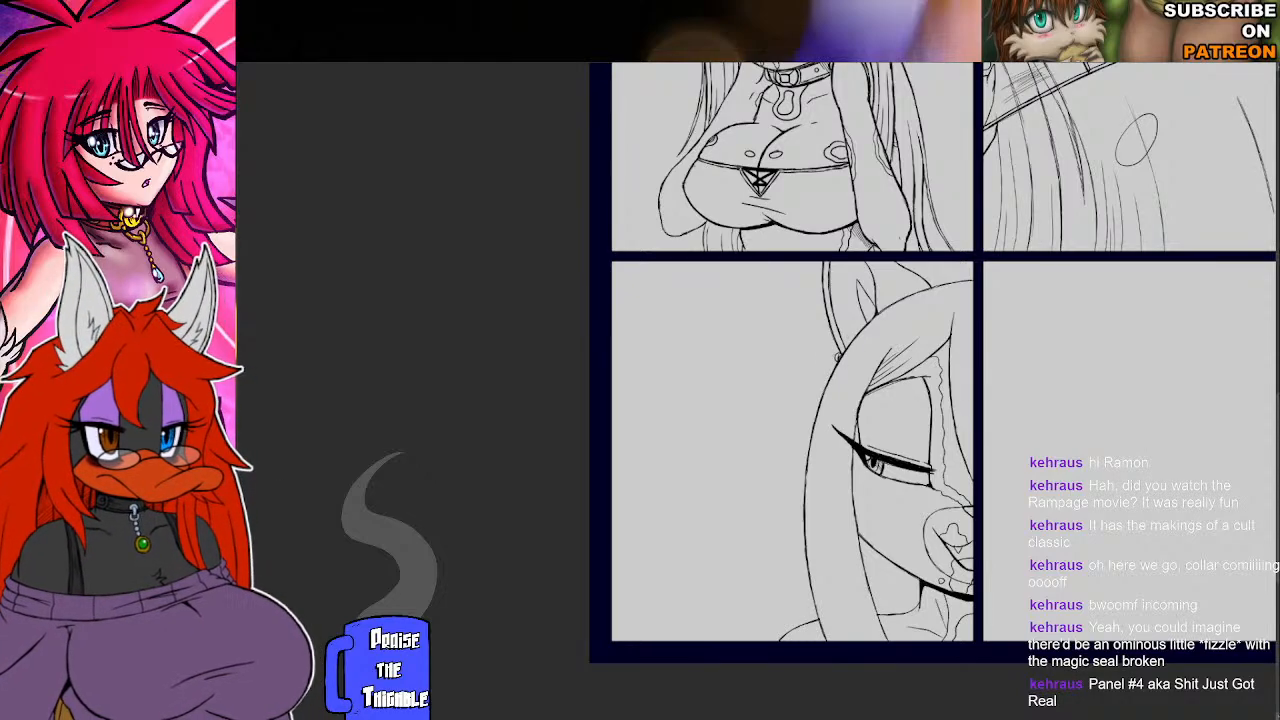
Draw thin looping strands outside the hair contour from the ear base, ending in short loose tips level with the eye.
{"action": "mouse_move", "coordinate": [836, 362]}
{"action": "left_mouse_down"}
{"action": "mouse_move", "coordinate": [803, 419]}
{"action": "mouse_move", "coordinate": [804, 448]}
{"action": "left_mouse_up"}
{"action": "left_click_drag", "start_coordinate": [837, 363], "coordinate": [811, 411]}
{"action": "left_click_drag", "start_coordinate": [836, 367], "coordinate": [801, 424]}
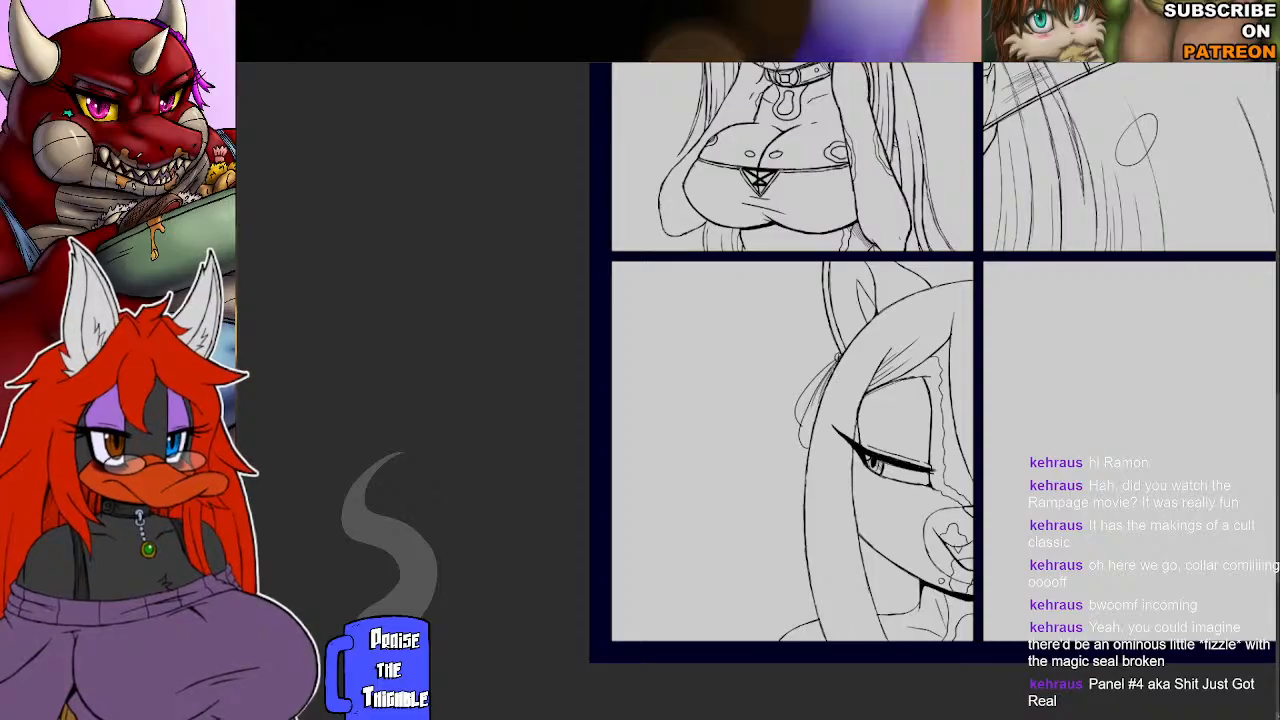
{"action": "key", "text": "ctrl+z"}
{"action": "left_click_drag", "start_coordinate": [836, 356], "coordinate": [794, 430]}
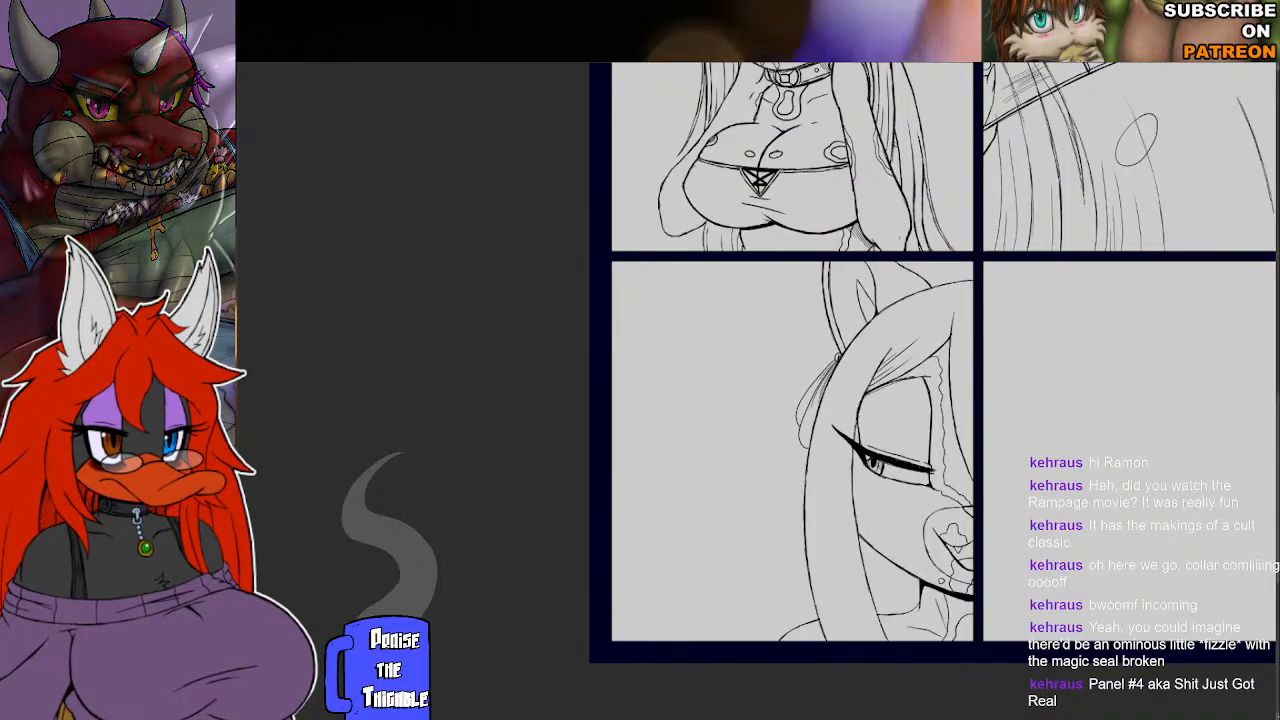
{"action": "mouse_move", "coordinate": [808, 454]}
{"action": "left_mouse_down"}
{"action": "mouse_move", "coordinate": [796, 494]}
{"action": "mouse_move", "coordinate": [789, 481]}
{"action": "left_mouse_up"}
{"action": "key", "text": "ctrl+z"}
{"action": "key", "text": "ctrl+z"}
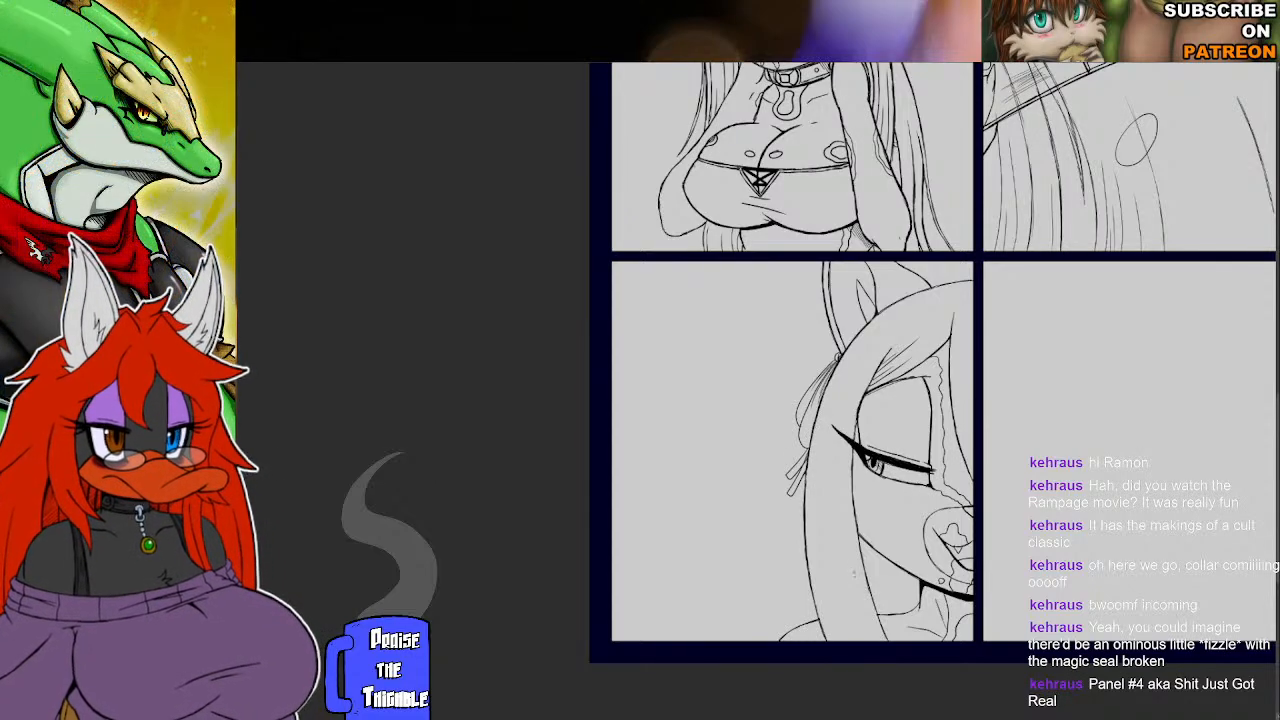
Fill the lower part of the long side lock with fine strand lines running down to the panel's lower border.
{"action": "mouse_move", "coordinate": [851, 562]}
{"action": "left_mouse_down"}
{"action": "mouse_move", "coordinate": [879, 642]}
{"action": "mouse_move", "coordinate": [817, 578]}
{"action": "left_mouse_up"}
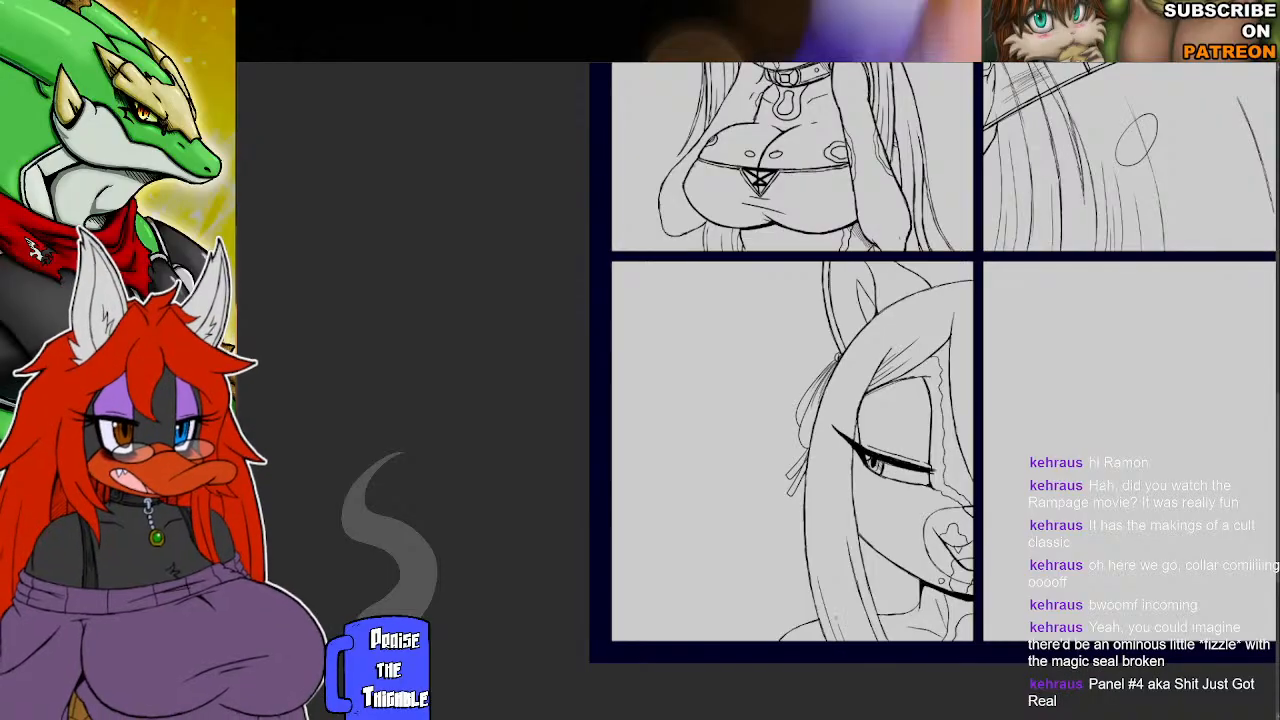
{"action": "mouse_move", "coordinate": [854, 641]}
{"action": "left_mouse_down"}
{"action": "mouse_move", "coordinate": [829, 567]}
{"action": "mouse_move", "coordinate": [853, 622]}
{"action": "mouse_move", "coordinate": [843, 569]}
{"action": "left_mouse_up"}
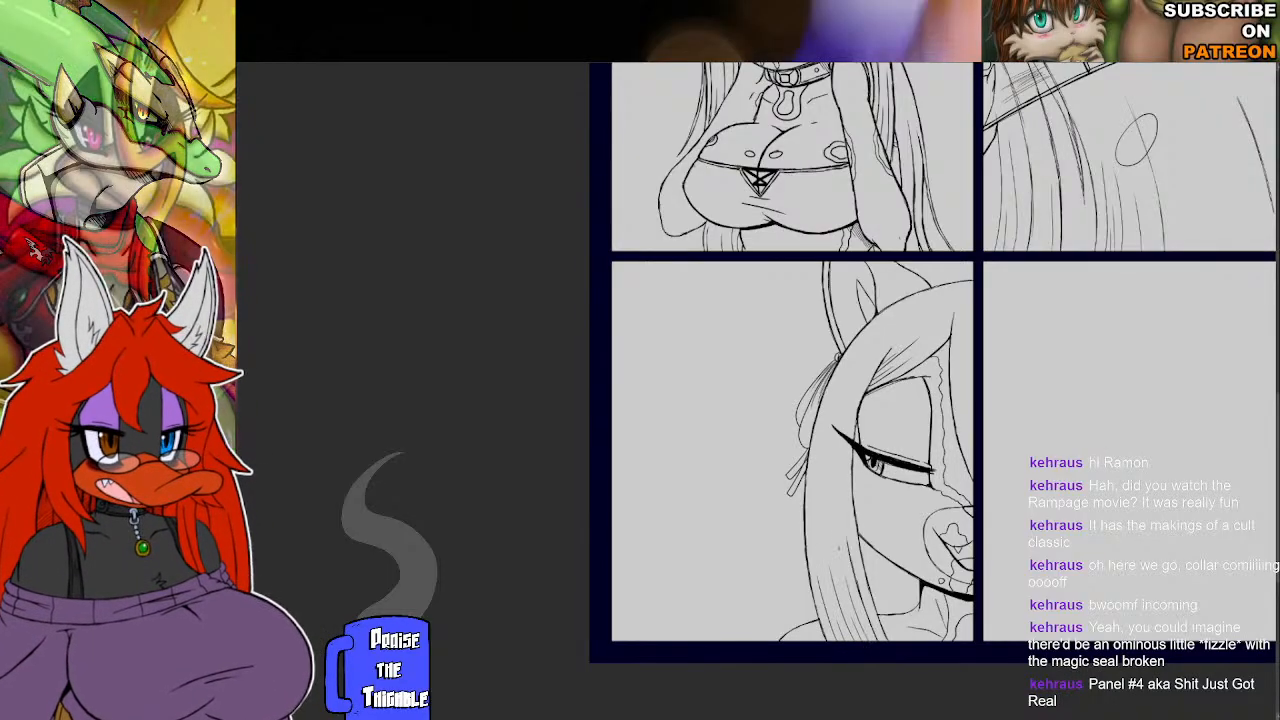
{"action": "left_click_drag", "start_coordinate": [872, 642], "coordinate": [865, 591]}
{"action": "left_click_drag", "start_coordinate": [882, 638], "coordinate": [867, 595]}
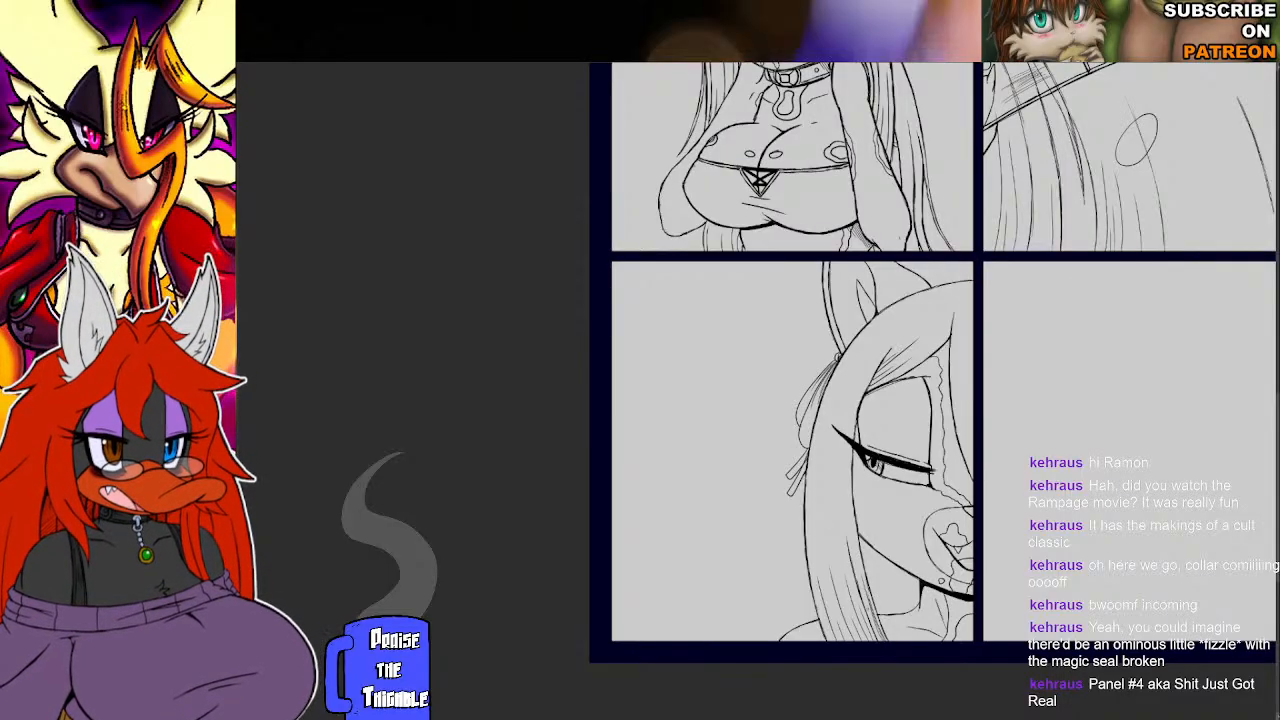
{"action": "key", "text": "ctrl+z"}
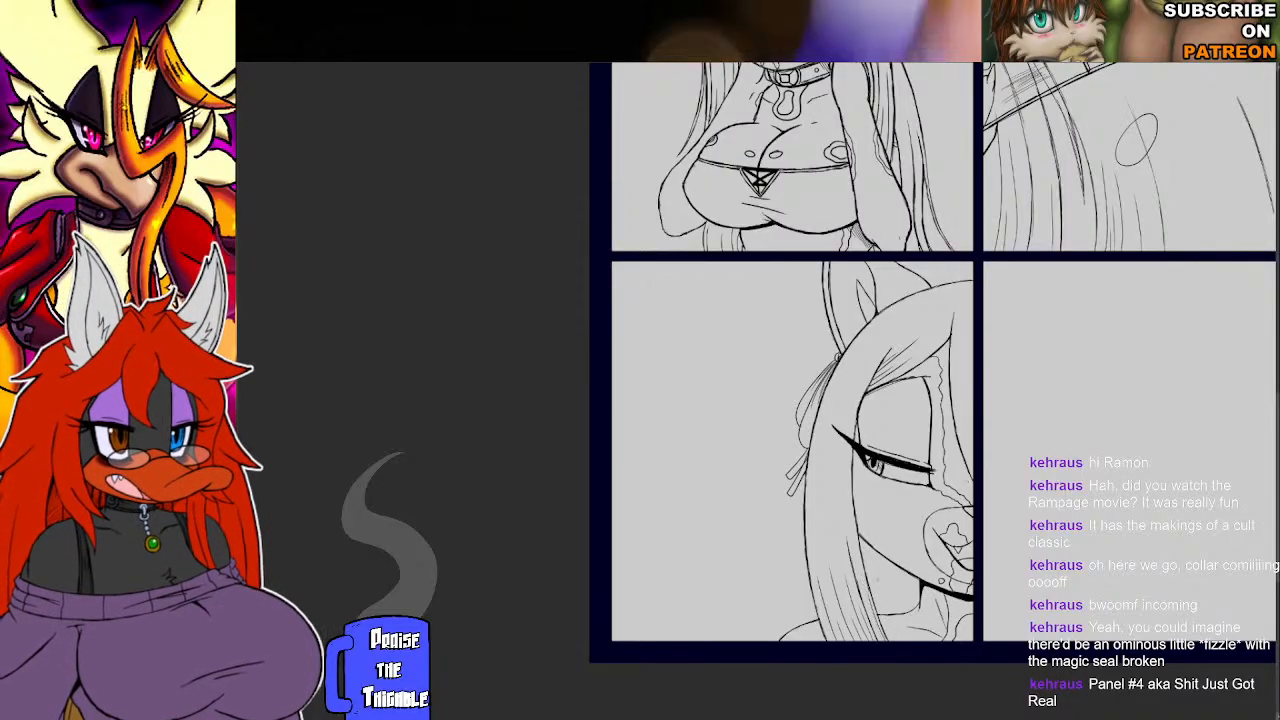
{"action": "left_click_drag", "start_coordinate": [857, 566], "coordinate": [886, 640]}
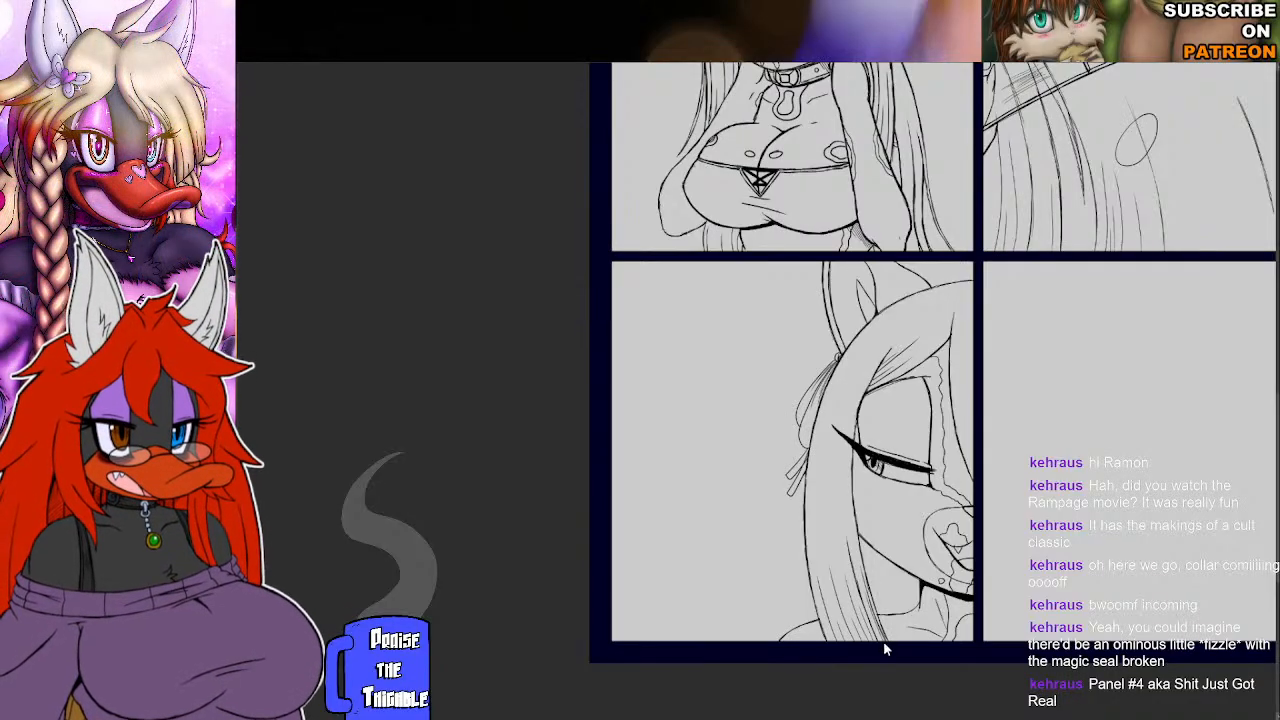
{"action": "left_click_drag", "start_coordinate": [865, 597], "coordinate": [881, 639]}
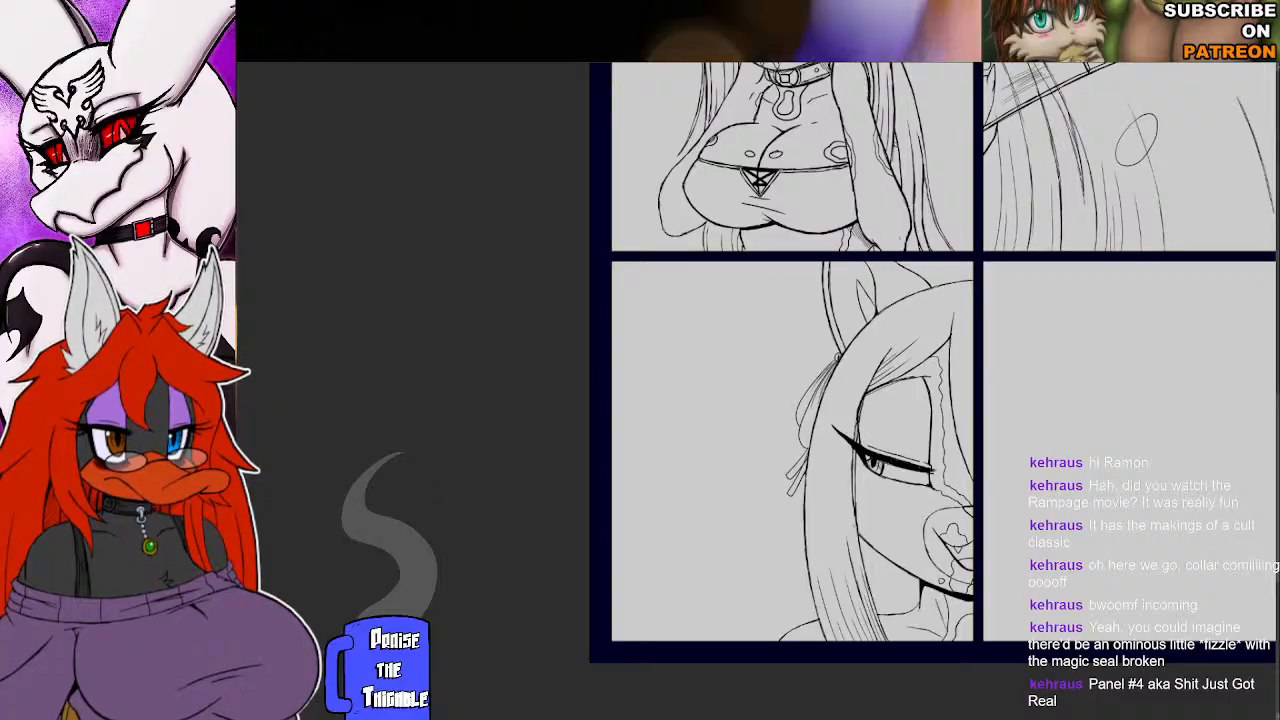
{"action": "left_click_drag", "start_coordinate": [852, 500], "coordinate": [853, 455]}
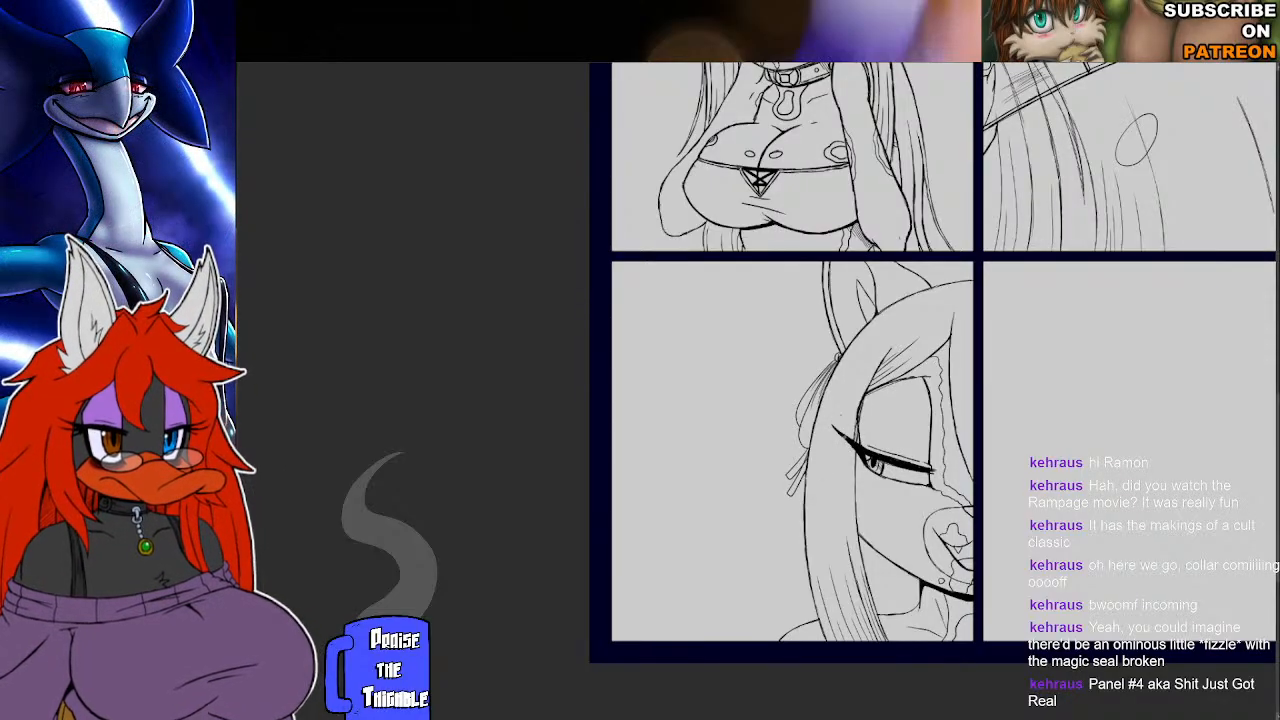
{"action": "key", "text": "ctrl+z"}
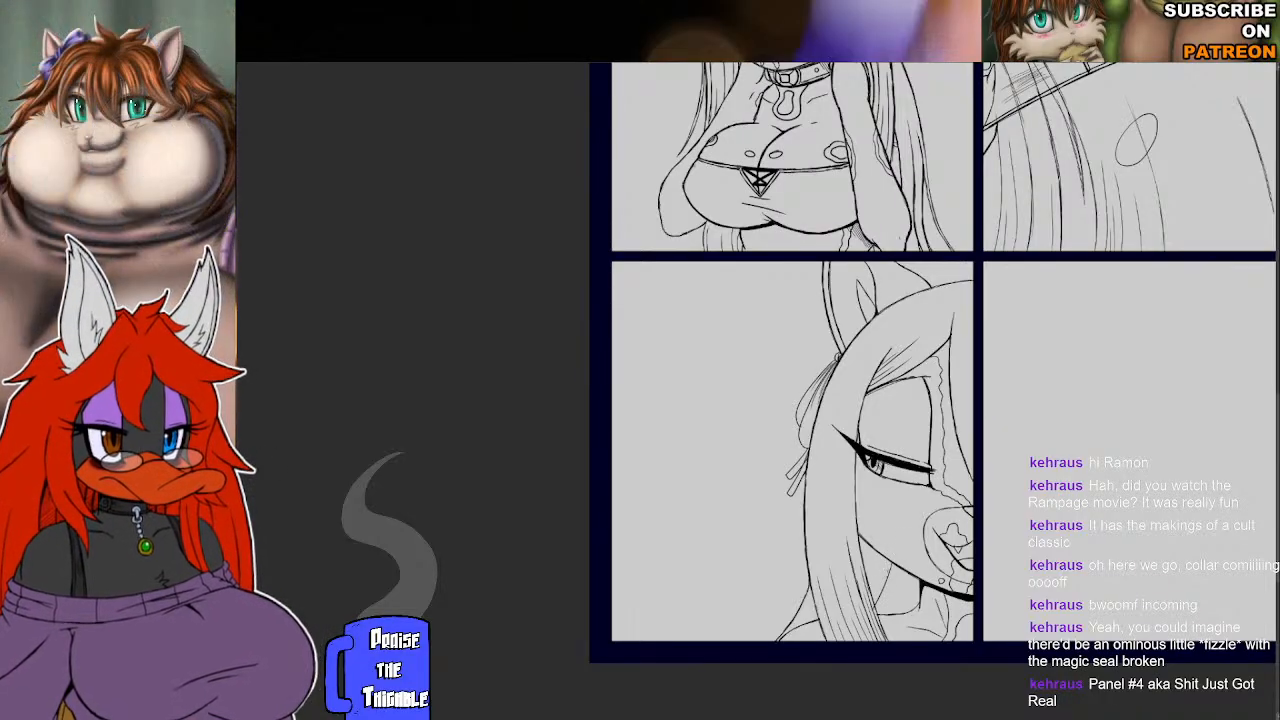
Hatch the hair behind the neck with closely spaced strands between the side lock and the jaw.
{"action": "left_click_drag", "start_coordinate": [895, 563], "coordinate": [878, 605]}
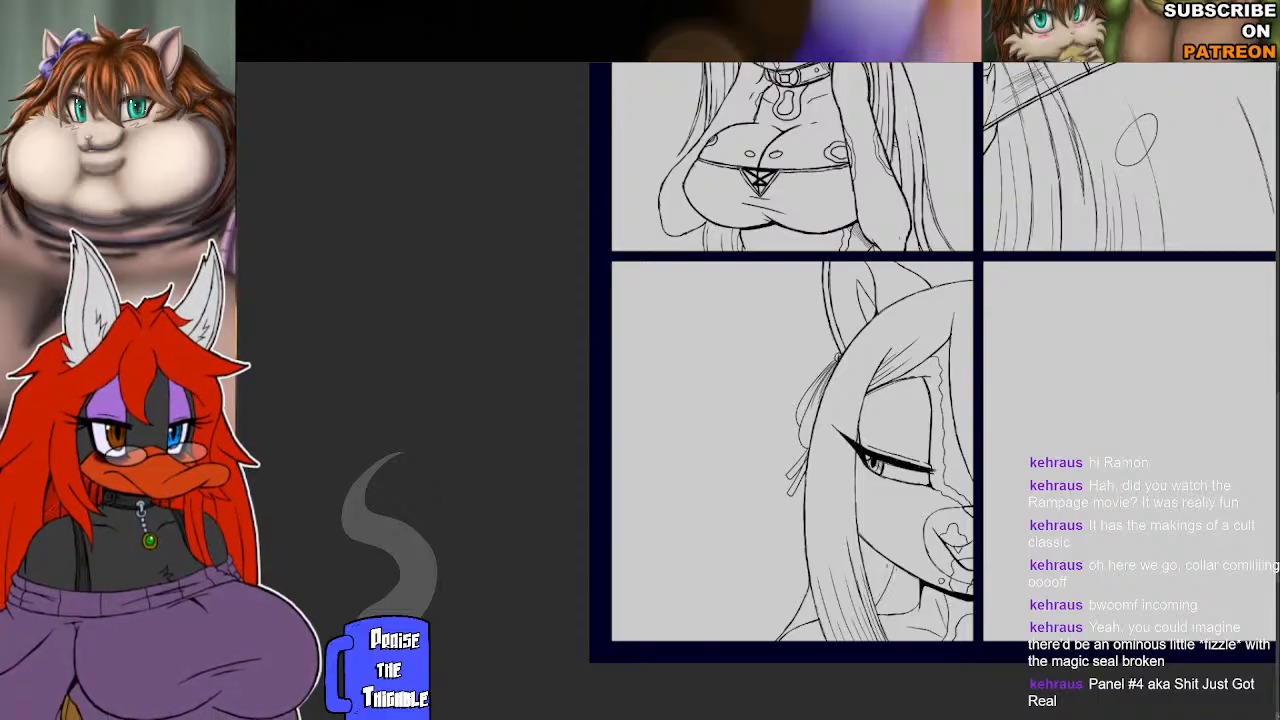
{"action": "mouse_move", "coordinate": [887, 553]}
{"action": "left_mouse_down"}
{"action": "mouse_move", "coordinate": [873, 591]}
{"action": "mouse_move", "coordinate": [907, 614]}
{"action": "left_mouse_up"}
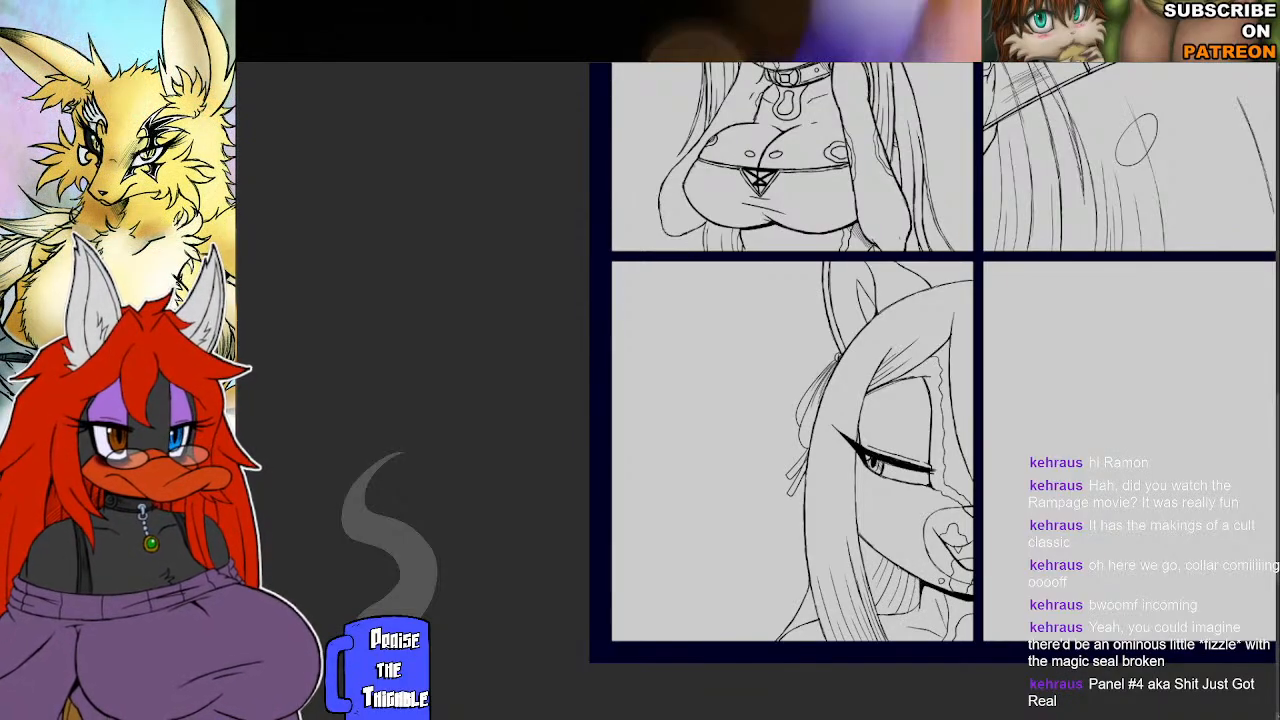
{"action": "left_click_drag", "start_coordinate": [899, 565], "coordinate": [887, 597]}
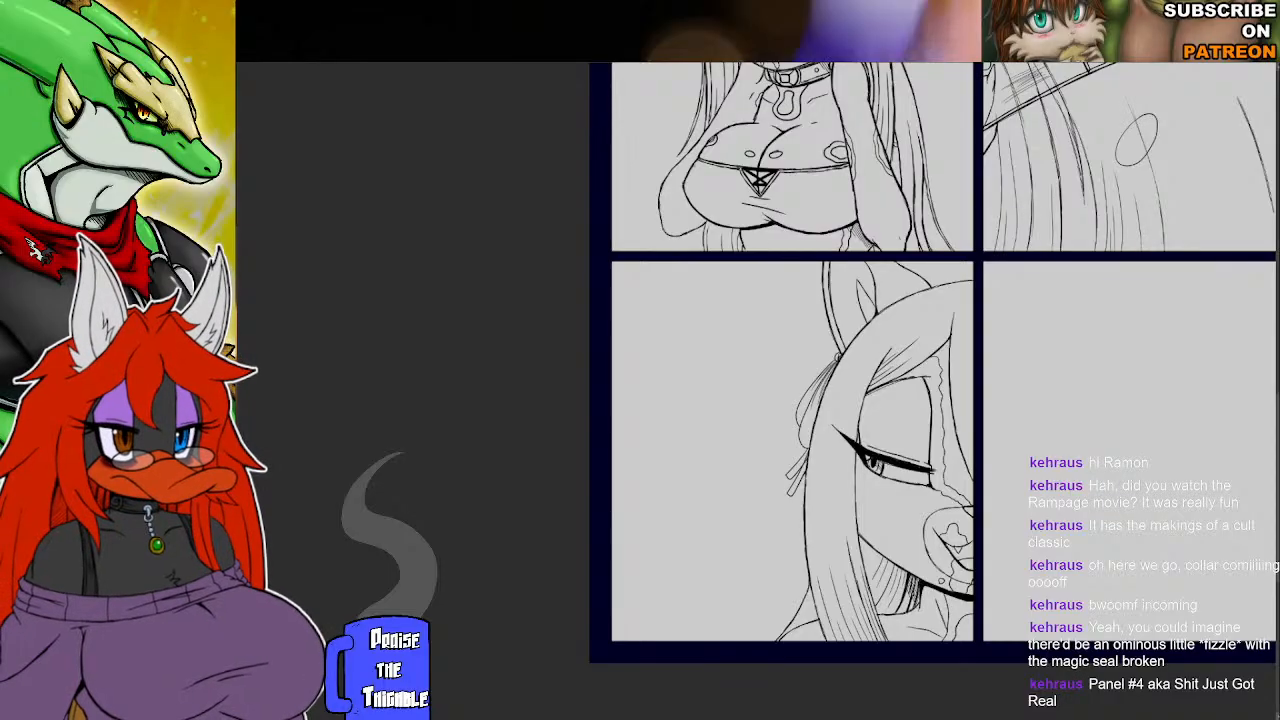
Sketch an upturned palm with an extended thumb in the panel's lower outer corner, then rotate it slightly clockwise and shift it into place.
{"action": "mouse_move", "coordinate": [676, 619]}
{"action": "left_mouse_down"}
{"action": "mouse_move", "coordinate": [802, 594]}
{"action": "mouse_move", "coordinate": [798, 557]}
{"action": "mouse_move", "coordinate": [862, 548]}
{"action": "left_mouse_up"}
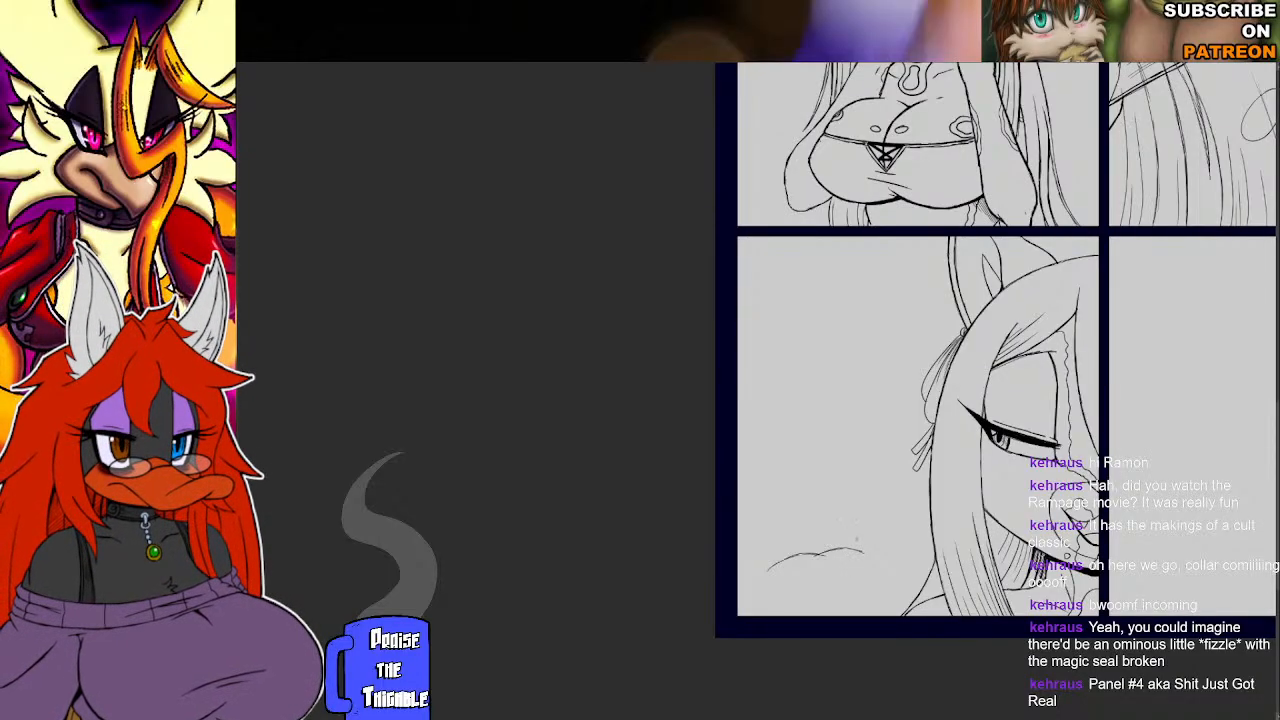
{"action": "mouse_move", "coordinate": [860, 548]}
{"action": "left_mouse_down"}
{"action": "mouse_move", "coordinate": [910, 520]}
{"action": "mouse_move", "coordinate": [877, 569]}
{"action": "left_mouse_up"}
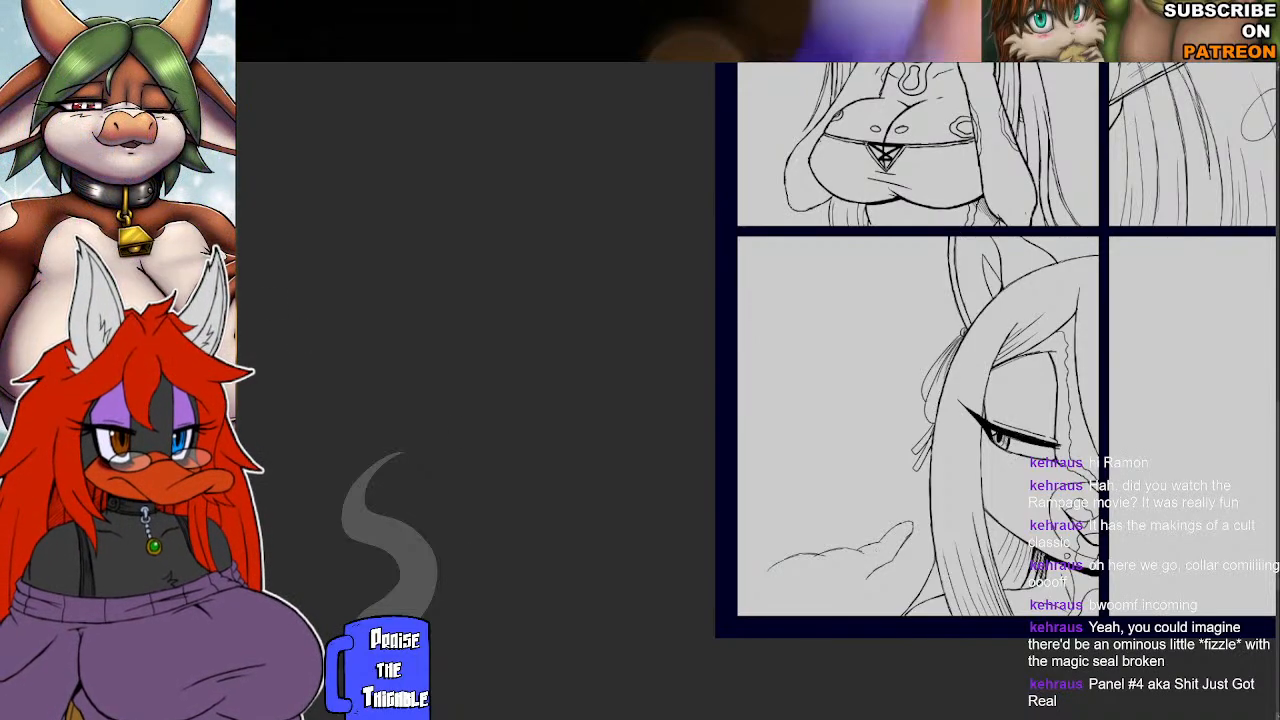
{"action": "mouse_move", "coordinate": [900, 490]}
{"action": "left_mouse_down"}
{"action": "mouse_move", "coordinate": [765, 528]}
{"action": "mouse_move", "coordinate": [752, 600]}
{"action": "mouse_move", "coordinate": [900, 592]}
{"action": "mouse_move", "coordinate": [924, 538]}
{"action": "mouse_move", "coordinate": [902, 494]}
{"action": "mouse_move", "coordinate": [891, 536]}
{"action": "mouse_move", "coordinate": [934, 521]}
{"action": "left_mouse_up"}
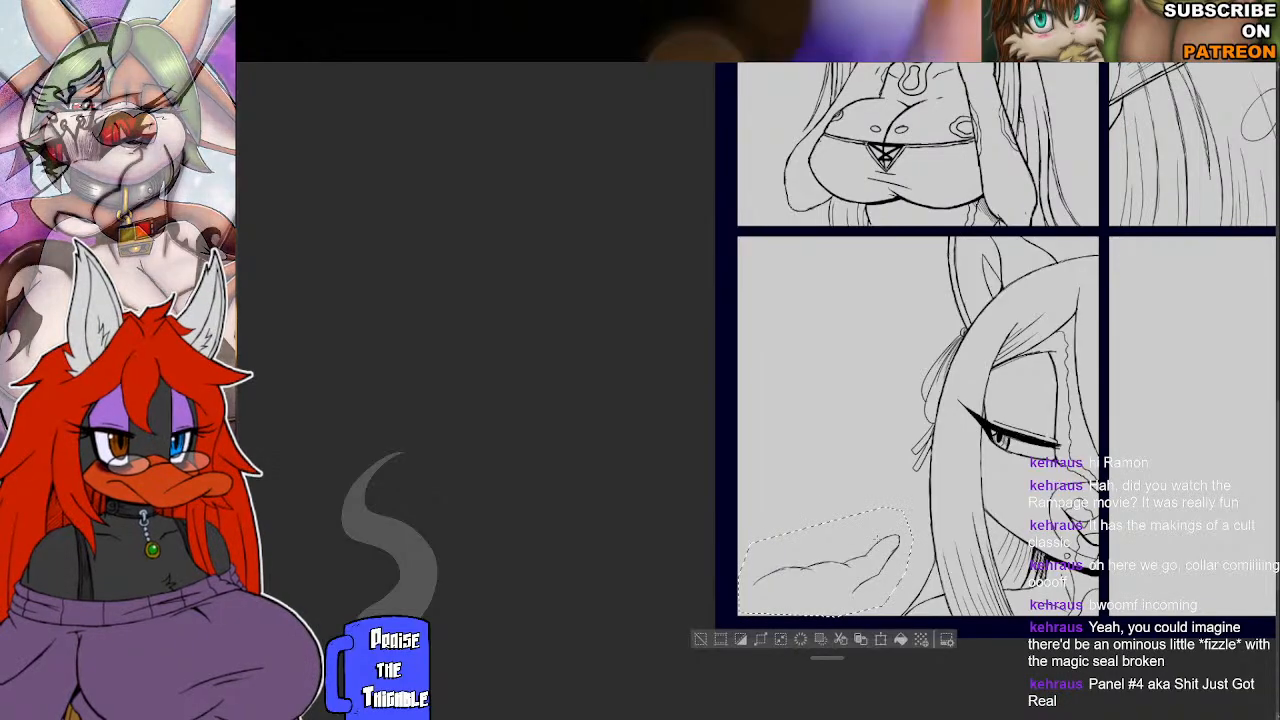
{"action": "key", "text": "ctrl+t"}
{"action": "left_click_drag", "start_coordinate": [838, 562], "coordinate": [827, 572]}
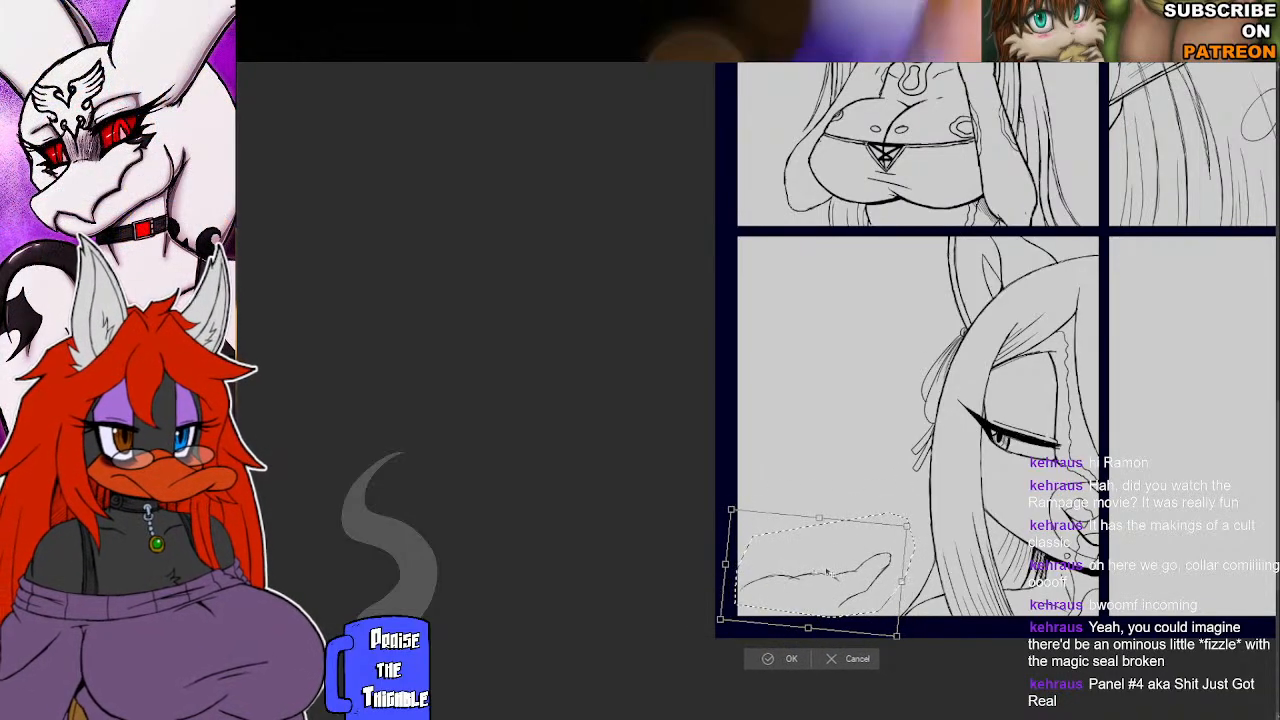
{"action": "left_click", "coordinate": [768, 659]}
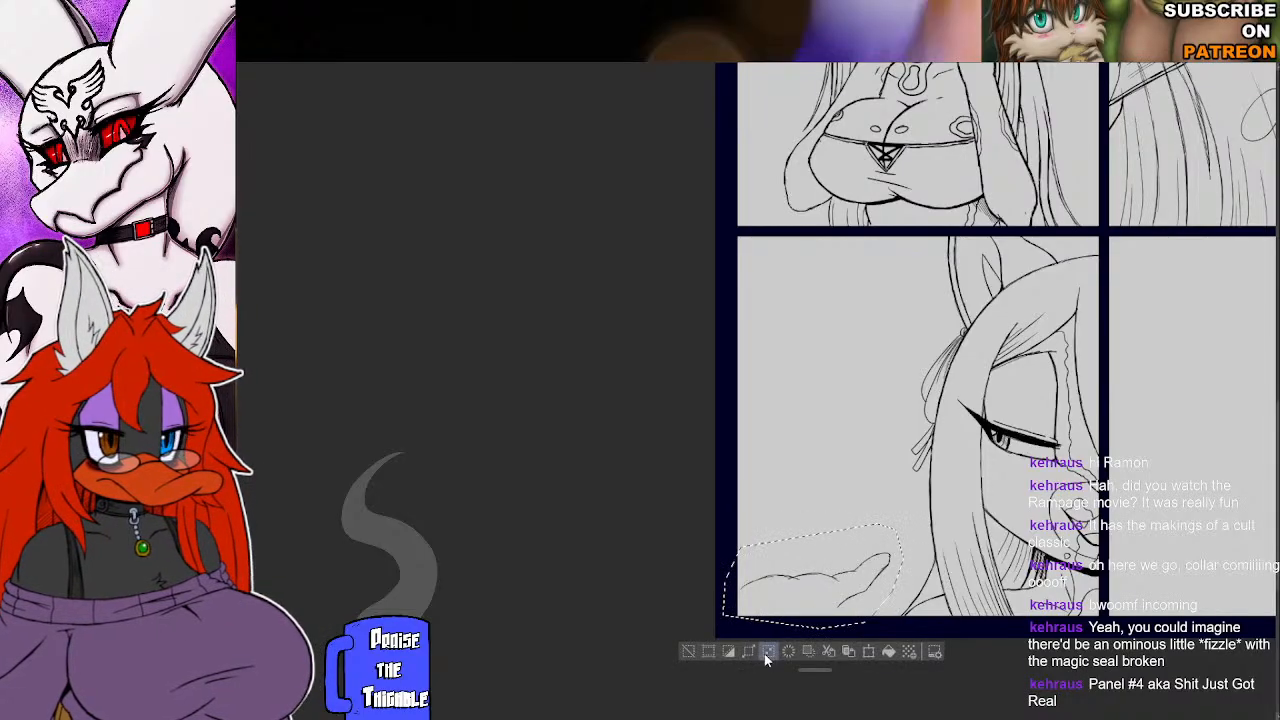
{"action": "left_click", "coordinate": [766, 652]}
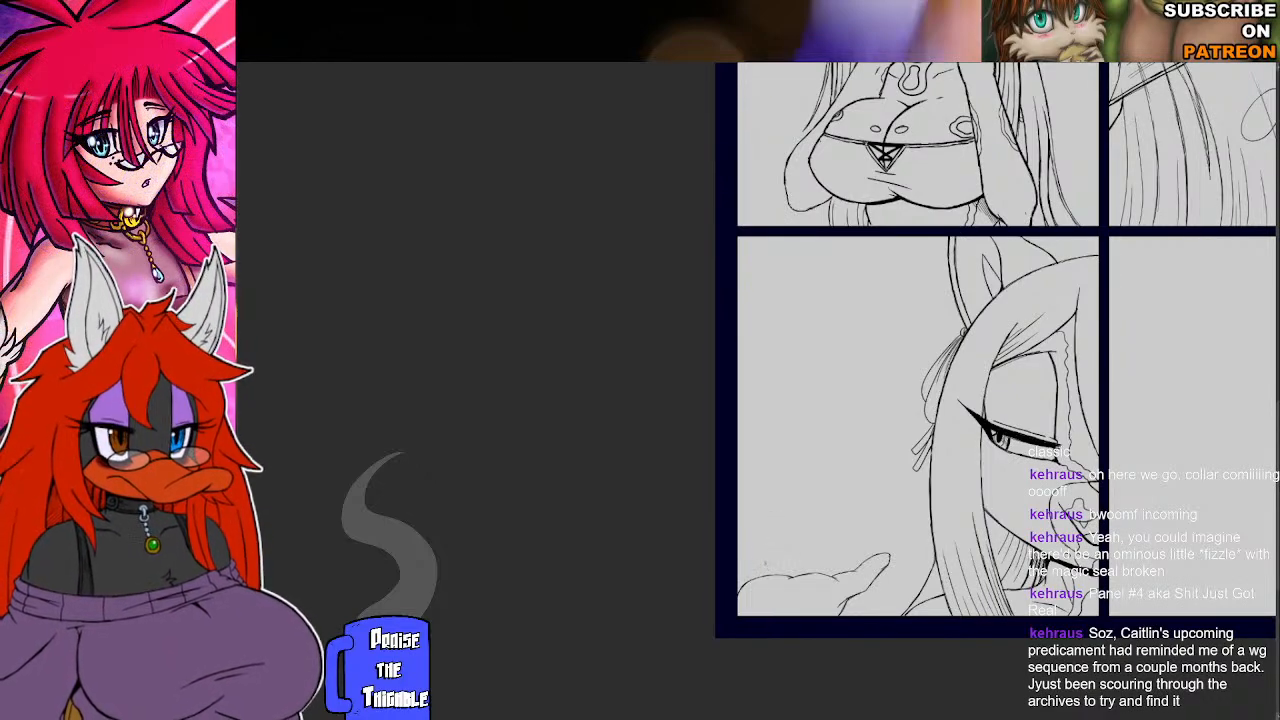
Draw two upright fingers rising from the palm, with pointed tips and reinforced outlines.
{"action": "left_click_drag", "start_coordinate": [785, 552], "coordinate": [785, 575]}
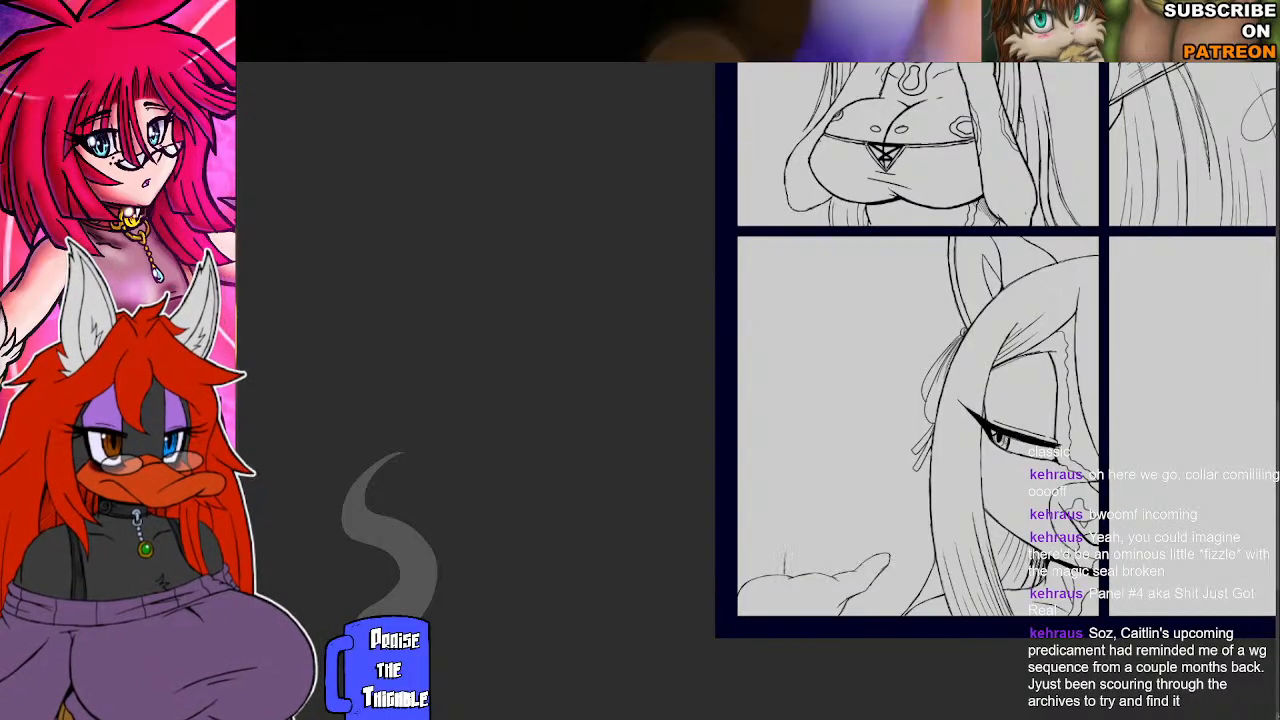
{"action": "mouse_move", "coordinate": [796, 525]}
{"action": "left_mouse_down"}
{"action": "mouse_move", "coordinate": [786, 543]}
{"action": "mouse_move", "coordinate": [801, 544]}
{"action": "mouse_move", "coordinate": [803, 570]}
{"action": "left_mouse_up"}
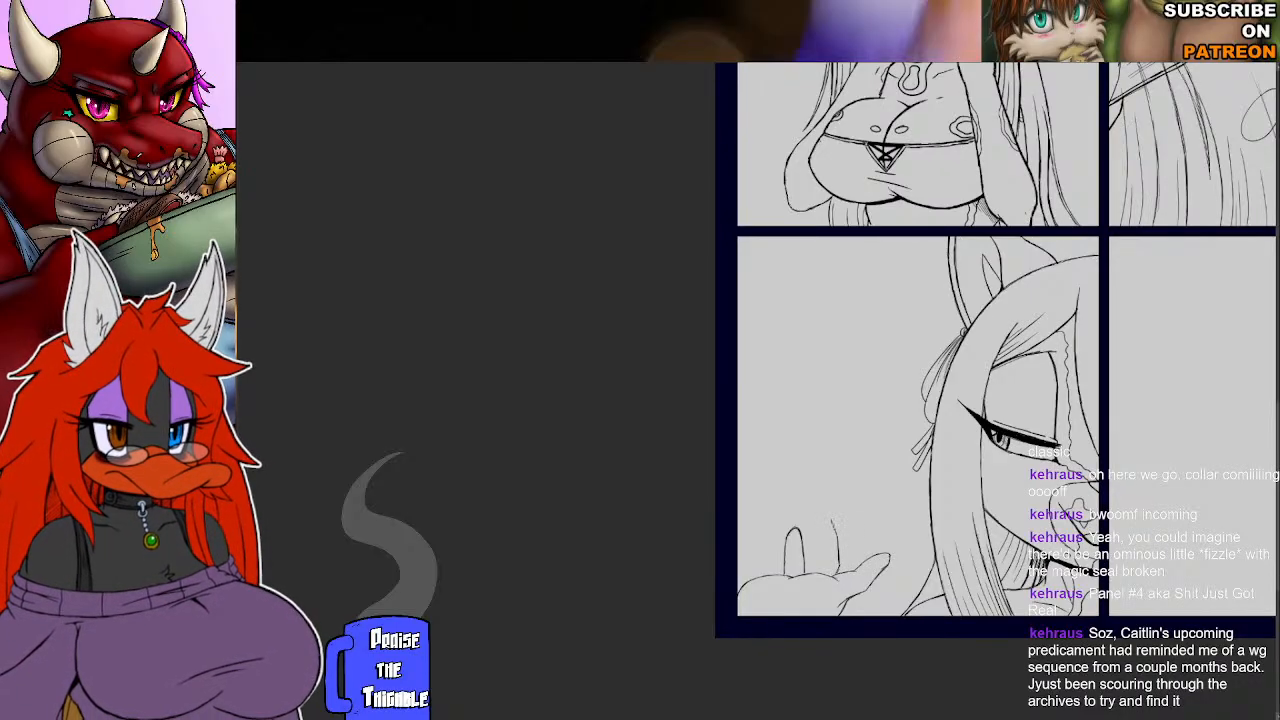
{"action": "left_click_drag", "start_coordinate": [826, 513], "coordinate": [818, 526]}
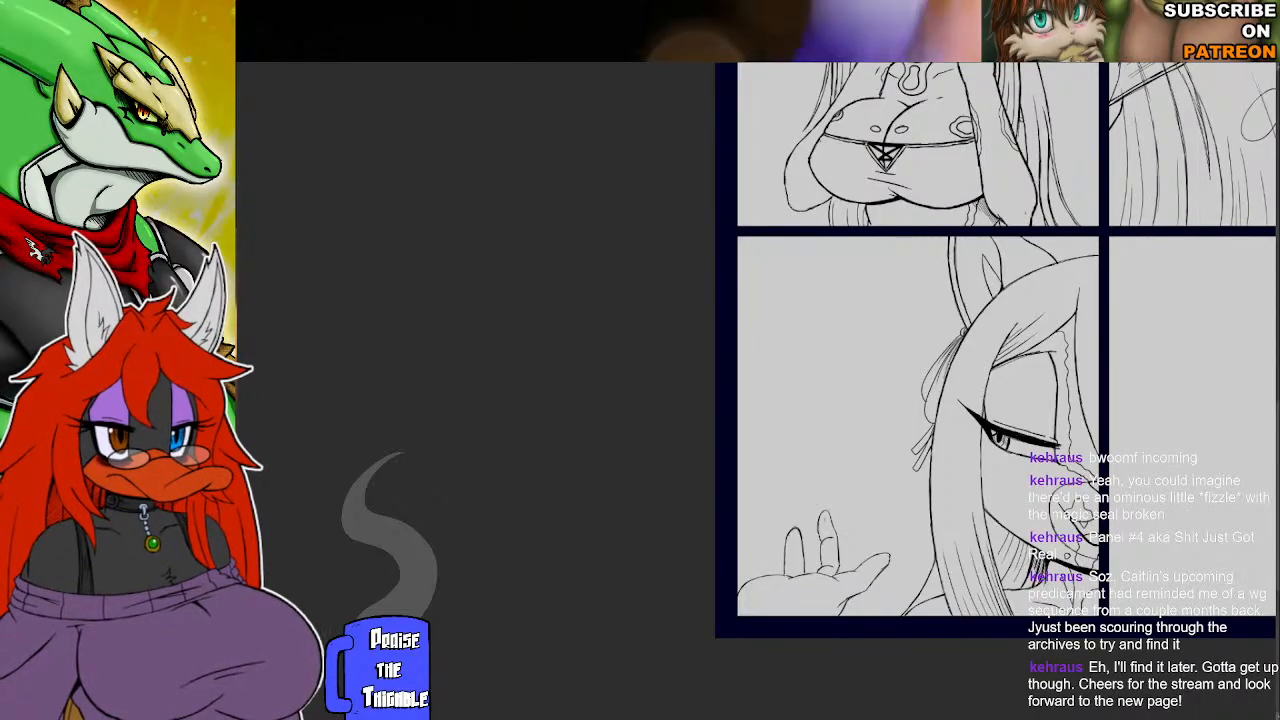
{"action": "mouse_move", "coordinate": [803, 530]}
{"action": "left_mouse_down"}
{"action": "mouse_move", "coordinate": [805, 550]}
{"action": "mouse_move", "coordinate": [802, 540]}
{"action": "left_mouse_up"}
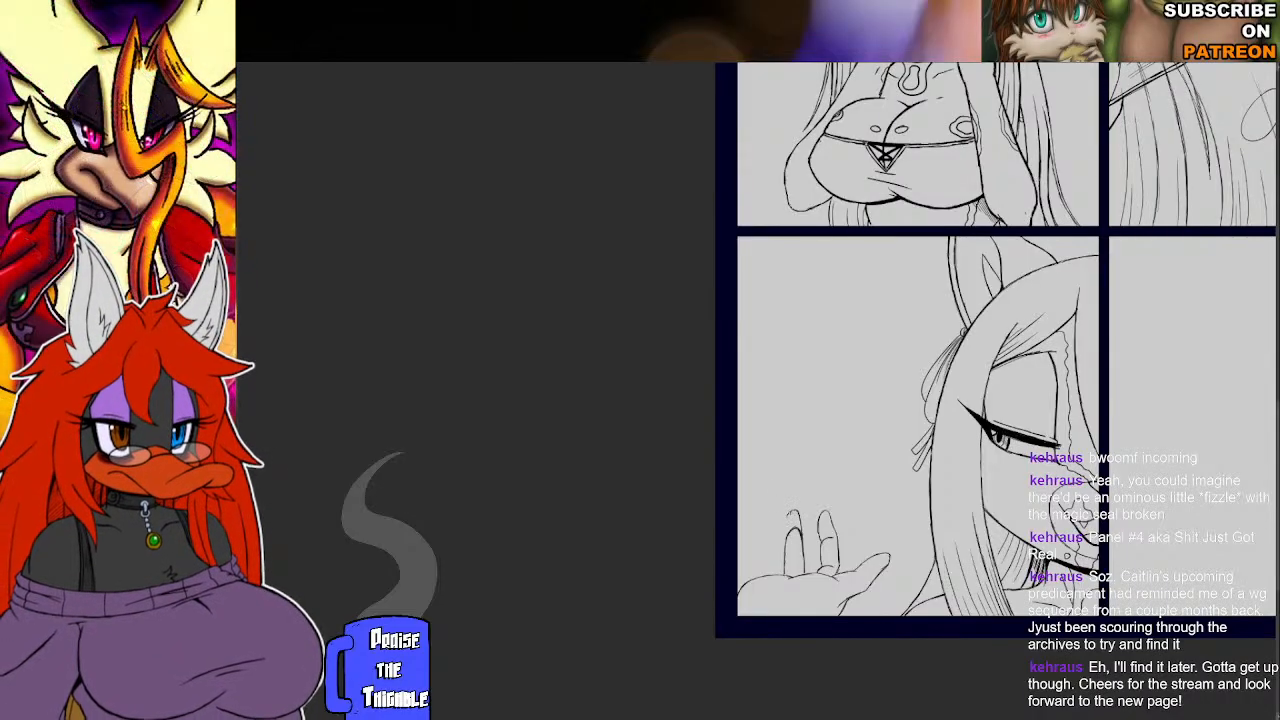
{"action": "left_click_drag", "start_coordinate": [786, 522], "coordinate": [781, 567]}
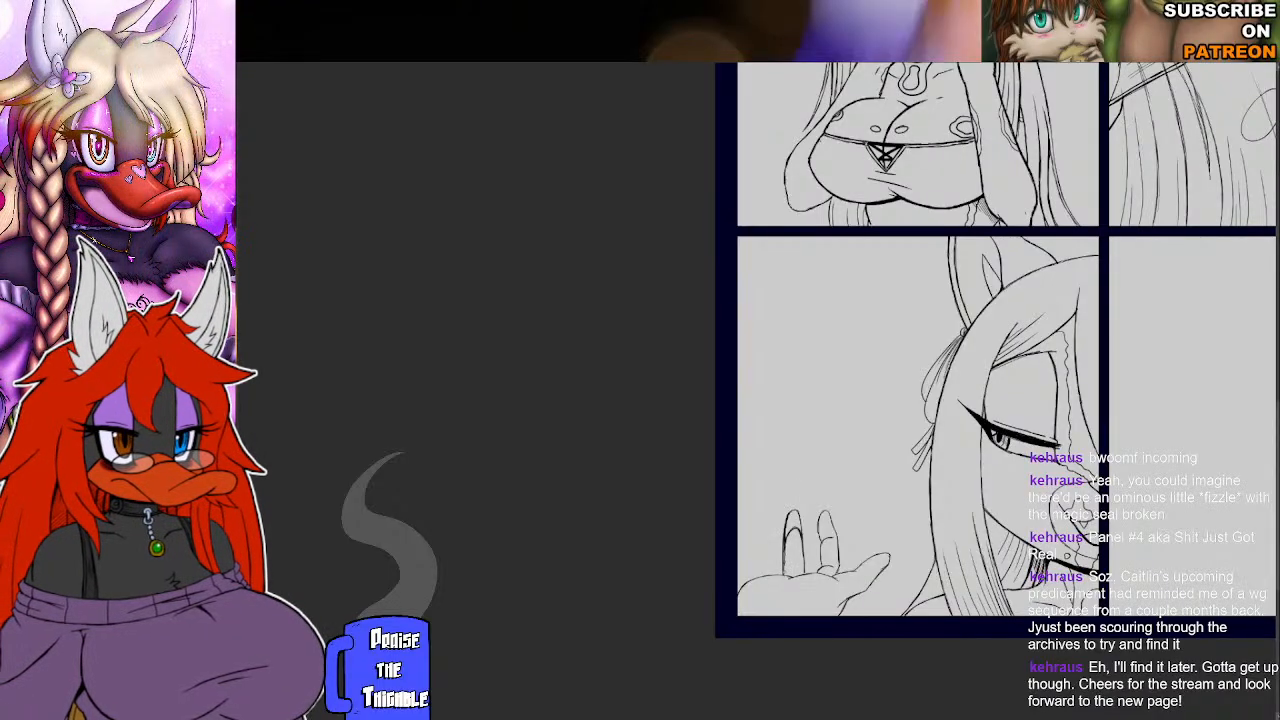
Clean up the upright fingers, add crease lines across their joints, and draw the outer fingers beside the panel's border.
{"action": "mouse_move", "coordinate": [785, 568]}
{"action": "left_mouse_down"}
{"action": "mouse_move", "coordinate": [789, 528]}
{"action": "mouse_move", "coordinate": [798, 539]}
{"action": "left_mouse_up"}
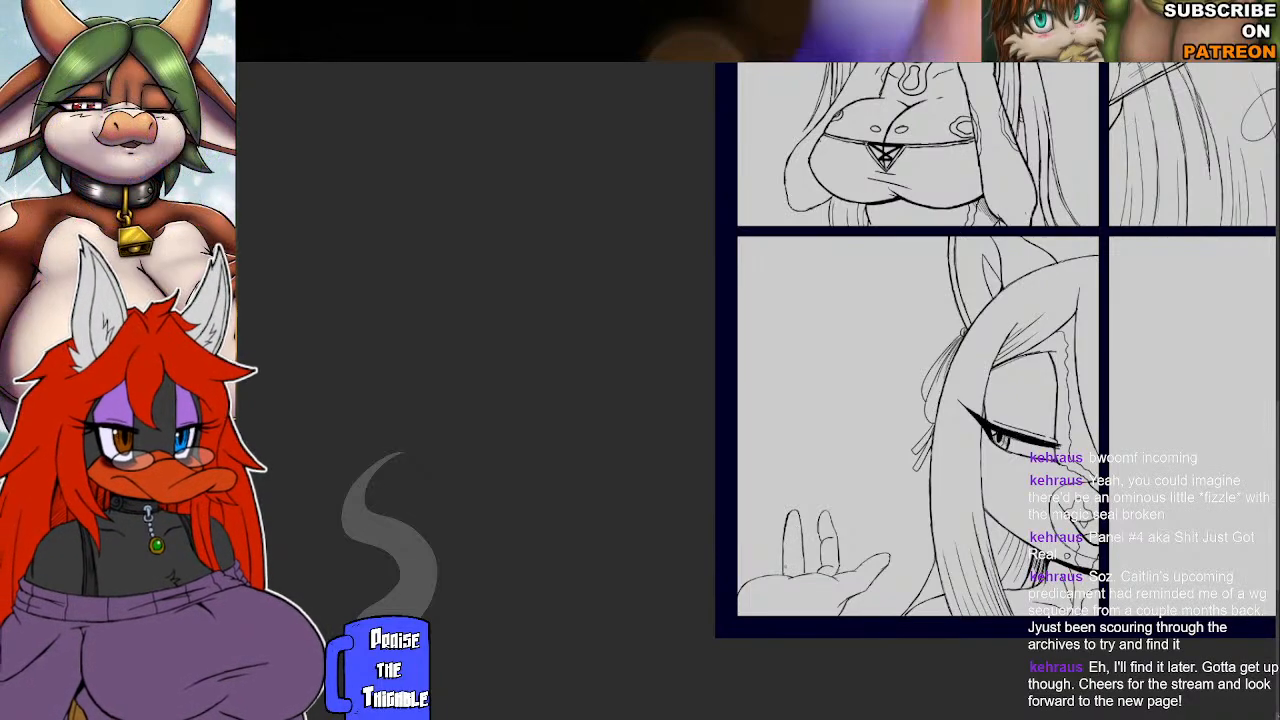
{"action": "left_click_drag", "start_coordinate": [785, 534], "coordinate": [802, 535]}
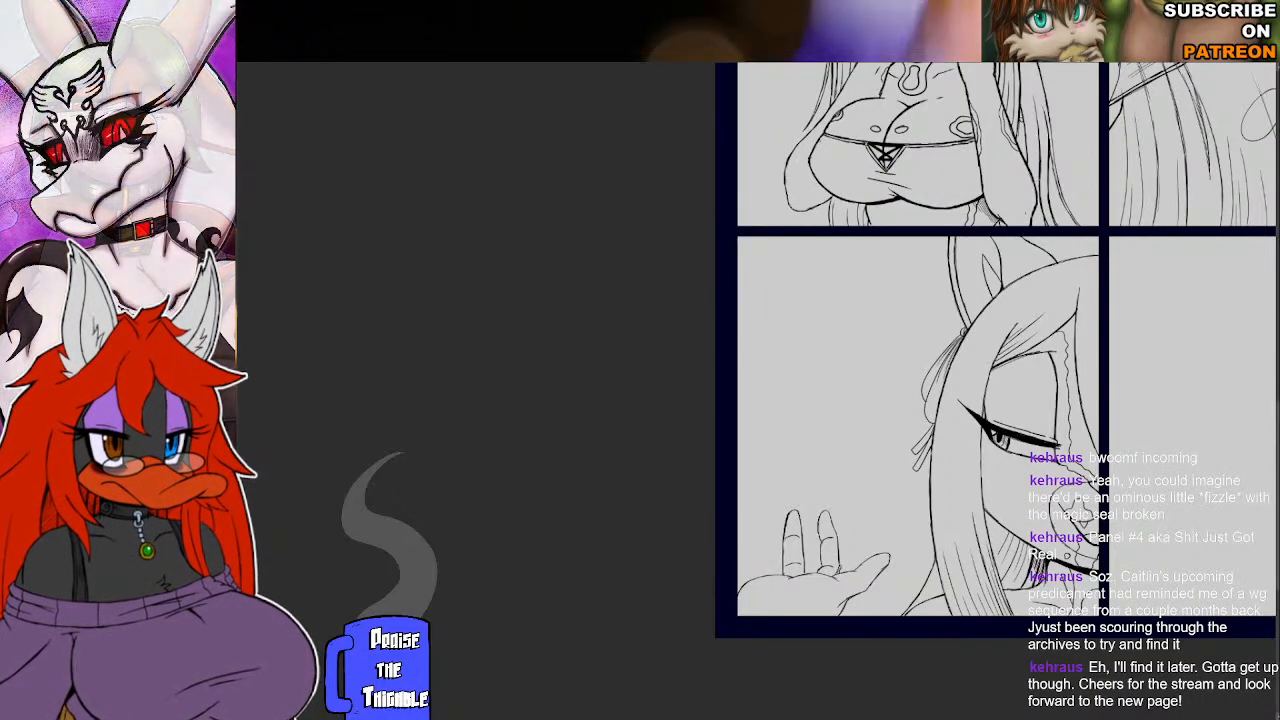
{"action": "left_click_drag", "start_coordinate": [838, 537], "coordinate": [842, 556]}
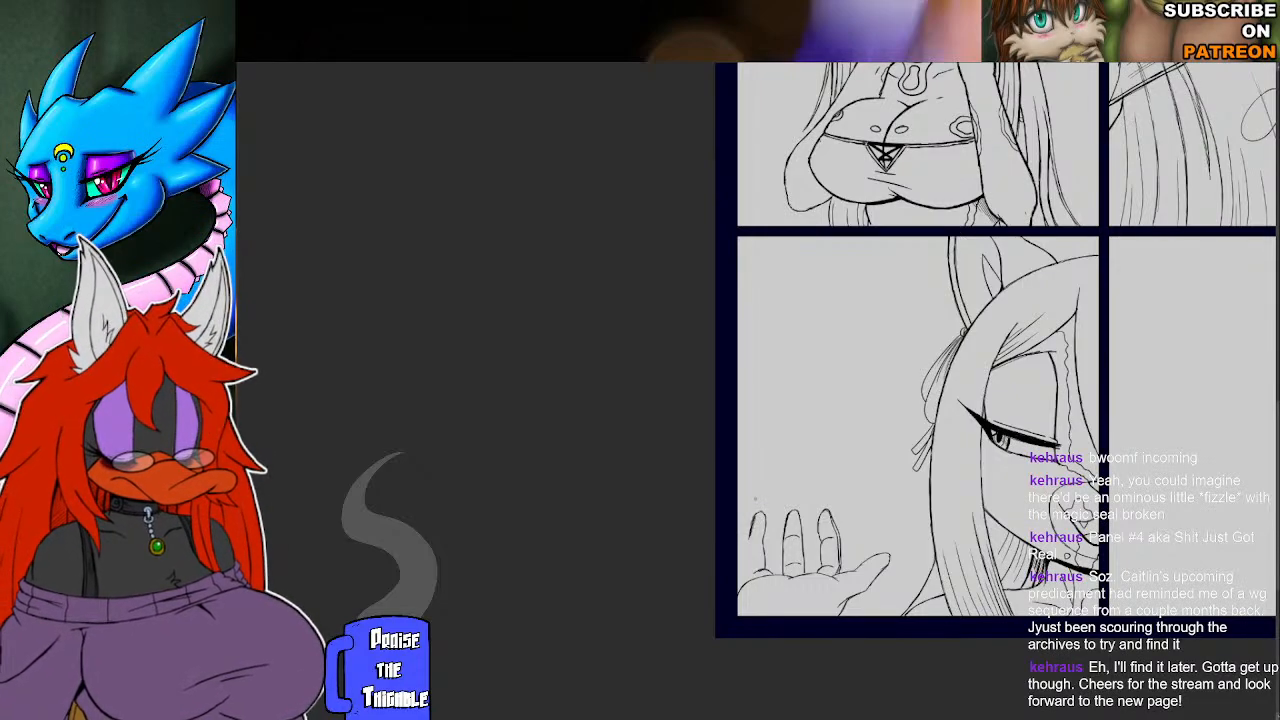
{"action": "mouse_move", "coordinate": [752, 522]}
{"action": "left_mouse_down"}
{"action": "mouse_move", "coordinate": [745, 567]}
{"action": "mouse_move", "coordinate": [745, 553]}
{"action": "left_mouse_up"}
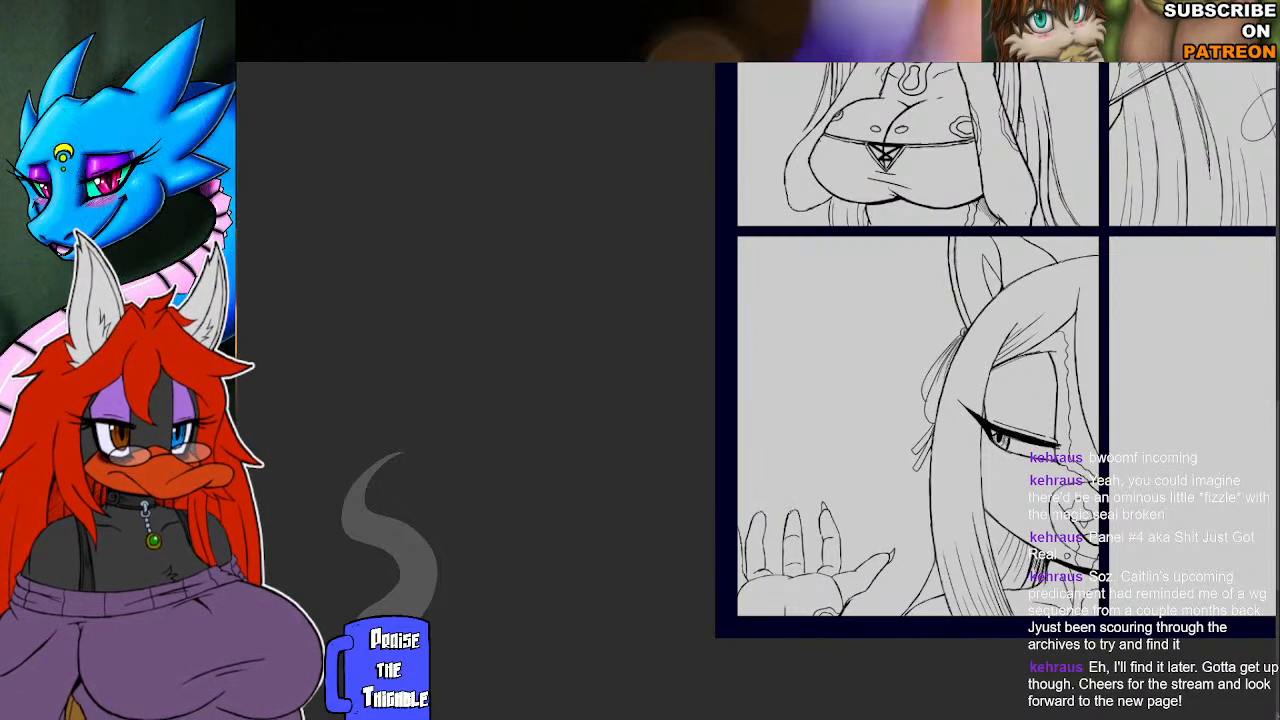
Add pointed claws to the fingertips and thicken the outlines of the thumb and the finger next to it.
{"action": "left_click_drag", "start_coordinate": [795, 502], "coordinate": [799, 515]}
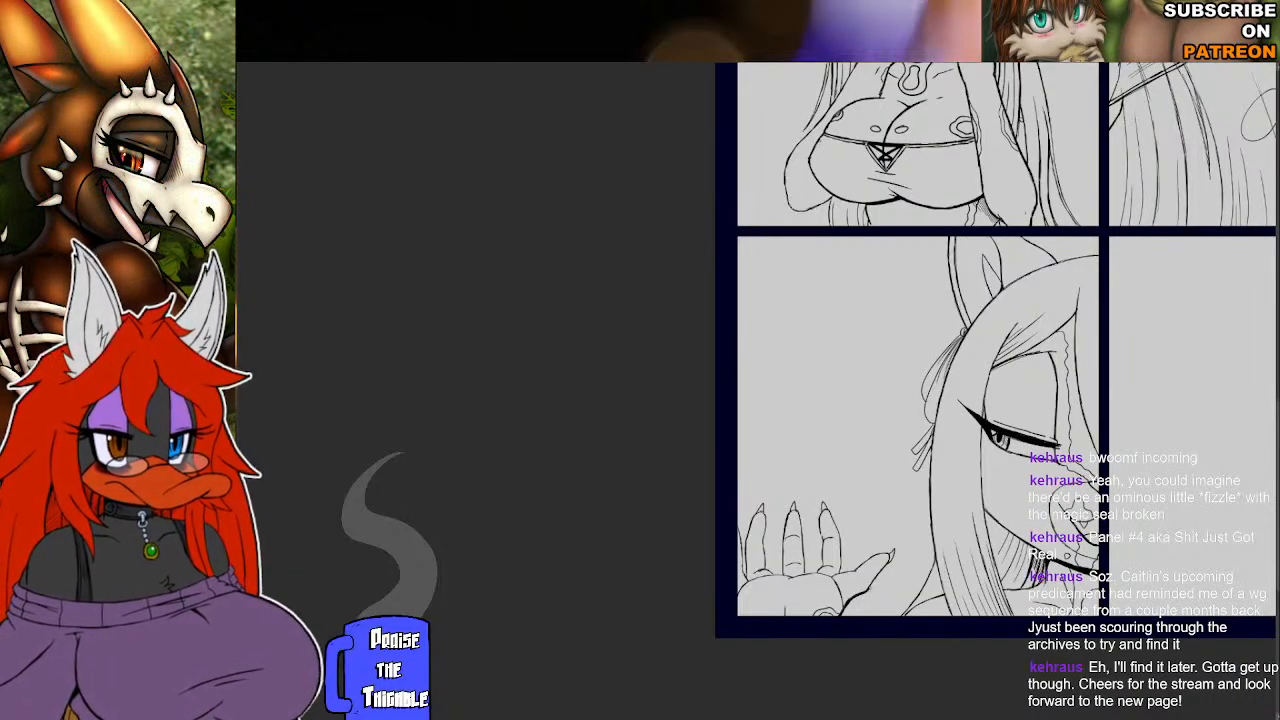
{"action": "left_click_drag", "start_coordinate": [879, 577], "coordinate": [869, 590]}
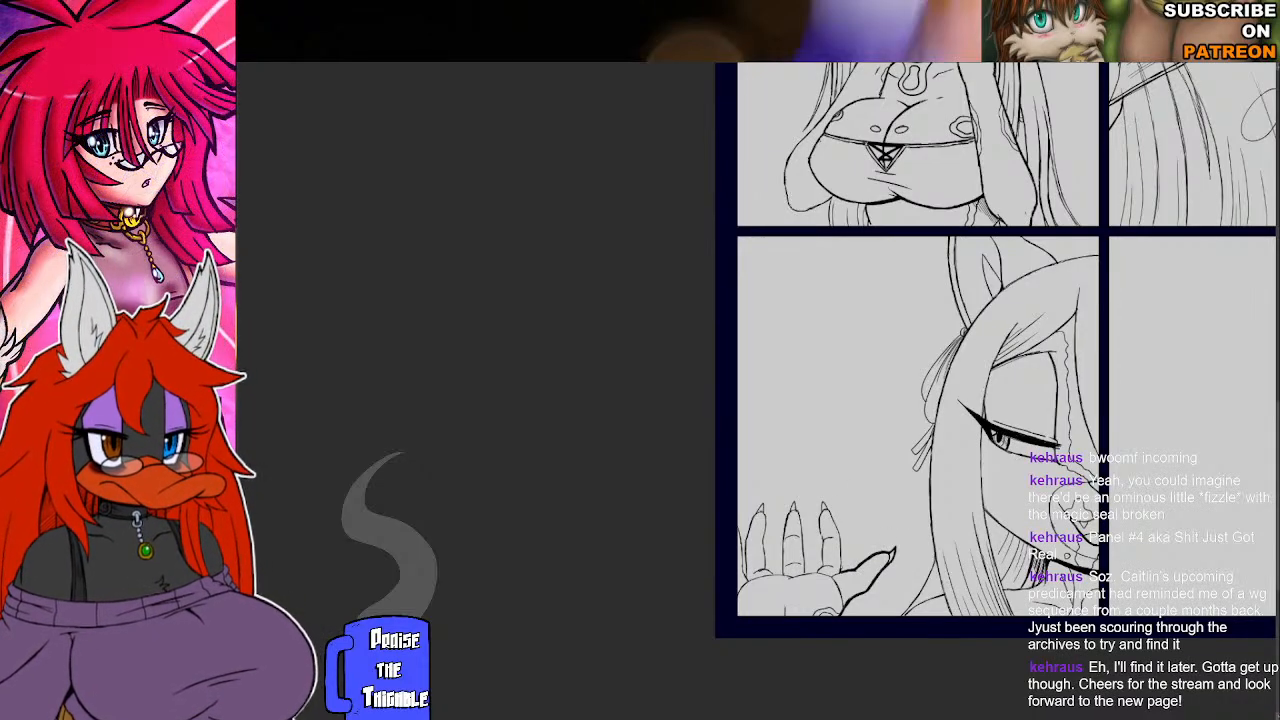
{"action": "left_click_drag", "start_coordinate": [841, 546], "coordinate": [841, 569]}
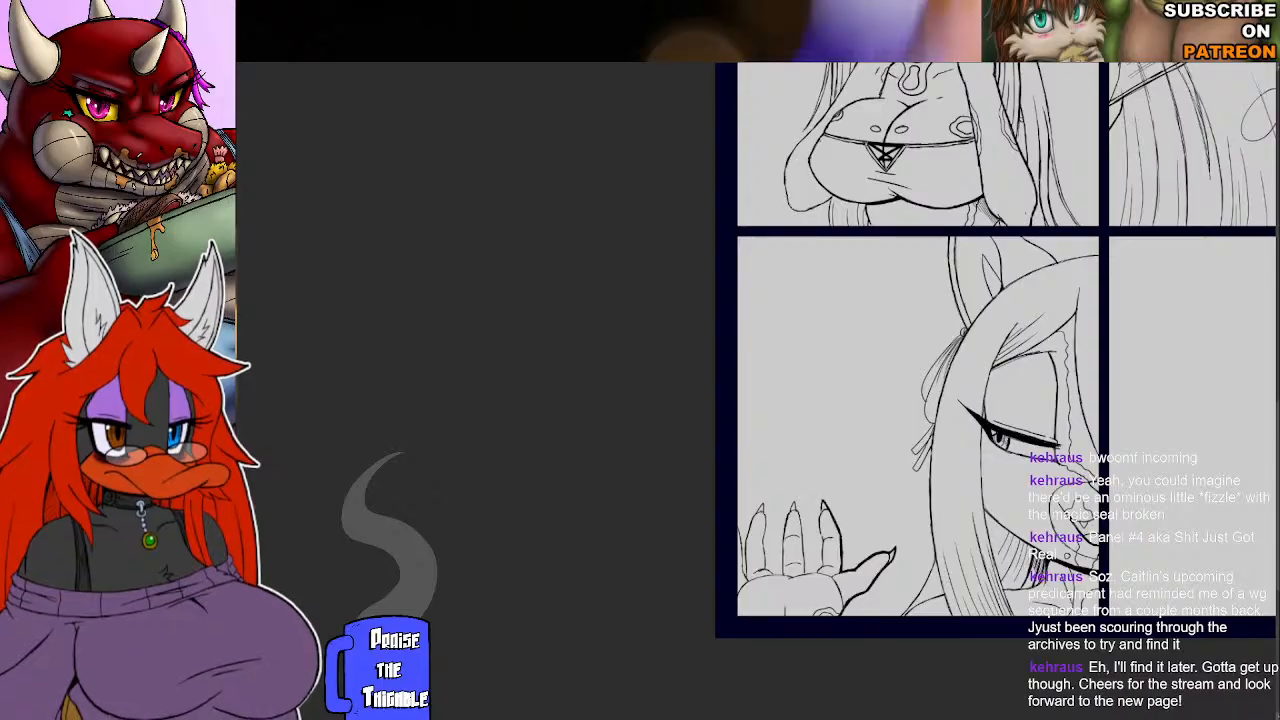
{"action": "left_click_drag", "start_coordinate": [821, 501], "coordinate": [820, 546]}
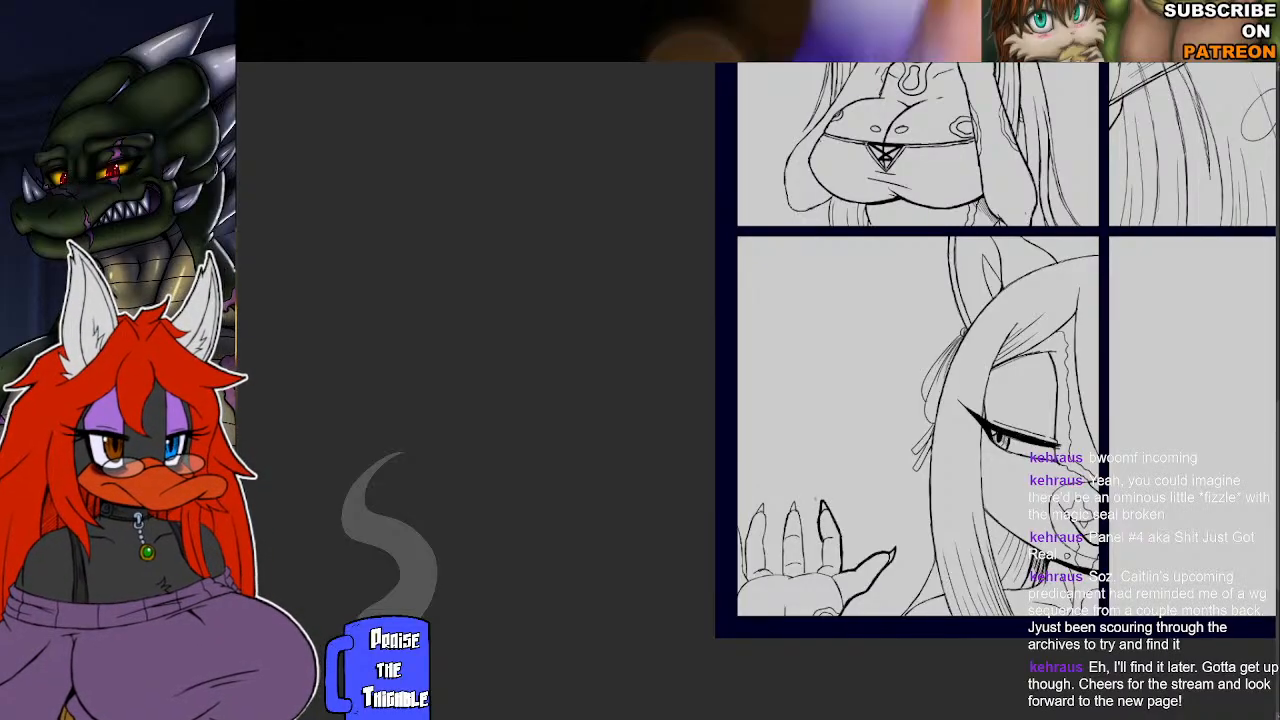
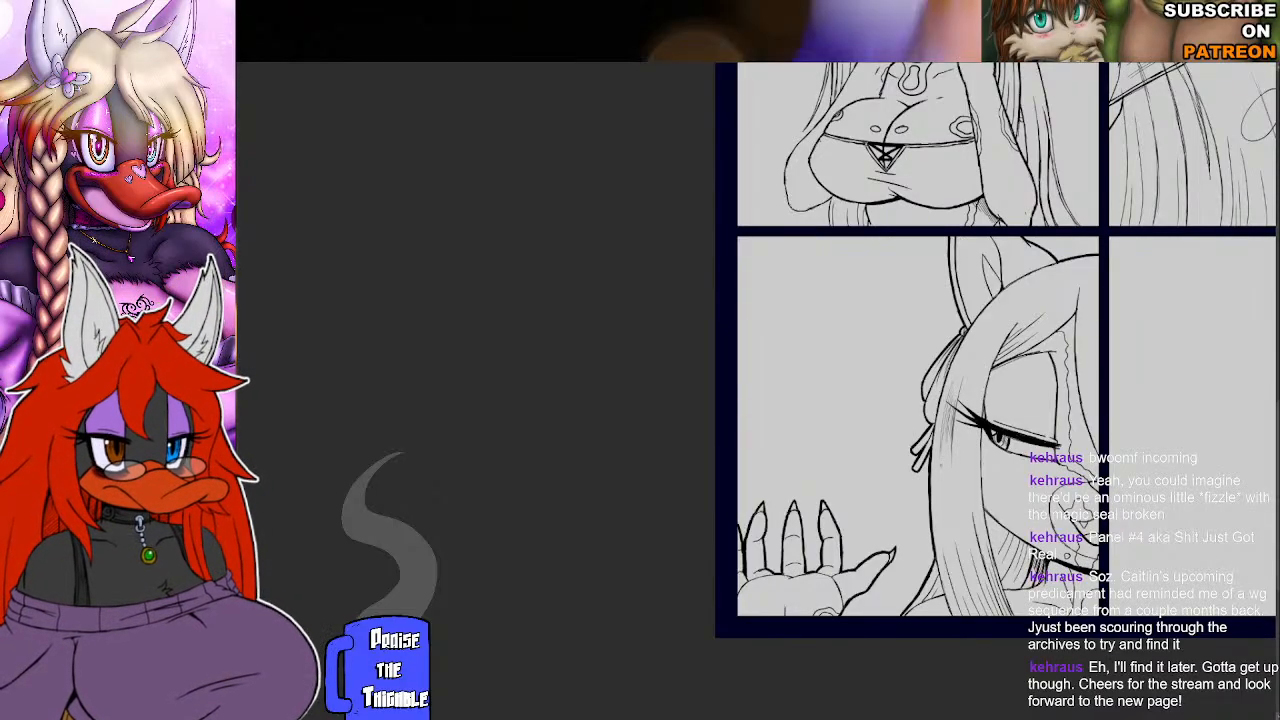
Draw fine strand lines in the side lock beside the eye, the hair along the panel's inner border and the forelock.
{"action": "left_click_drag", "start_coordinate": [962, 418], "coordinate": [966, 485]}
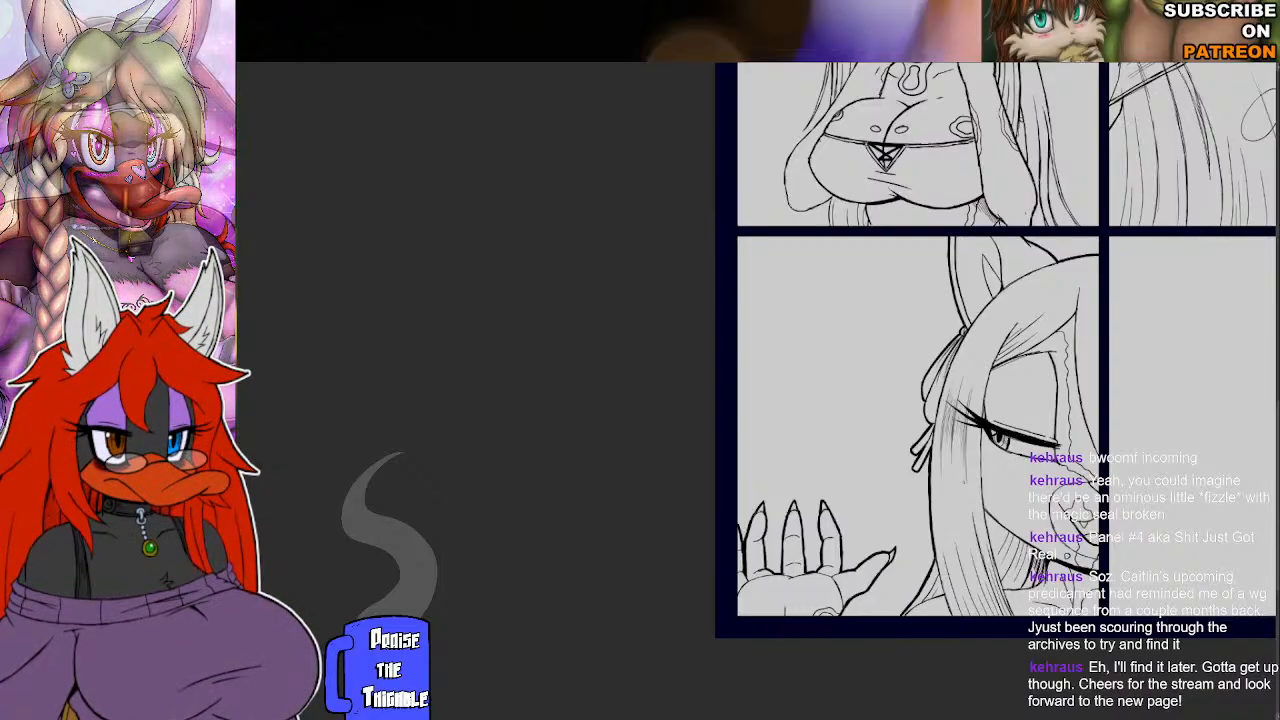
{"action": "left_click_drag", "start_coordinate": [1090, 320], "coordinate": [1099, 414]}
{"action": "left_click_drag", "start_coordinate": [1084, 354], "coordinate": [1089, 400]}
{"action": "left_click_drag", "start_coordinate": [1083, 318], "coordinate": [1085, 398]}
{"action": "left_click_drag", "start_coordinate": [1089, 348], "coordinate": [1099, 392]}
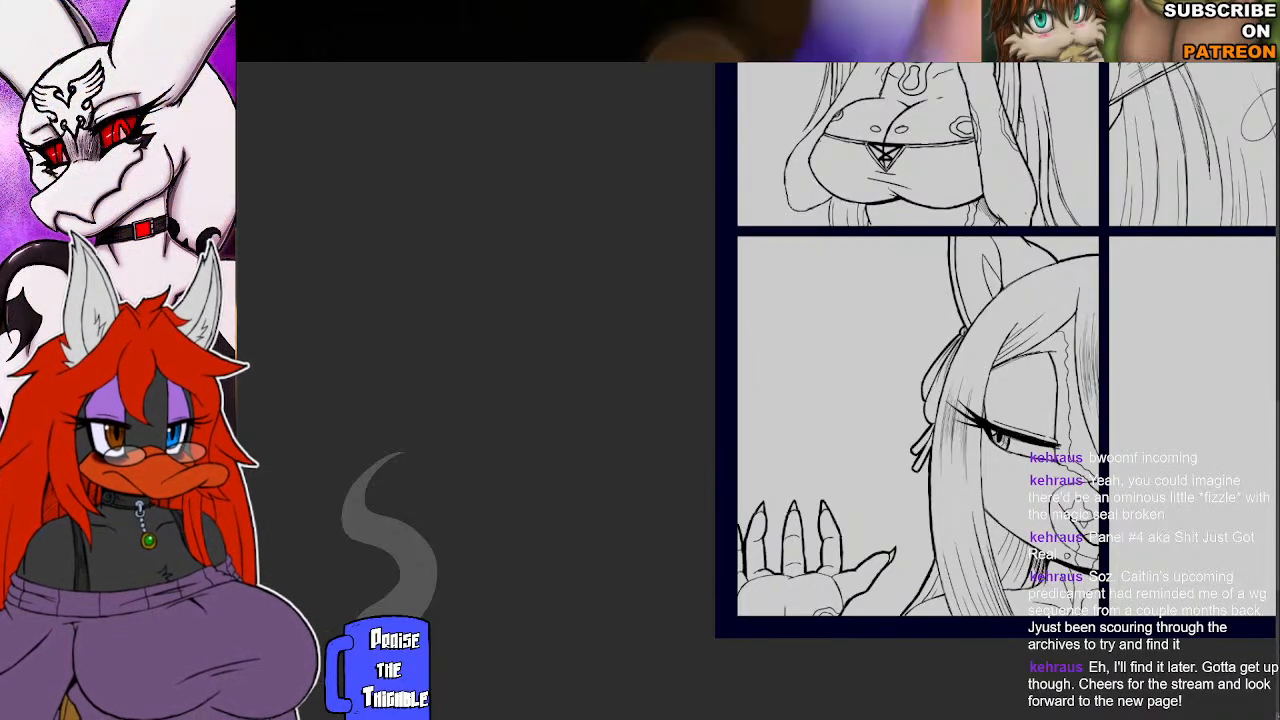
{"action": "mouse_move", "coordinate": [1049, 339]}
{"action": "left_mouse_down"}
{"action": "mouse_move", "coordinate": [1033, 349]}
{"action": "mouse_move", "coordinate": [1065, 327]}
{"action": "left_mouse_up"}
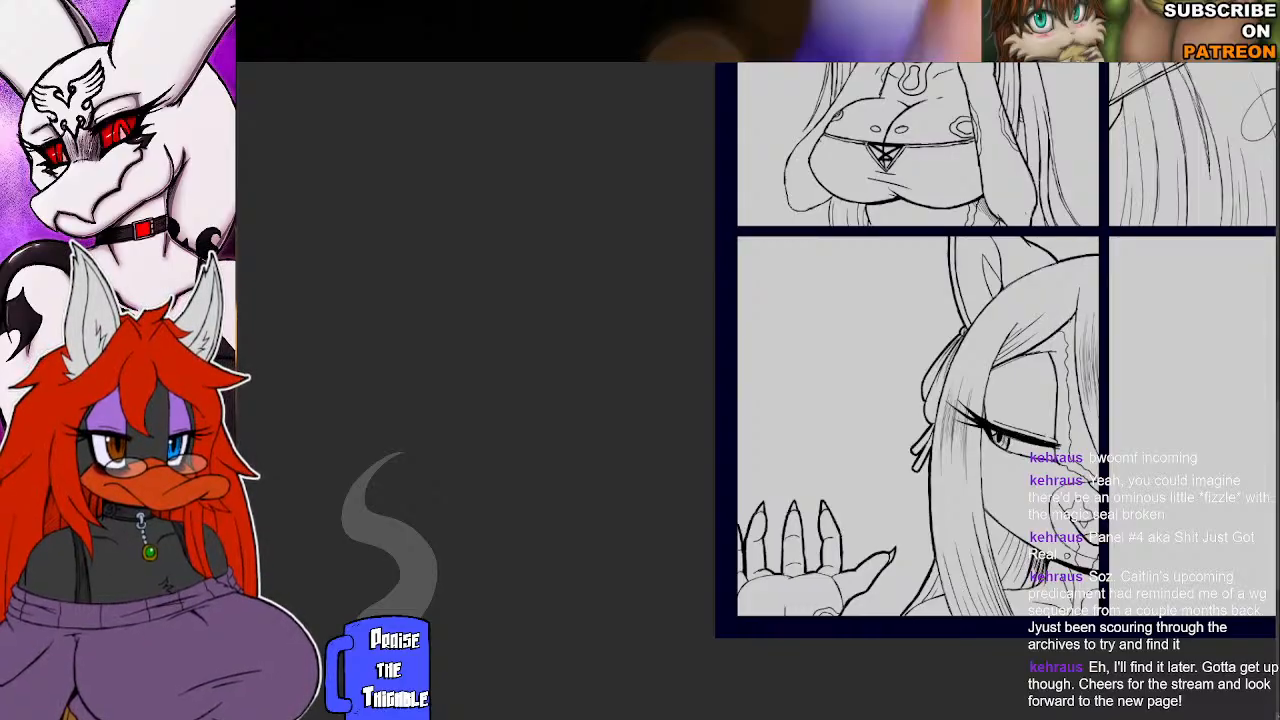